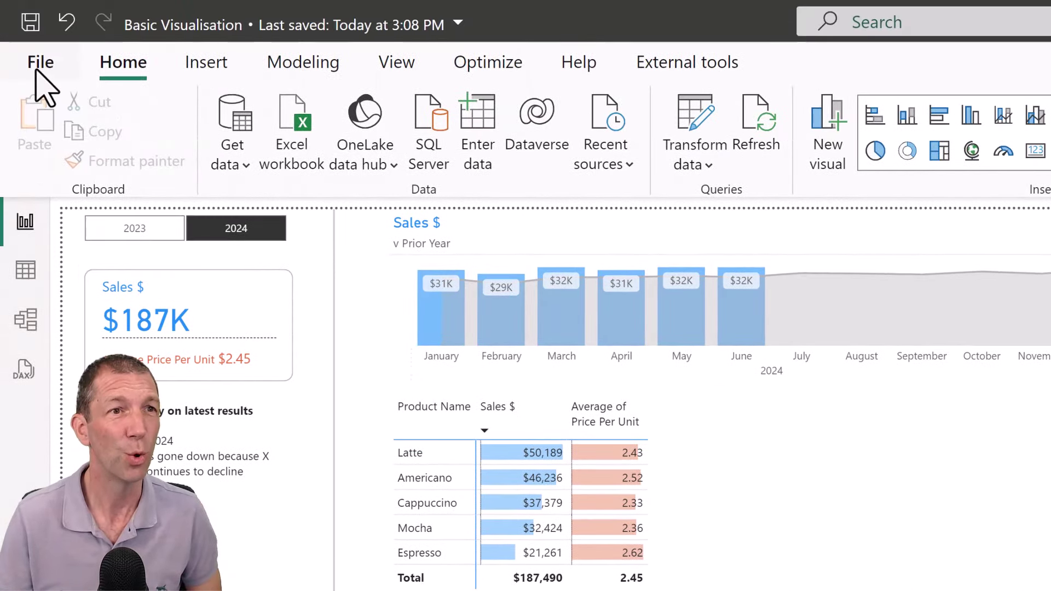
# Step: Start a new blank report and open the global Options dialog
pyautogui.click(37, 71)
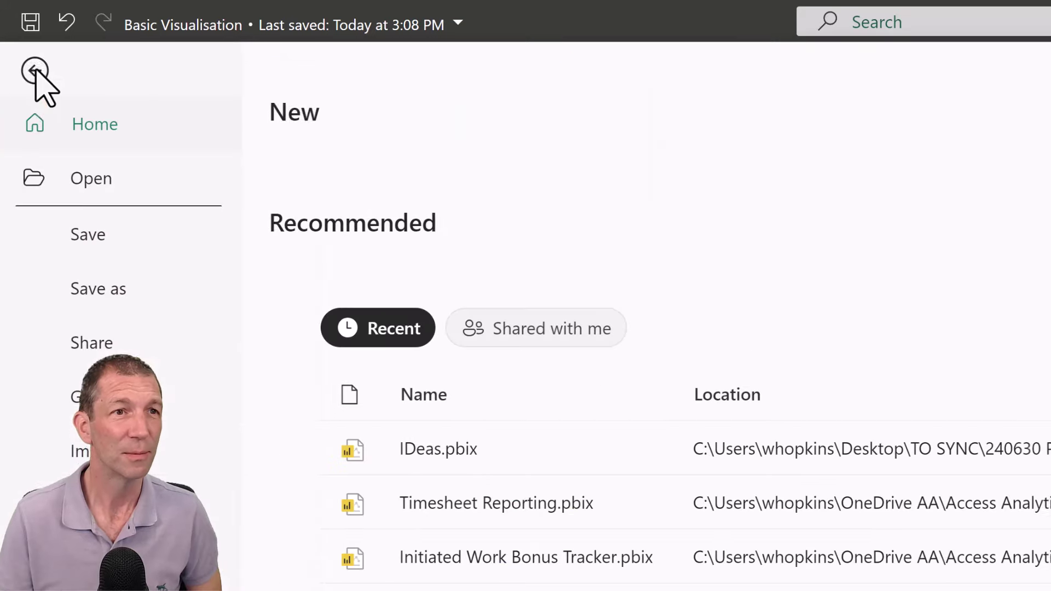
pyautogui.click(402, 236)
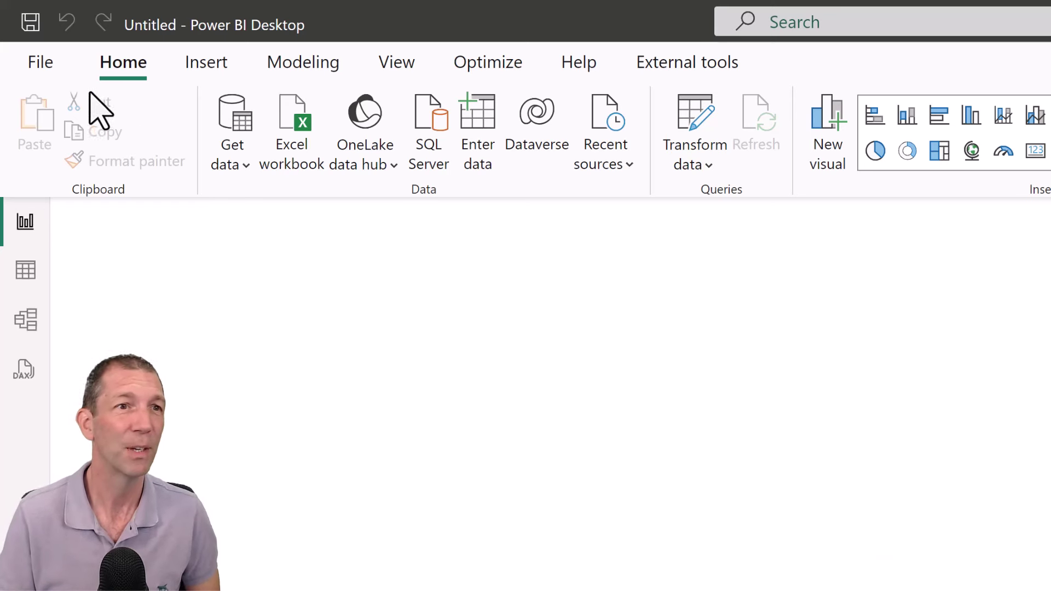
pyautogui.click(42, 66)
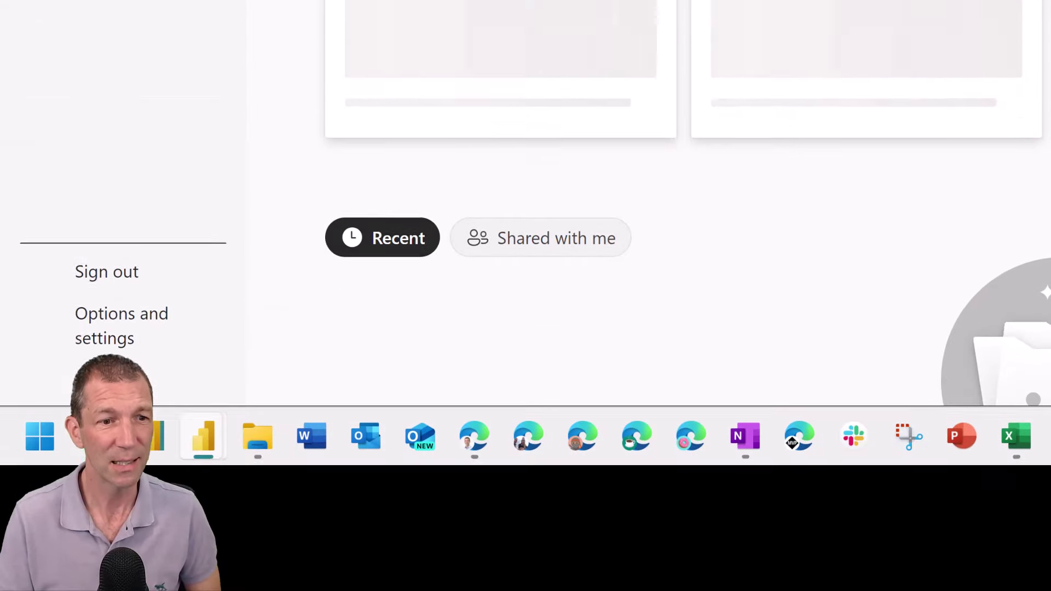
pyautogui.click(106, 330)
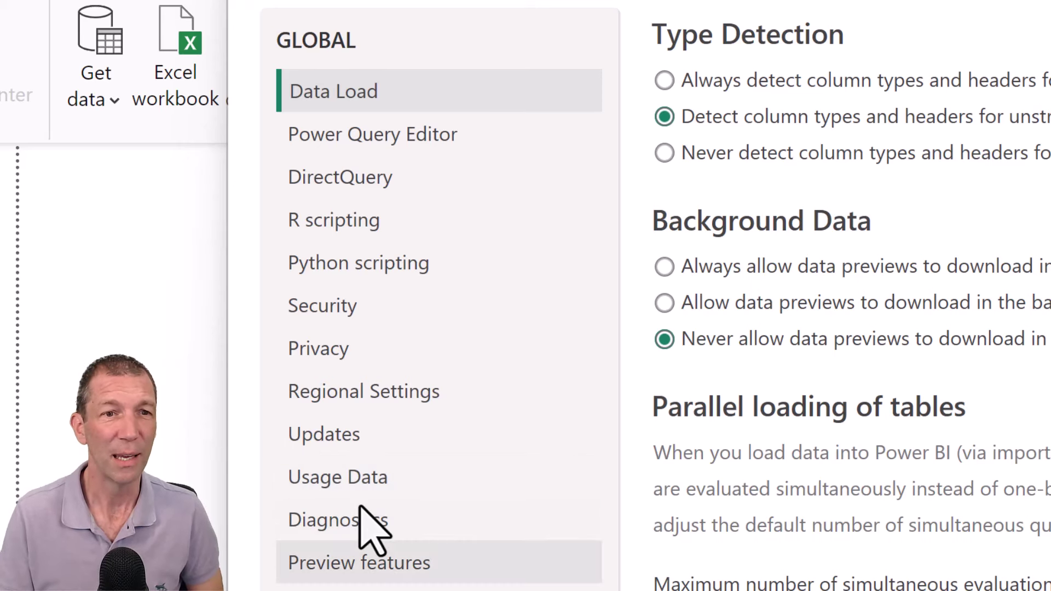
# Step: Uncheck 'Always arrange data for me' in Options, then go back to the Data Load settings
pyautogui.click(361, 561)
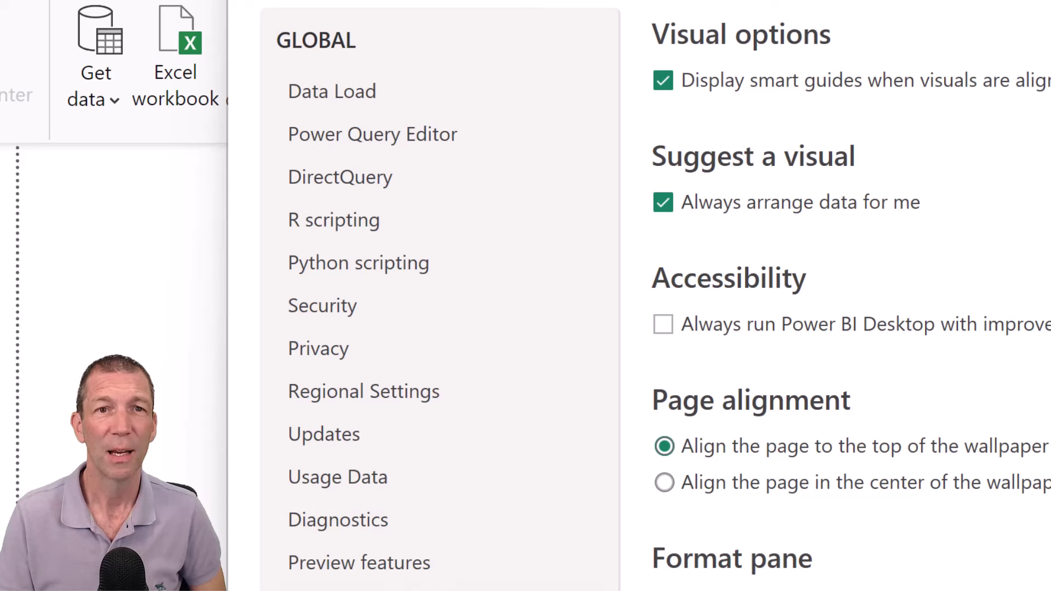
pyautogui.click(664, 203)
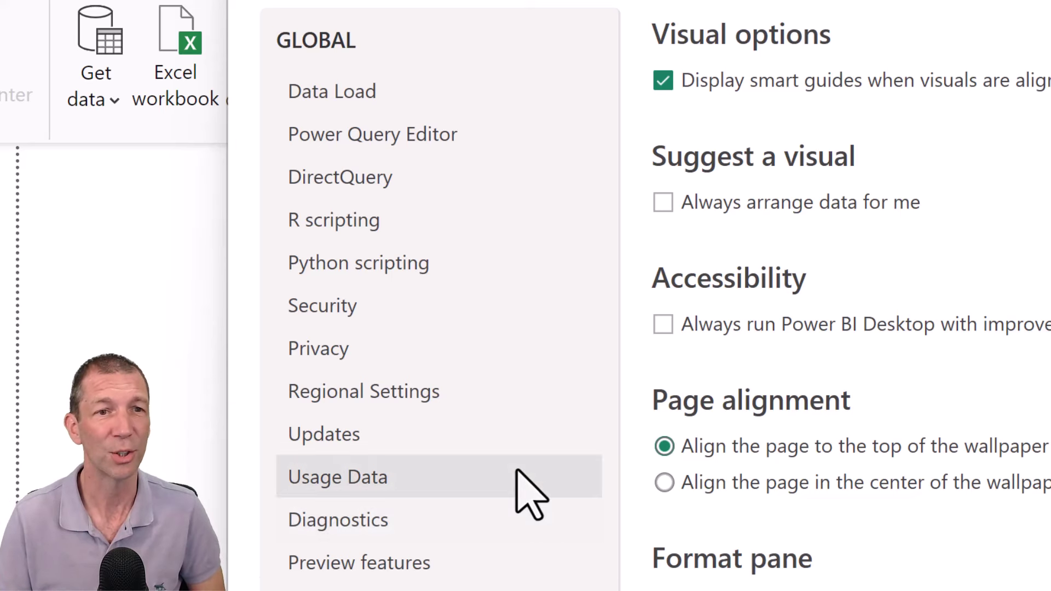
pyautogui.click(403, 90)
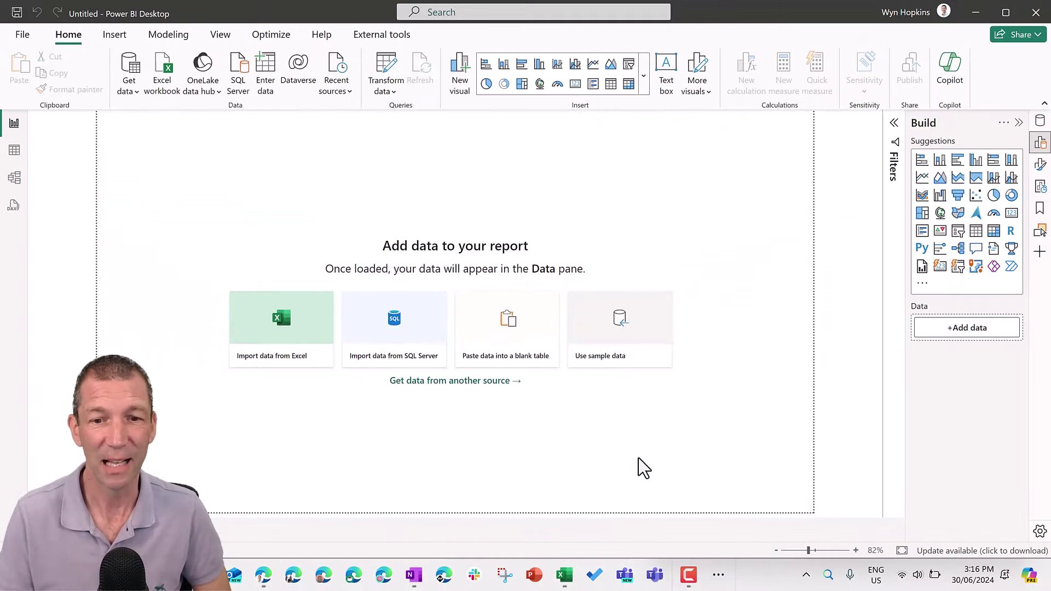
# Step: Open the coffee_shop_sales workbook in Excel, then close it without saving
pyautogui.click(564, 575)
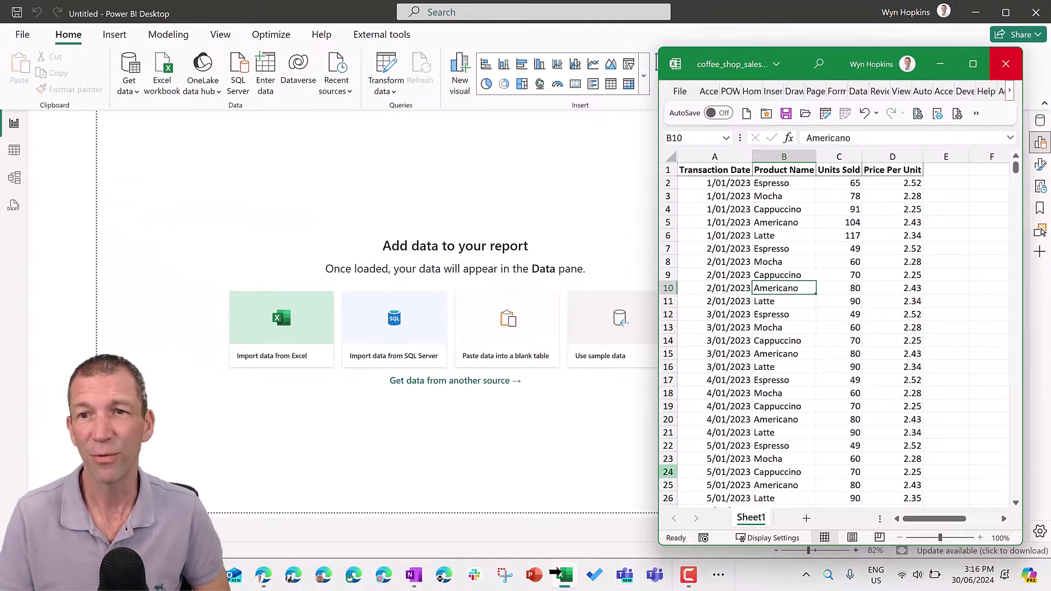
pyautogui.click(1005, 64)
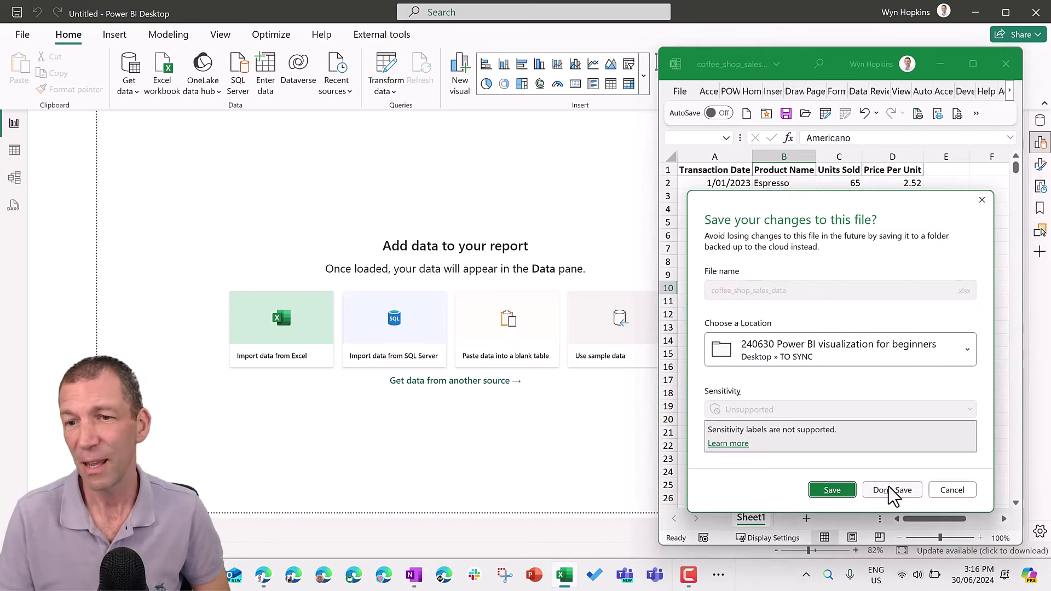
pyautogui.click(891, 491)
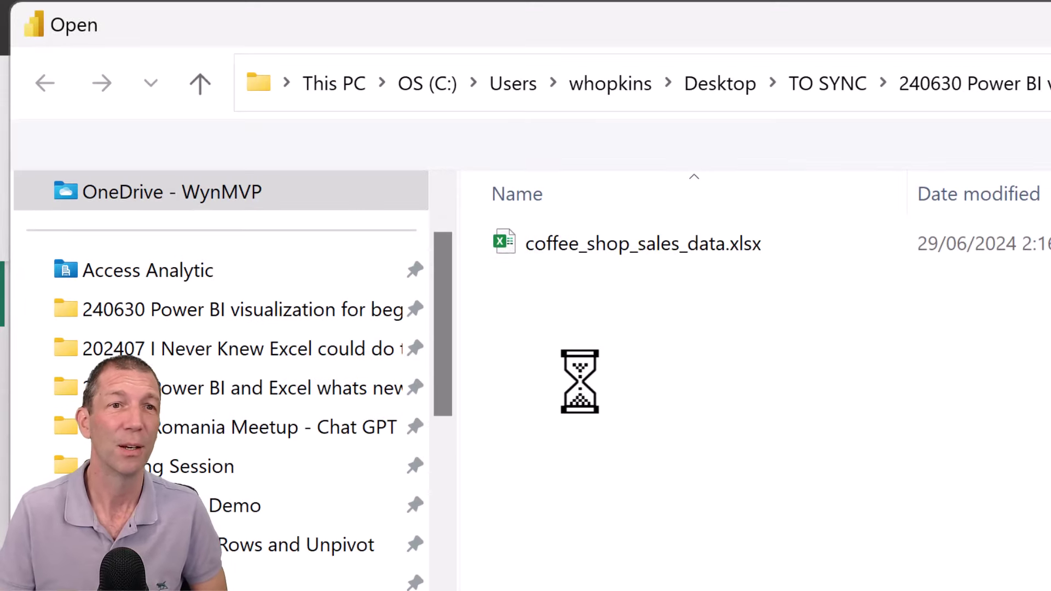
# Step: Load Sheet1 of coffee_shop_sales_data.xlsx into Power Query with Transform Data
pyautogui.doubleClick(642, 250)
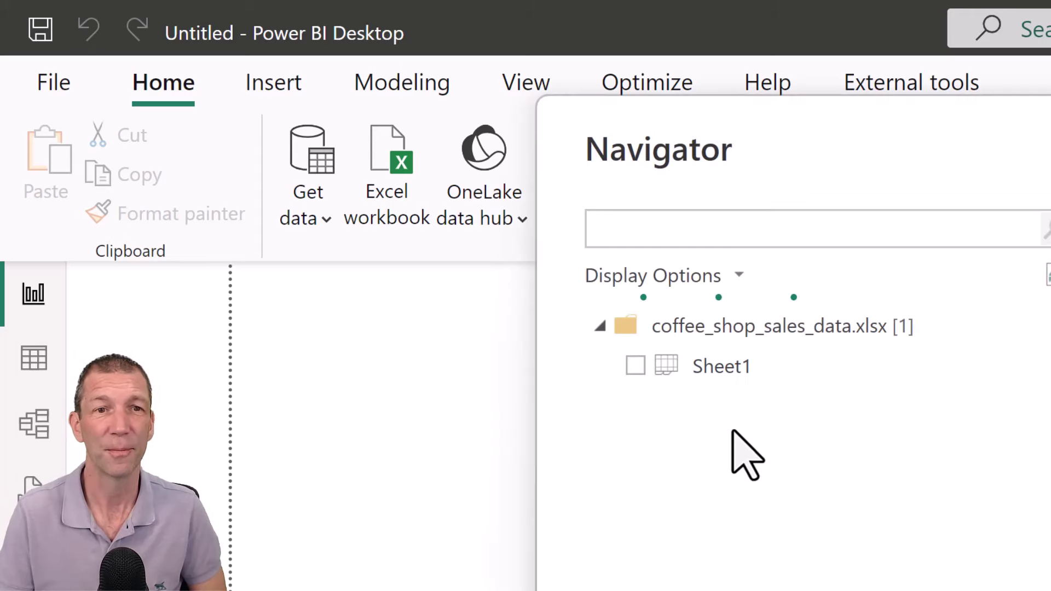
pyautogui.click(260, 216)
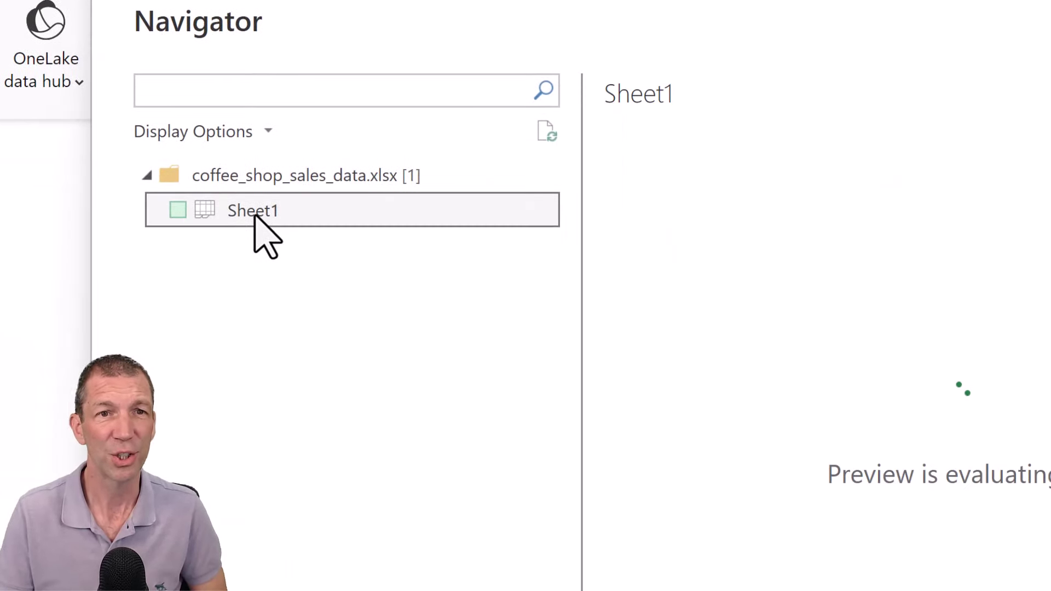
pyautogui.rightClick(260, 216)
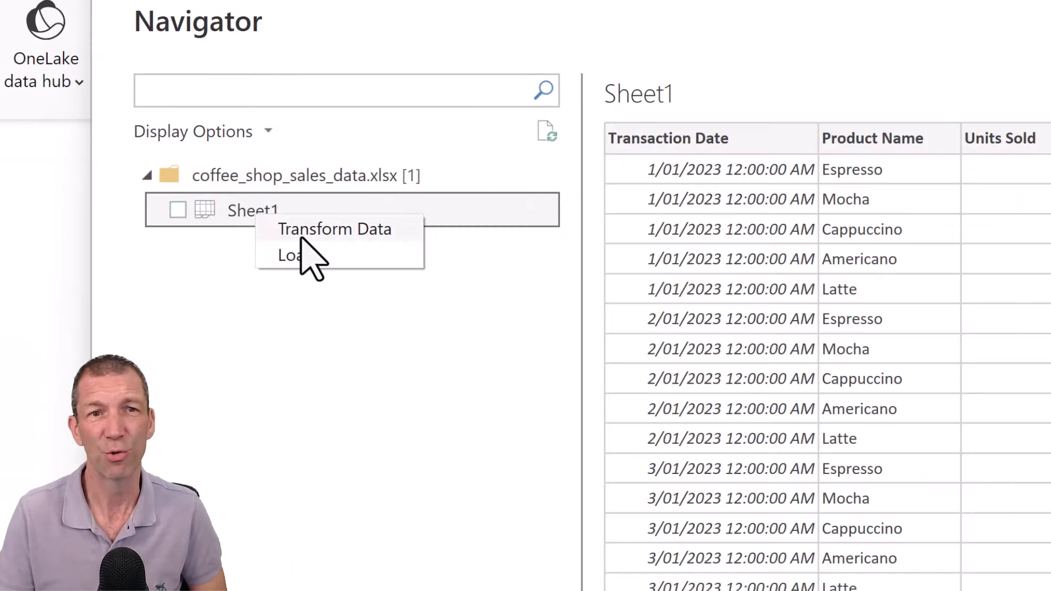
pyautogui.click(299, 232)
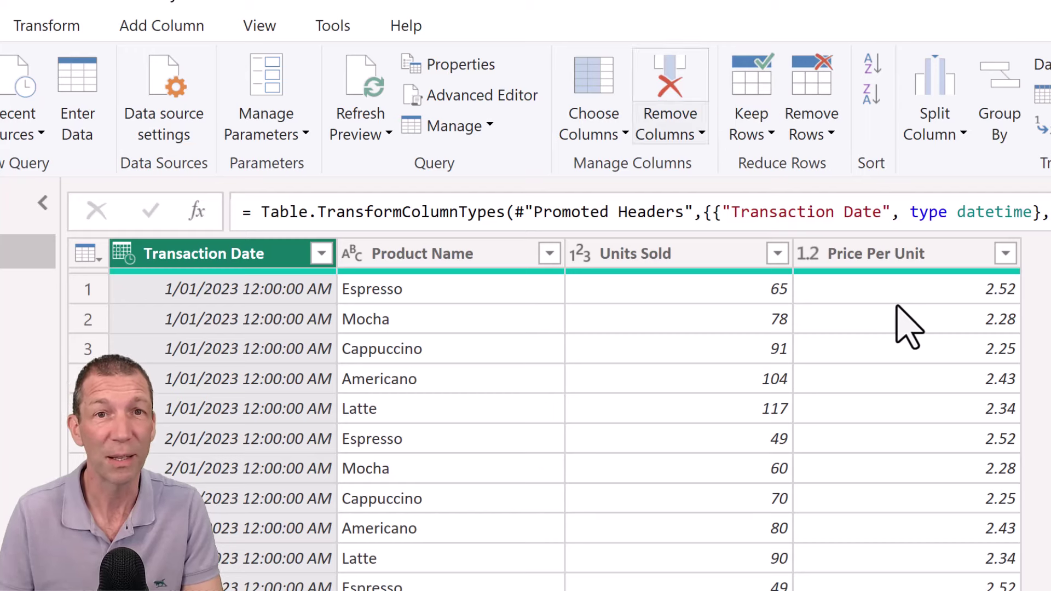
# Step: Rename the query to 'SalesData'
pyautogui.click(778, 254)
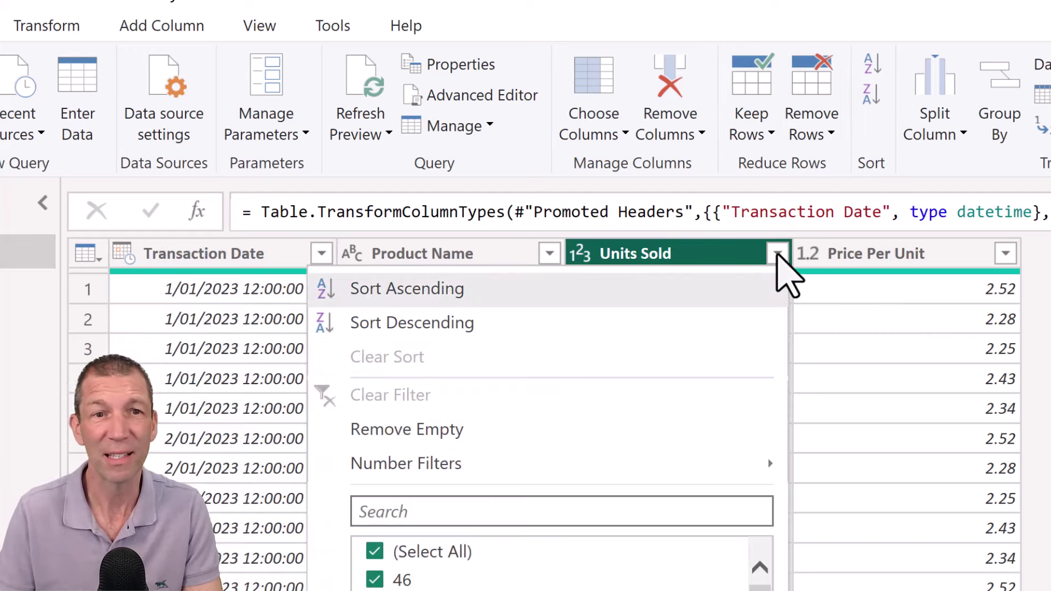
pyautogui.click(777, 254)
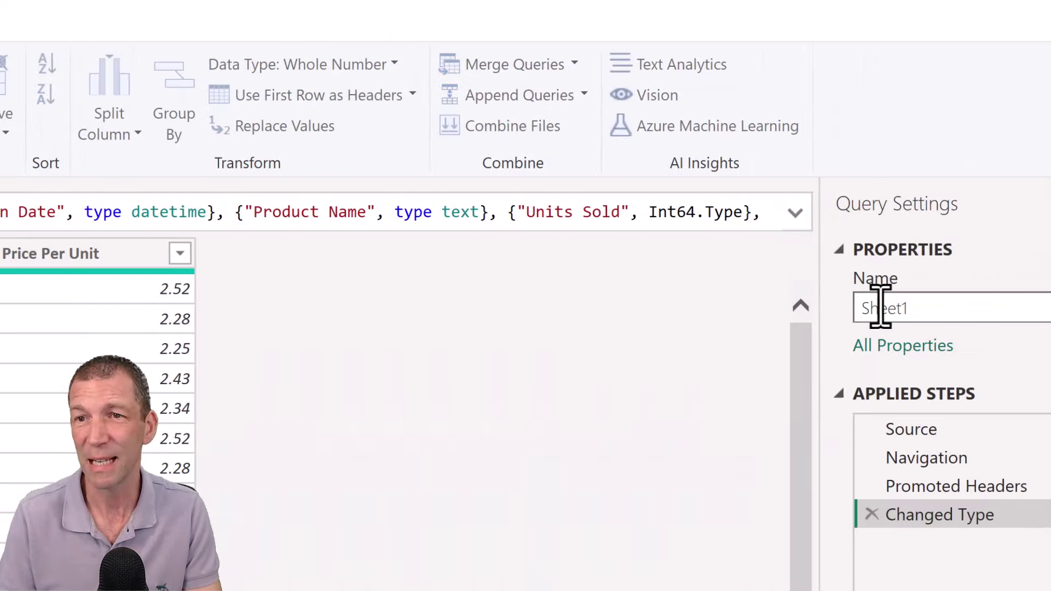
pyautogui.doubleClick(868, 305)
pyautogui.write('SalesData')
pyautogui.press('Return')
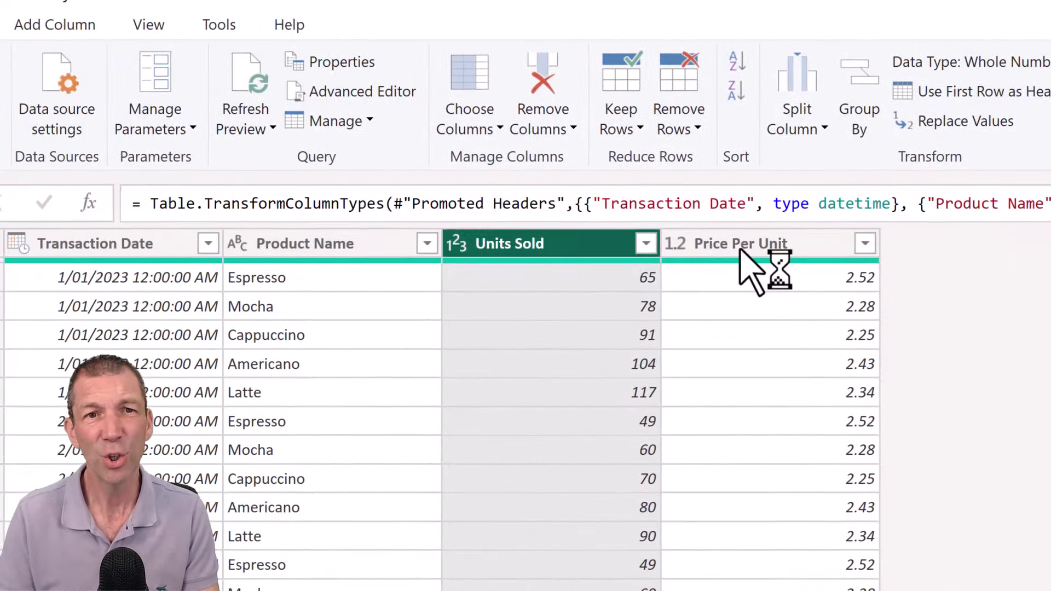
# Step: Check Price Per Unit's data type and select Units Sold and Price Per Unit together
pyautogui.click(740, 249)
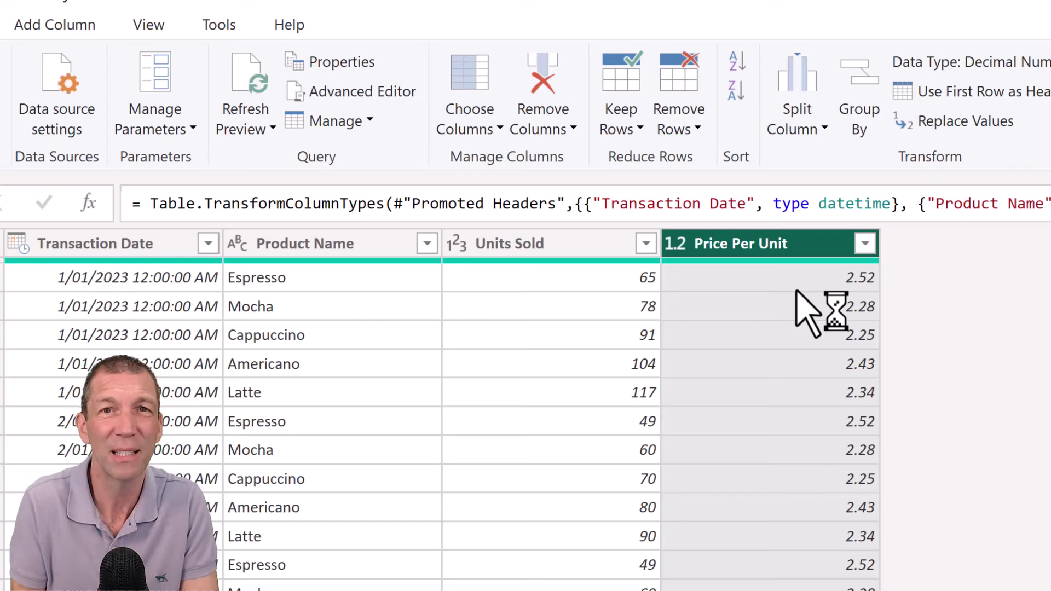
pyautogui.click(536, 241)
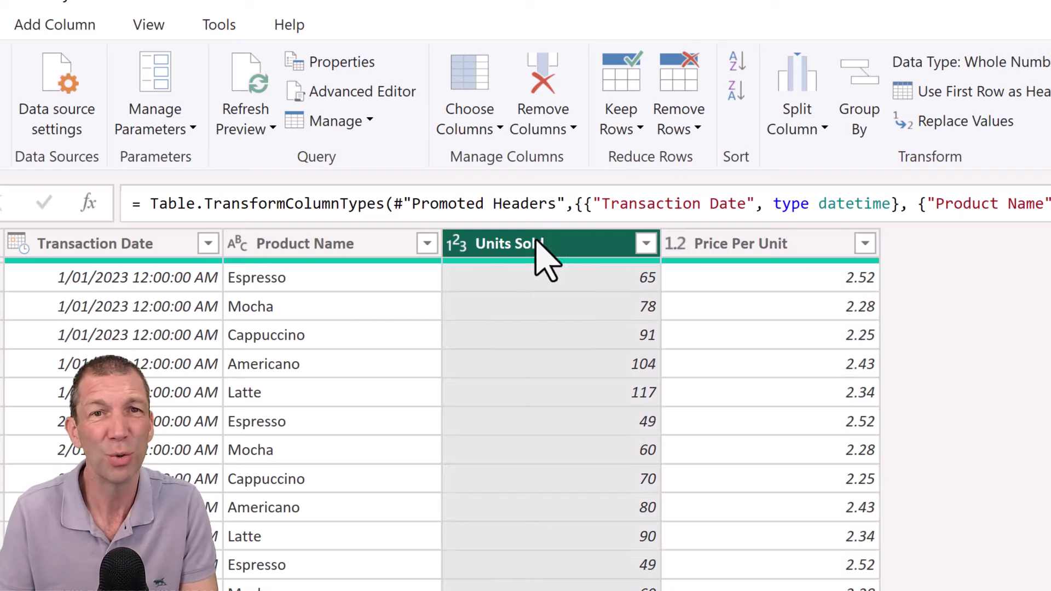
pyautogui.keyDown('ctrl'); pyautogui.click(765, 244); pyautogui.keyUp('ctrl')
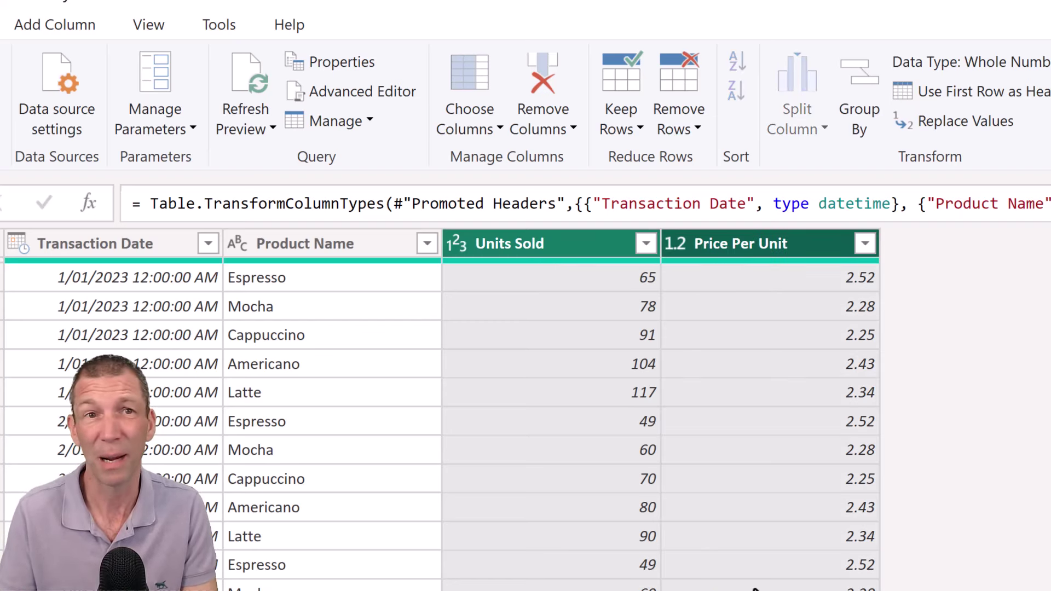
# Step: Multiply Units Sold by Price Per Unit into a new column named 'Sales Amount'
pyautogui.click(44, 31)
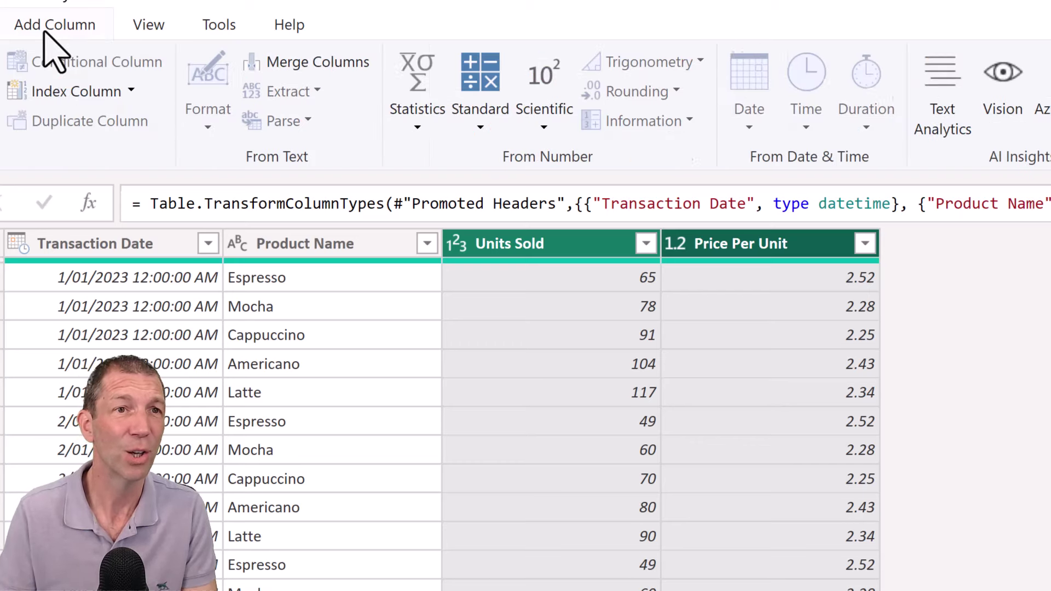
pyautogui.click(479, 141)
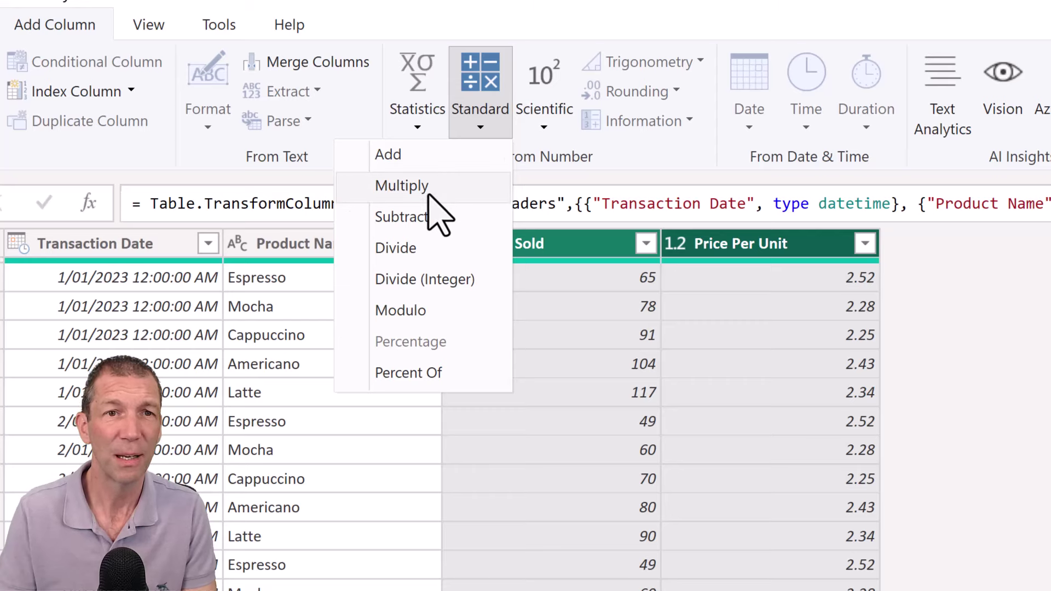
pyautogui.click(430, 191)
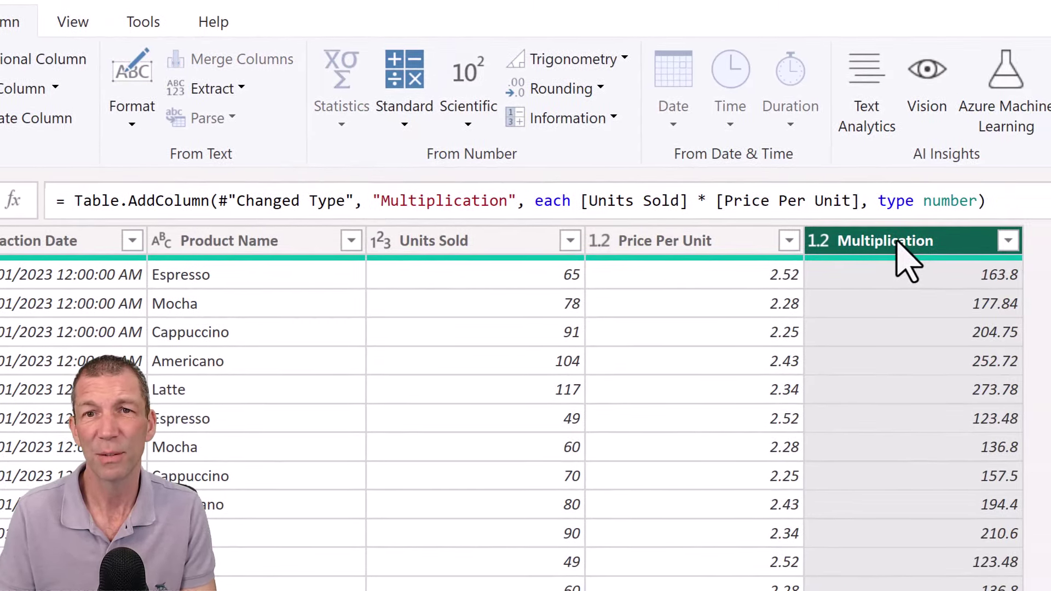
pyautogui.doubleClick(896, 242)
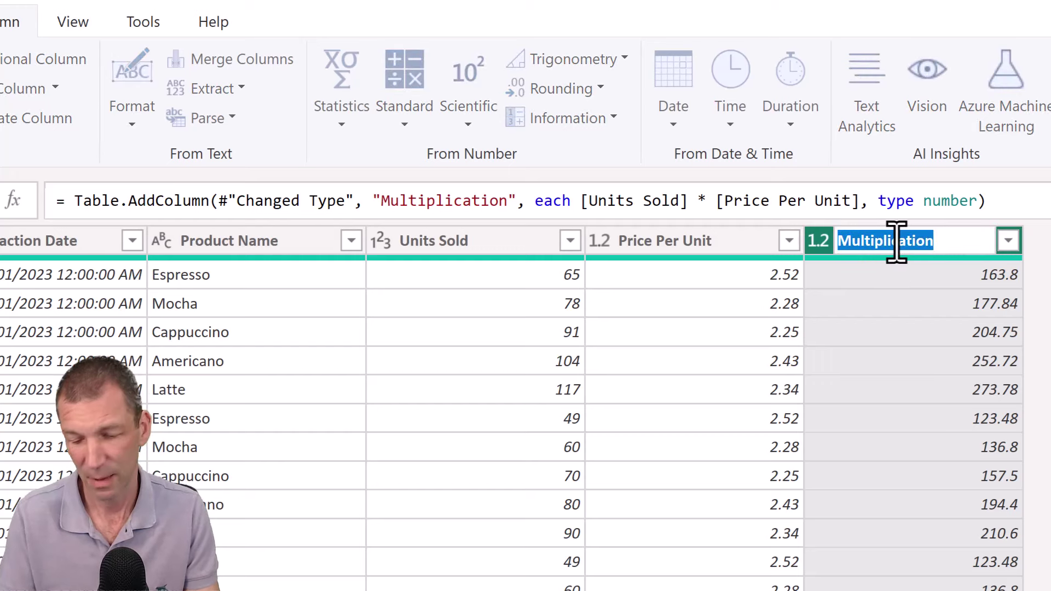
pyautogui.write('Sales ')
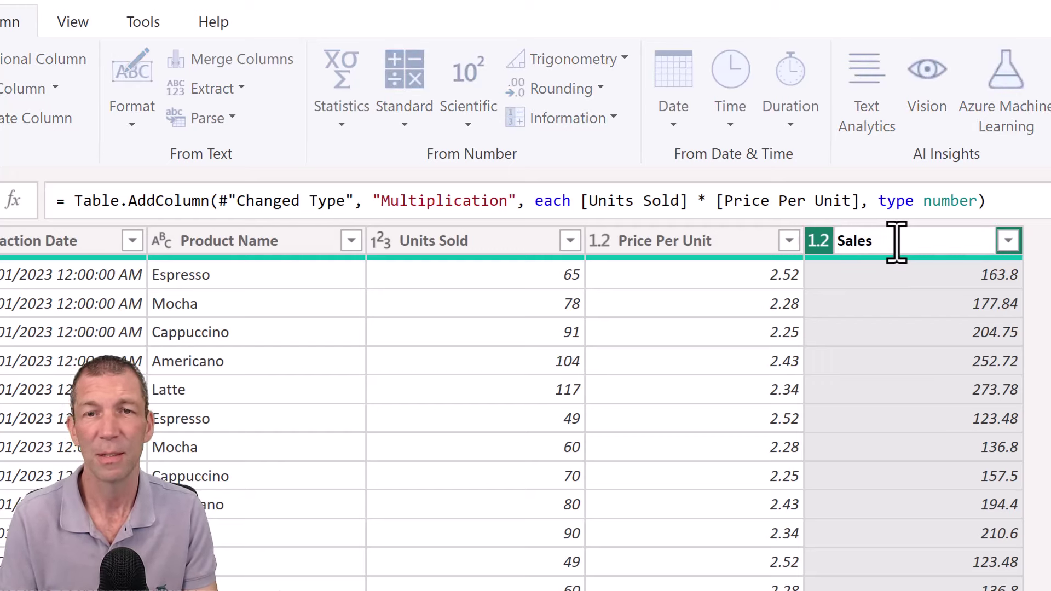
pyautogui.write('Amount')
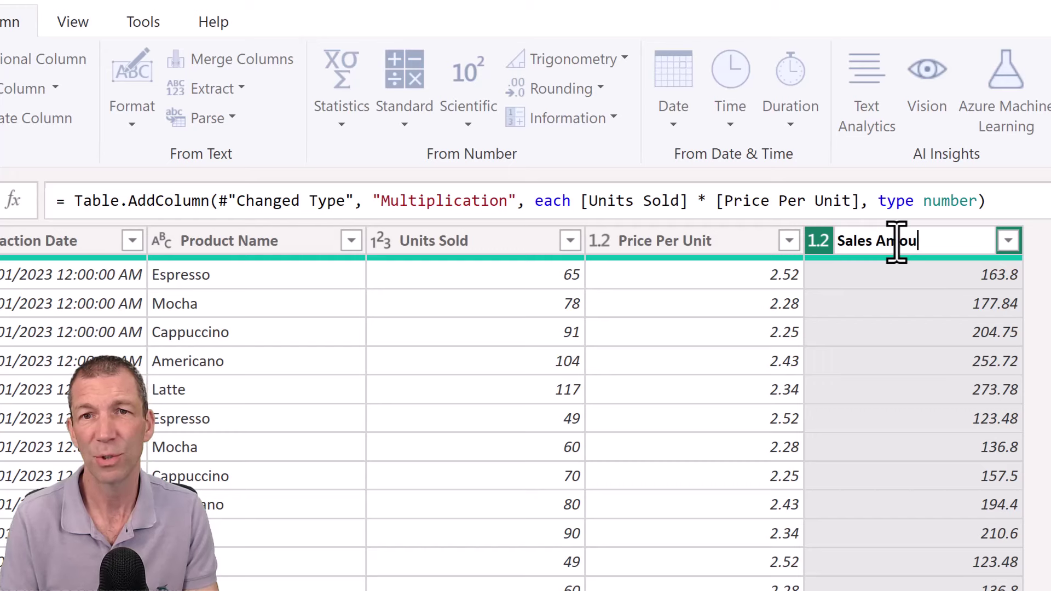
pyautogui.press('BackSpace')
pyautogui.write('nt')
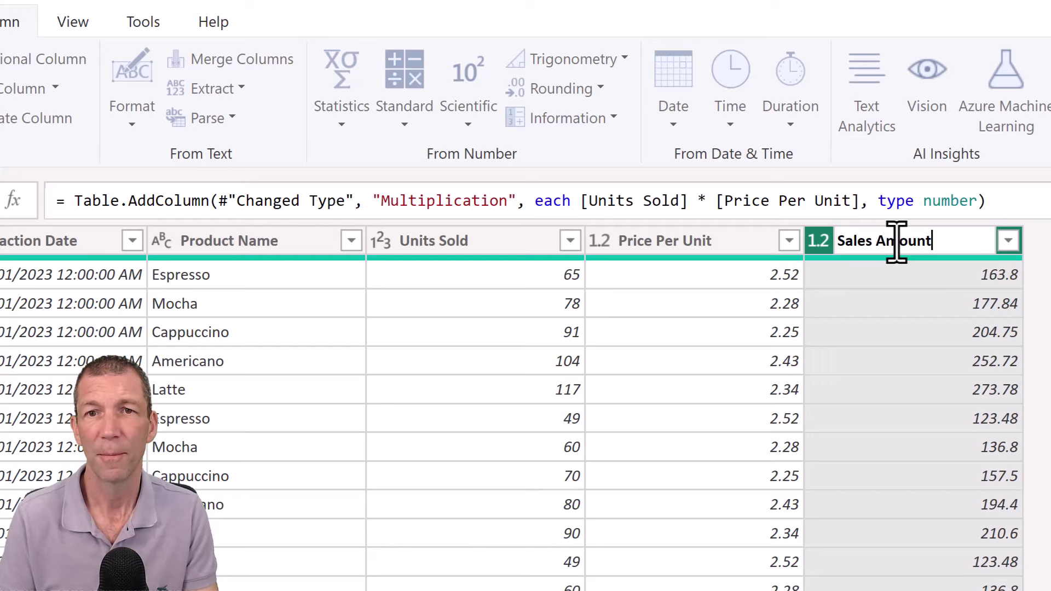
pyautogui.press('Return')
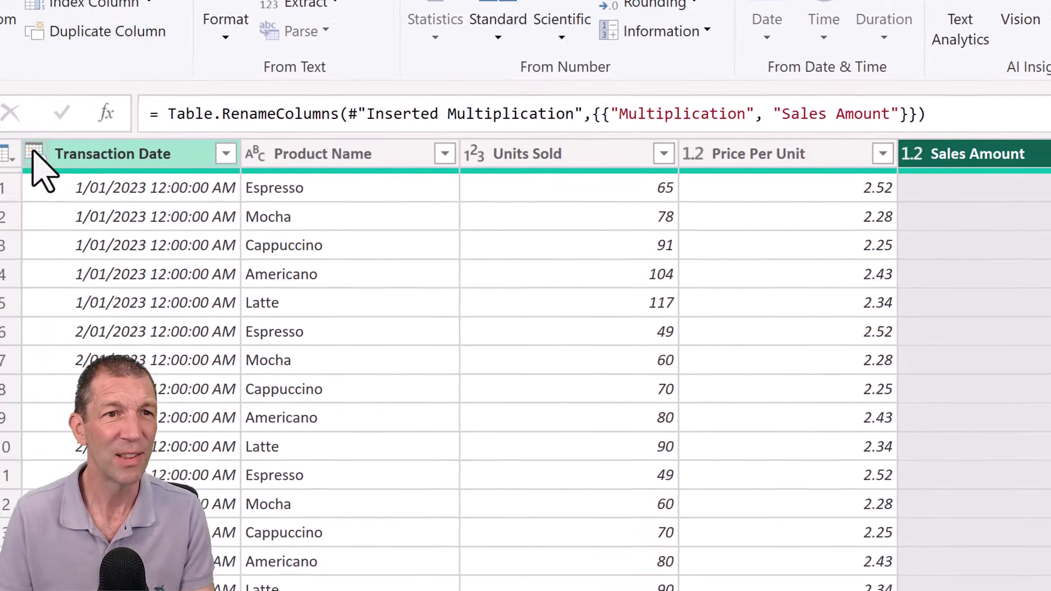
pyautogui.click(33, 153)
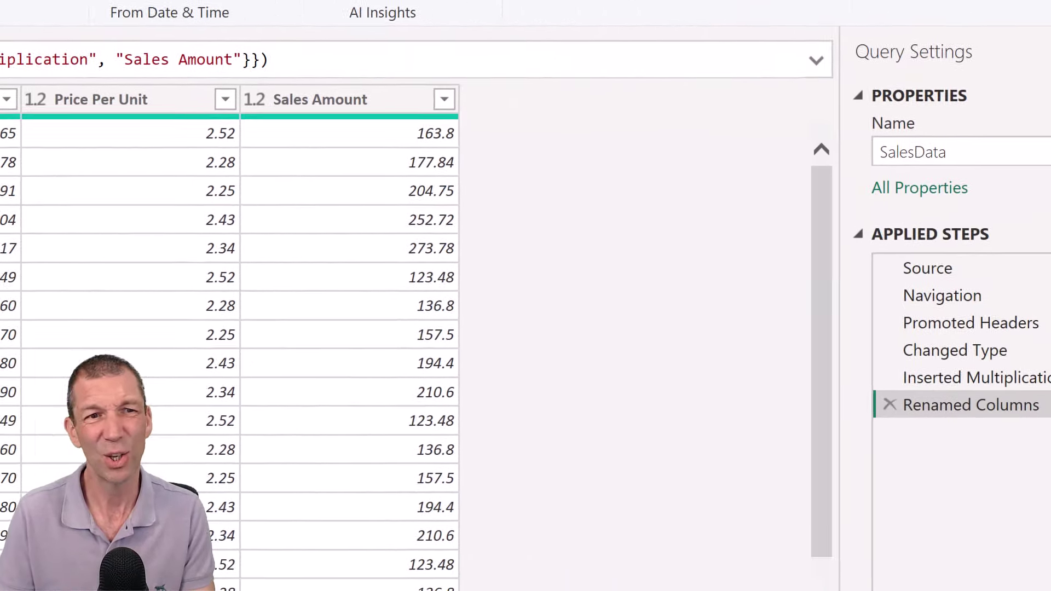
# Step: Change Transaction Date to the Date type, replacing the existing Changed Type step
pyautogui.click(971, 354)
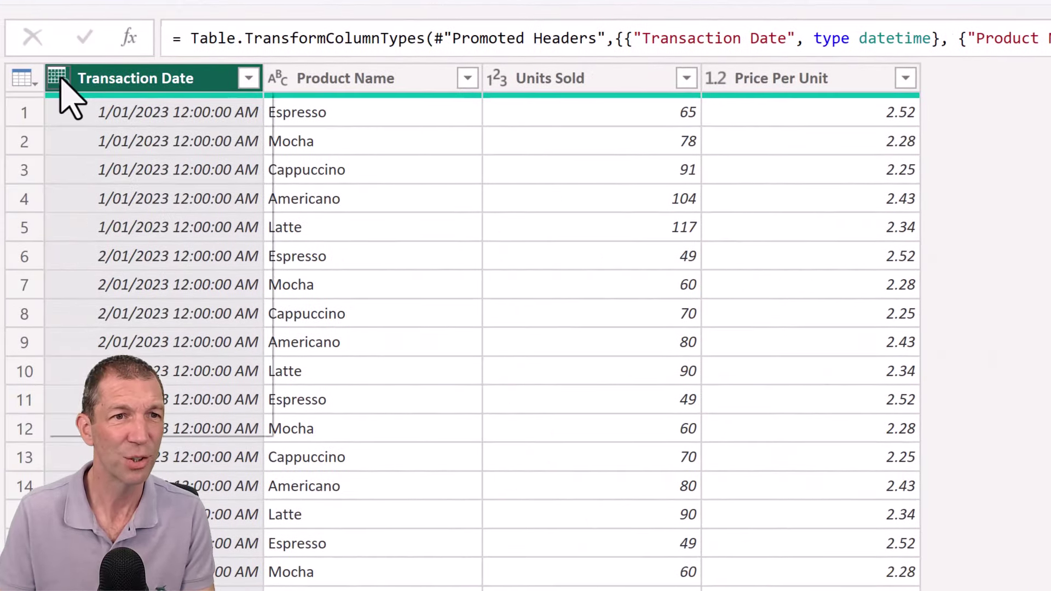
pyautogui.click(58, 79)
pyautogui.click(109, 230)
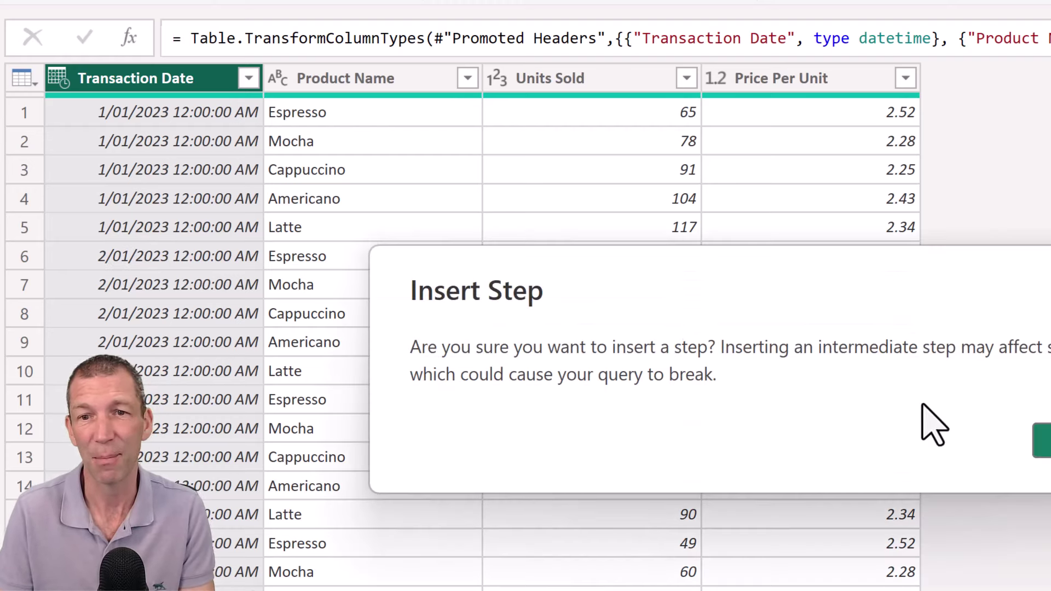
pyautogui.click(1041, 440)
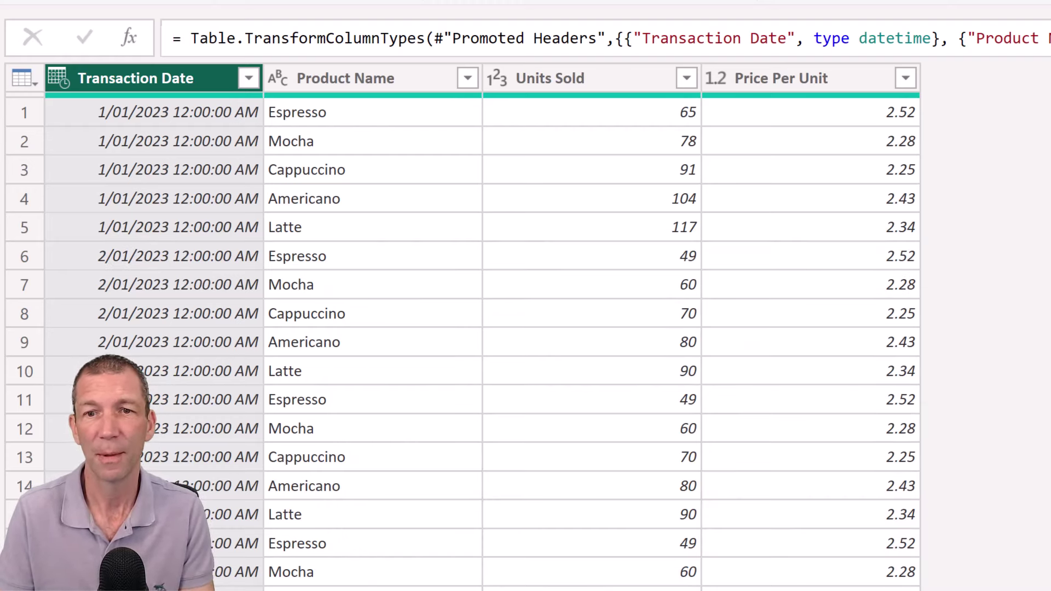
pyautogui.click(933, 446)
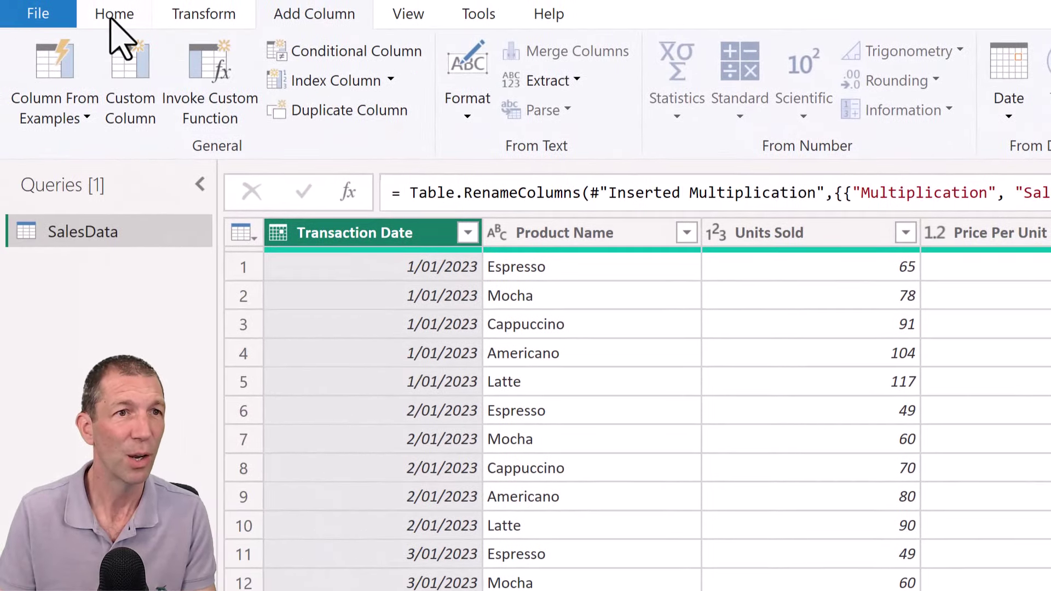
pyautogui.click(36, 0)
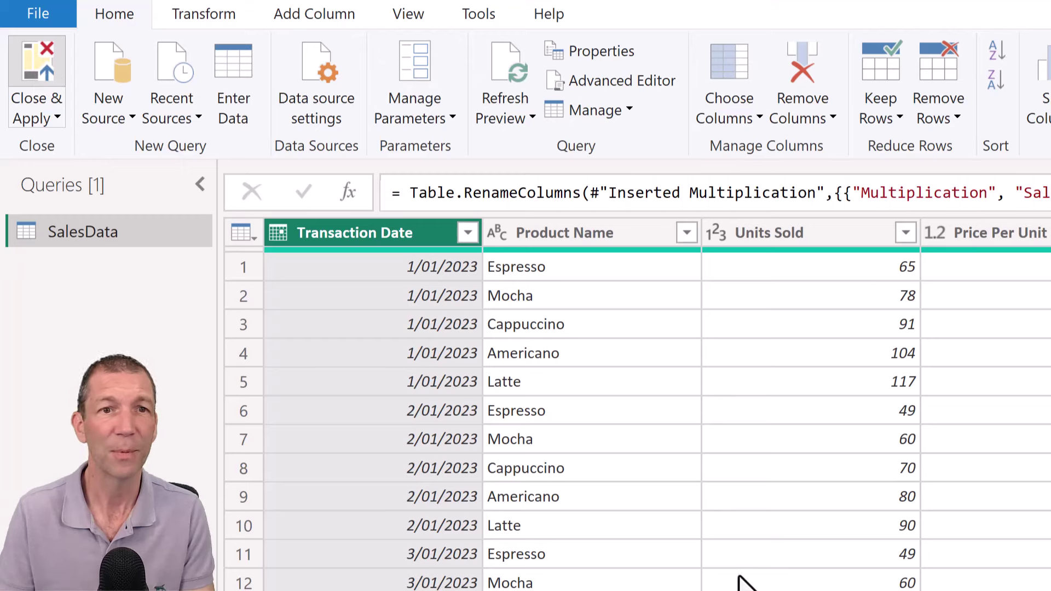
# Step: Close & Apply, then expand SalesData's Transaction Date down to its Year, Quarter, Month, Day hierarchy
pyautogui.click(36, 61)
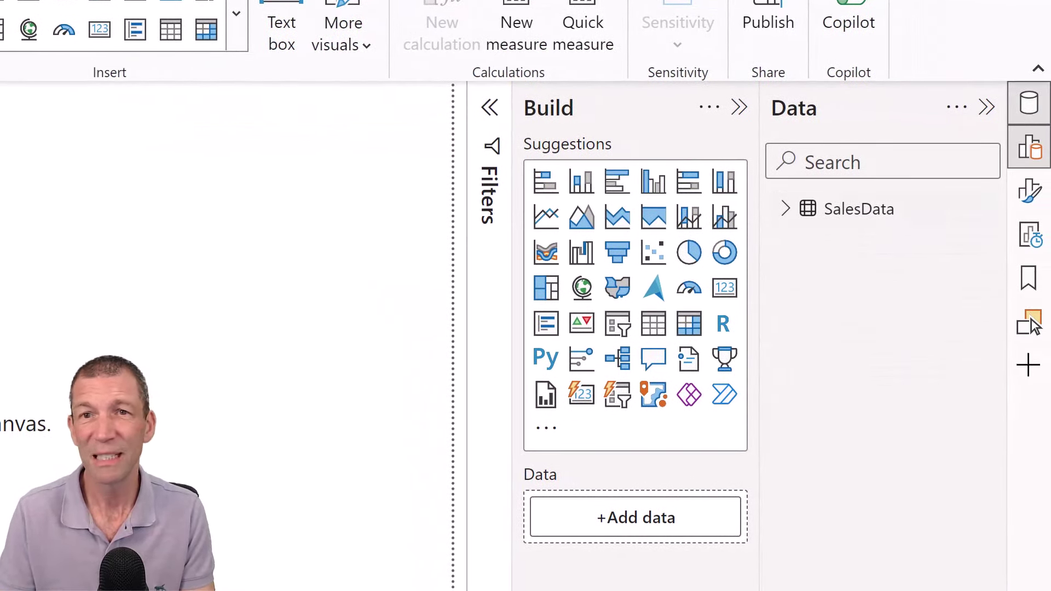
pyautogui.click(788, 208)
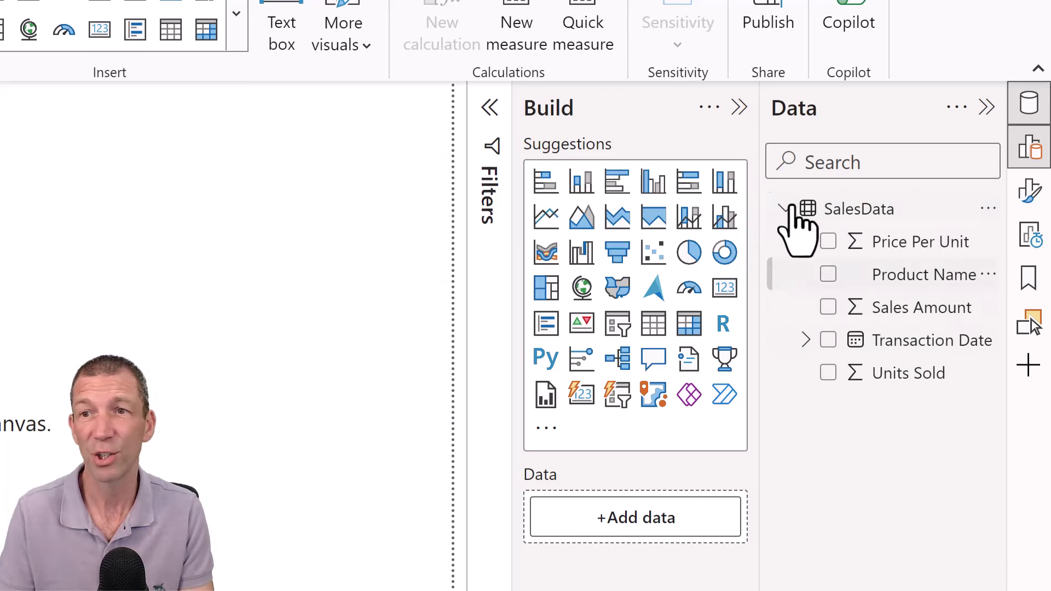
pyautogui.click(805, 337)
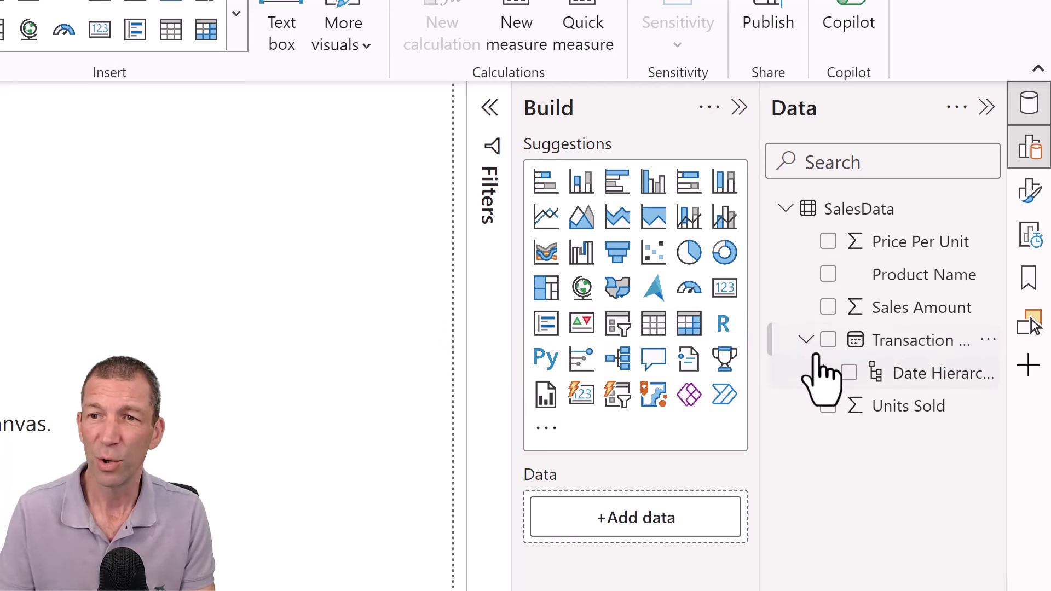
pyautogui.click(826, 372)
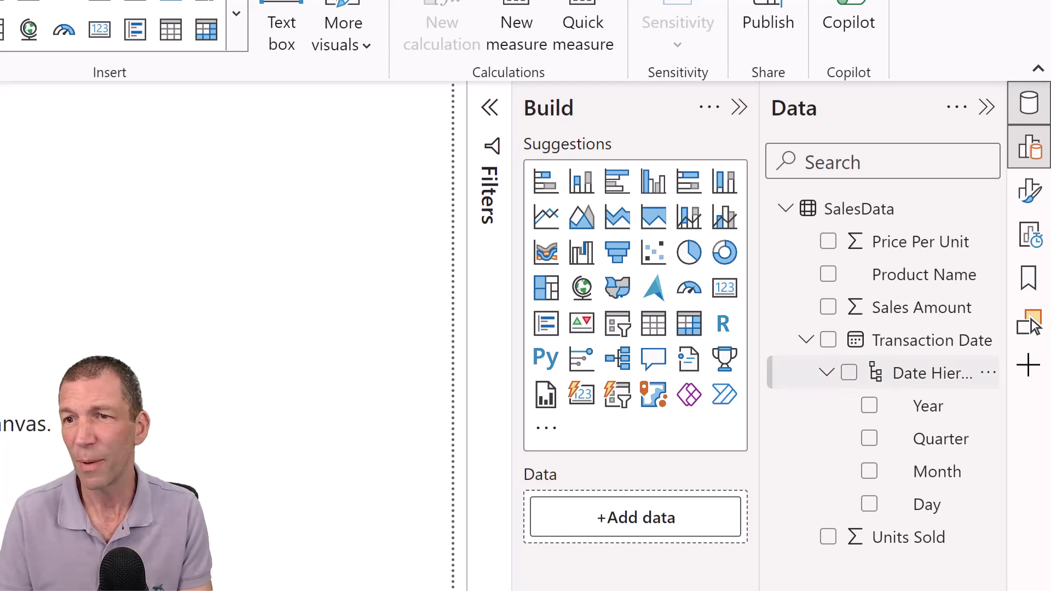
# Step: Add Sales Amount to a visual and make it a new-style card showing 532.34K
pyautogui.click(828, 307)
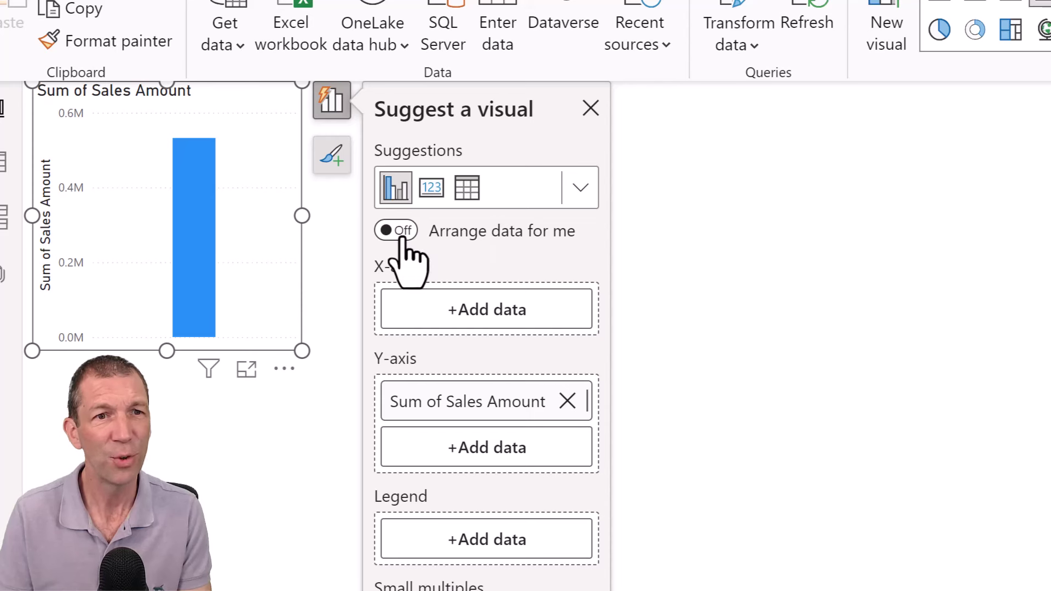
pyautogui.click(399, 231)
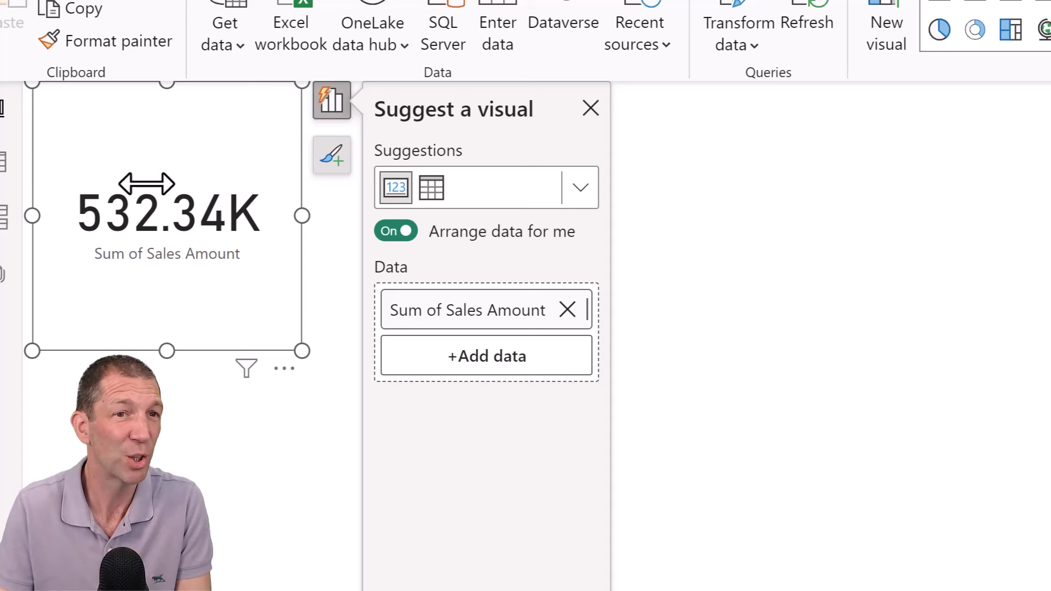
pyautogui.click(408, 239)
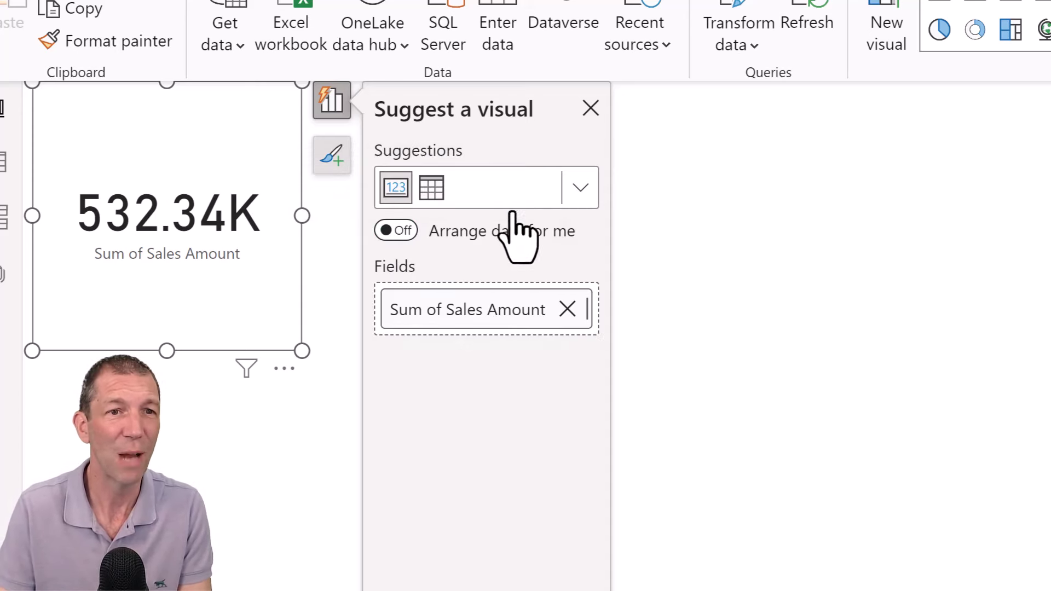
pyautogui.click(580, 192)
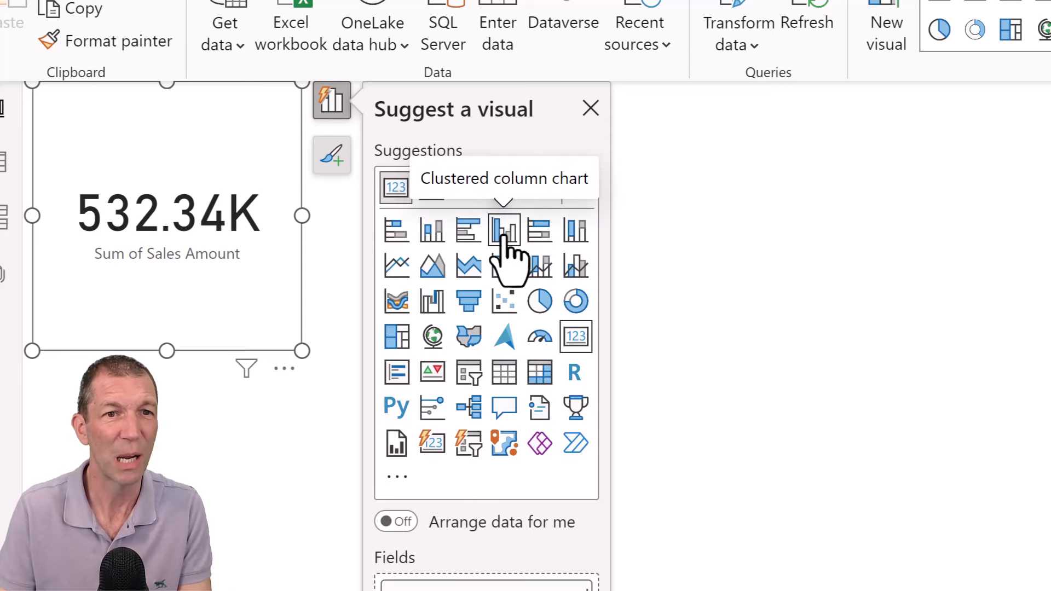
pyautogui.click(502, 236)
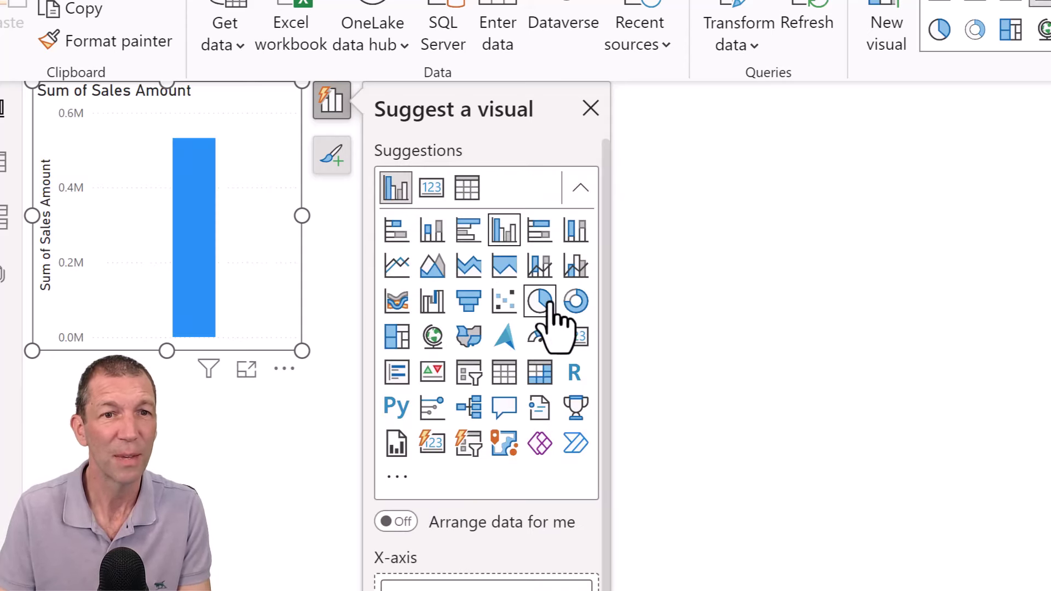
pyautogui.click(577, 345)
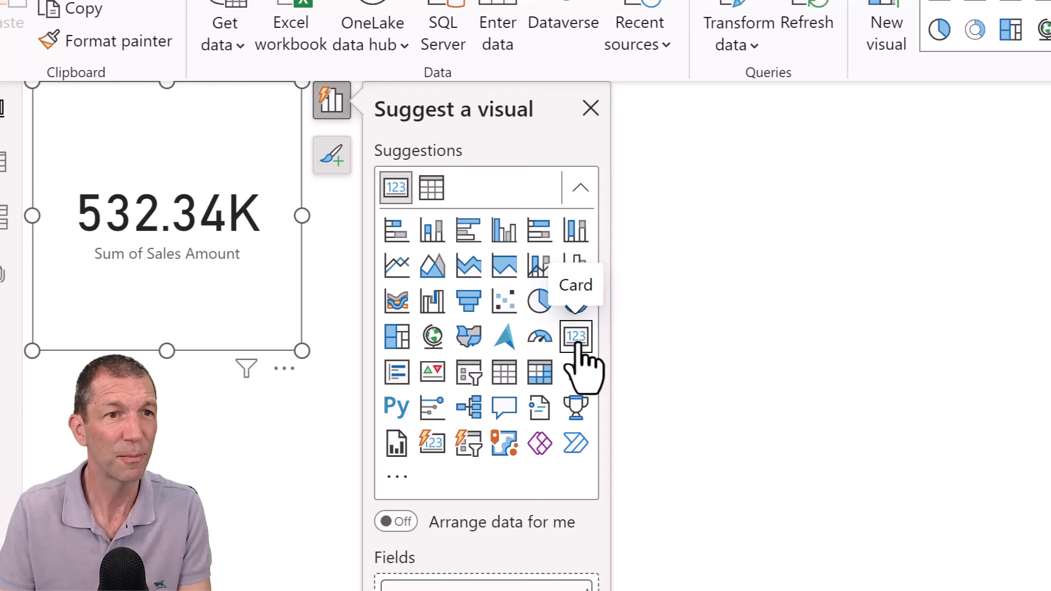
pyautogui.click(434, 442)
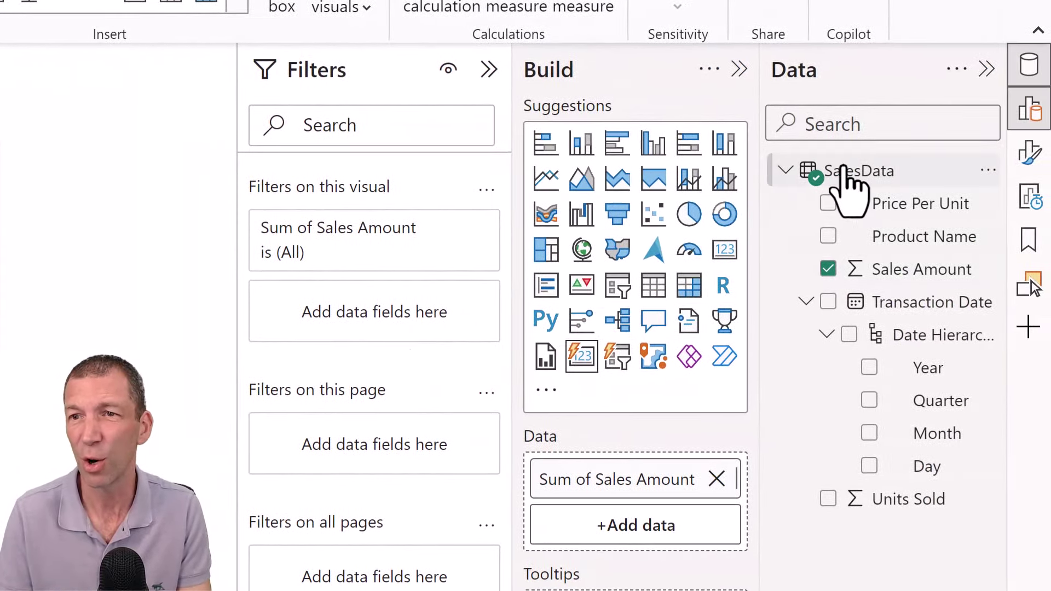
# Step: Create a measure in SalesData: Sales $ = SUM(SalesData[Sales Amount])
pyautogui.rightClick(846, 174)
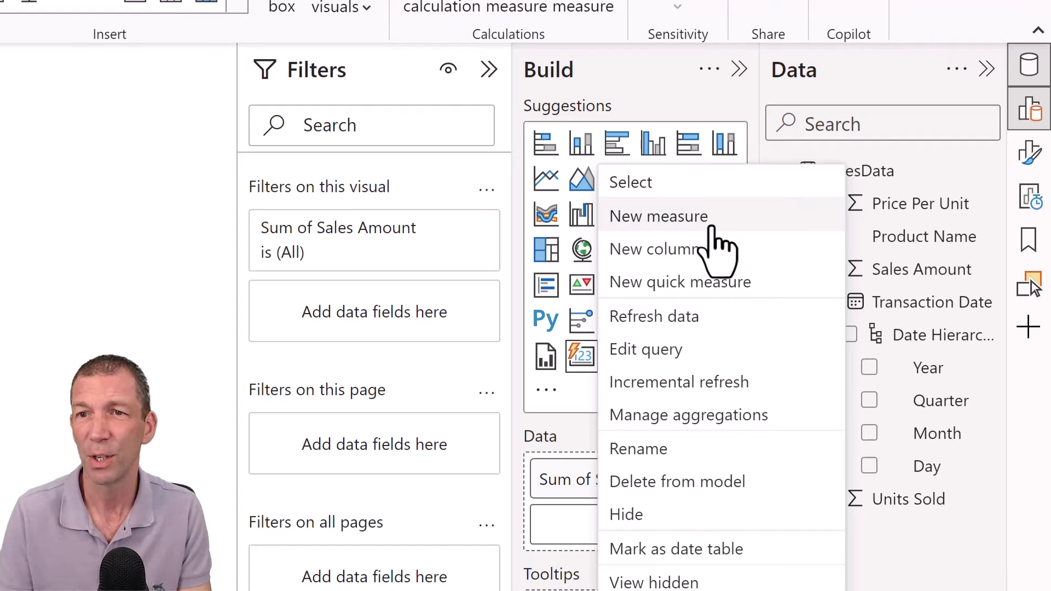
pyautogui.press('Escape')
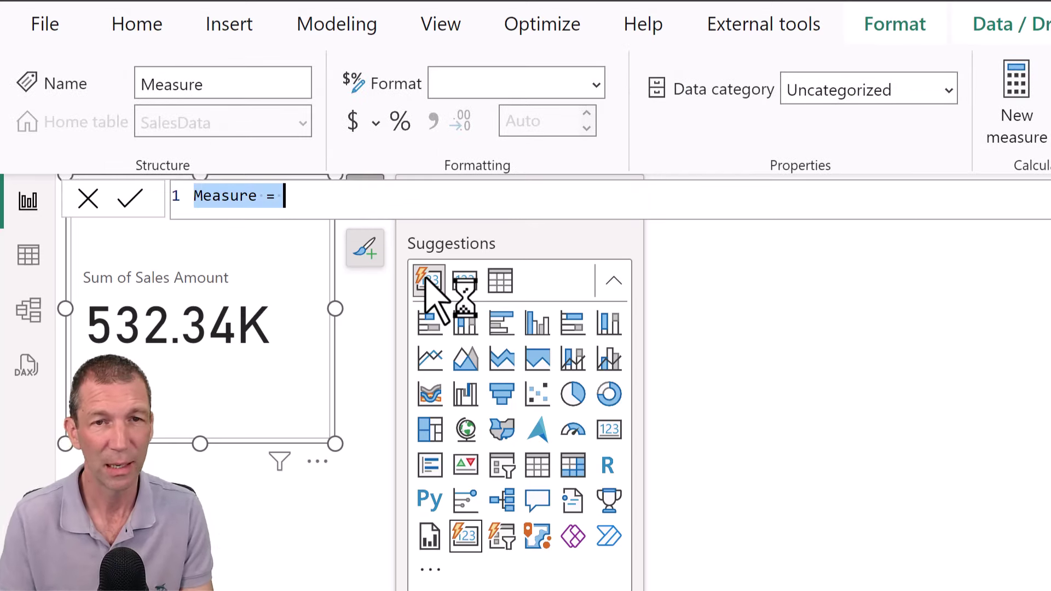
pyautogui.click(434, 200)
pyautogui.keyDown('ctrl'); pyautogui.scroll(2, 434, 199); pyautogui.keyUp('ctrl')
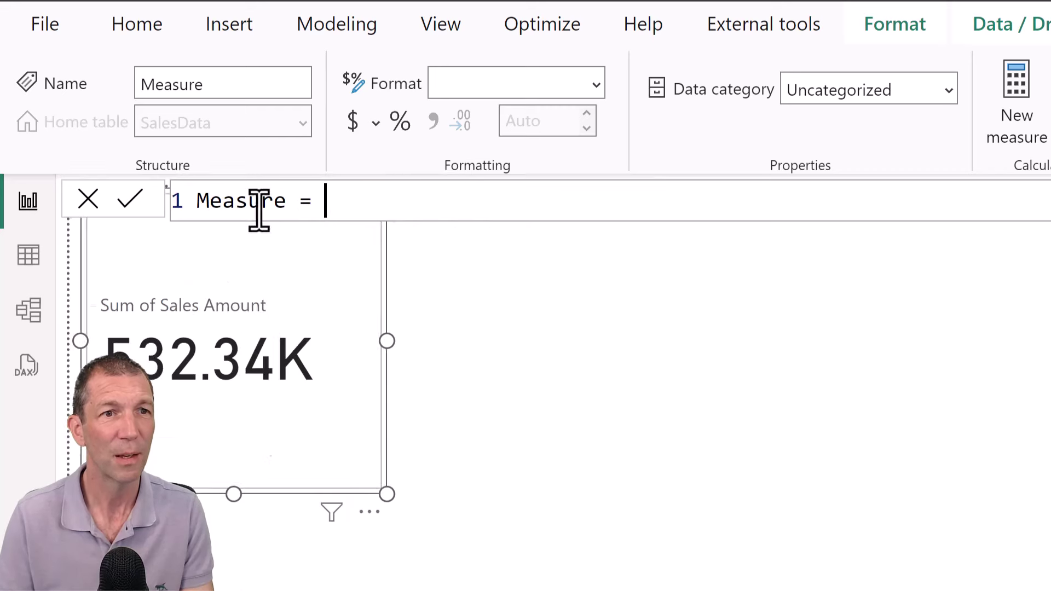
pyautogui.doubleClick(253, 210)
pyautogui.write('Sa')
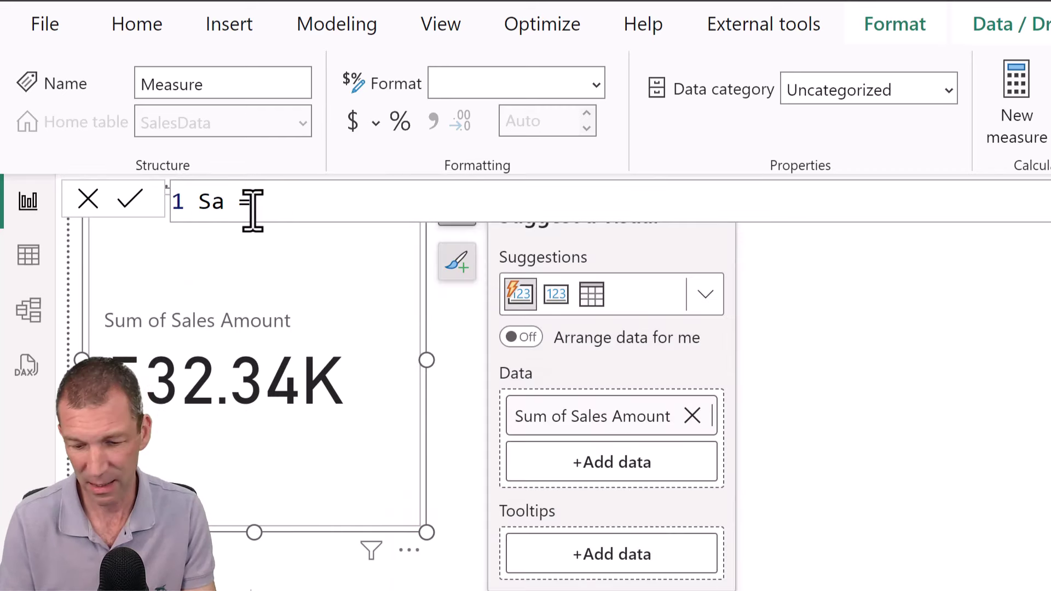
pyautogui.write('les $ = SUM')
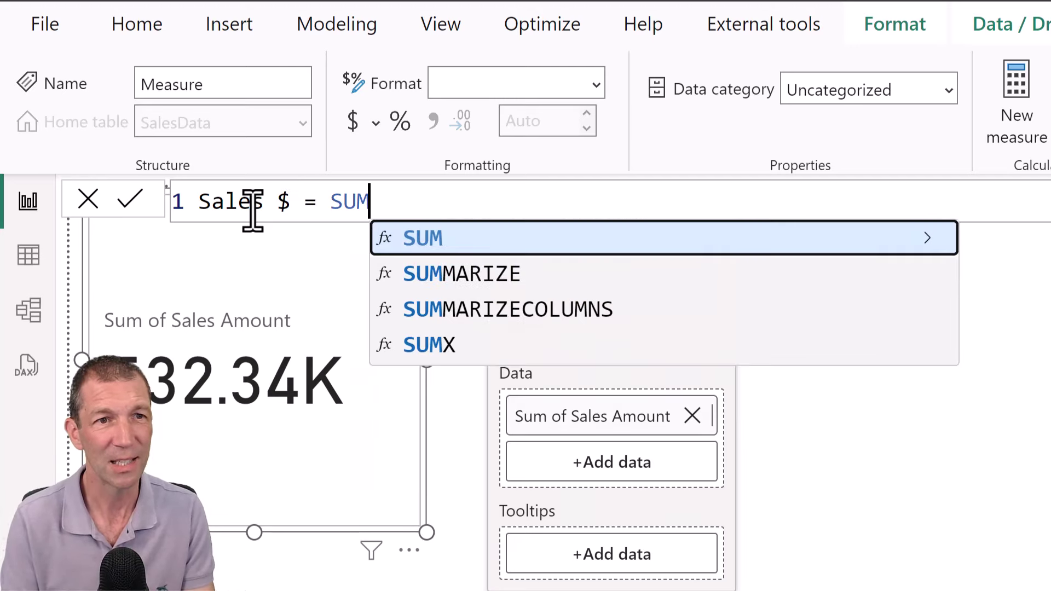
pyautogui.write('( sales')
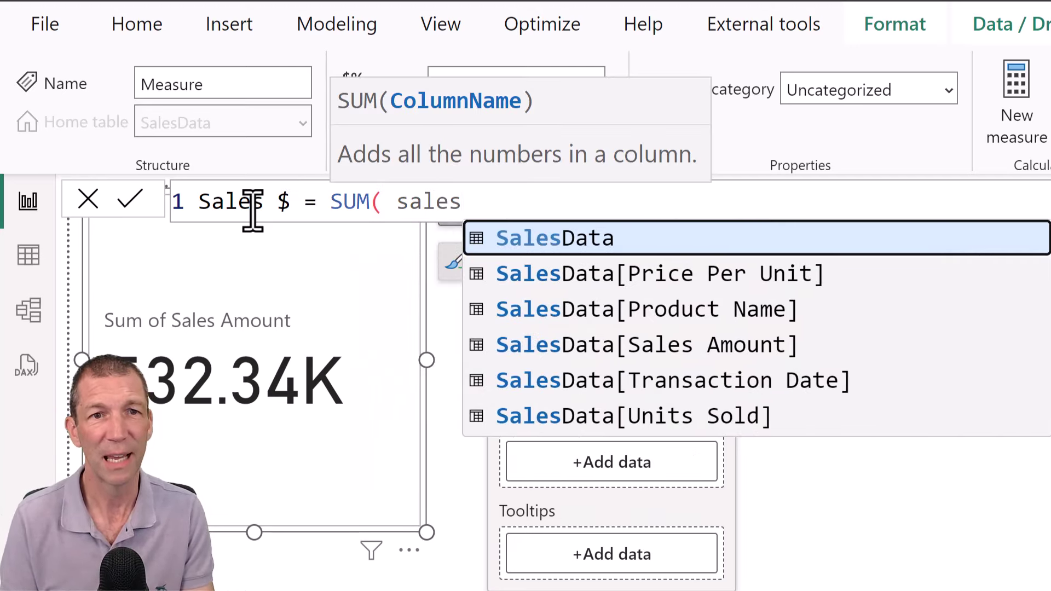
pyautogui.press('Down')
pyautogui.press('Down')
pyautogui.press('Down')
pyautogui.press('Tab')
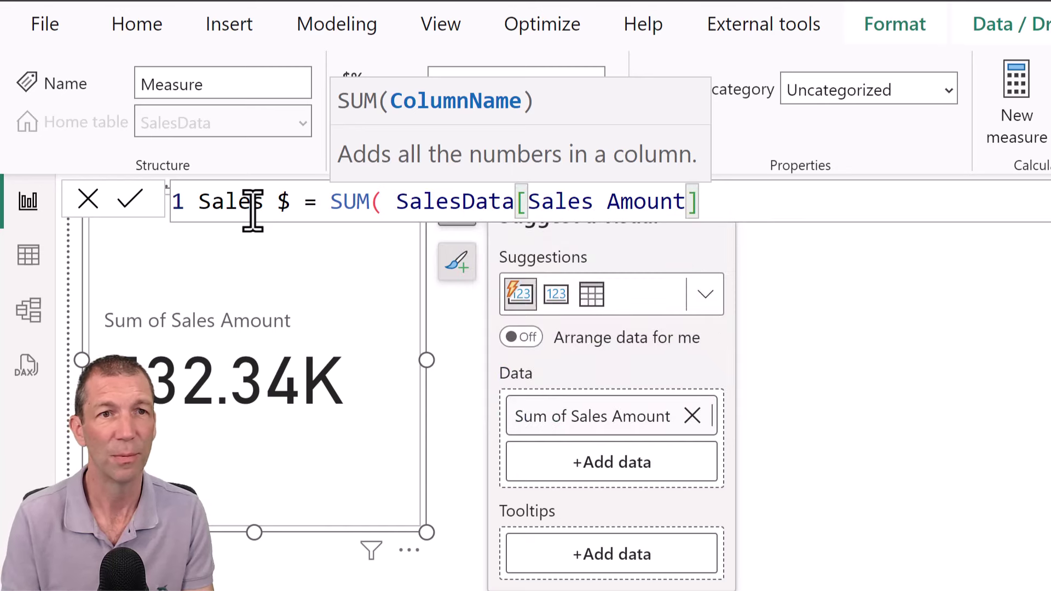
pyautogui.write(')')
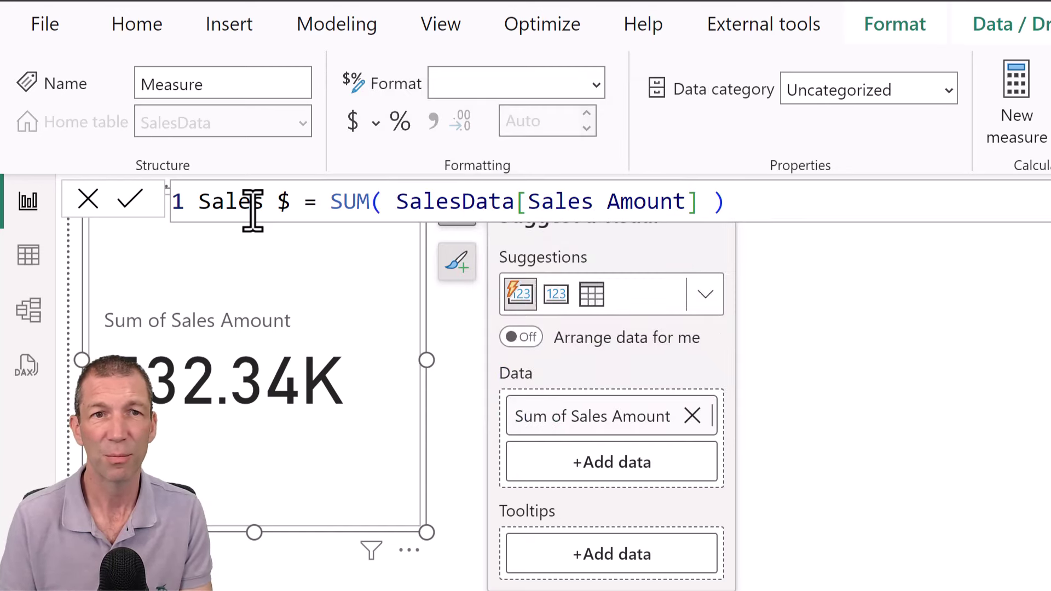
pyautogui.press('Return')
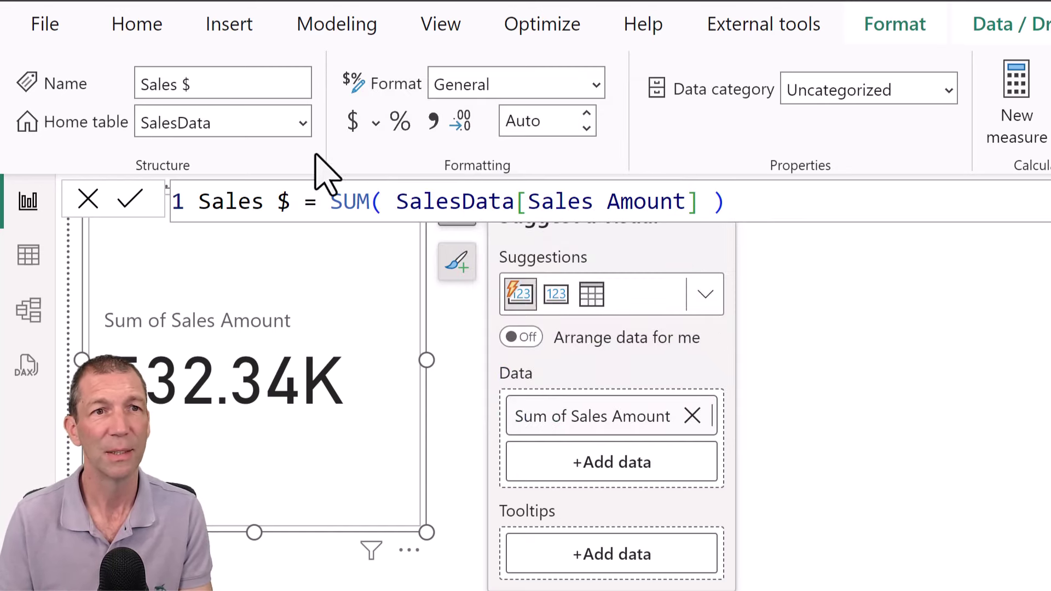
# Step: Format the Sales $ measure as Currency with 0 decimal places
pyautogui.click(353, 120)
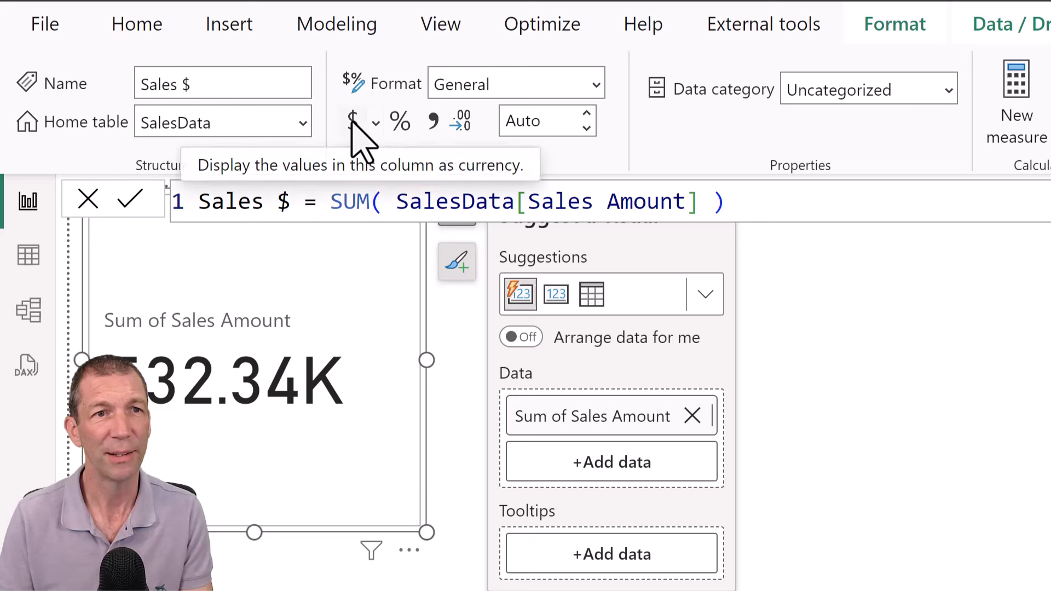
pyautogui.click(530, 121)
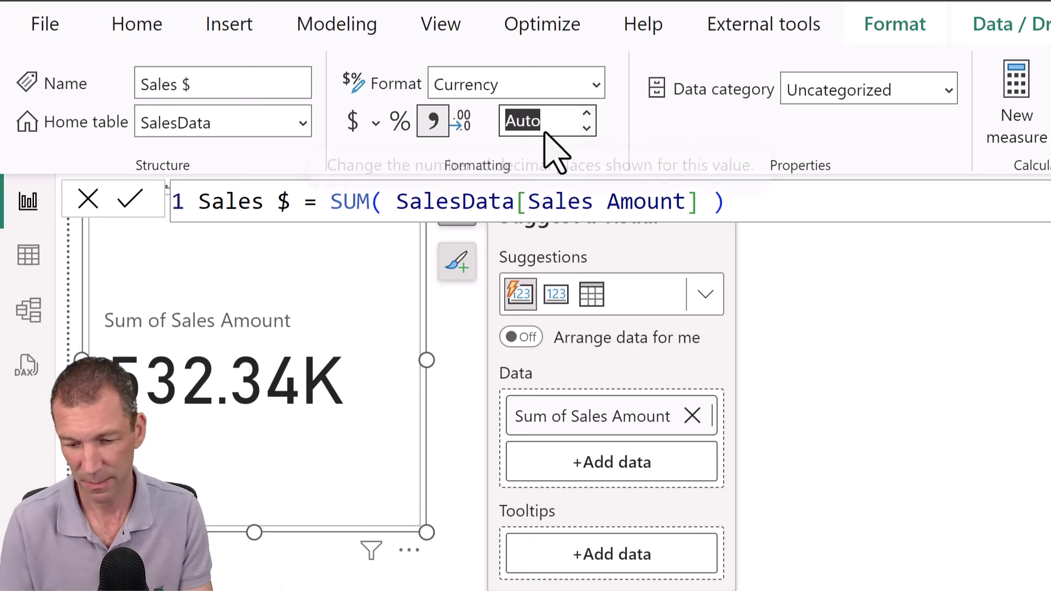
pyautogui.click(541, 128)
pyautogui.press('BackSpace')
pyautogui.press('BackSpace')
pyautogui.press('BackSpace')
pyautogui.press('BackSpace')
pyautogui.write('0')
pyautogui.press('Return')
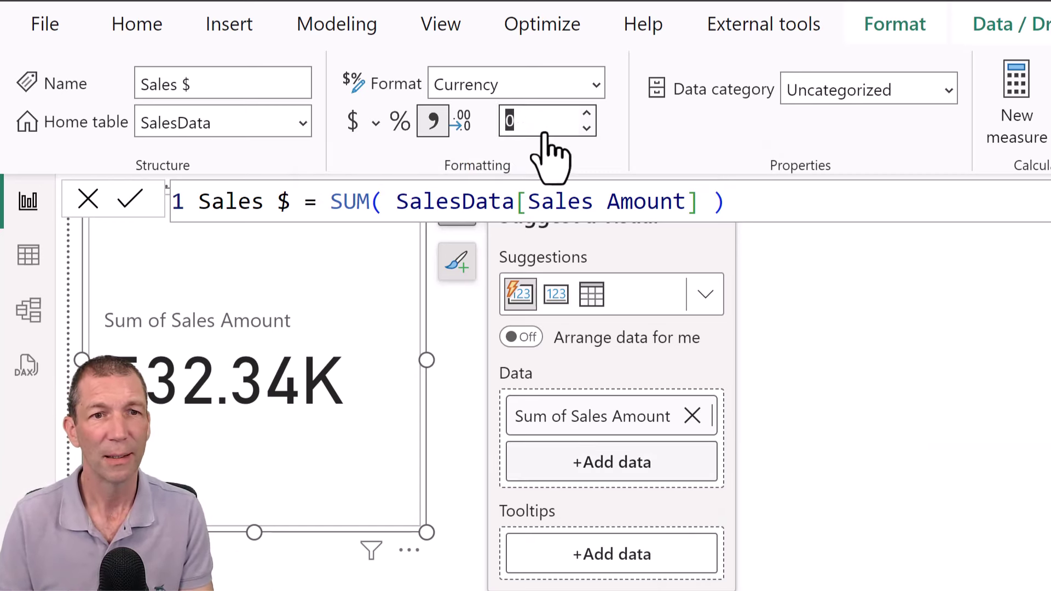
pyautogui.click(569, 421)
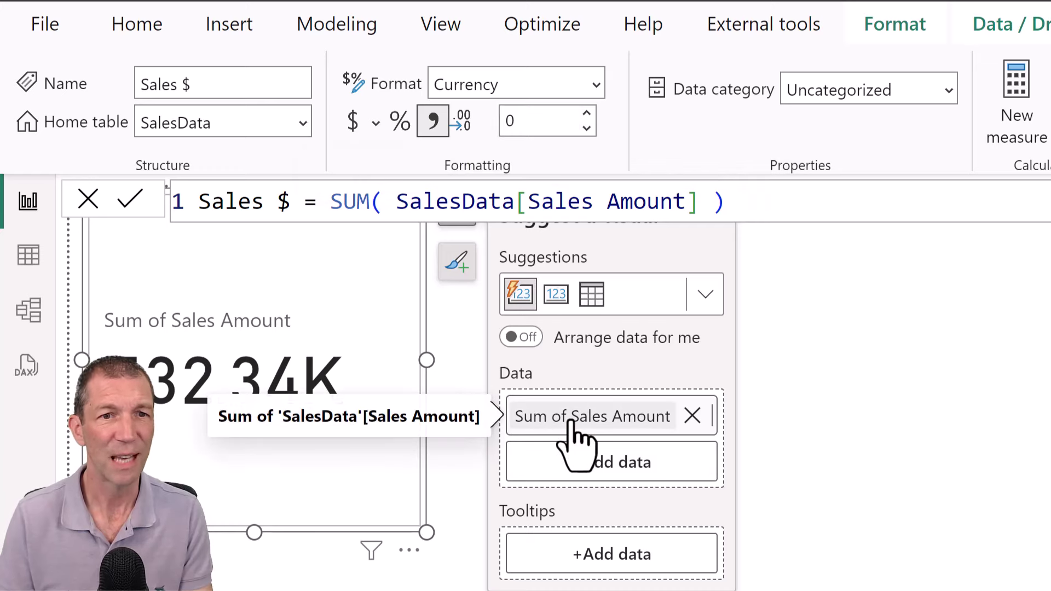
pyautogui.click(813, 411)
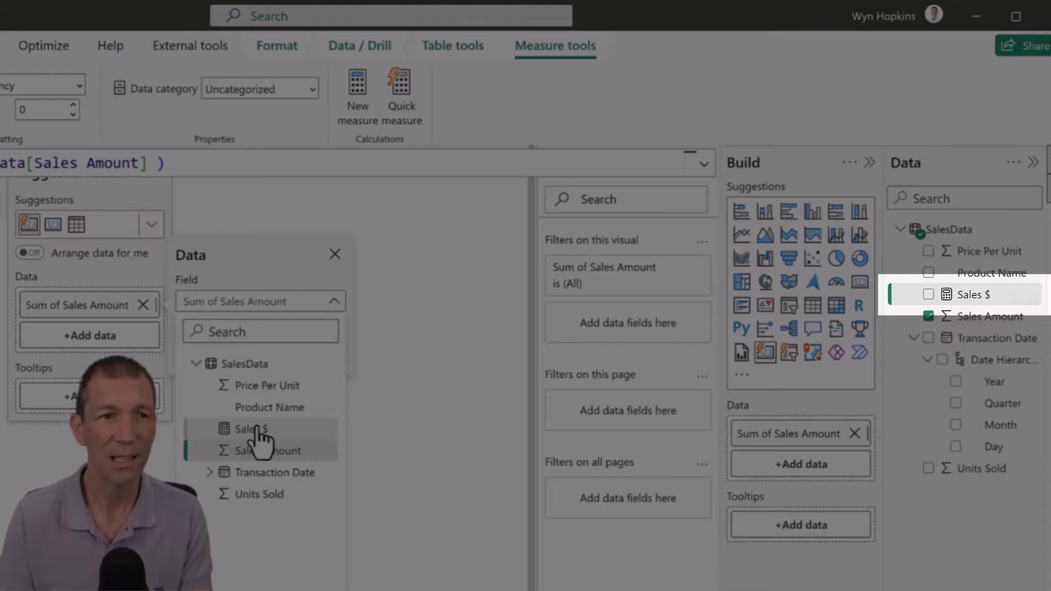
# Step: Replace Sum of Sales Amount with Sales $ on the card, showing $532K, and make the card smaller and shorter
pyautogui.click(253, 429)
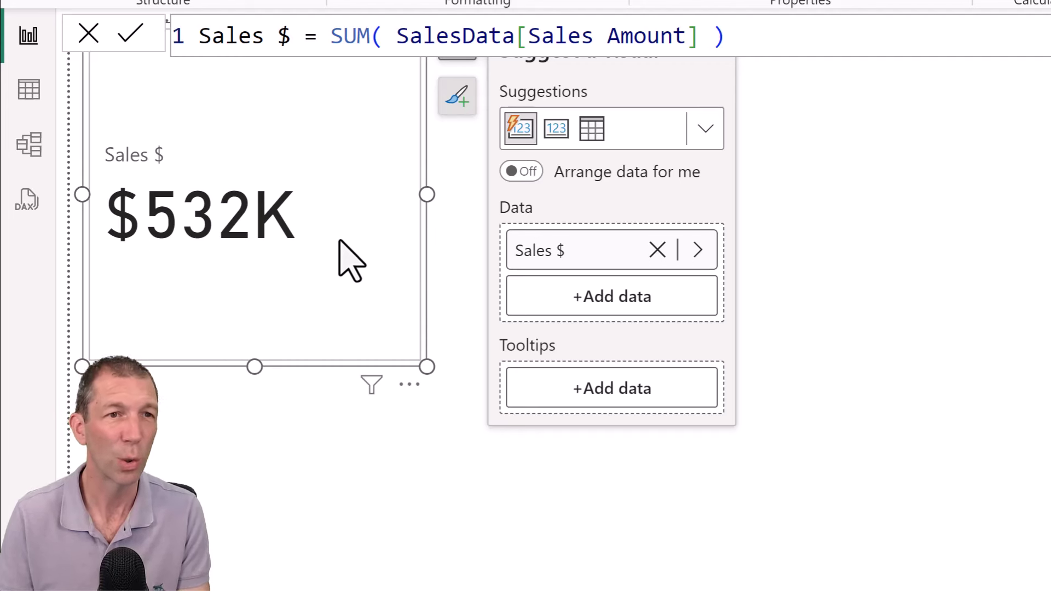
pyautogui.moveTo(610, 37); pyautogui.dragTo(685, 35)
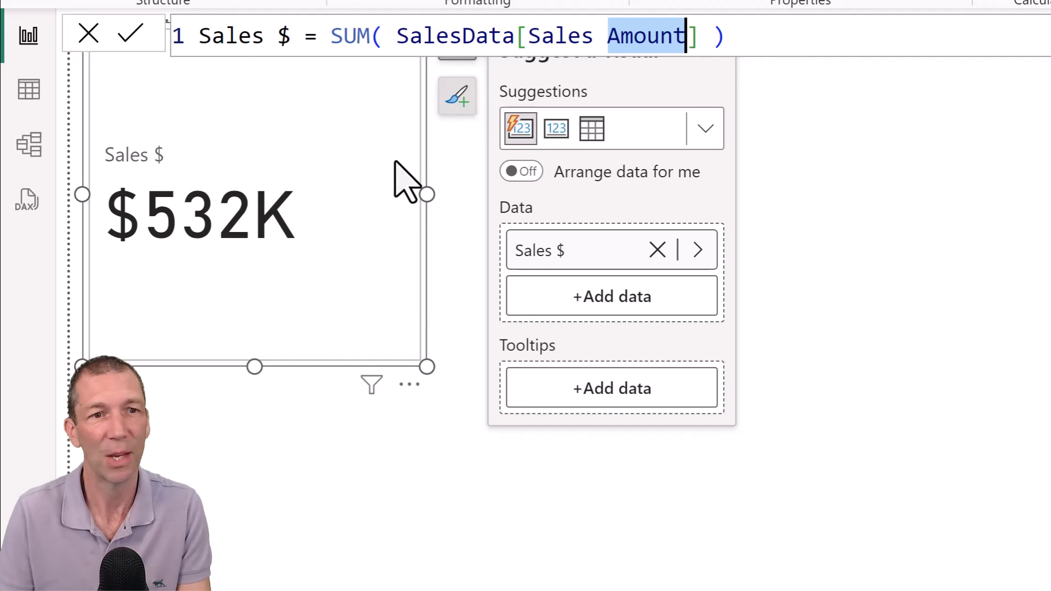
pyautogui.moveTo(428, 365); pyautogui.dragTo(352, 336)
pyautogui.click(352, 336)
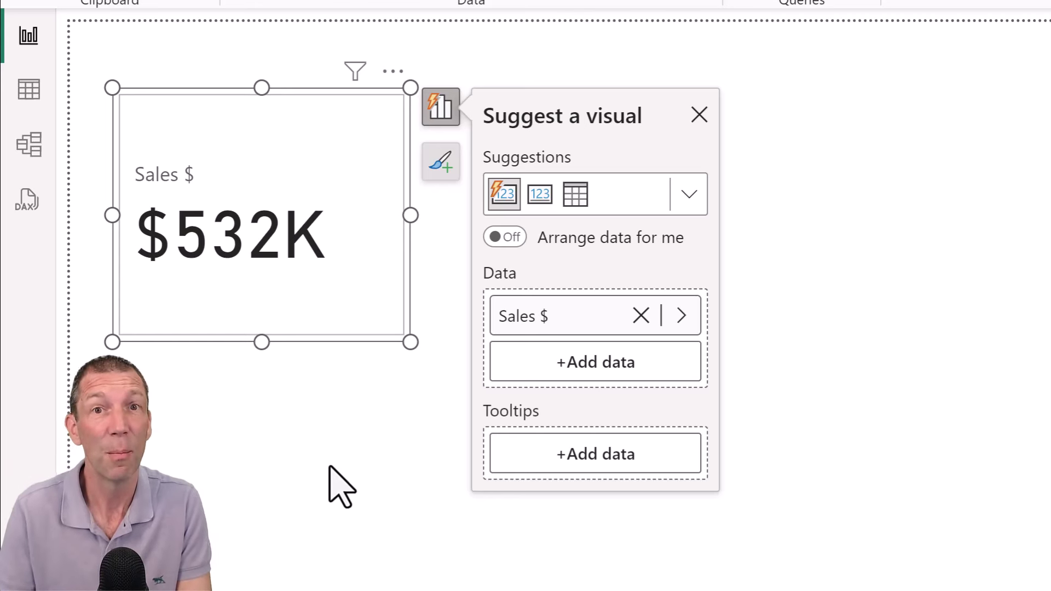
pyautogui.click(336, 426)
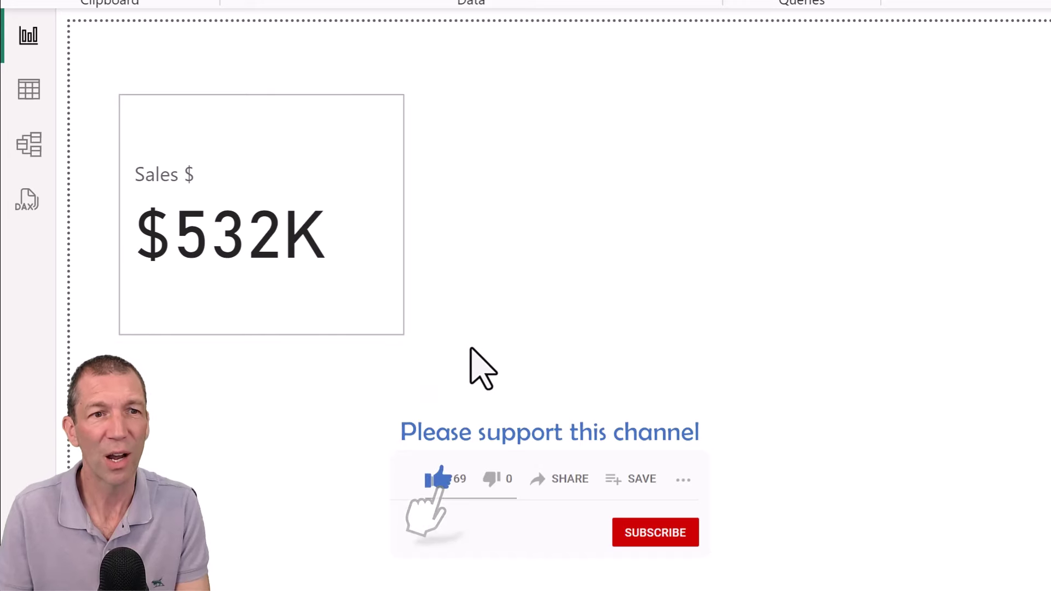
pyautogui.click(273, 310)
pyautogui.moveTo(261, 339); pyautogui.dragTo(260, 265)
pyautogui.click(227, 345)
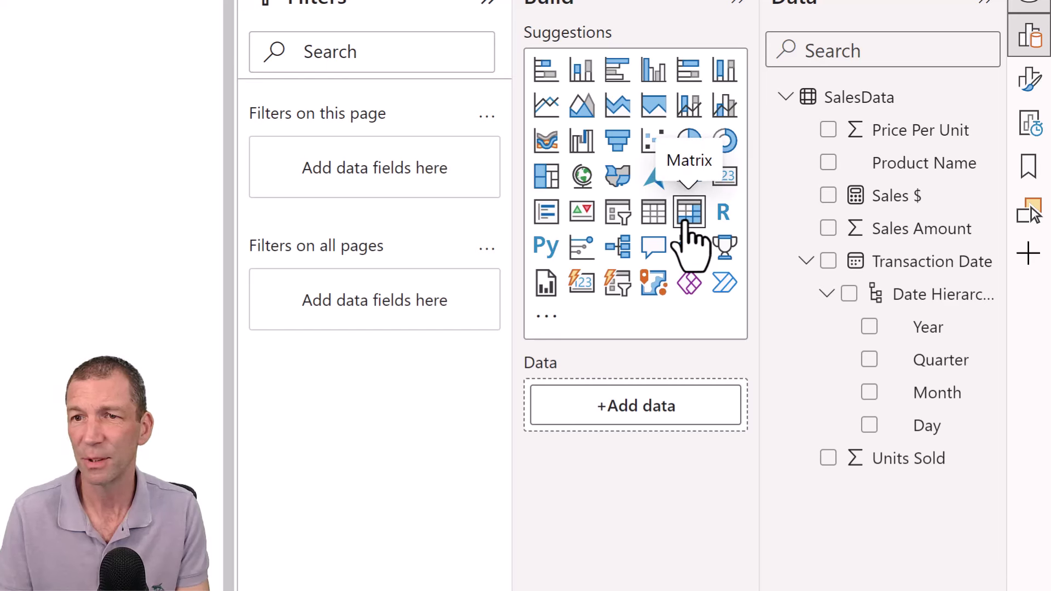
# Step: Add a matrix of Sales $ by Product Name, enlarged to show every product and moved up-right
pyautogui.click(688, 229)
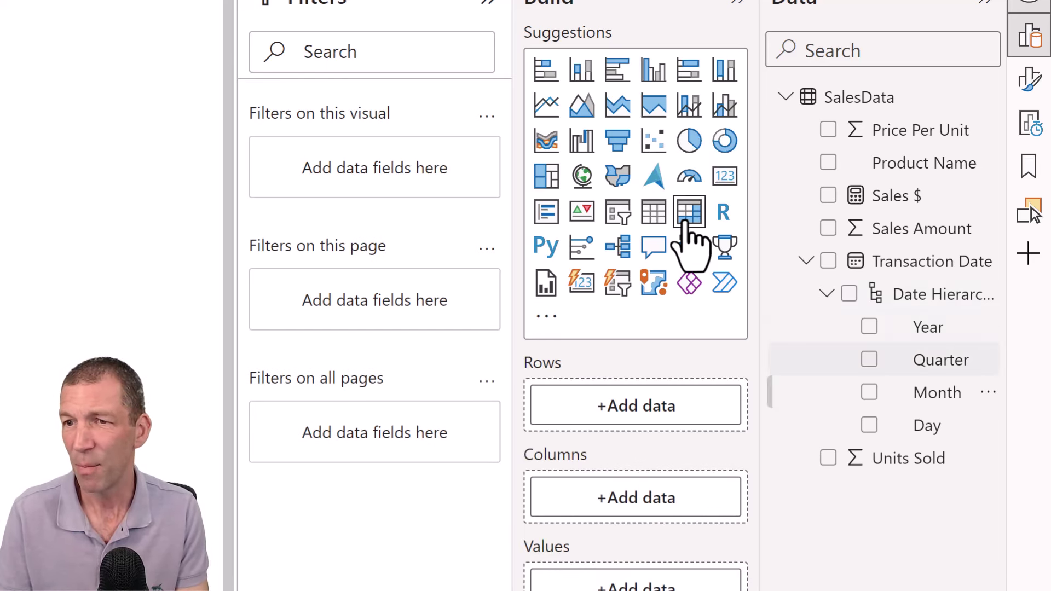
pyautogui.click(828, 163)
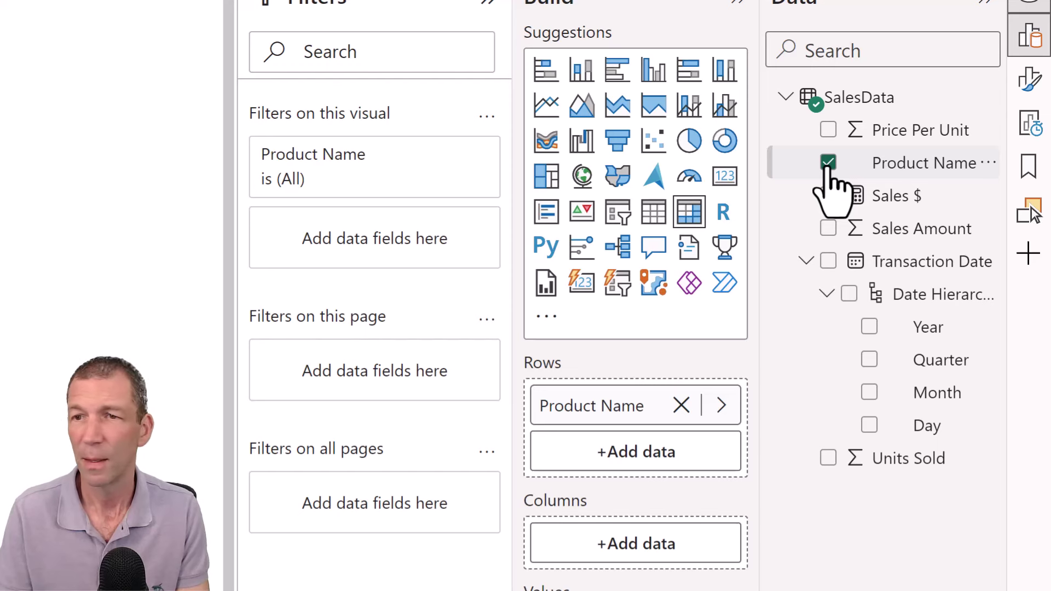
pyautogui.click(828, 195)
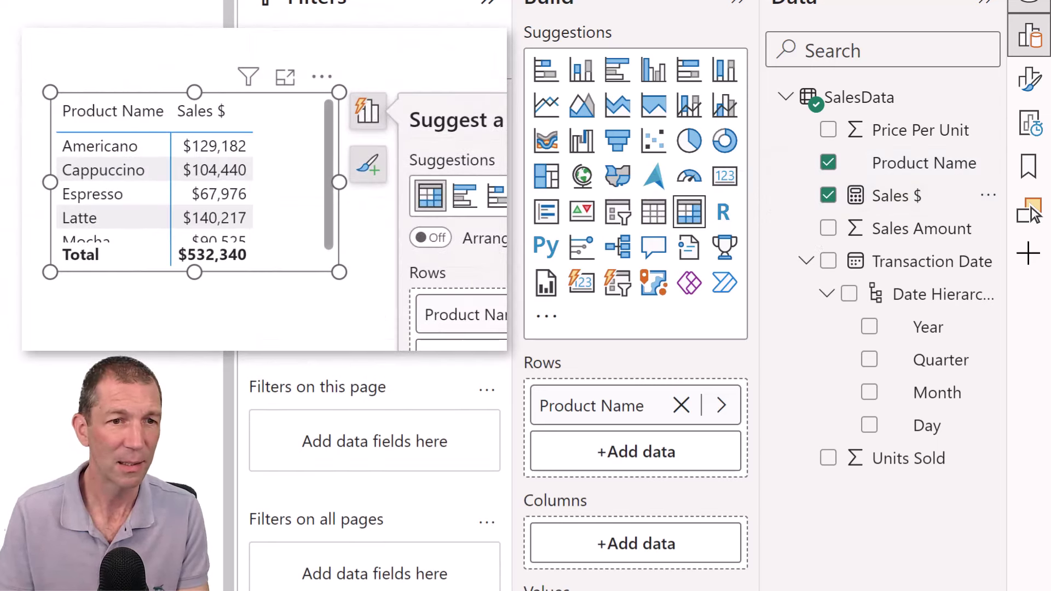
pyautogui.moveTo(338, 271); pyautogui.dragTo(391, 350)
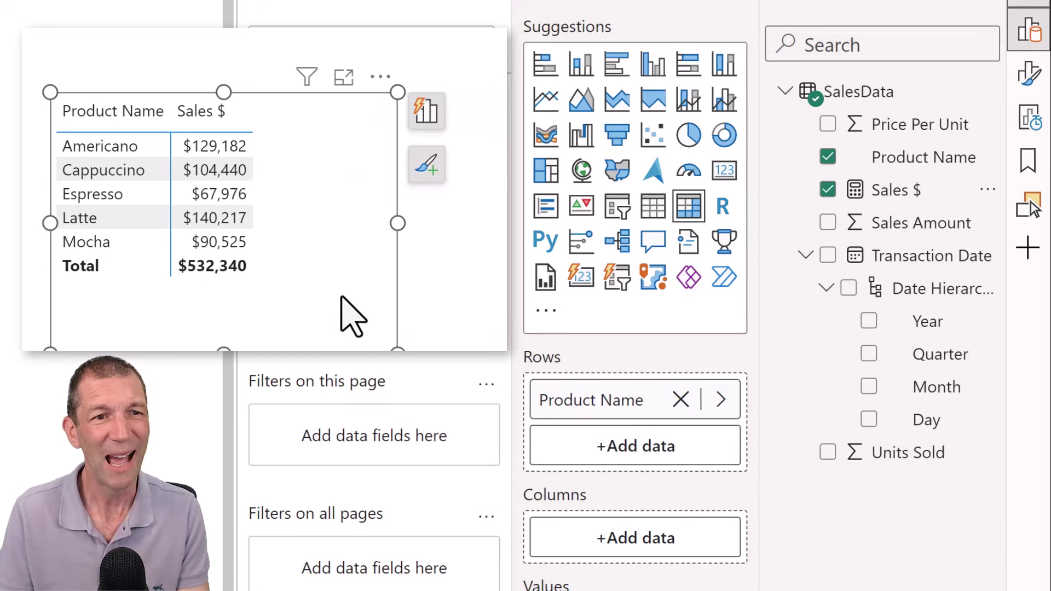
pyautogui.moveTo(339, 296); pyautogui.dragTo(352, 258)
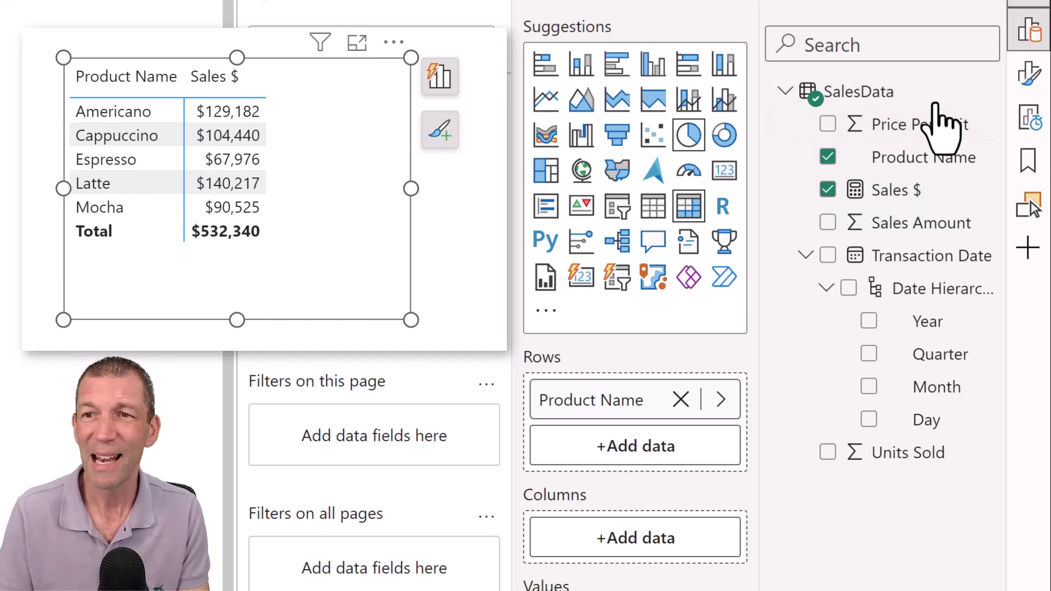
# Step: Add Price Per Unit to the matrix and widen it, then remove Price Per Unit from Values
pyautogui.click(828, 124)
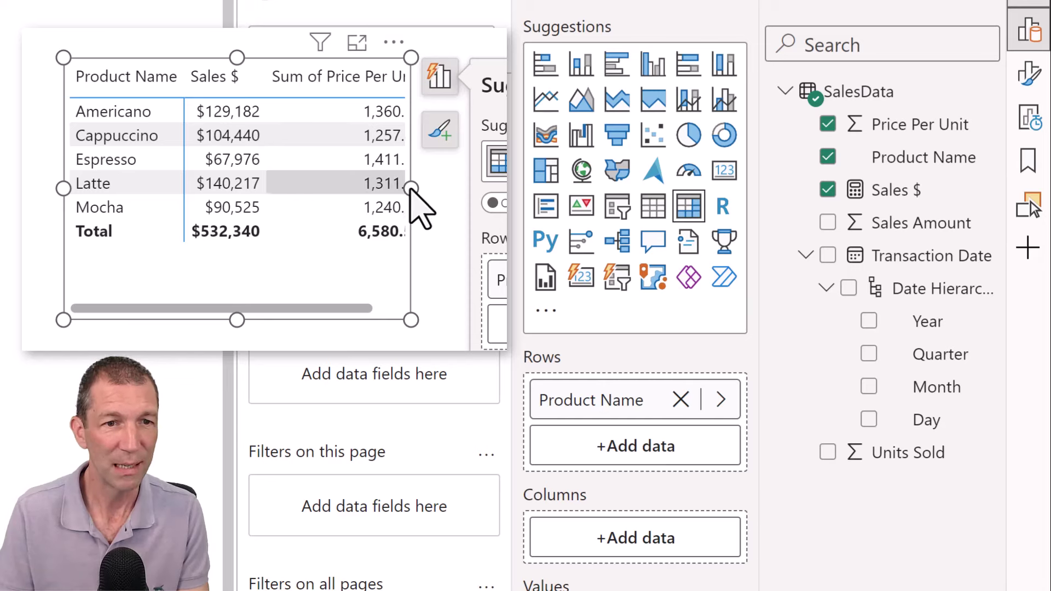
pyautogui.moveTo(412, 188); pyautogui.dragTo(480, 190)
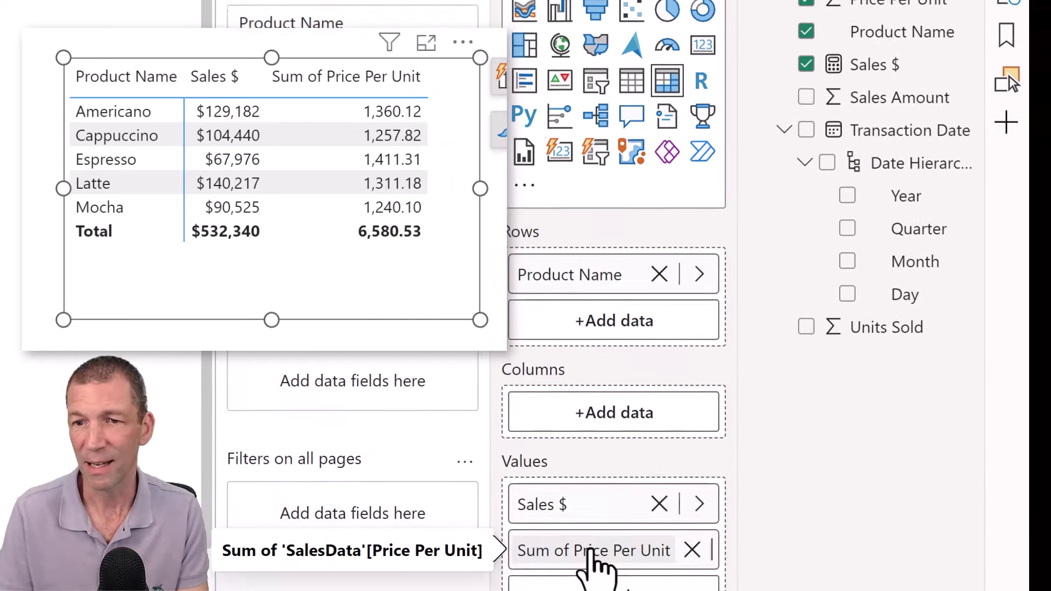
pyautogui.rightClick(594, 528)
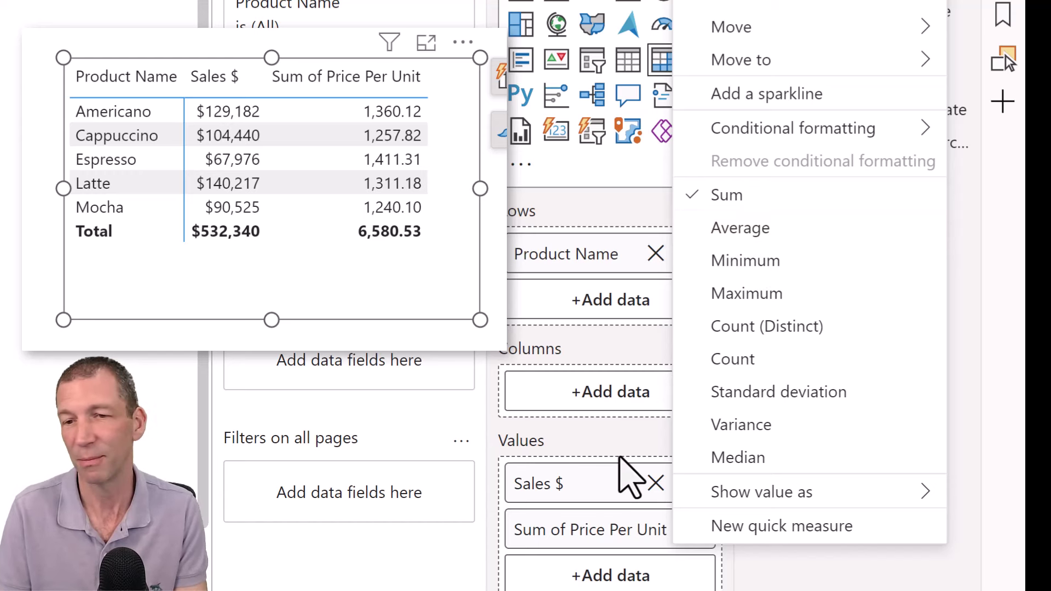
pyautogui.click(602, 529)
pyautogui.click(664, 532)
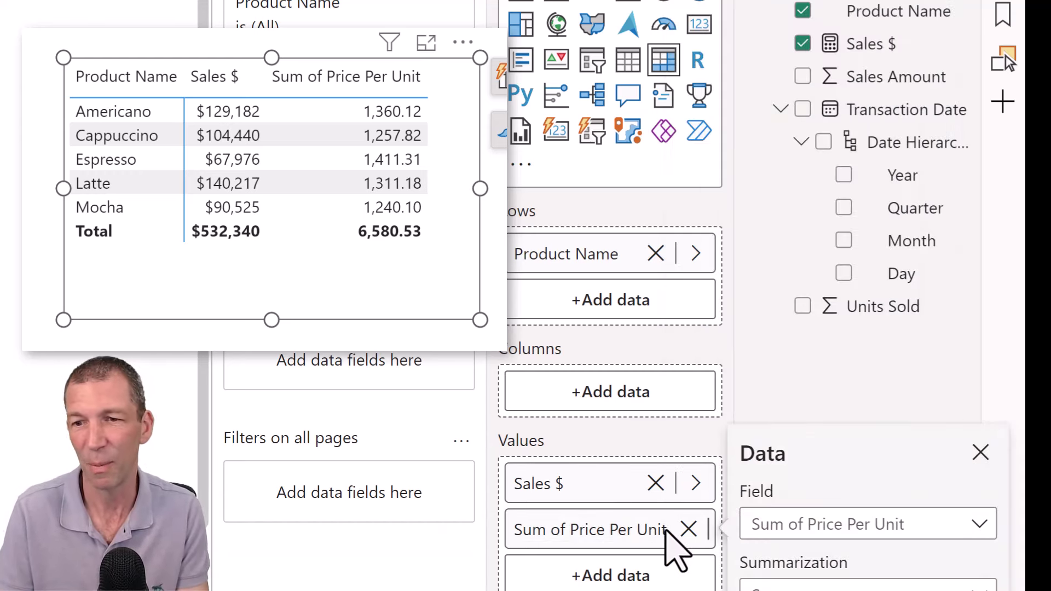
pyautogui.click(688, 529)
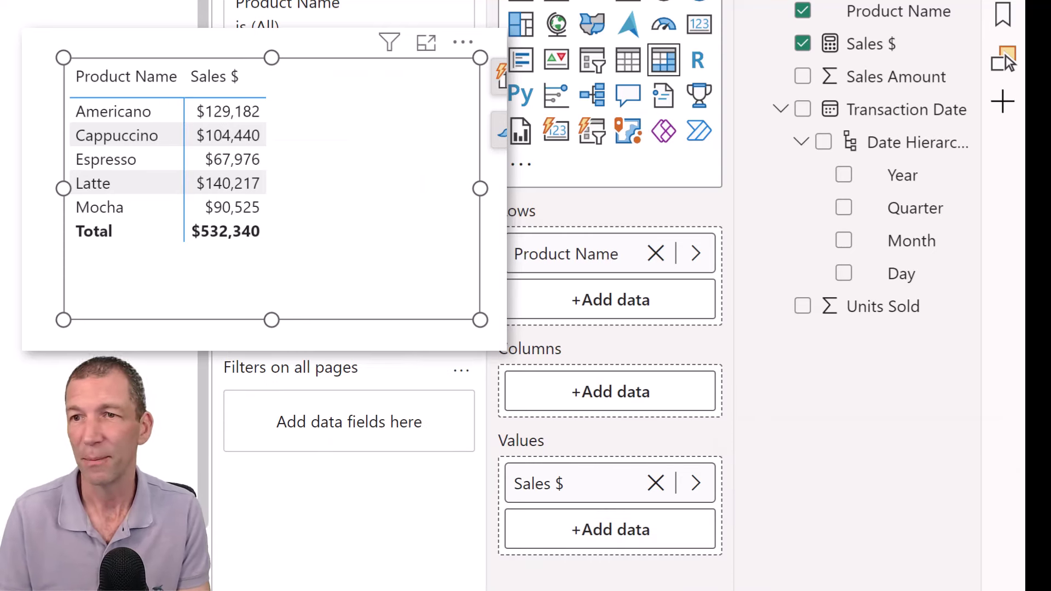
# Step: Create the measure Quantity Sold = SUM(SalesData[Units Sold]) in the SalesData table
pyautogui.rightClick(840, 73)
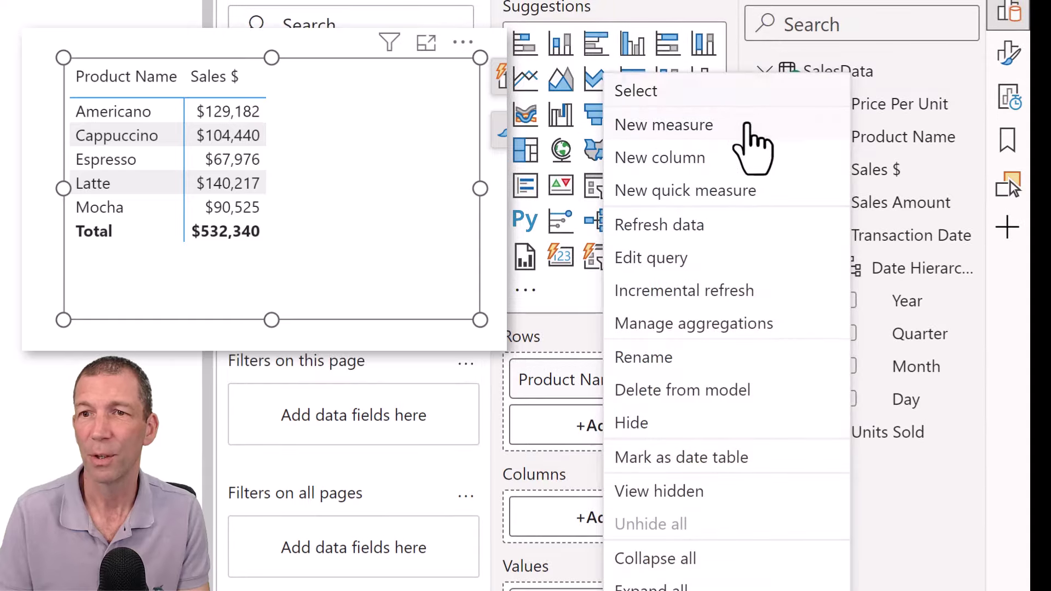
pyautogui.press('Escape')
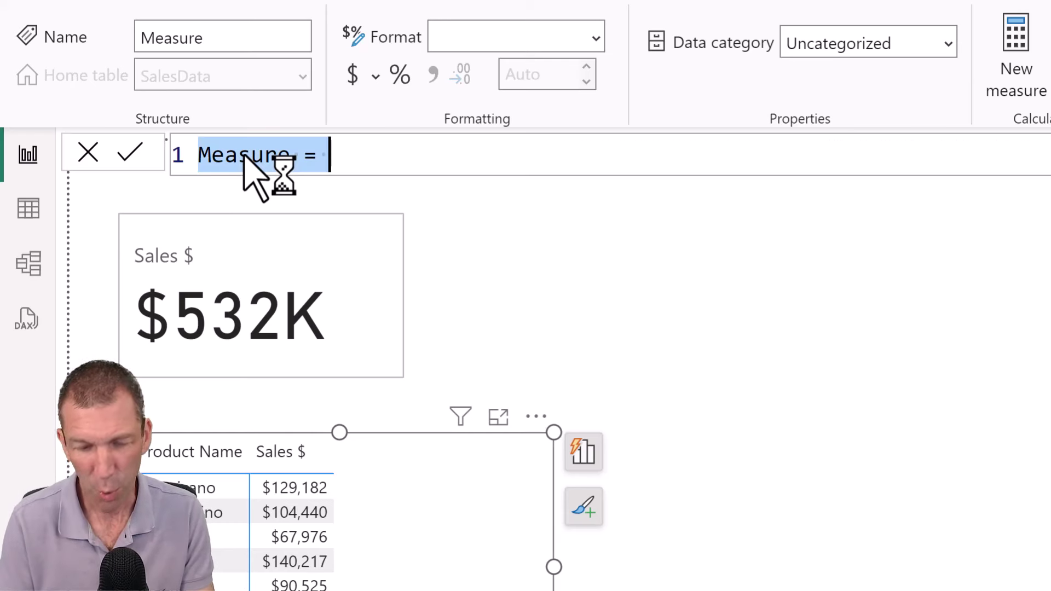
pyautogui.write('Quantity S')
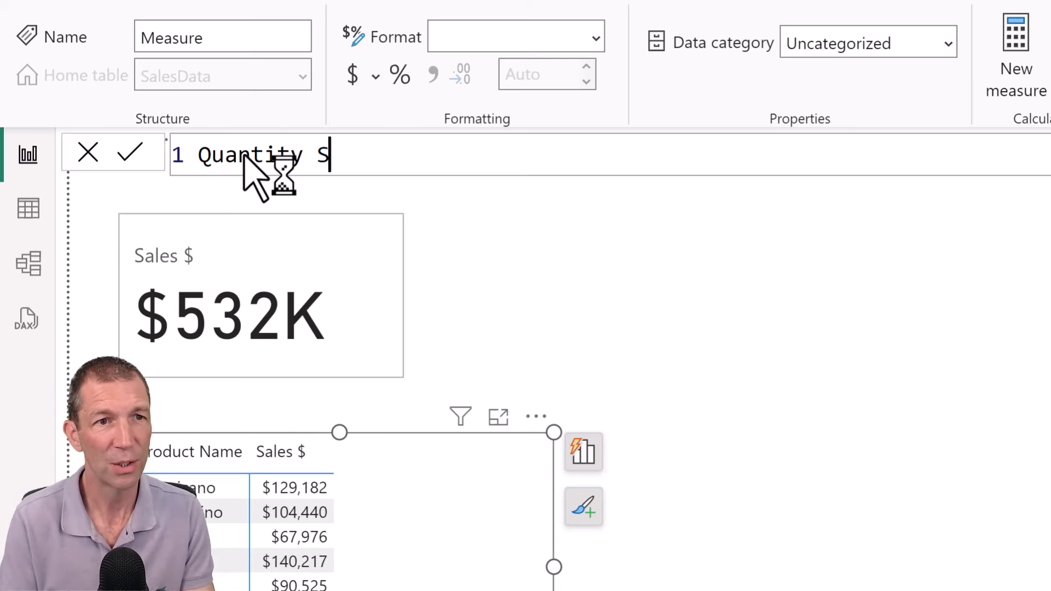
pyautogui.write('old = SUM( u')
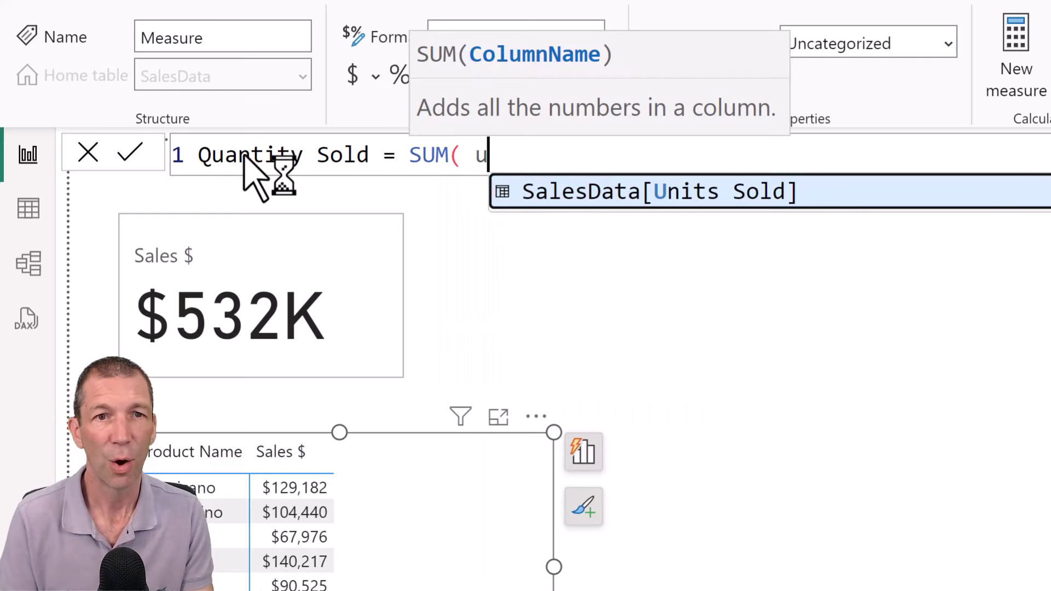
pyautogui.press('Tab')
pyautogui.write(')')
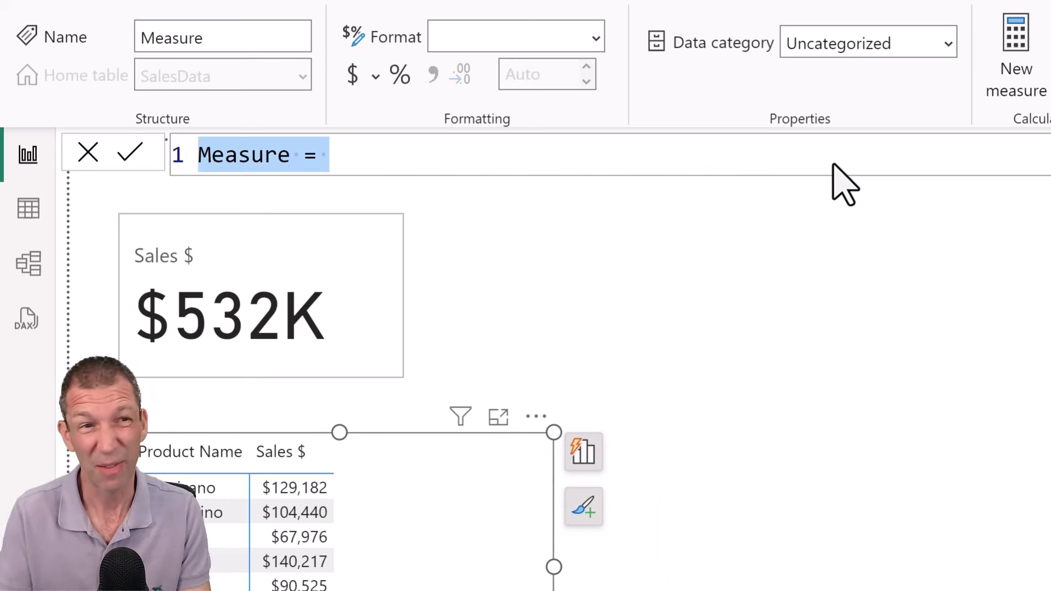
# Step: Enter the measure Average Price = DIVIDE([Sales $], [Quantity Sold])
pyautogui.write('Average Pric')
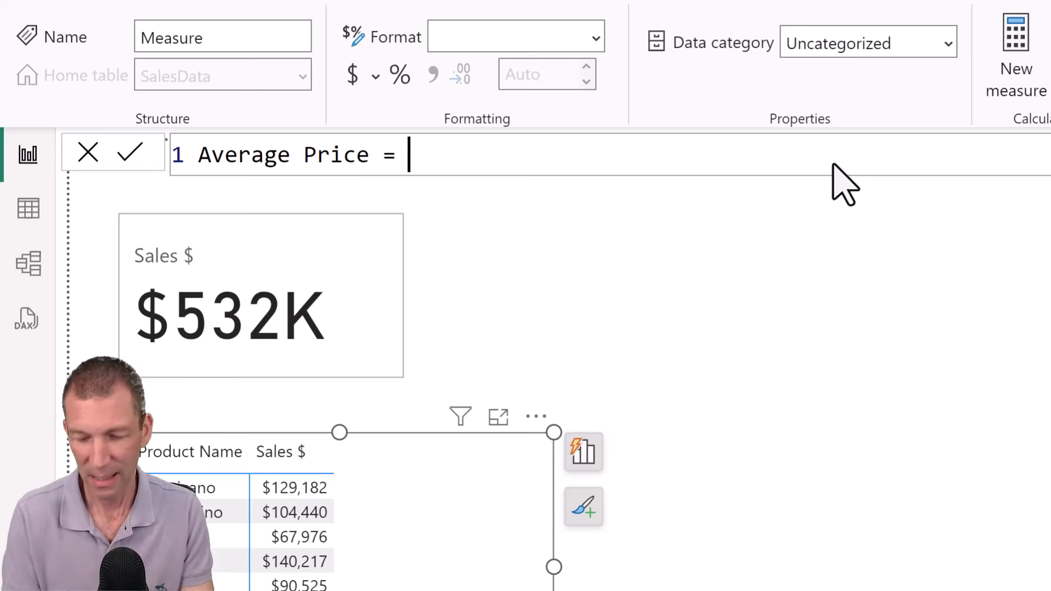
pyautogui.write('DIVIDE( ')
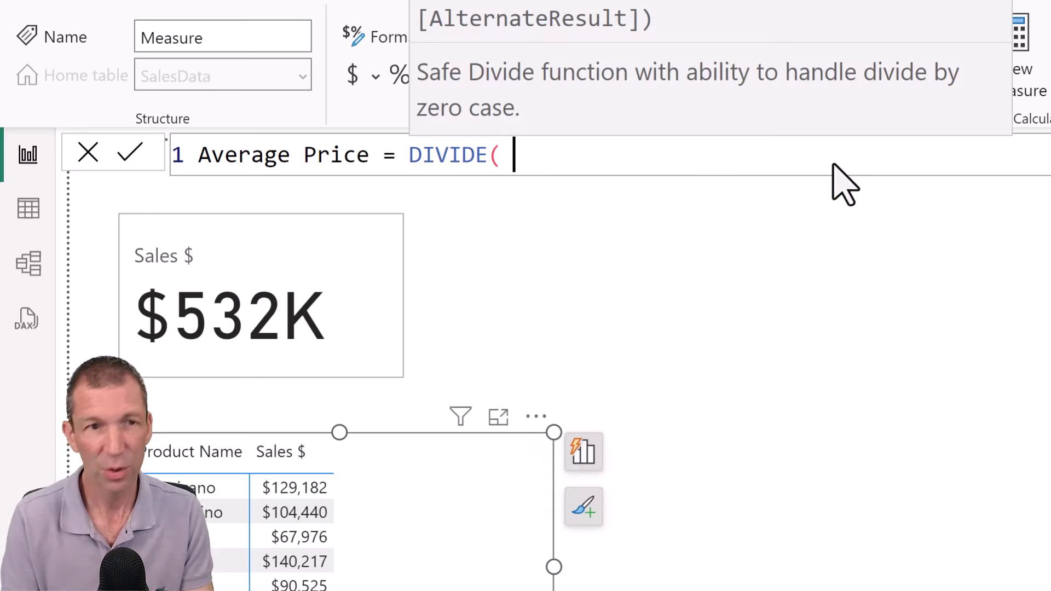
pyautogui.write('[')
pyautogui.press('Down')
pyautogui.press('Tab')
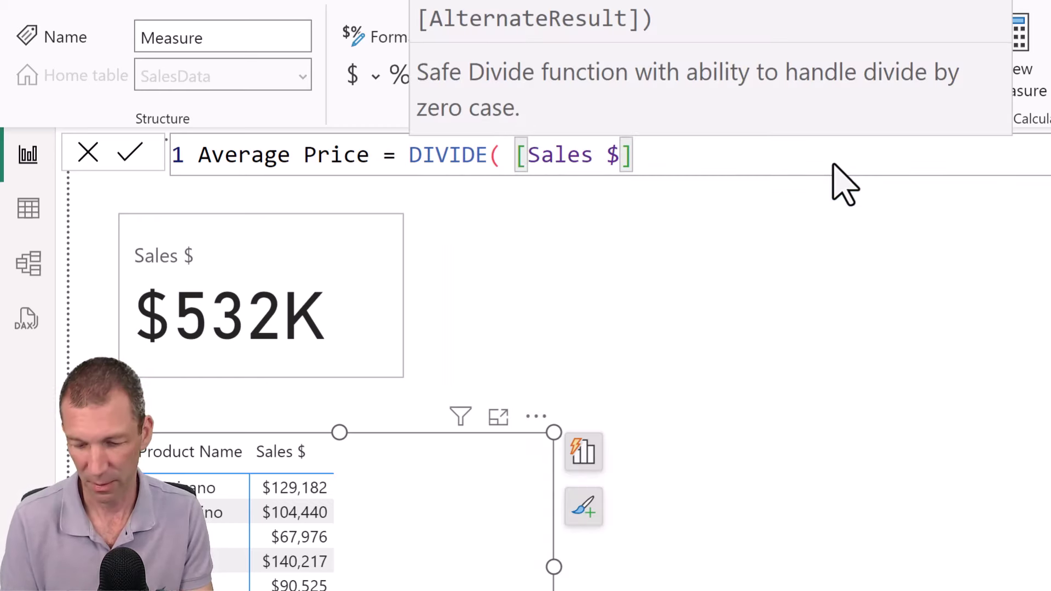
pyautogui.write(', [')
pyautogui.press('Tab')
pyautogui.write(')')
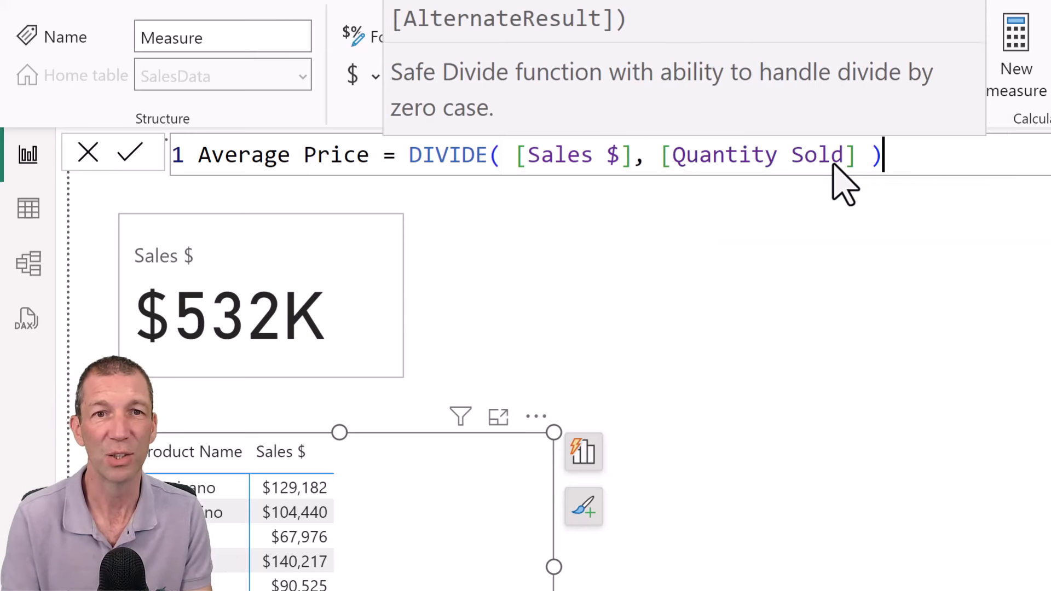
pyautogui.press('Return')
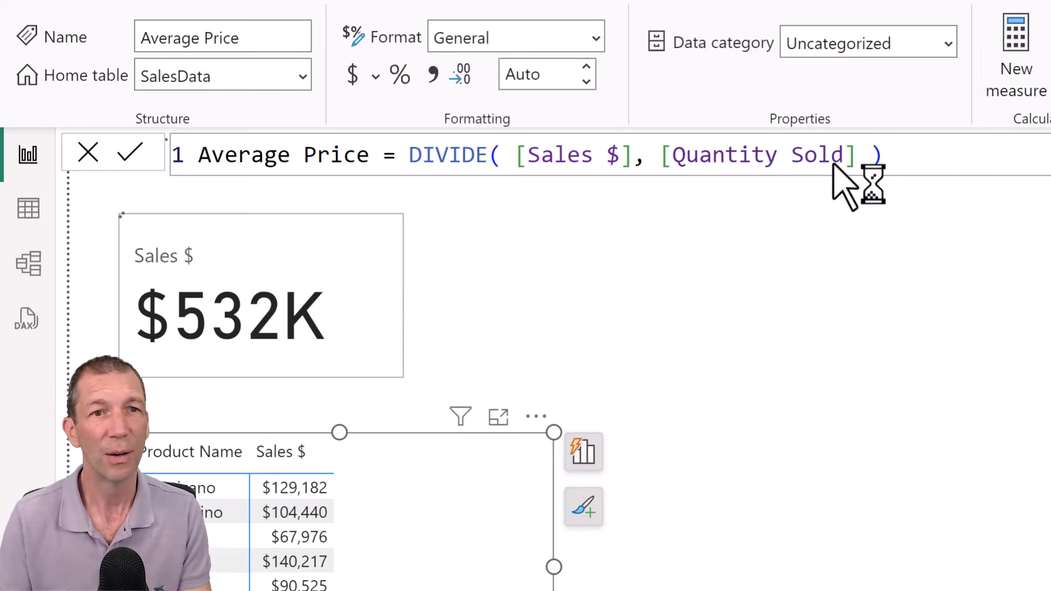
# Step: Format Average Price as currency with 2 decimal places
pyautogui.click(351, 70)
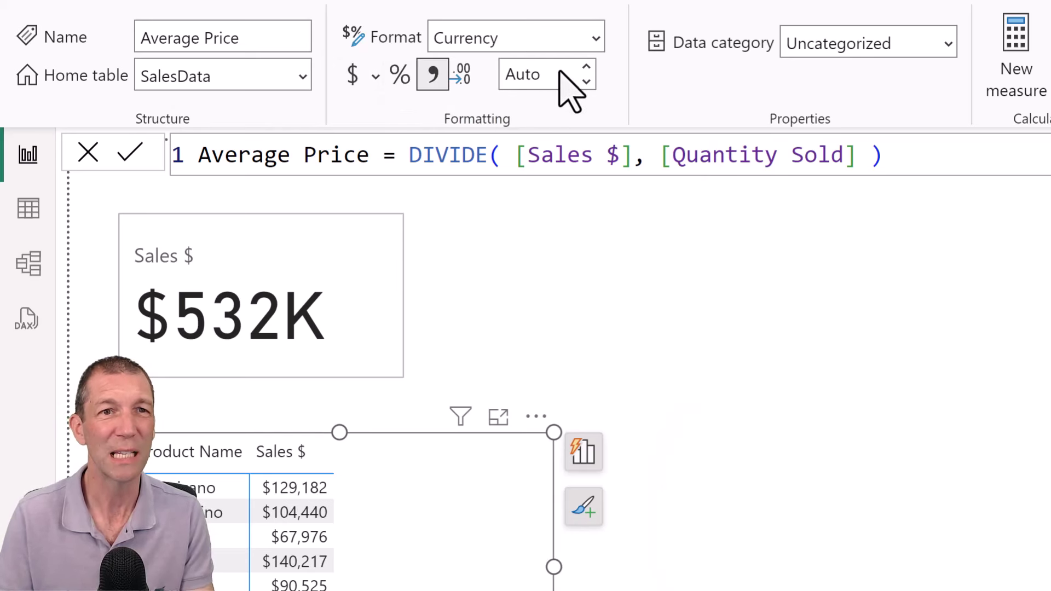
pyautogui.click(533, 77)
pyautogui.write('2')
pyautogui.press('Escape')
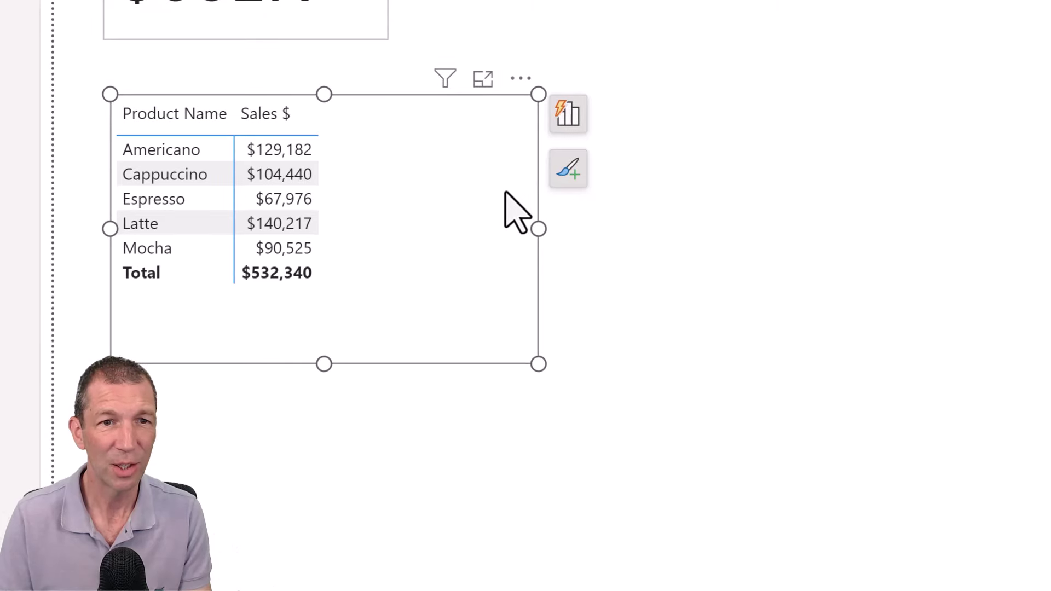
# Step: Add the Average Price measure to the product matrix as a column beside Sales $
pyautogui.click(569, 112)
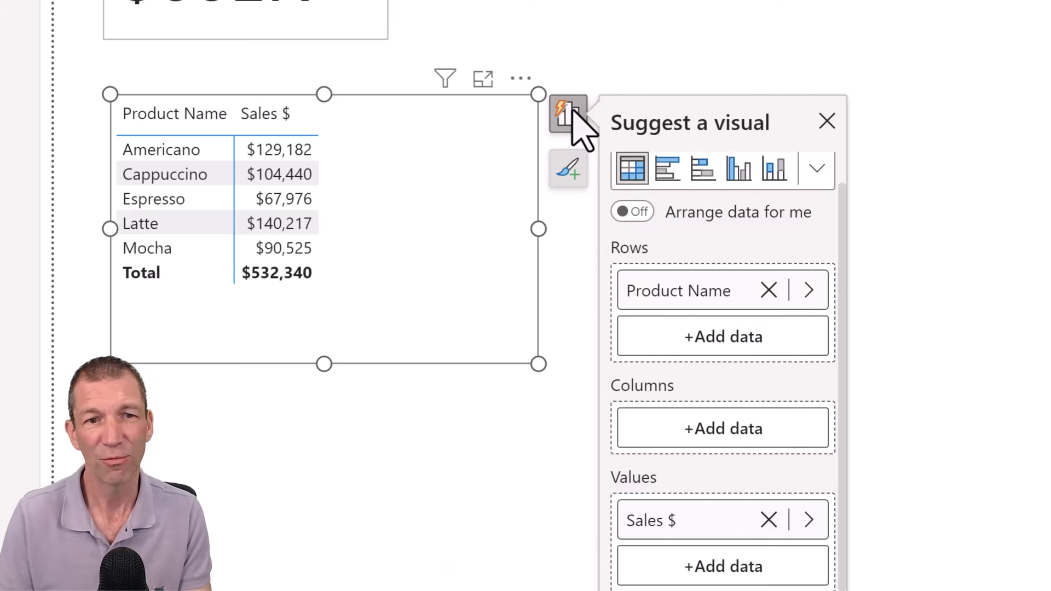
pyautogui.click(566, 112)
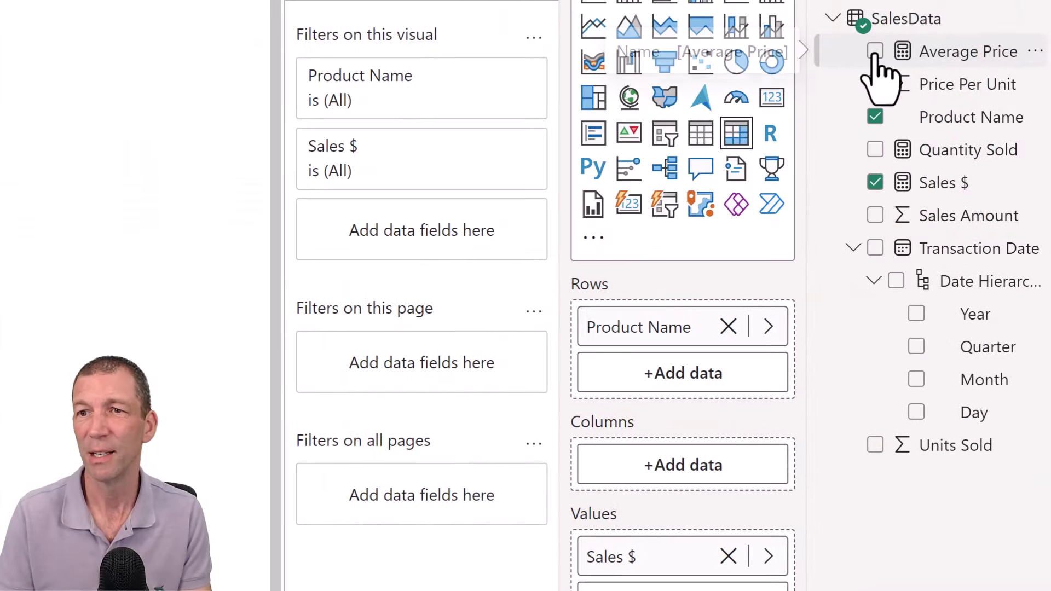
pyautogui.click(875, 52)
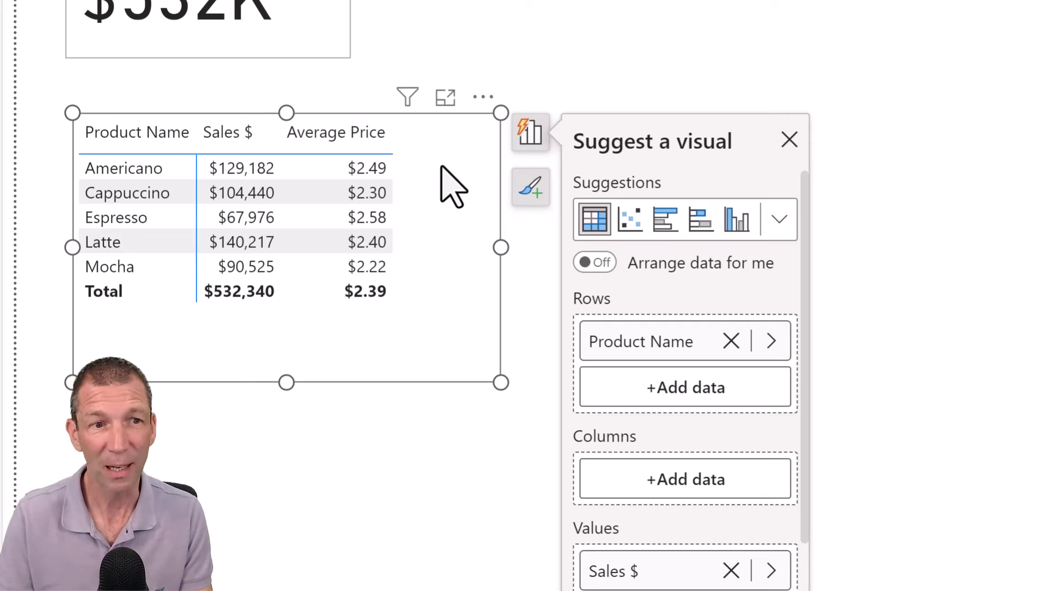
# Step: Select the product table's column header row to bring up its Format visual settings
pyautogui.press('Escape')
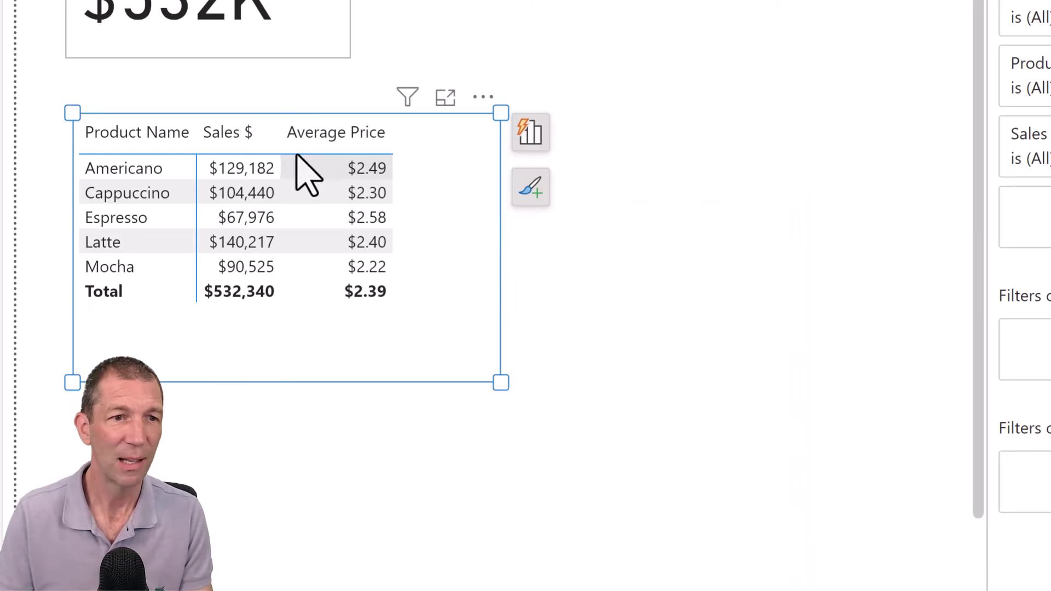
pyautogui.click(112, 139)
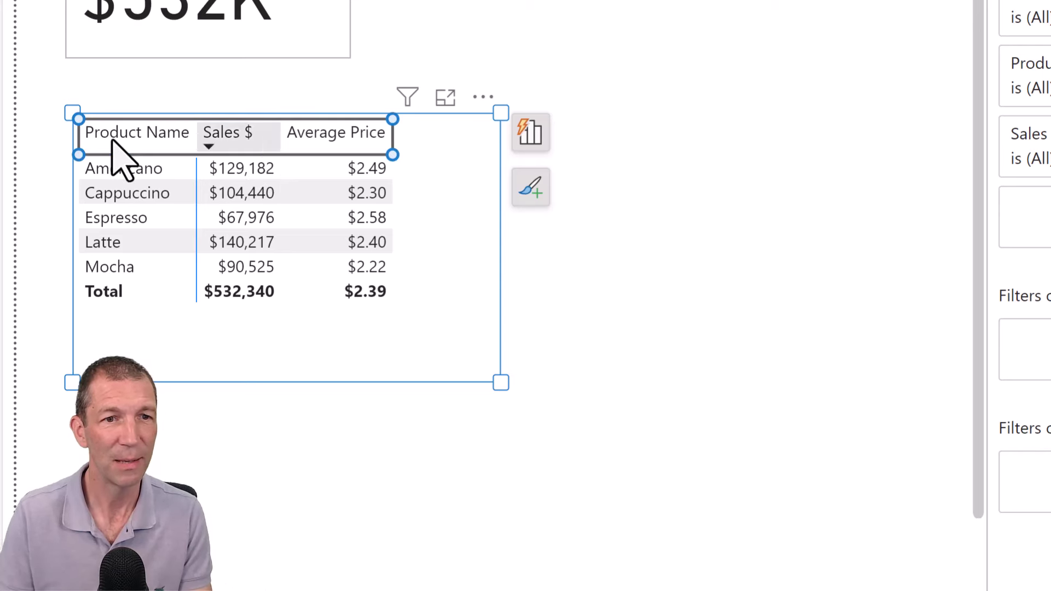
pyautogui.click(185, 138)
pyautogui.rightClick(185, 138)
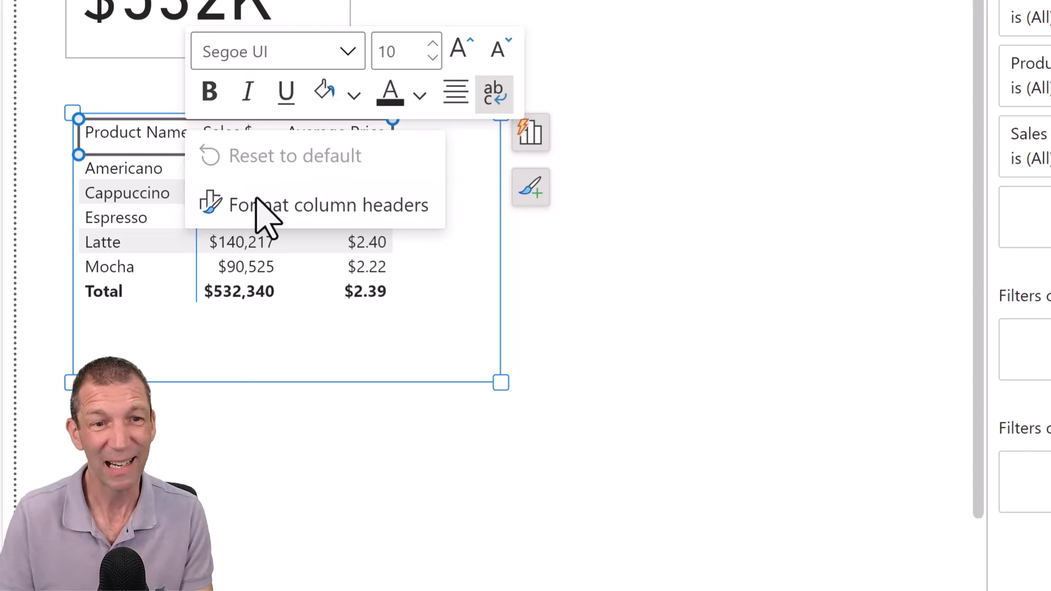
pyautogui.click(448, 361)
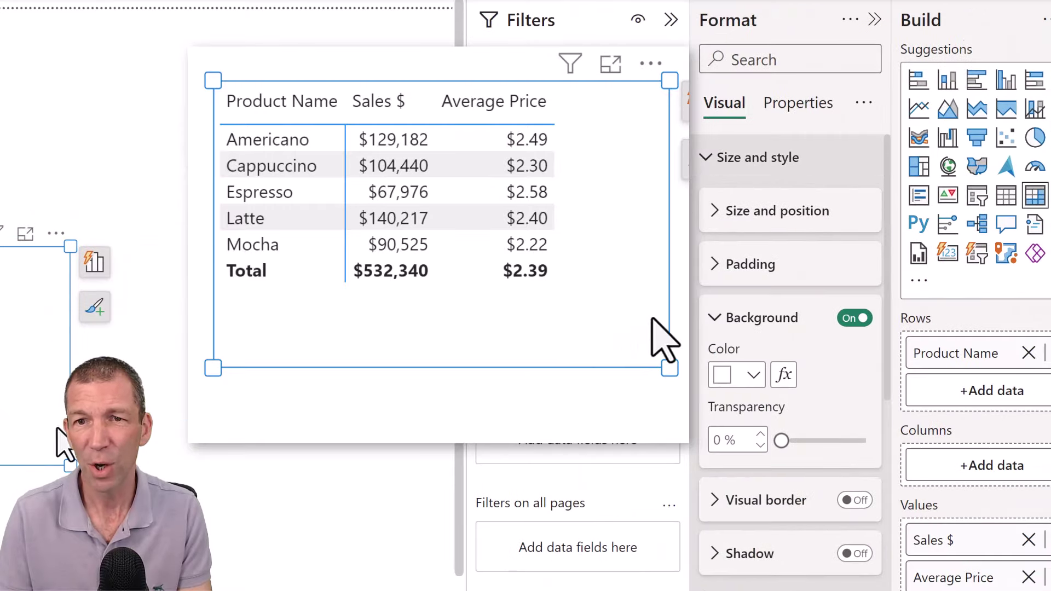
# Step: Apply the Minimal style preset to the product table and set row padding to 5
pyautogui.click(710, 173)
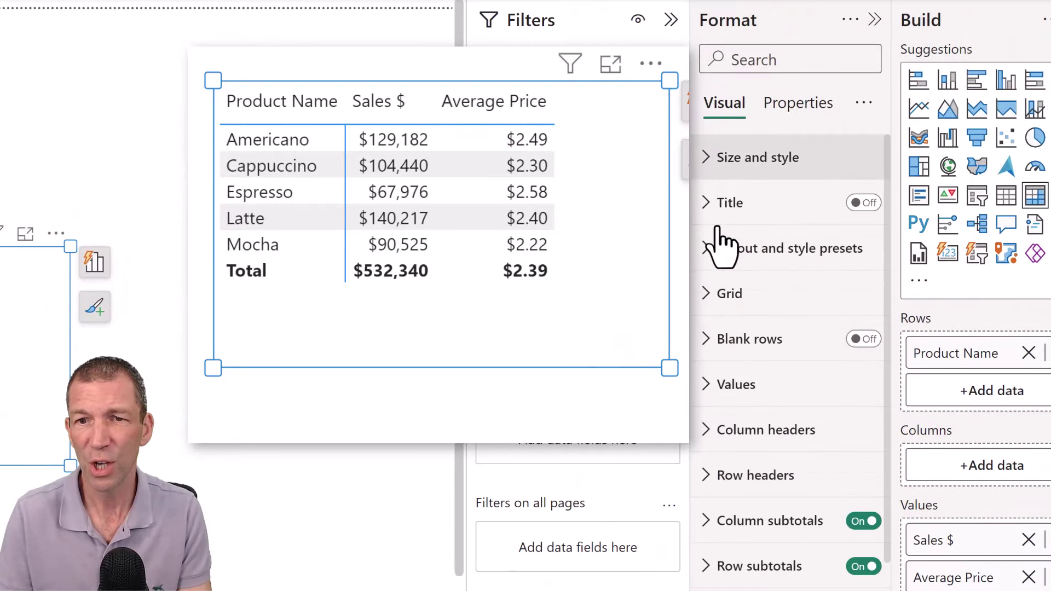
pyautogui.click(715, 256)
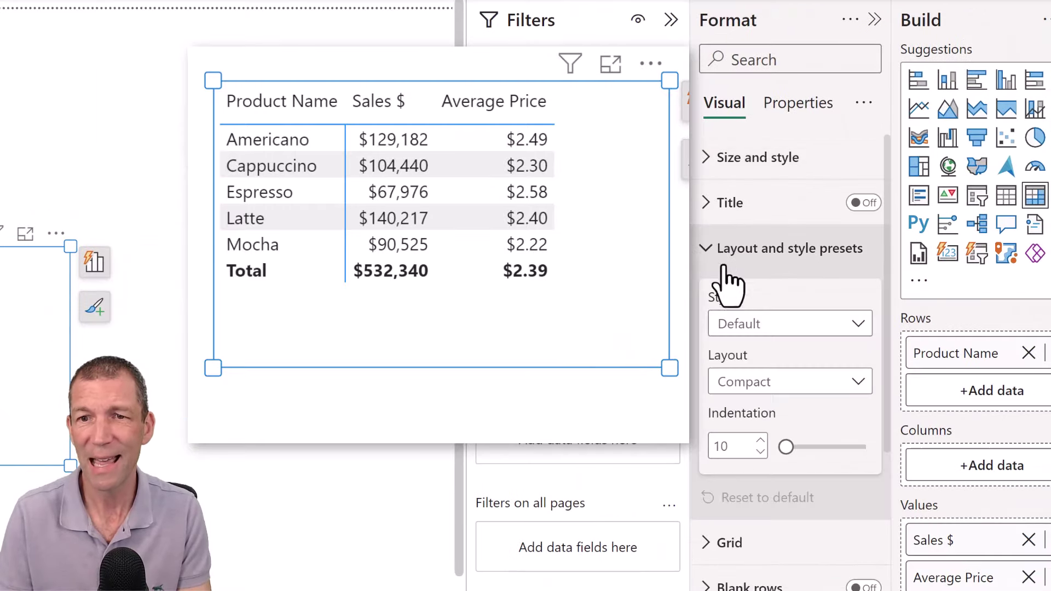
pyautogui.click(745, 329)
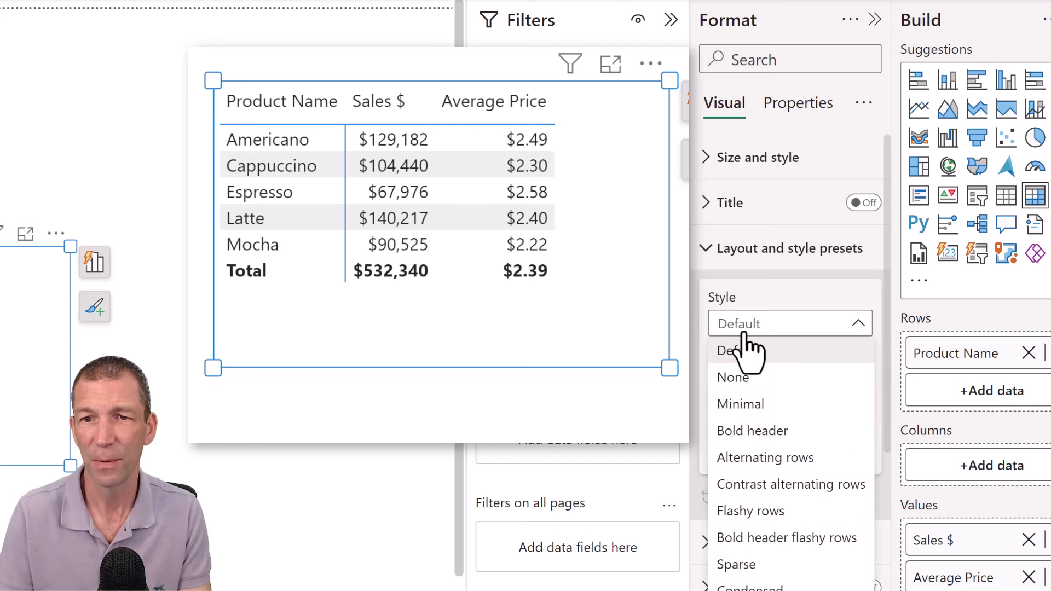
pyautogui.click(753, 405)
pyautogui.scroll(-2, 755, 416)
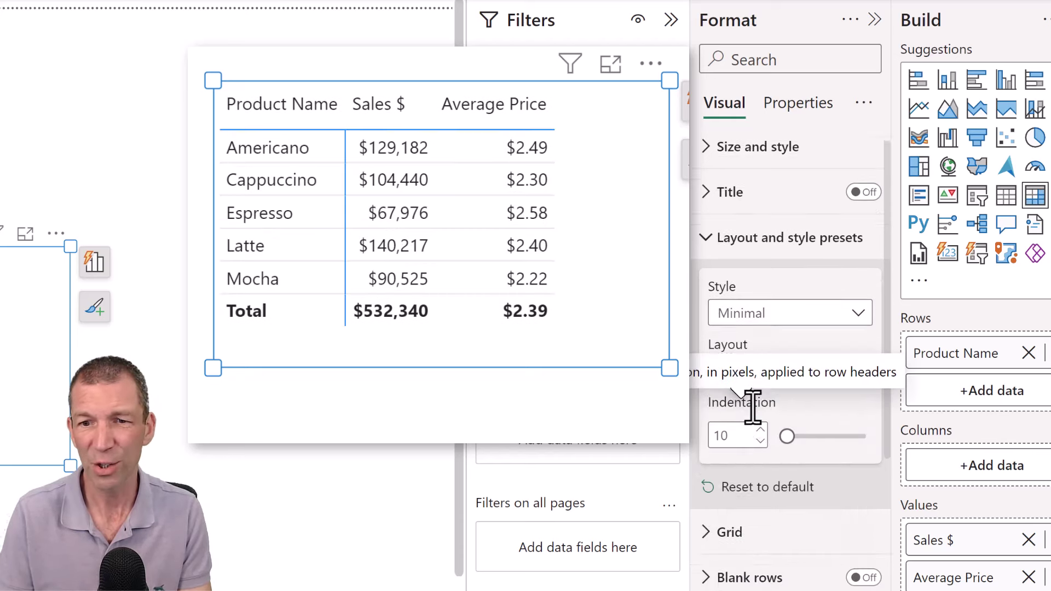
pyautogui.click(736, 435)
pyautogui.scroll(-3, 736, 436)
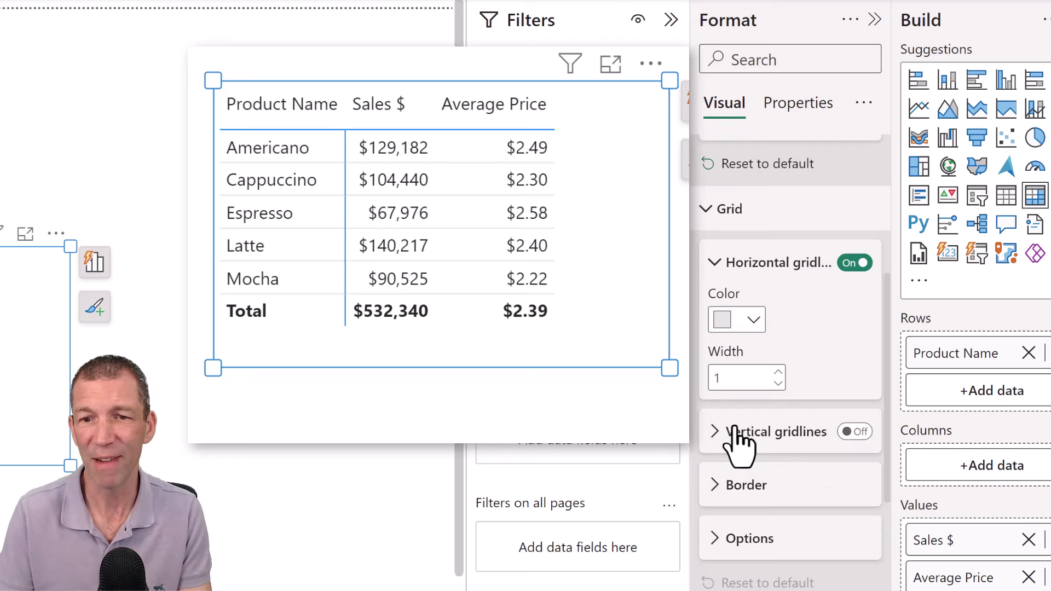
pyautogui.click(719, 538)
pyautogui.scroll(-3, 718, 541)
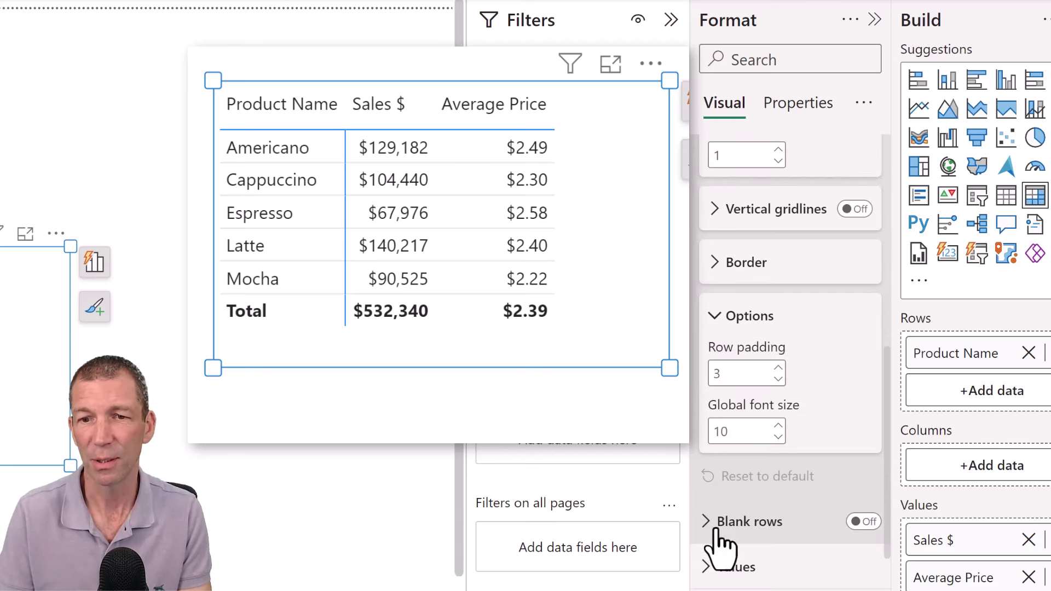
pyautogui.click(777, 369)
pyautogui.click(778, 368)
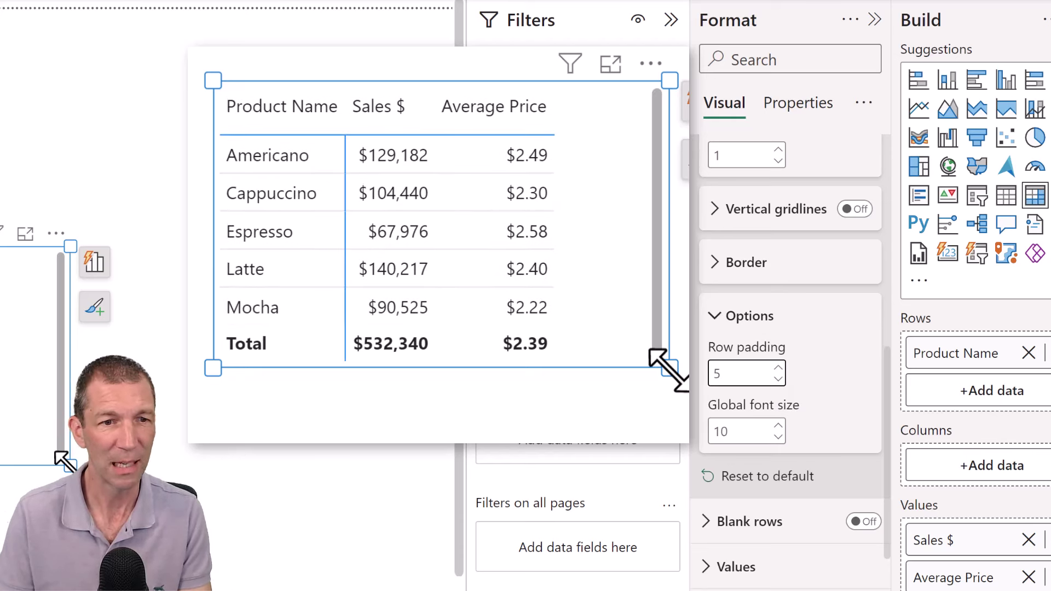
# Step: Enlarge the table, sort it by Sales $ descending, and widen the Sales $ and Average Price columns
pyautogui.moveTo(669, 367); pyautogui.dragTo(665, 423)
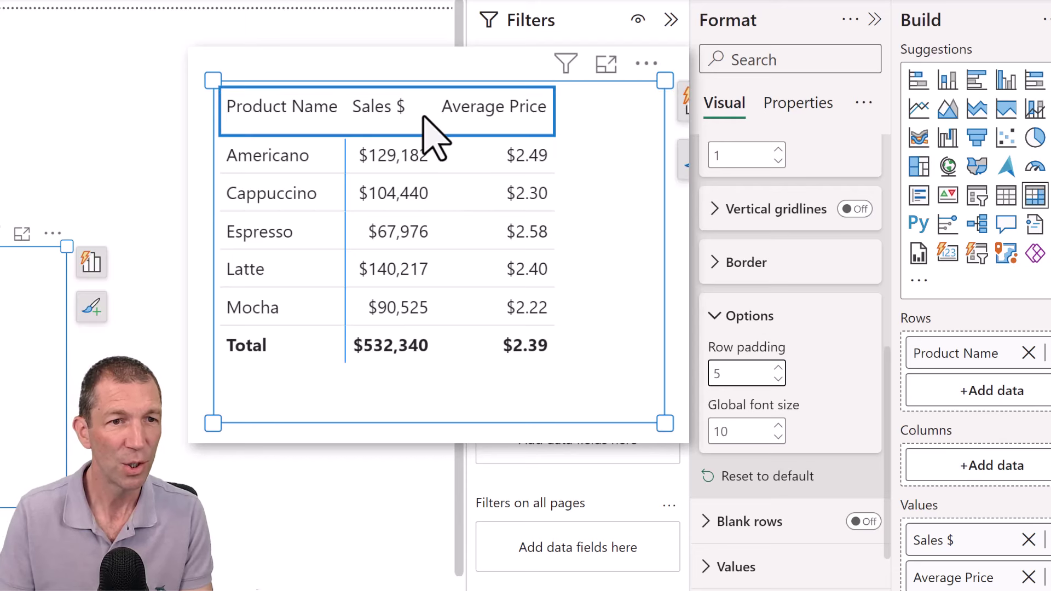
pyautogui.click(211, 447)
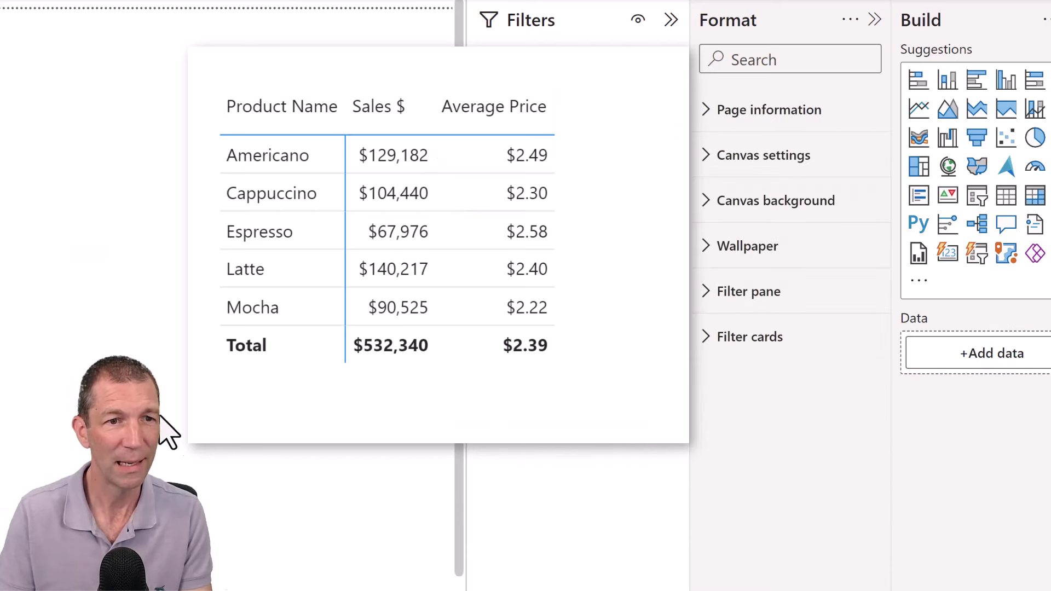
pyautogui.click(427, 112)
pyautogui.moveTo(437, 106); pyautogui.dragTo(469, 121)
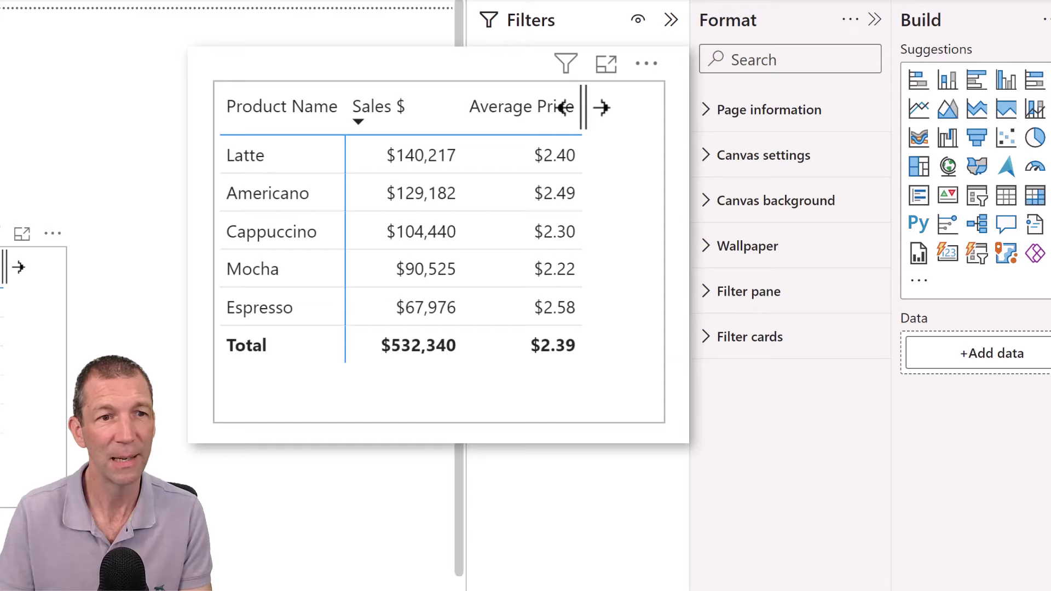
pyautogui.moveTo(581, 107); pyautogui.dragTo(596, 108)
pyautogui.click(44, 339)
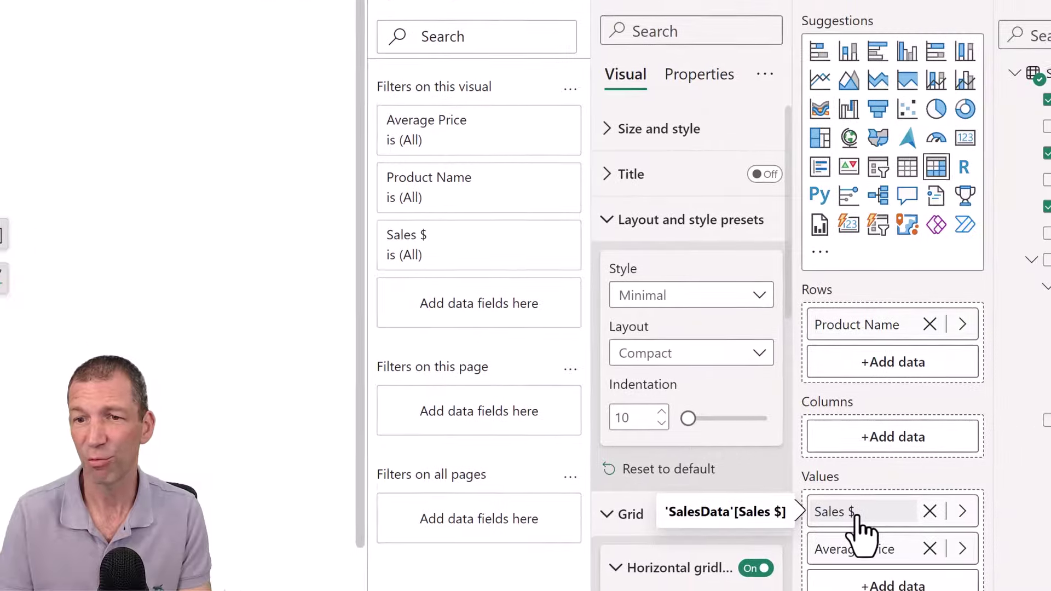
# Step: Apply Data bars conditional formatting to Sales $ with a light blue positive bar colour
pyautogui.rightClick(1012, 540)
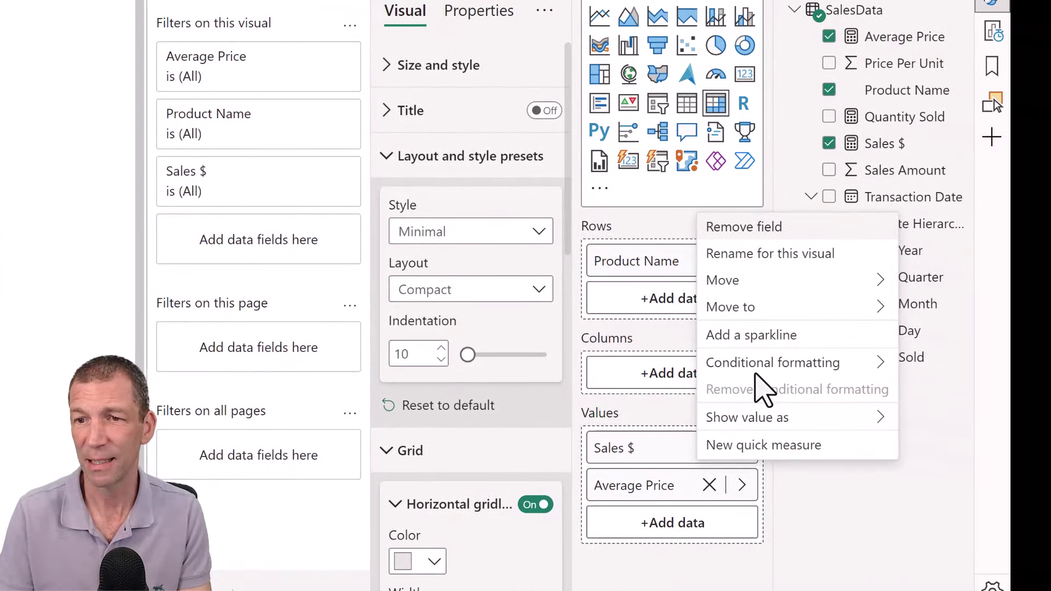
pyautogui.moveTo(763, 376)
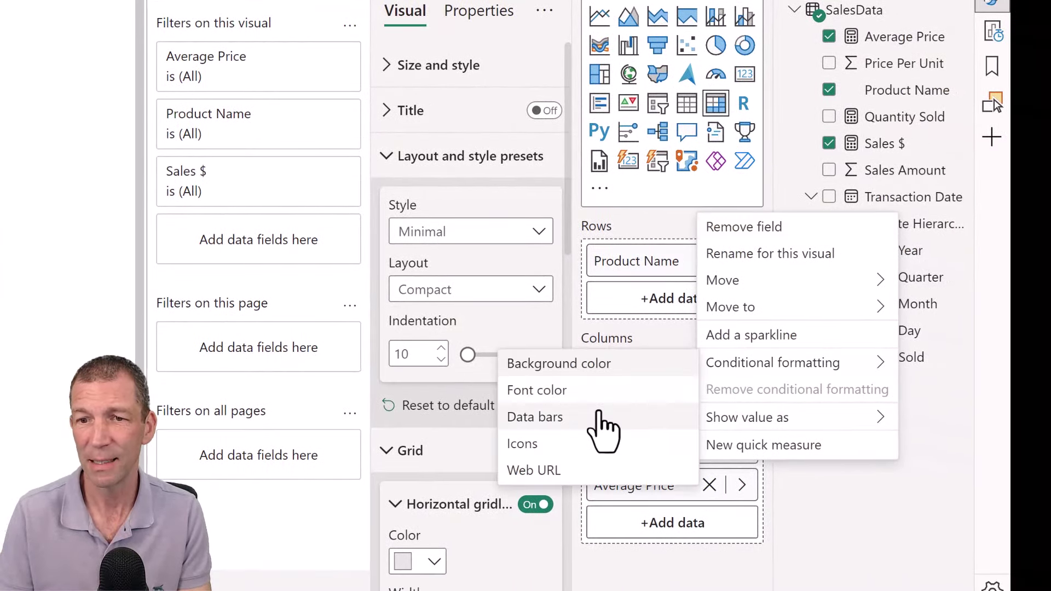
pyautogui.click(604, 417)
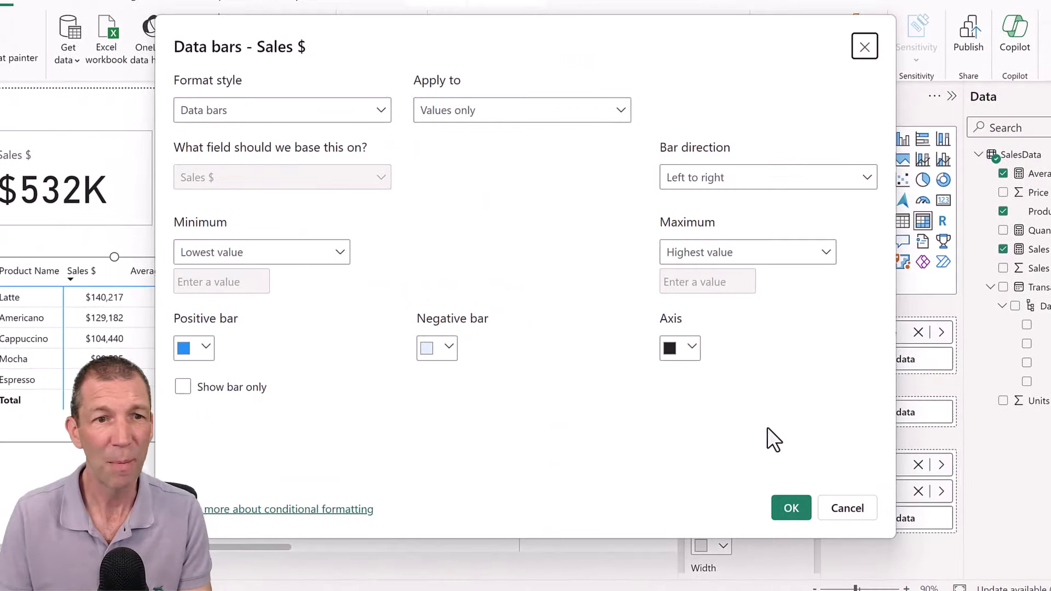
pyautogui.click(206, 348)
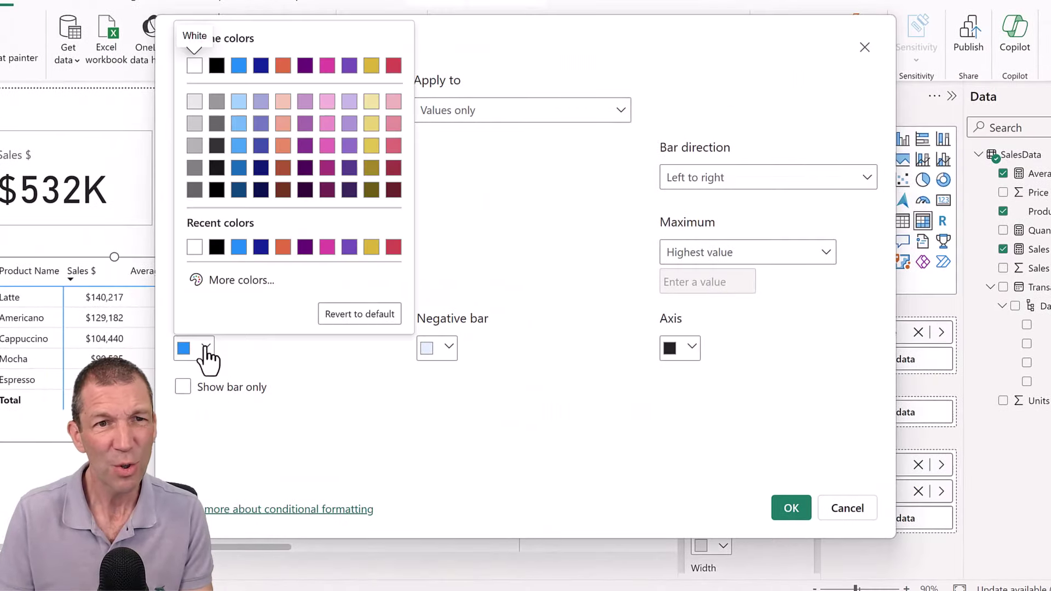
pyautogui.click(238, 124)
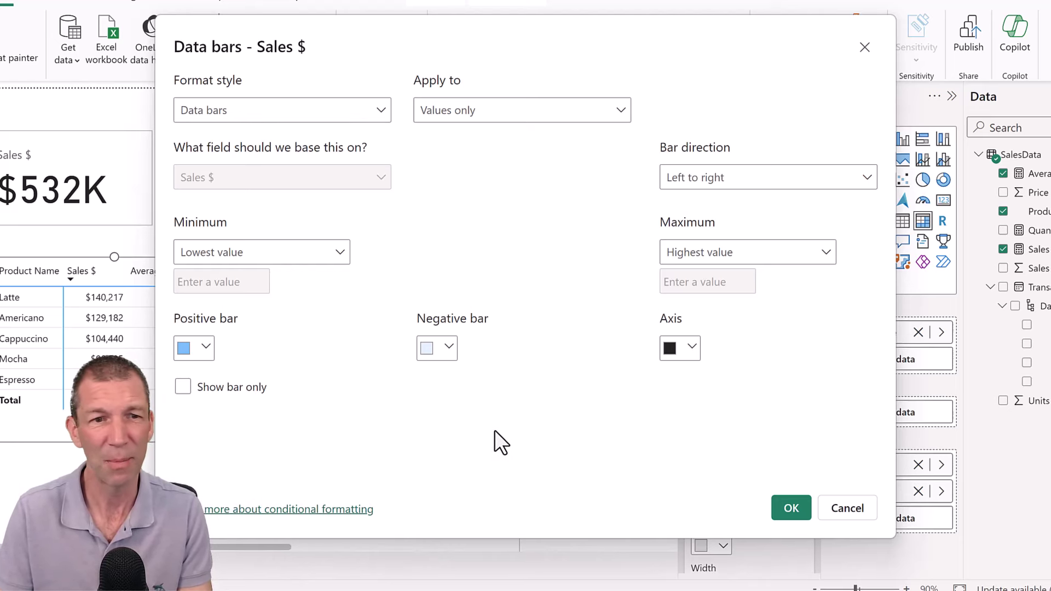
pyautogui.click(210, 350)
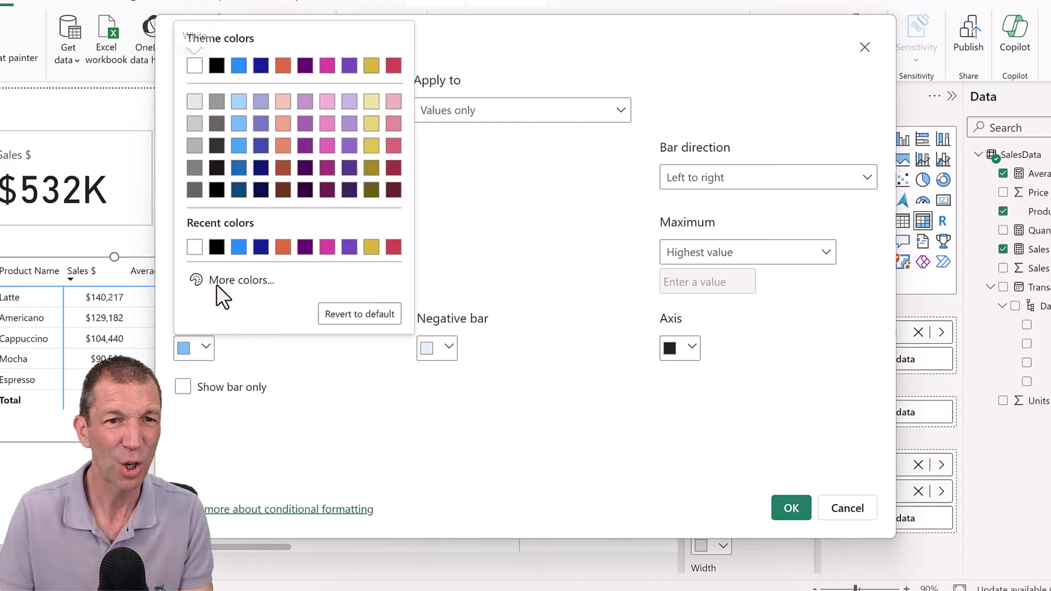
pyautogui.click(245, 110)
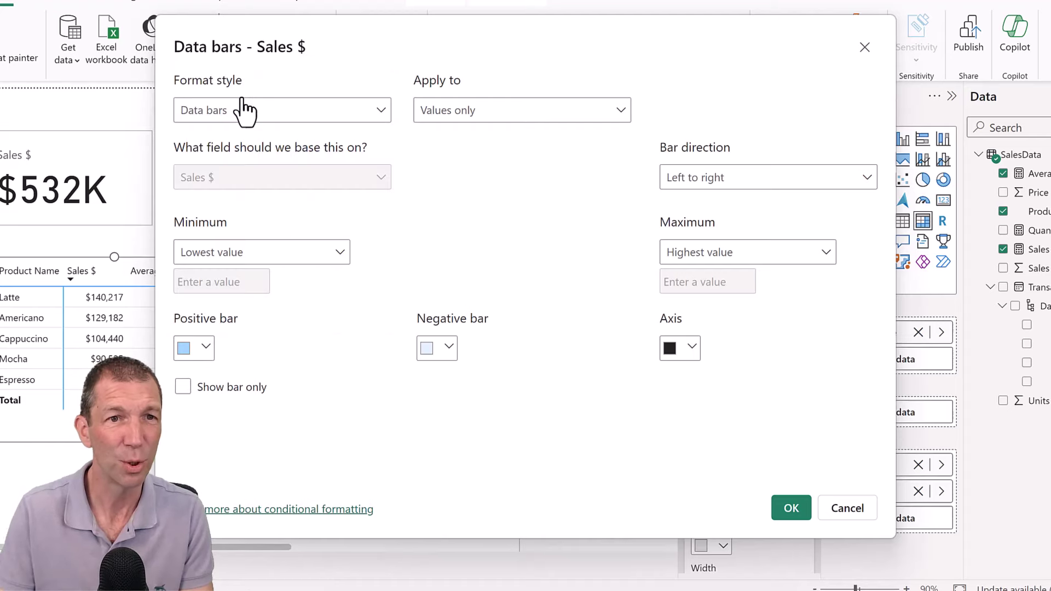
pyautogui.click(790, 507)
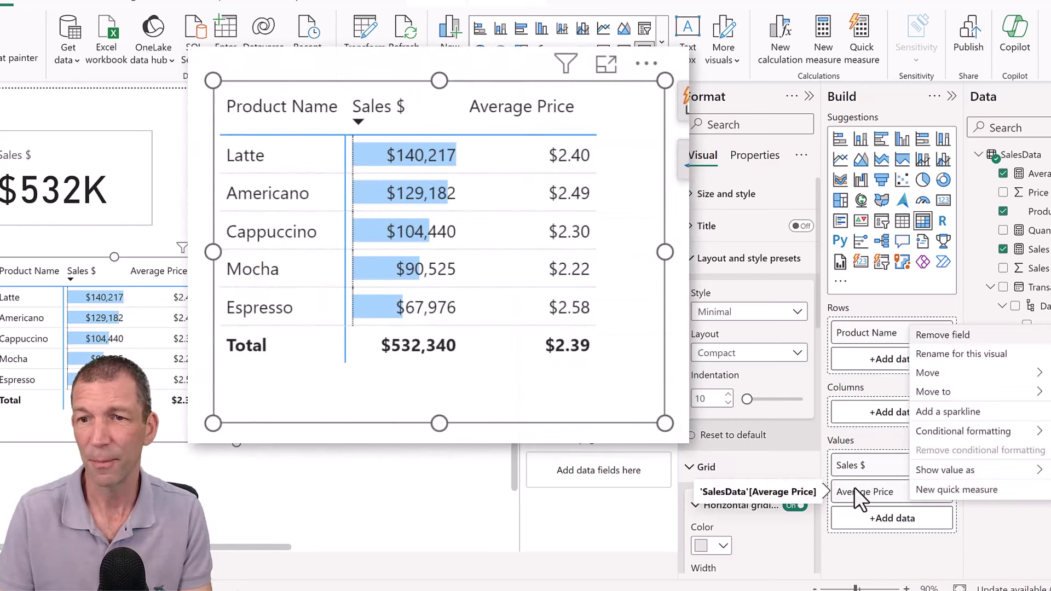
# Step: Apply Data bars conditional formatting to Average Price with a light peach positive bar colour
pyautogui.moveTo(964, 435)
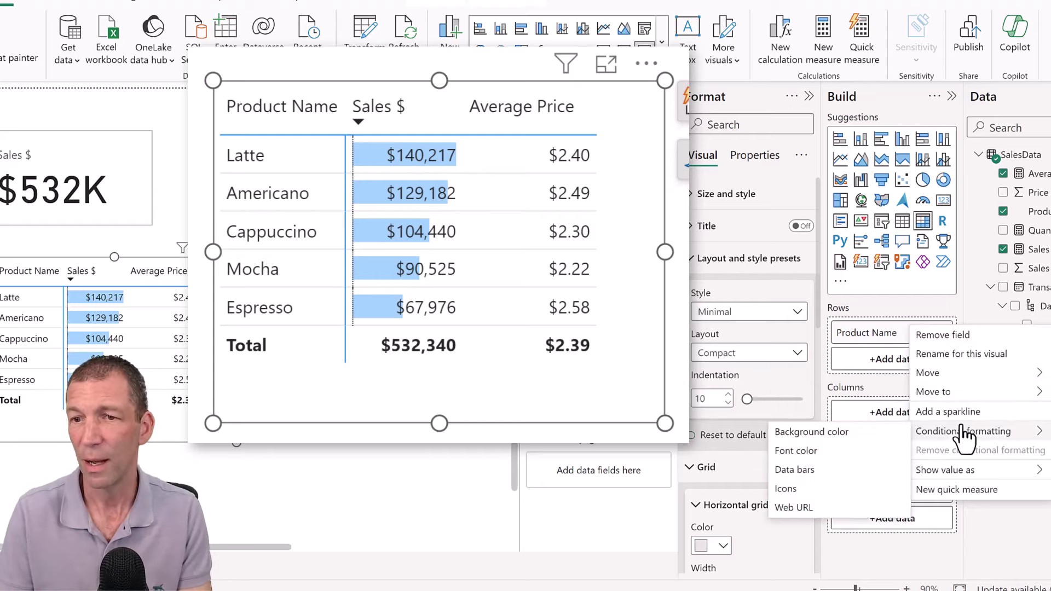
pyautogui.click(815, 468)
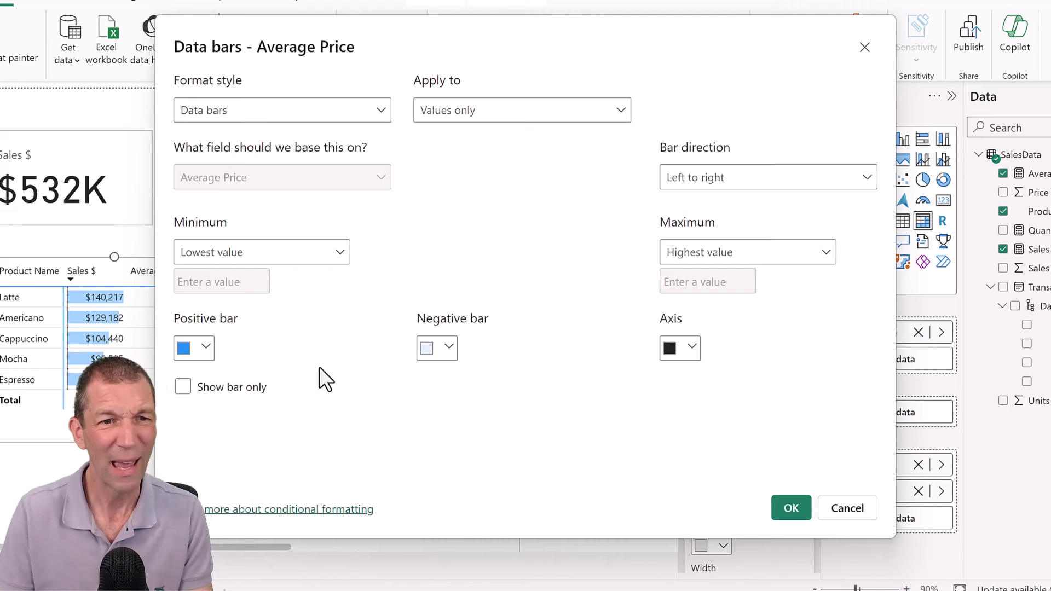
pyautogui.click(205, 347)
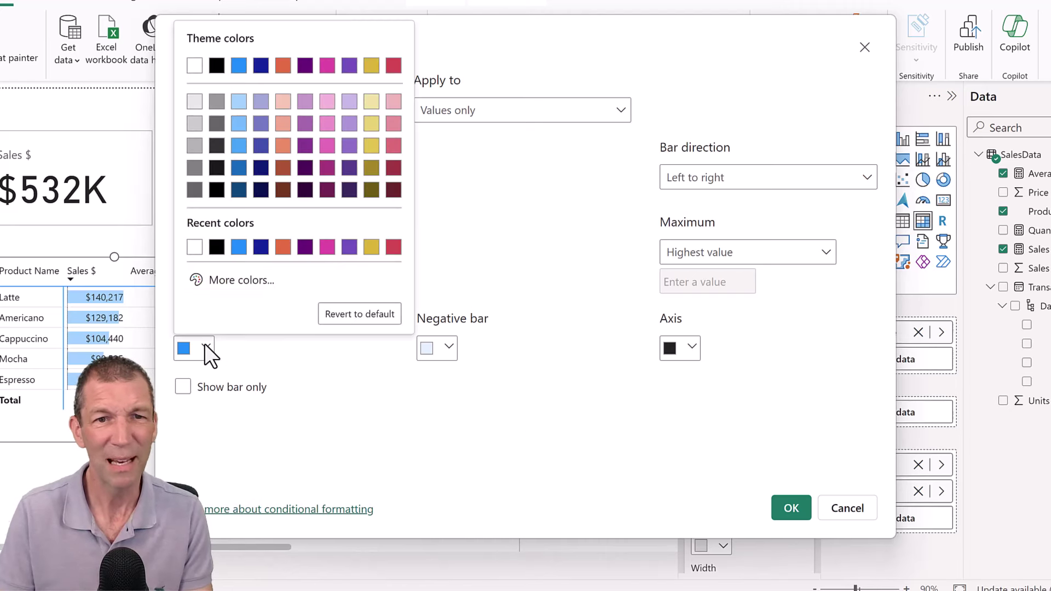
pyautogui.click(282, 103)
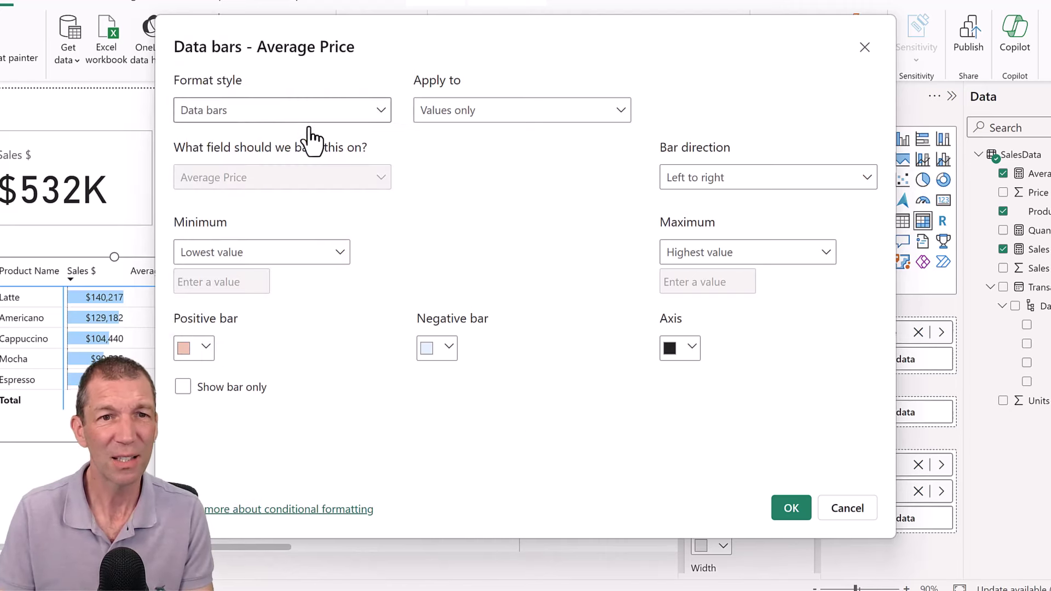
pyautogui.click(791, 509)
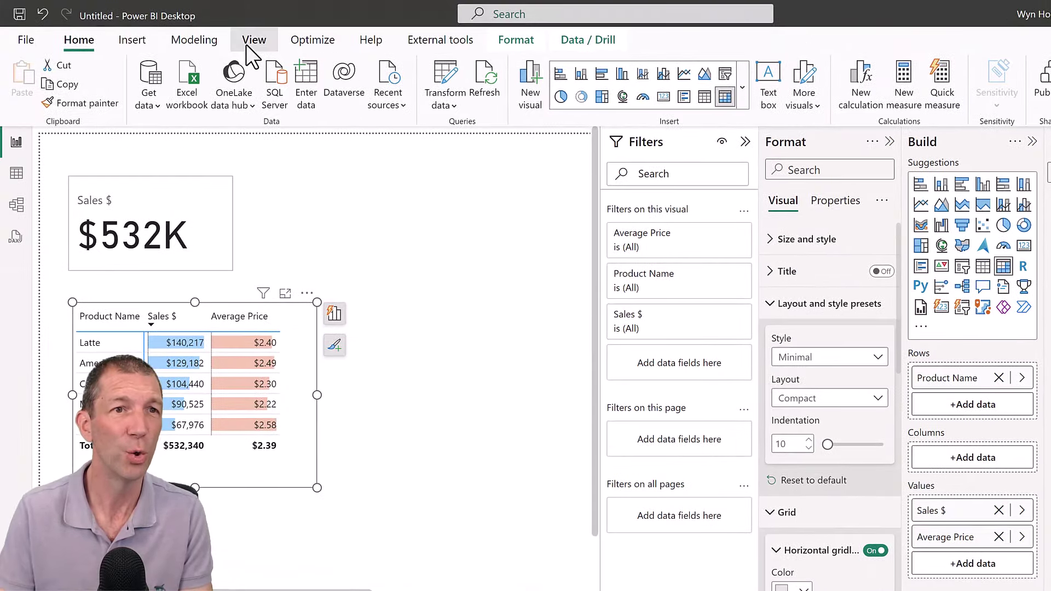
# Step: Browse the View tab's report themes without applying one, then collapse the Filters pane
pyautogui.click(232, 36)
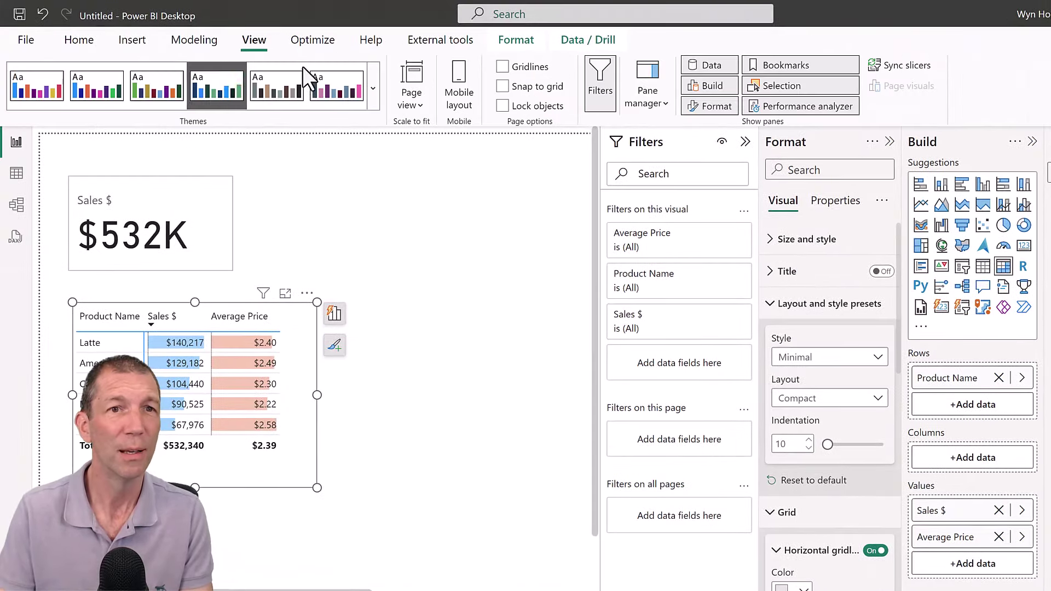
pyautogui.click(373, 94)
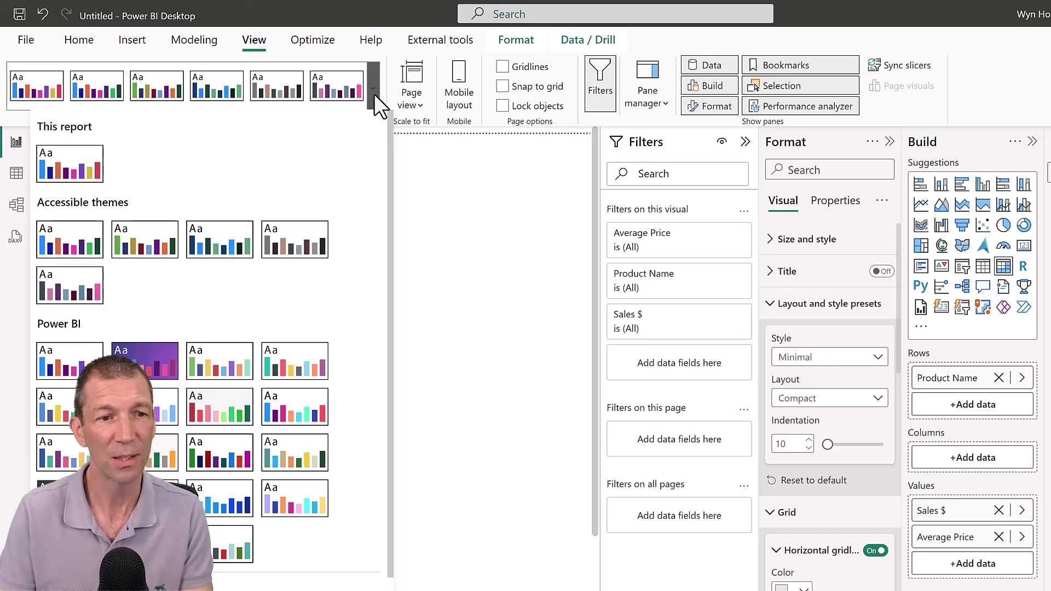
pyautogui.scroll(-1, 281, 288)
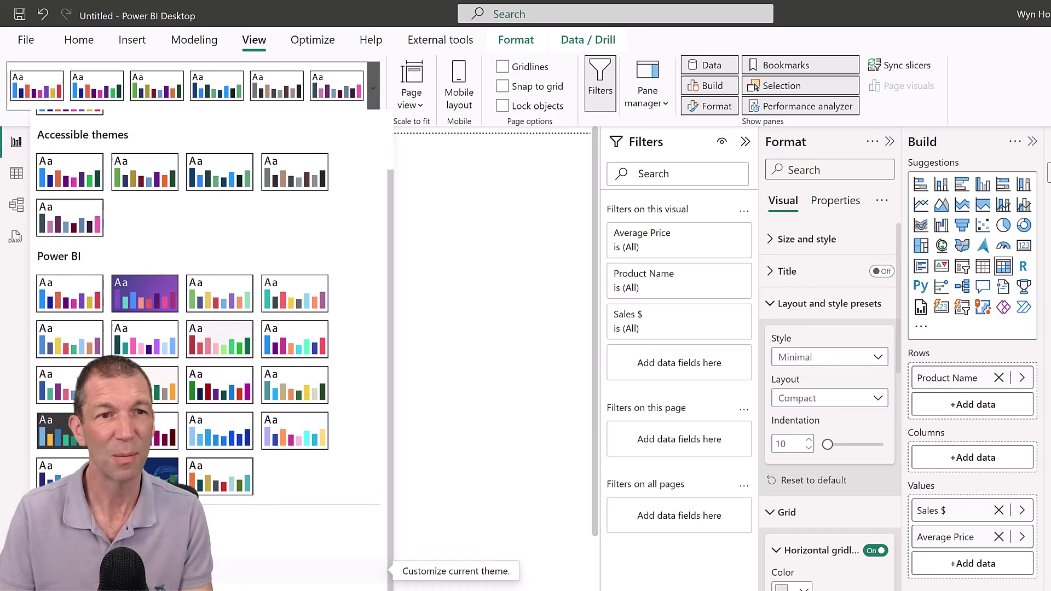
pyautogui.click(510, 388)
pyautogui.click(745, 142)
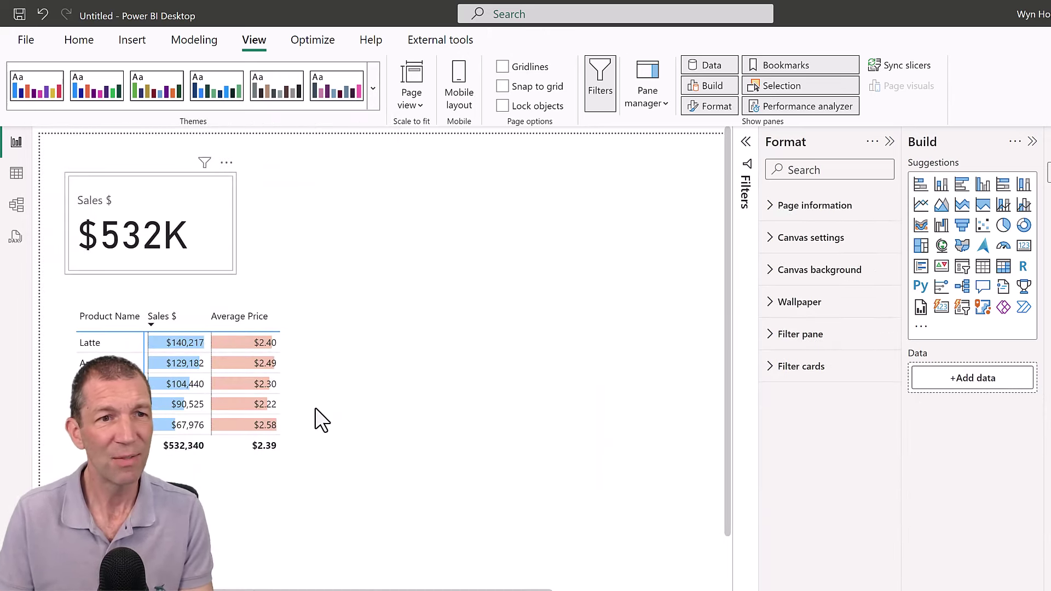
# Step: Change the Sales card's $532K callout value font colour to a strong blue
pyautogui.click(161, 244)
pyautogui.click(156, 237)
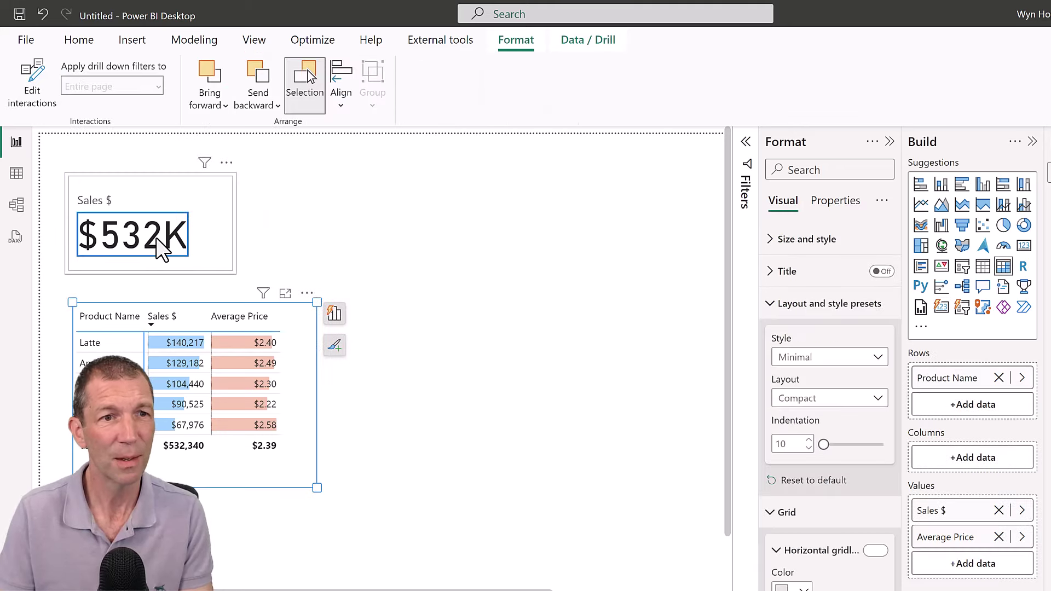
pyautogui.rightClick(157, 239)
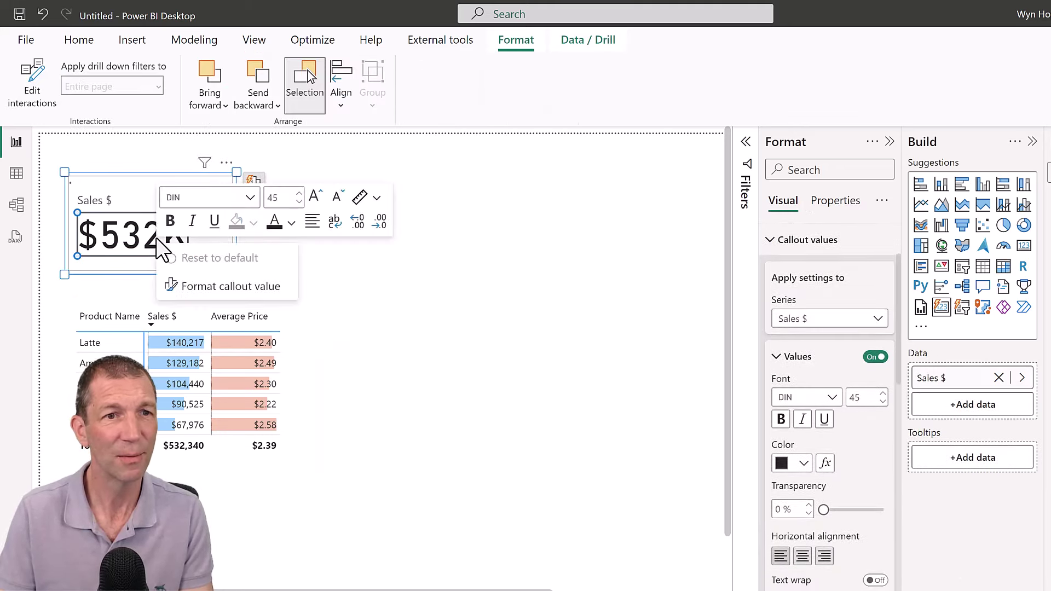
pyautogui.click(291, 223)
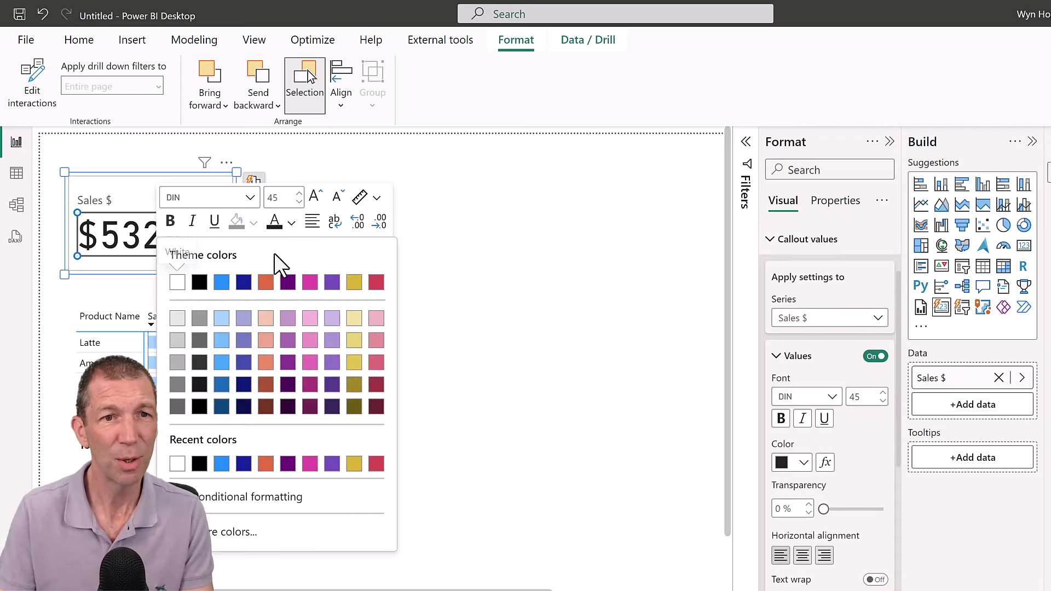
pyautogui.click(224, 342)
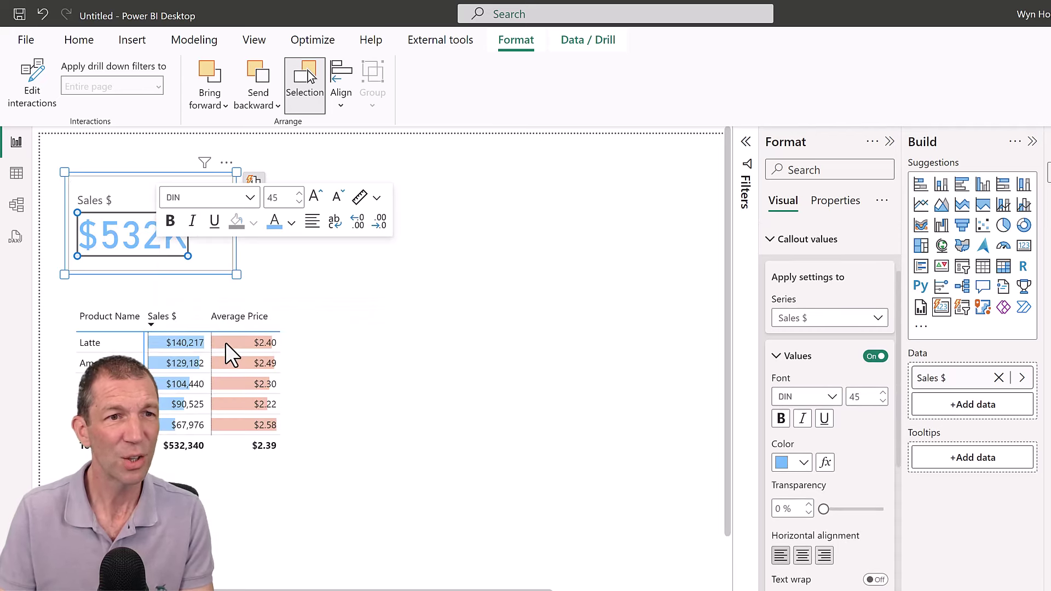
pyautogui.click(291, 223)
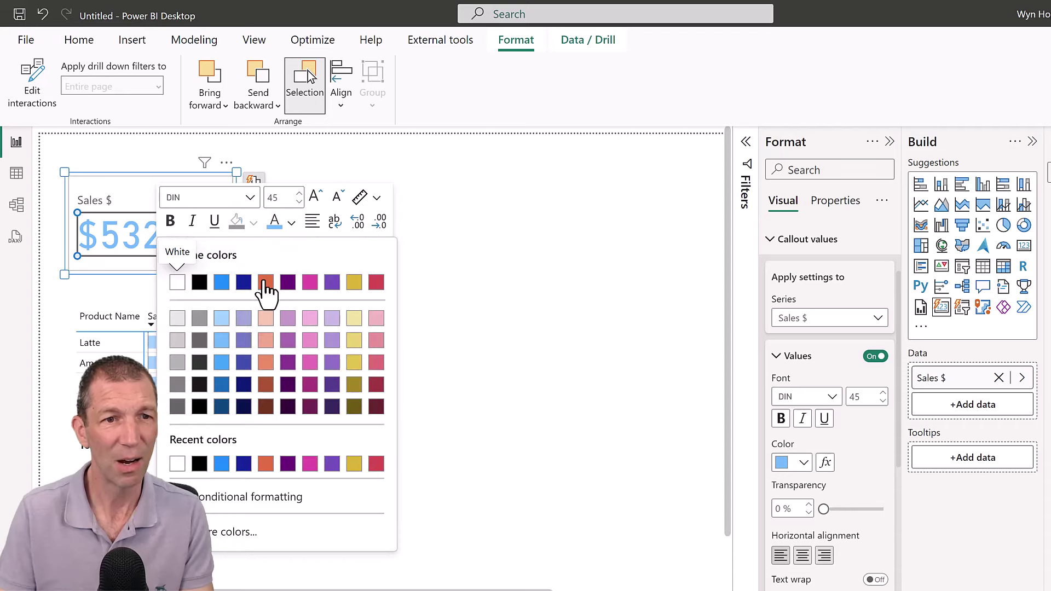
pyautogui.click(223, 364)
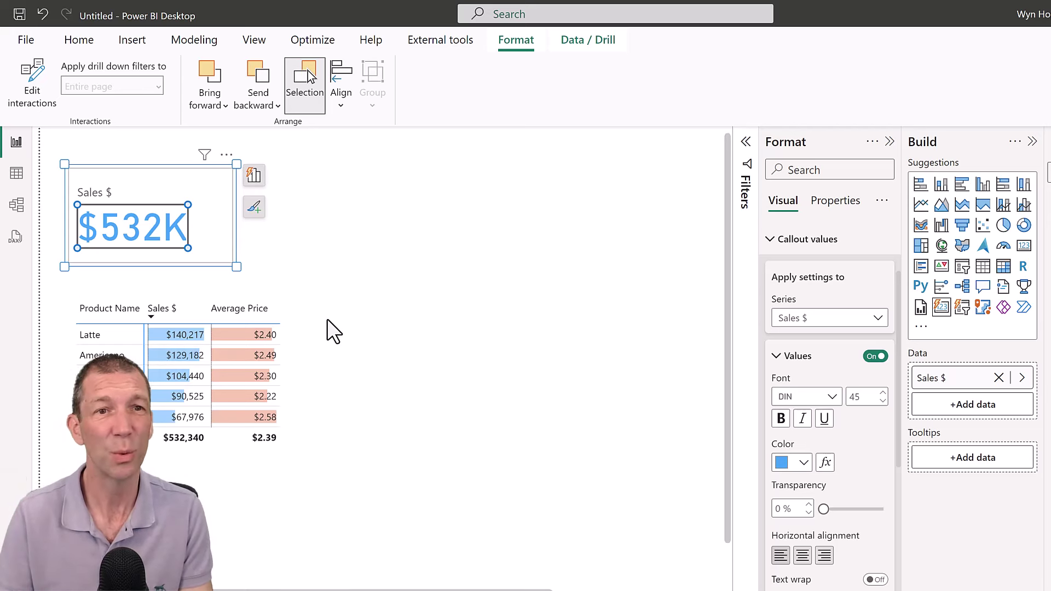
pyautogui.click(454, 190)
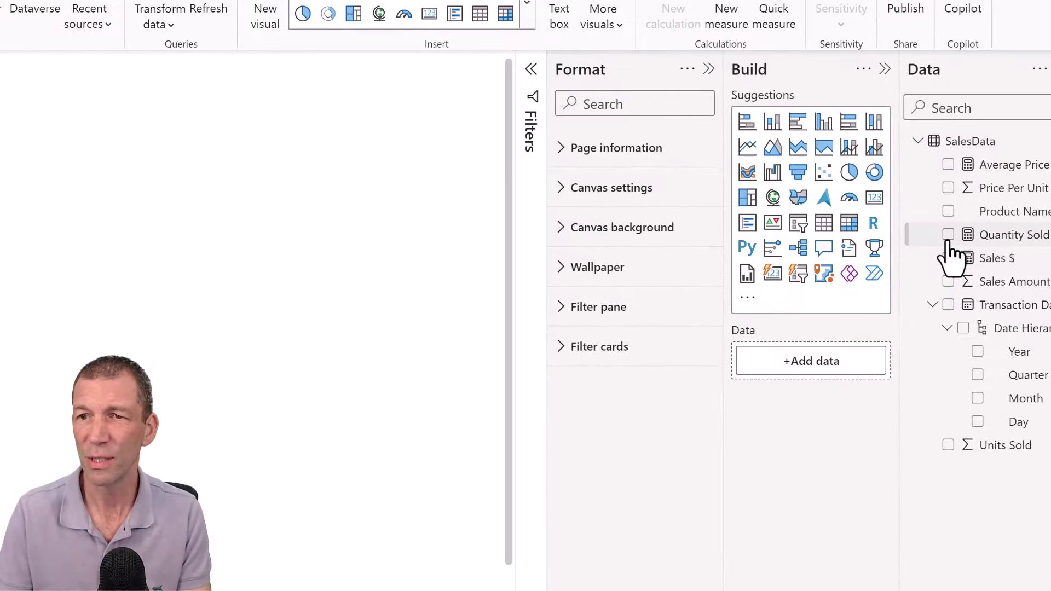
# Step: Build a Quantity Sold by Year and Month column chart, enlarged and aligned beside the Sales card
pyautogui.click(947, 240)
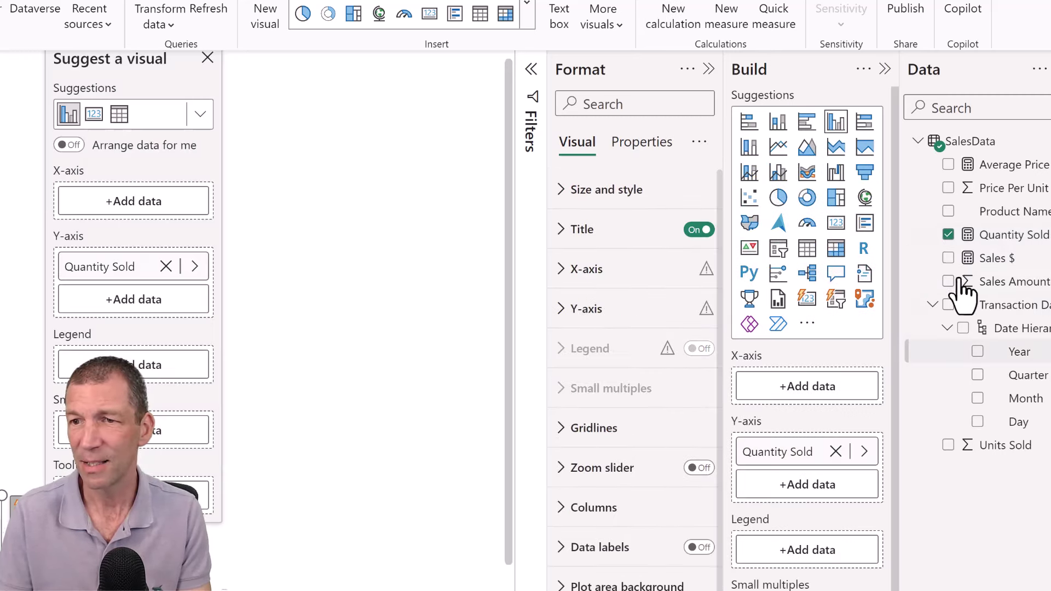
pyautogui.click(978, 352)
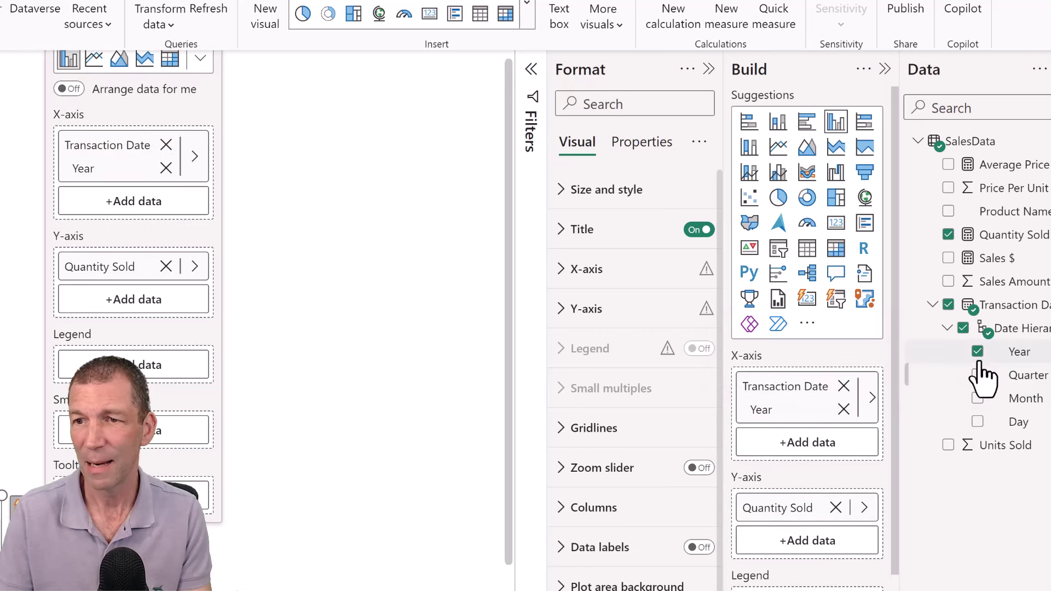
pyautogui.click(978, 398)
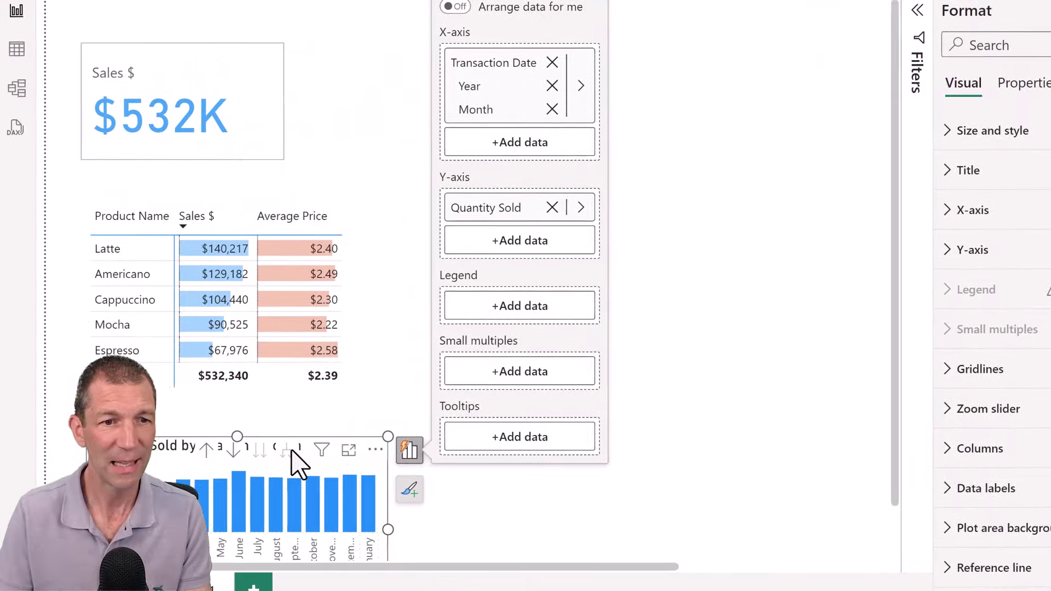
pyautogui.moveTo(291, 451); pyautogui.dragTo(672, 87)
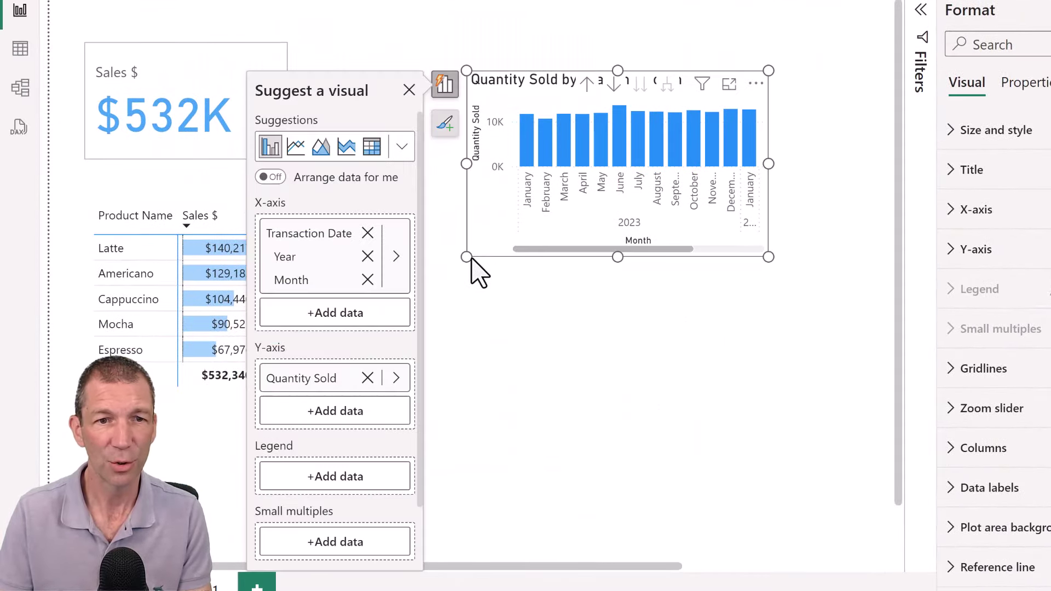
pyautogui.moveTo(467, 255); pyautogui.dragTo(366, 342)
pyautogui.moveTo(646, 335); pyautogui.dragTo(679, 288)
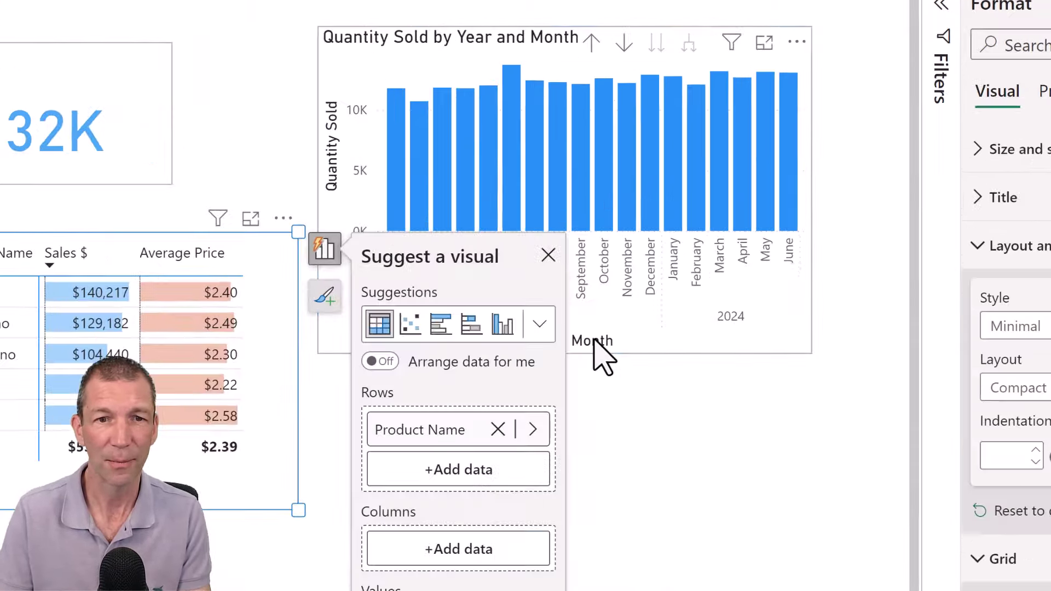
# Step: Delete the chart's Month and Quantity Sold axis titles
pyautogui.click(634, 289)
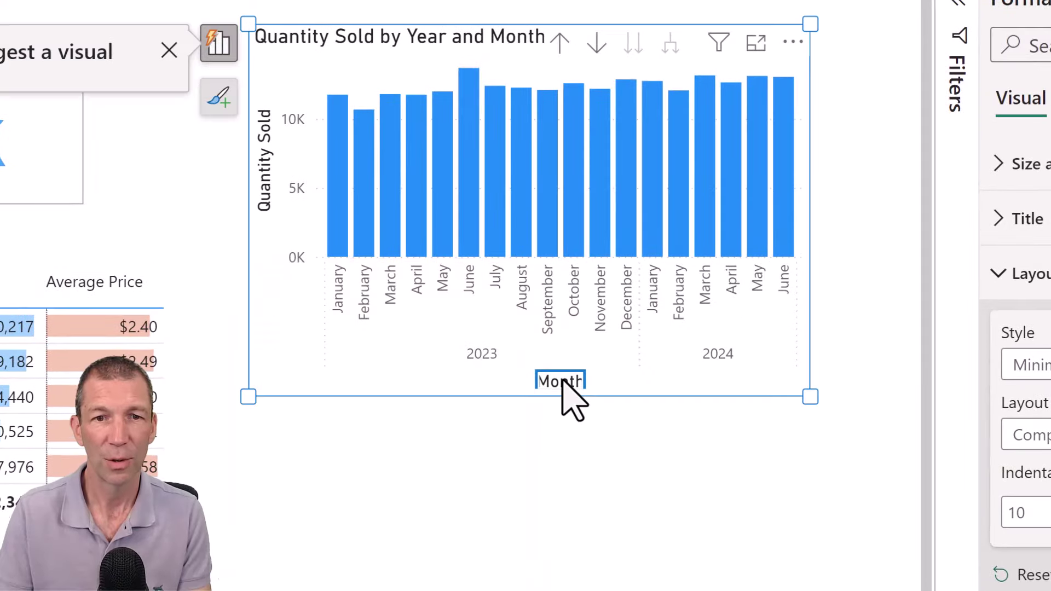
pyautogui.rightClick(562, 379)
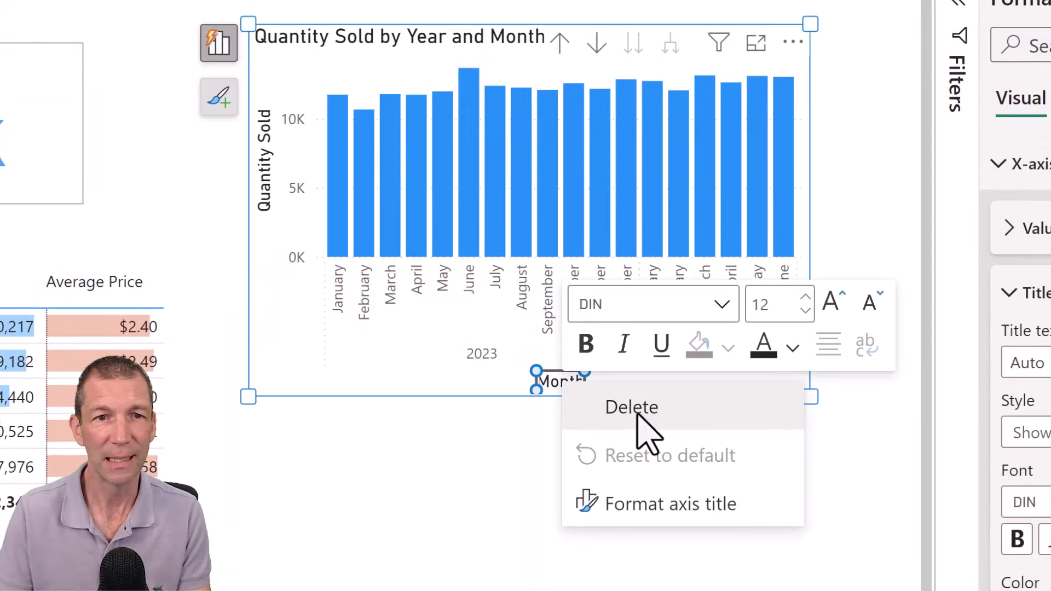
pyautogui.click(632, 407)
pyautogui.click(269, 192)
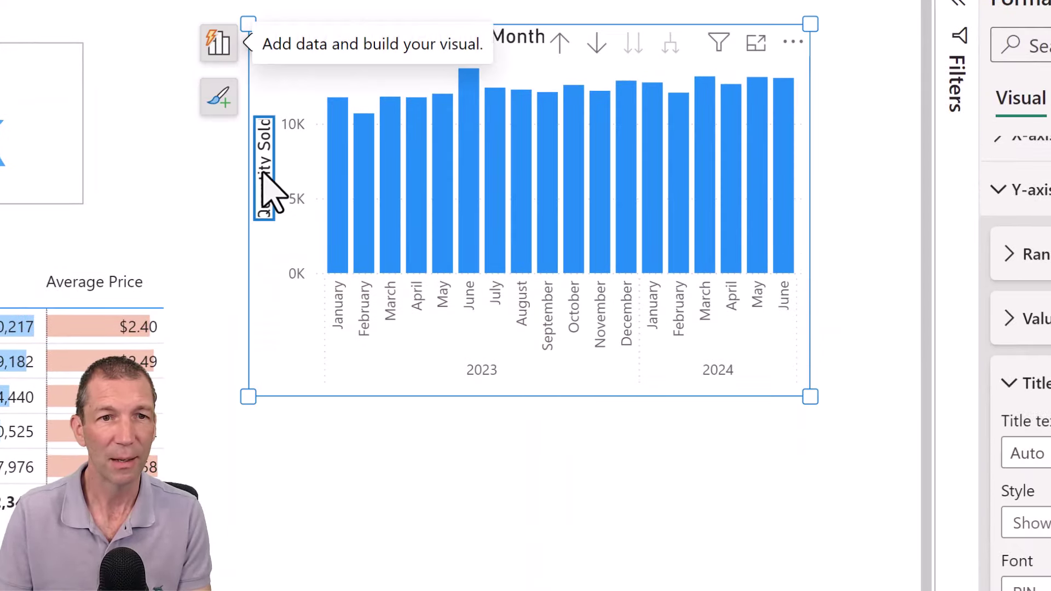
pyautogui.rightClick(266, 131)
pyautogui.click(356, 161)
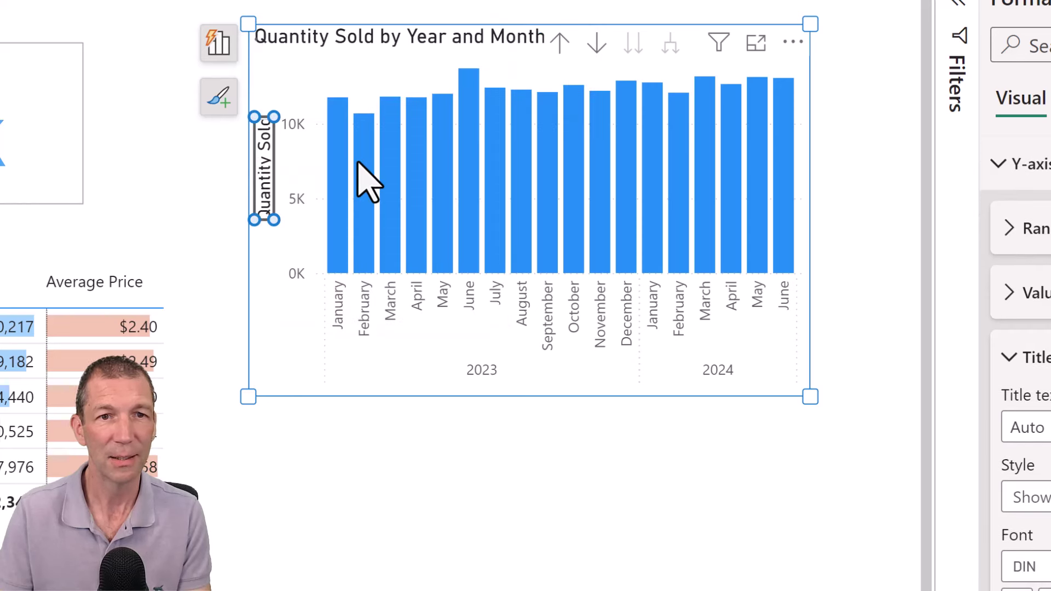
# Step: Rename the chart title to 'Units sold v Prior Year'
pyautogui.click(452, 49)
pyautogui.doubleClick(453, 49)
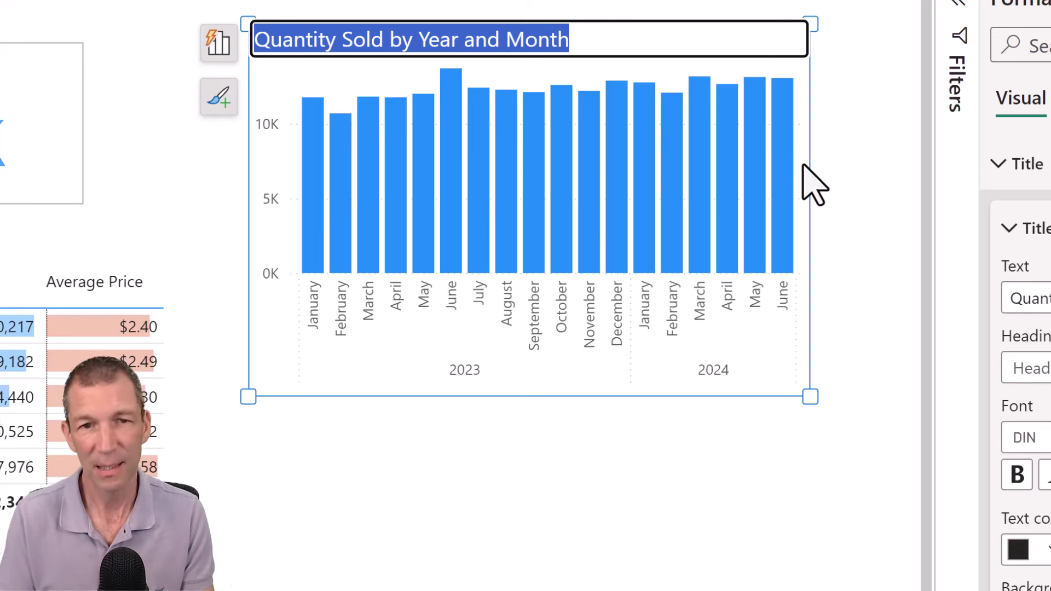
pyautogui.write('U')
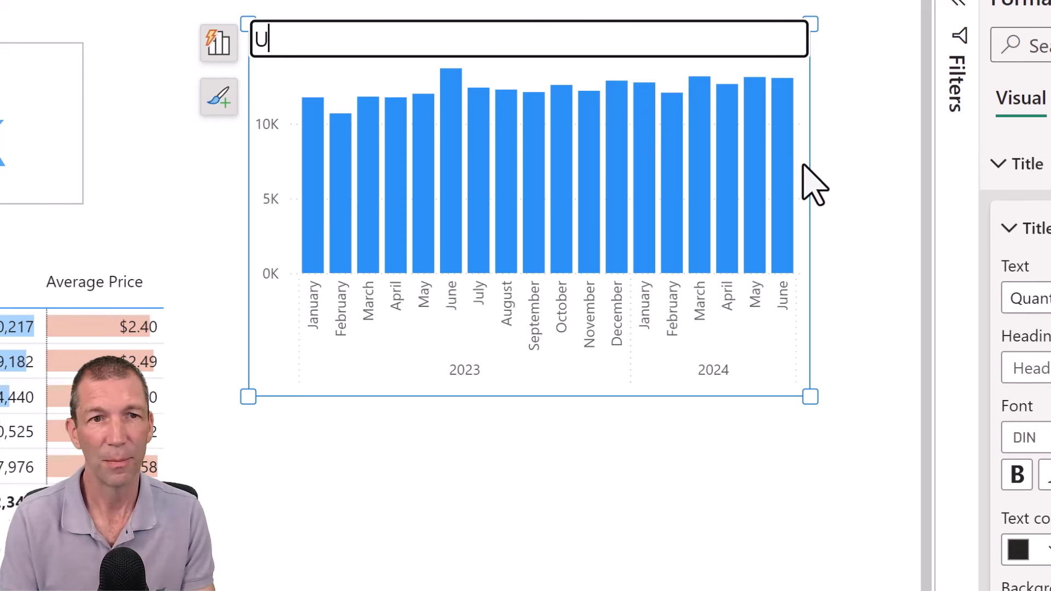
pyautogui.write('nits sold v Prior Year')
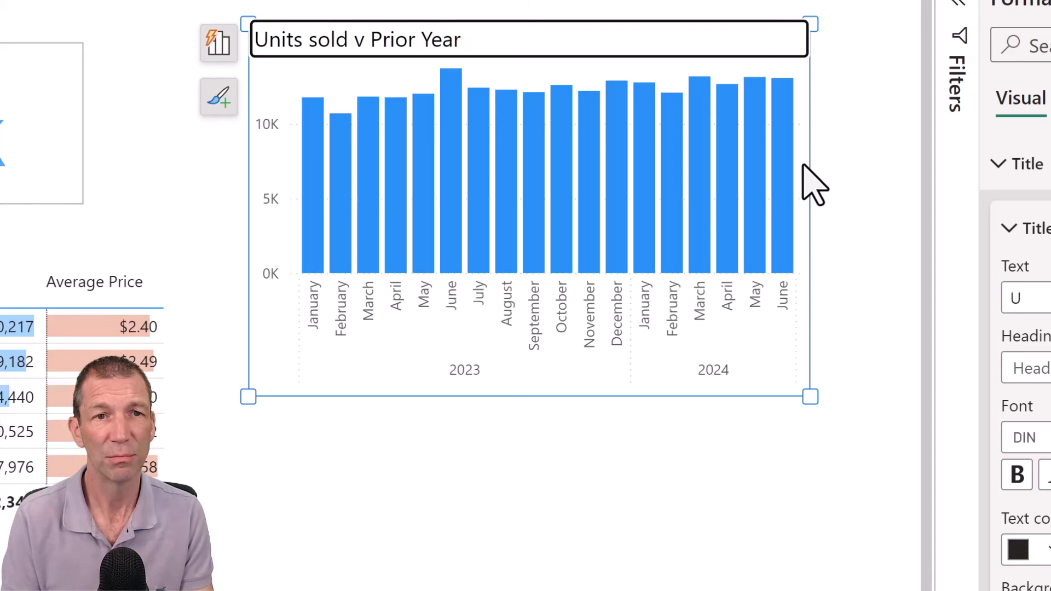
pyautogui.press('Return')
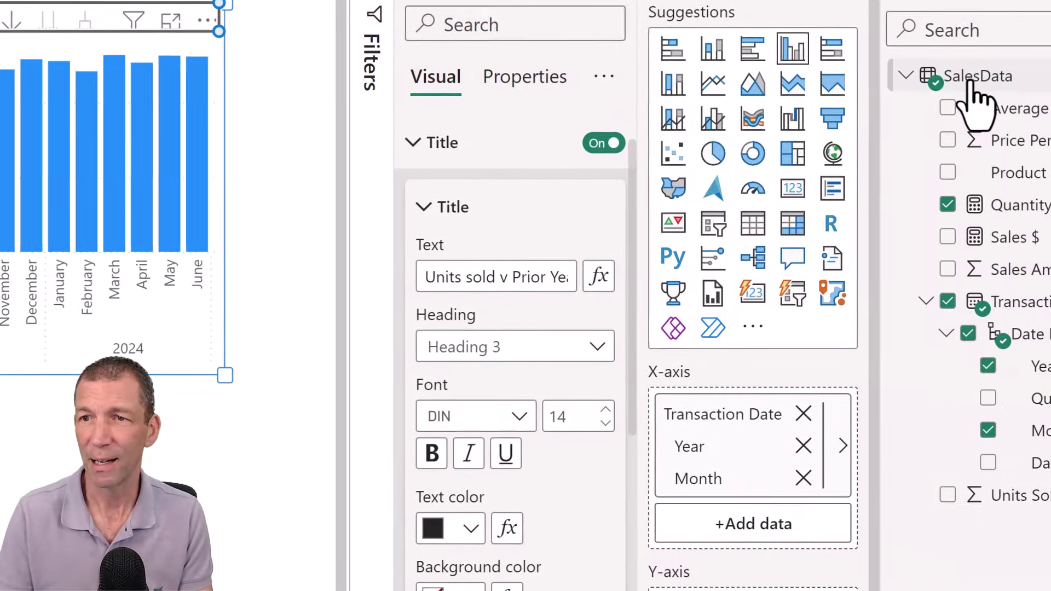
# Step: Start a new SalesData measure: Prior Year Quantity Sold = CALCULATE([Quantity Sold]
pyautogui.rightClick(970, 83)
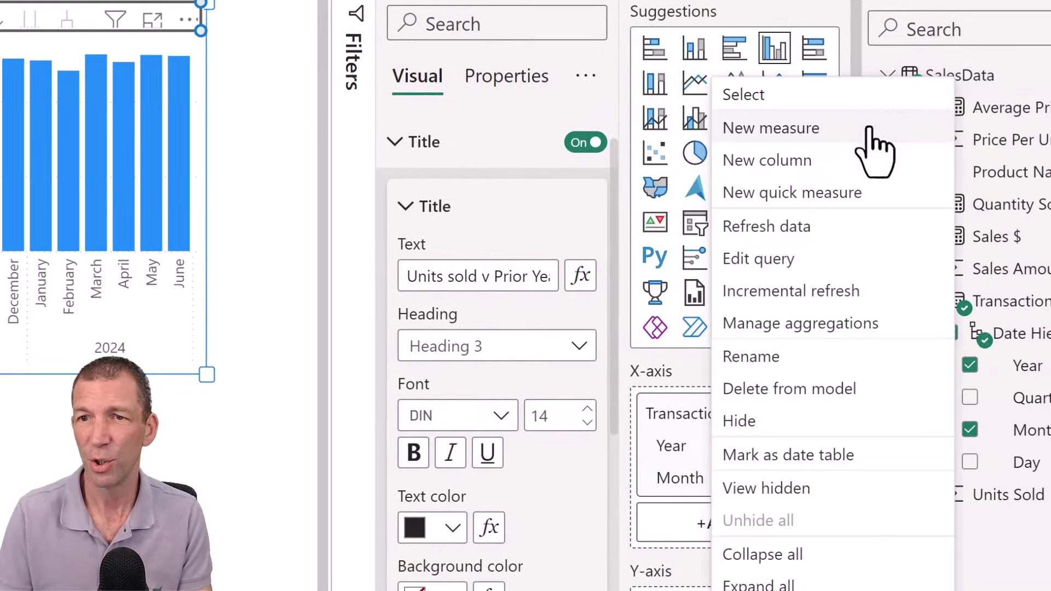
pyautogui.click(888, 127)
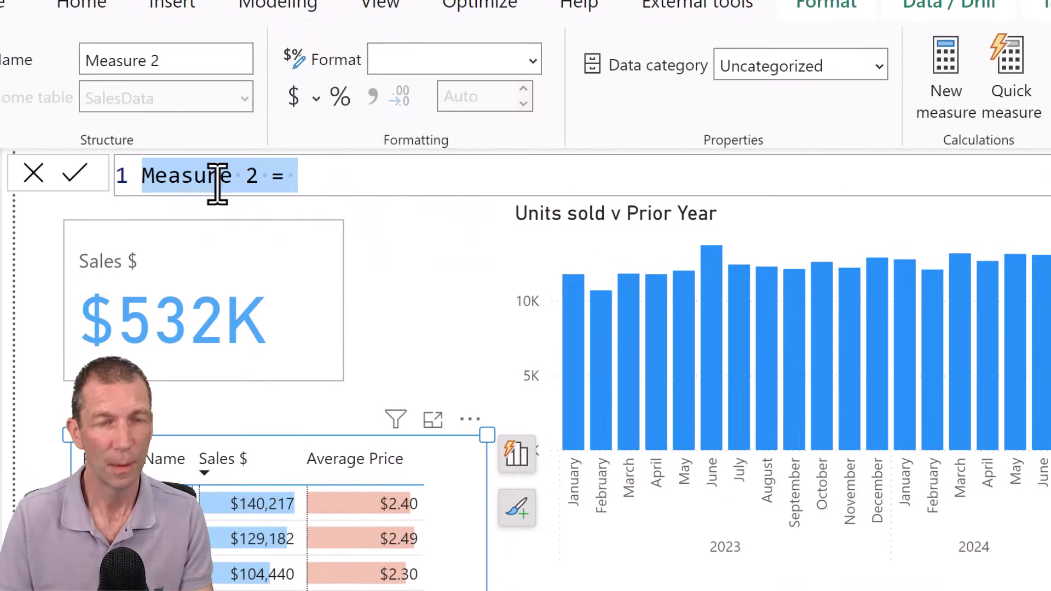
pyautogui.write('Prior Year Quant')
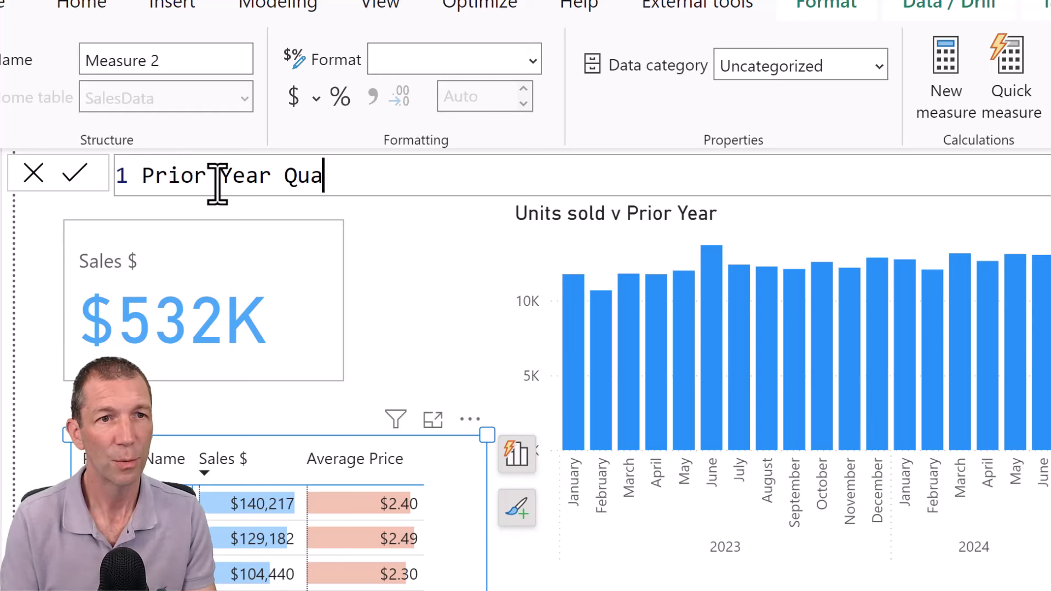
pyautogui.press('BackSpace')
pyautogui.write('ntity SOld')
pyautogui.press('BackSpace')
pyautogui.press('BackSpace')
pyautogui.press('BackSpace')
pyautogui.write('old = CAL')
pyautogui.press('Tab')
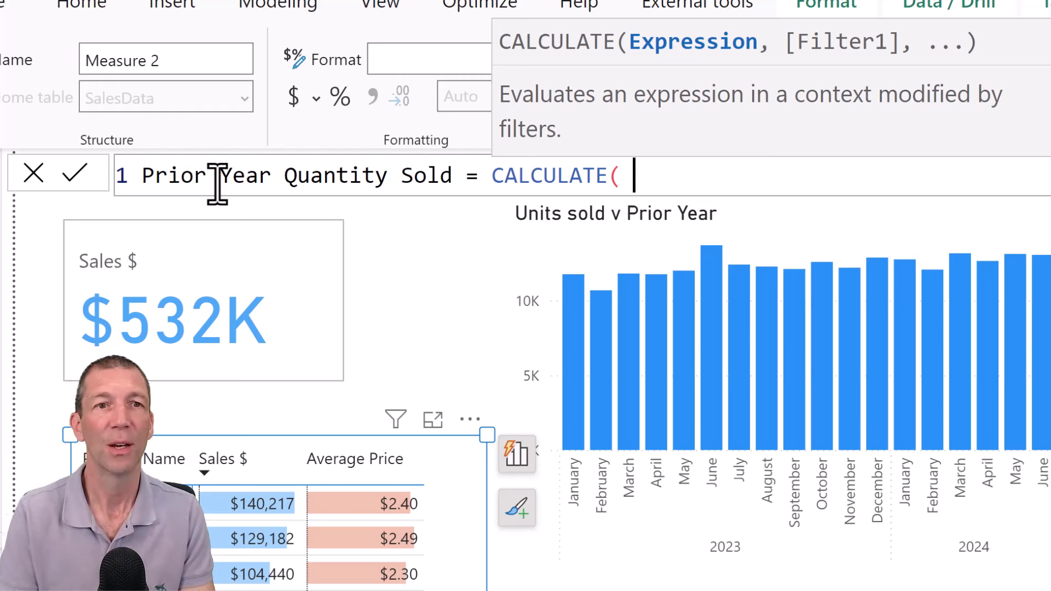
pyautogui.write('[')
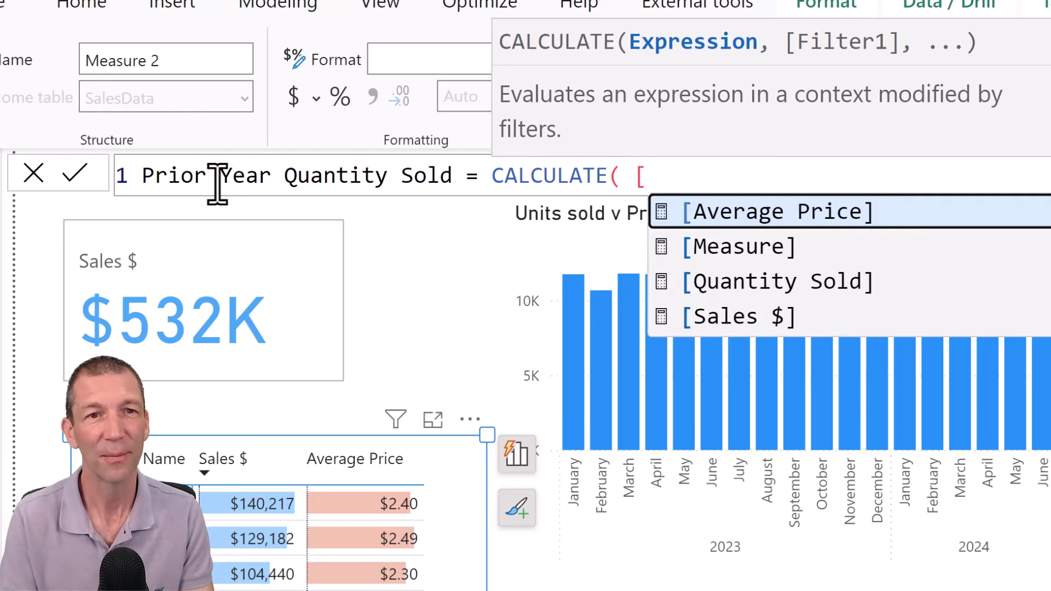
pyautogui.press('Down')
pyautogui.press('Down')
pyautogui.press('Tab')
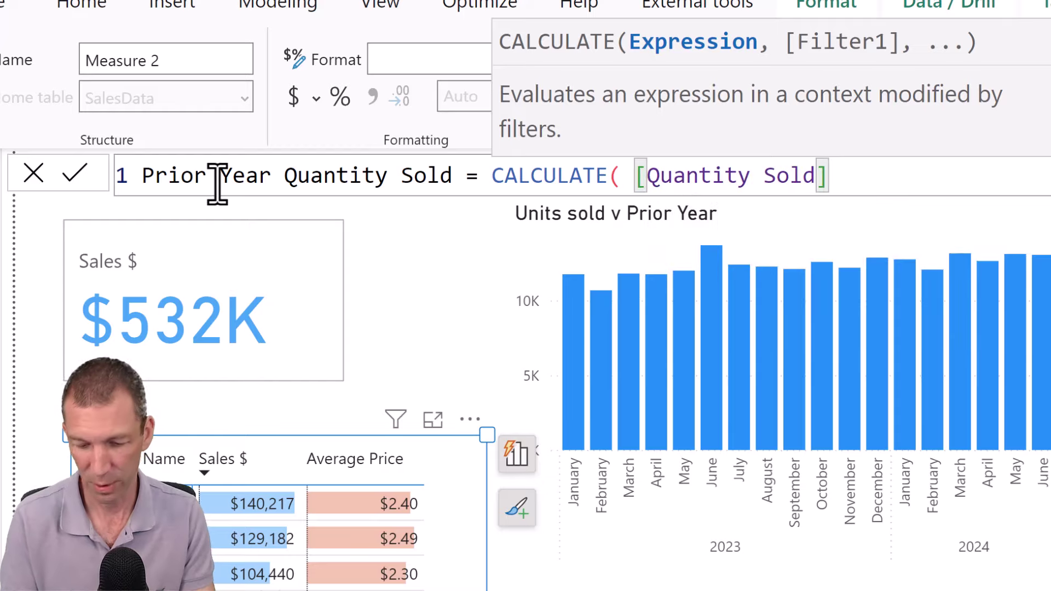
# Step: Finish it with DATEADD(SalesData[Transaction Date].[Date], -1, YEAR) and apply thousands-separator formatting
pyautogui.write(', DATEA')
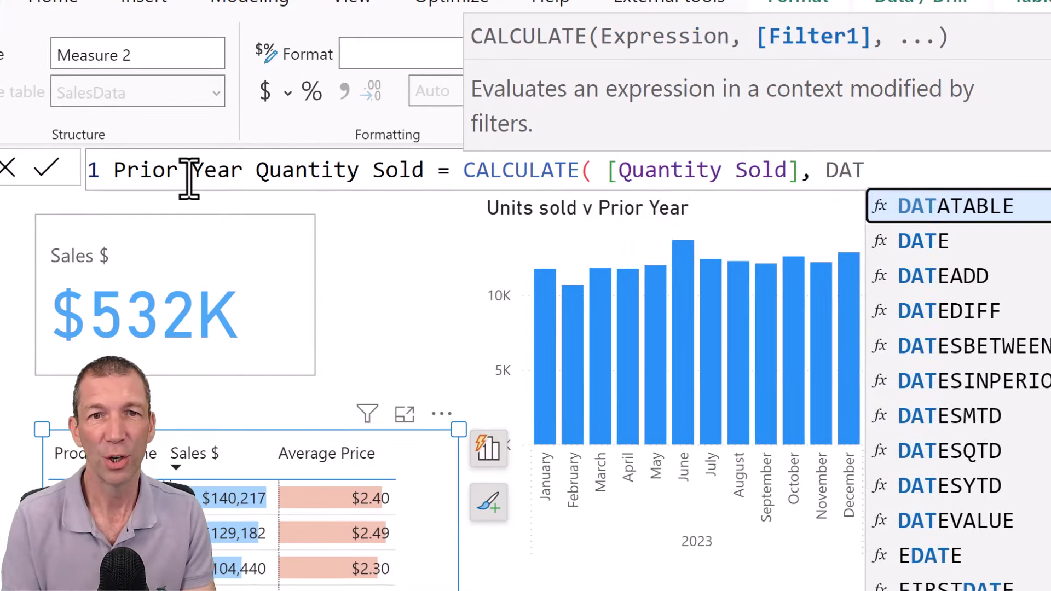
pyautogui.write('DD(')
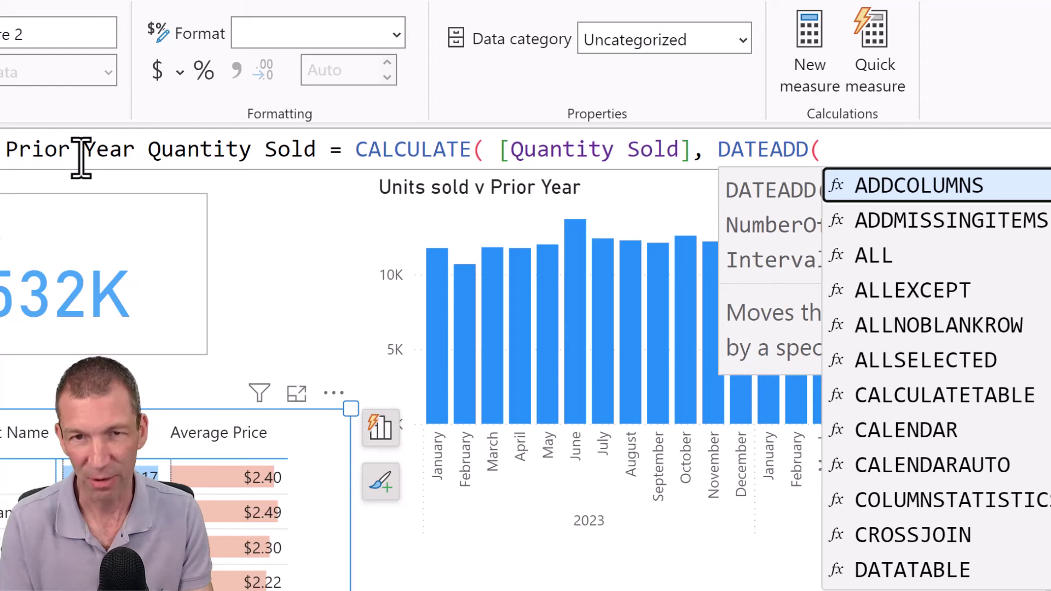
pyautogui.write('tra')
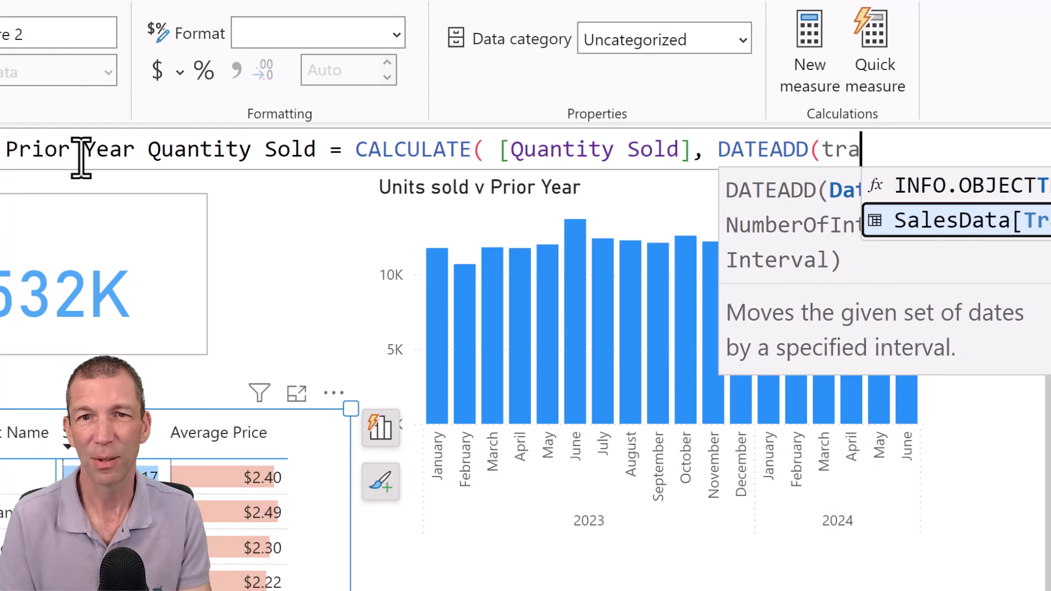
pyautogui.press('Tab')
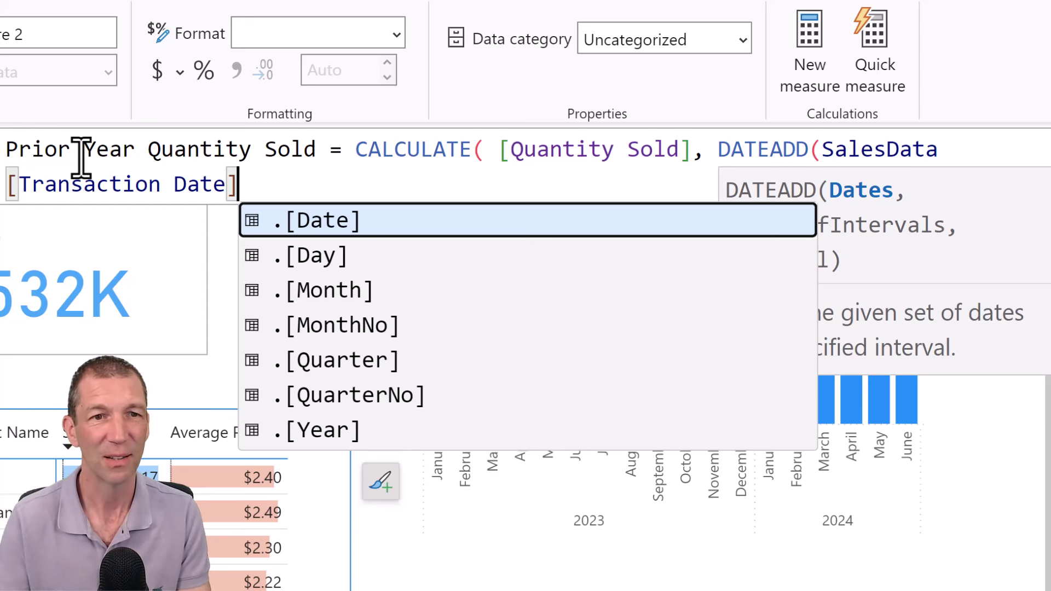
pyautogui.click(337, 220)
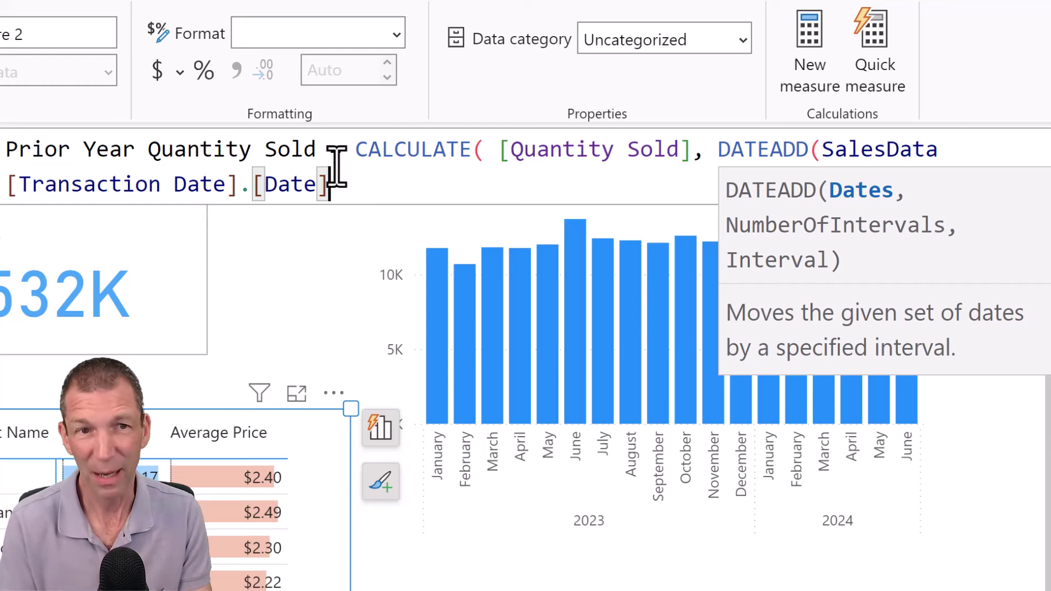
pyautogui.write(', ')
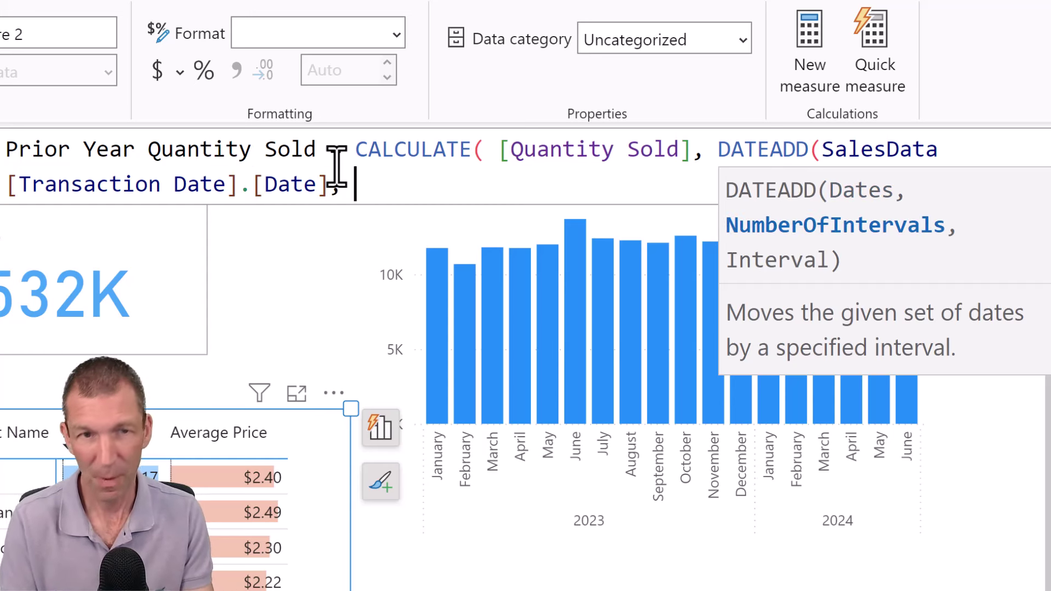
pyautogui.write('-1,')
pyautogui.press('Down')
pyautogui.press('Down')
pyautogui.press('Down')
pyautogui.press('Tab')
pyautogui.write(')')
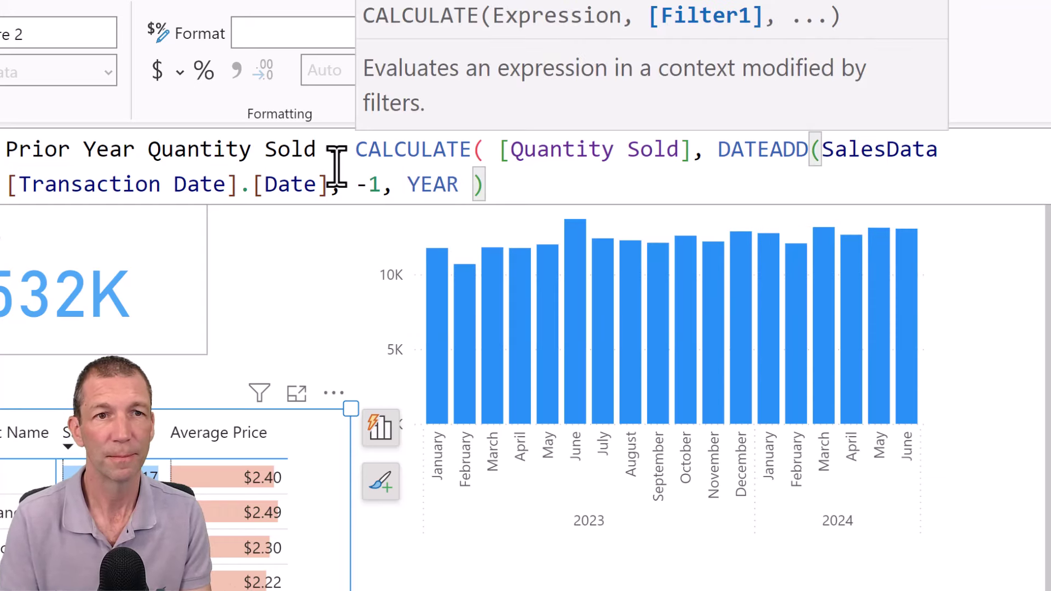
pyautogui.press('Return')
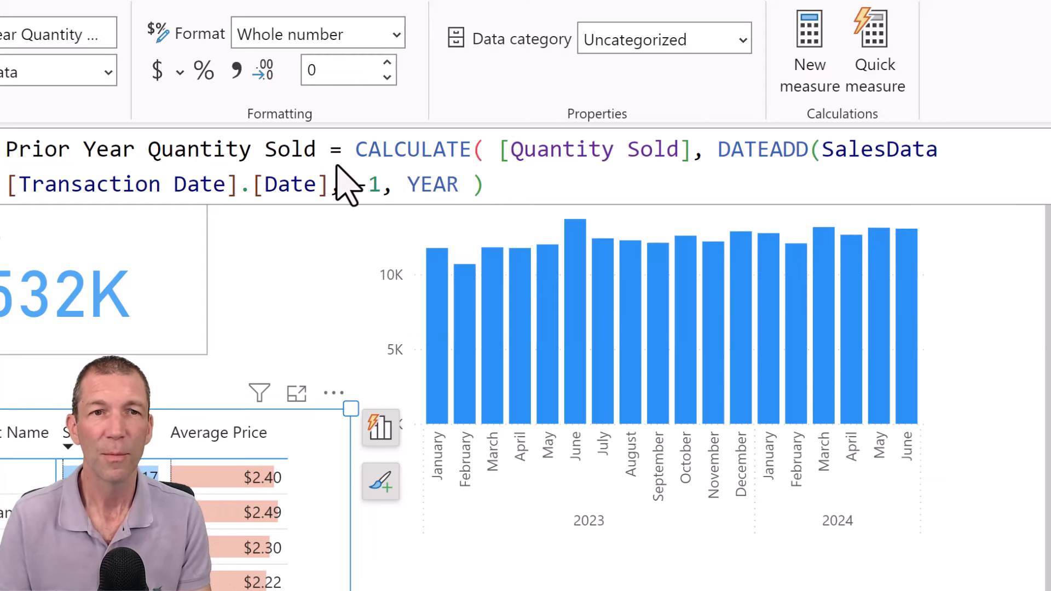
pyautogui.write(')')
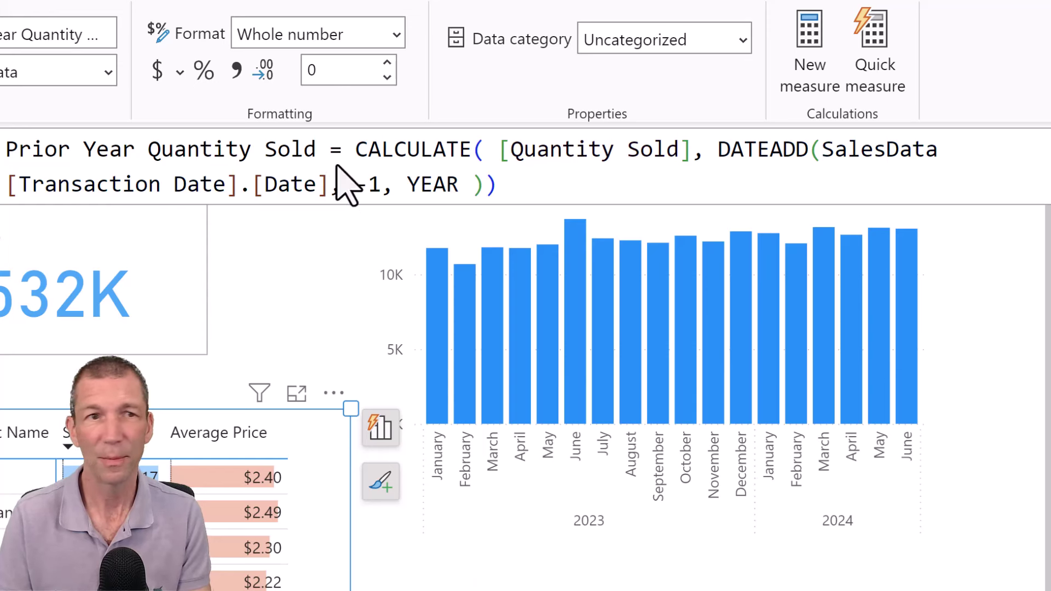
pyautogui.click(237, 69)
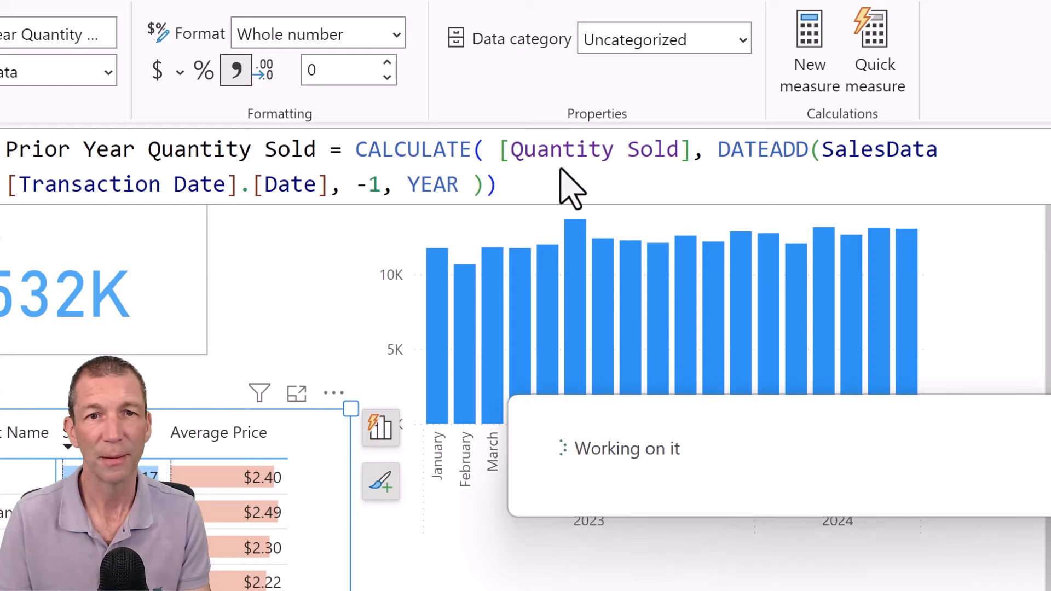
# Step: Make the chart a line and column combo with Prior Year Quantity Sold as the line, moved slightly down-right
pyautogui.click(714, 219)
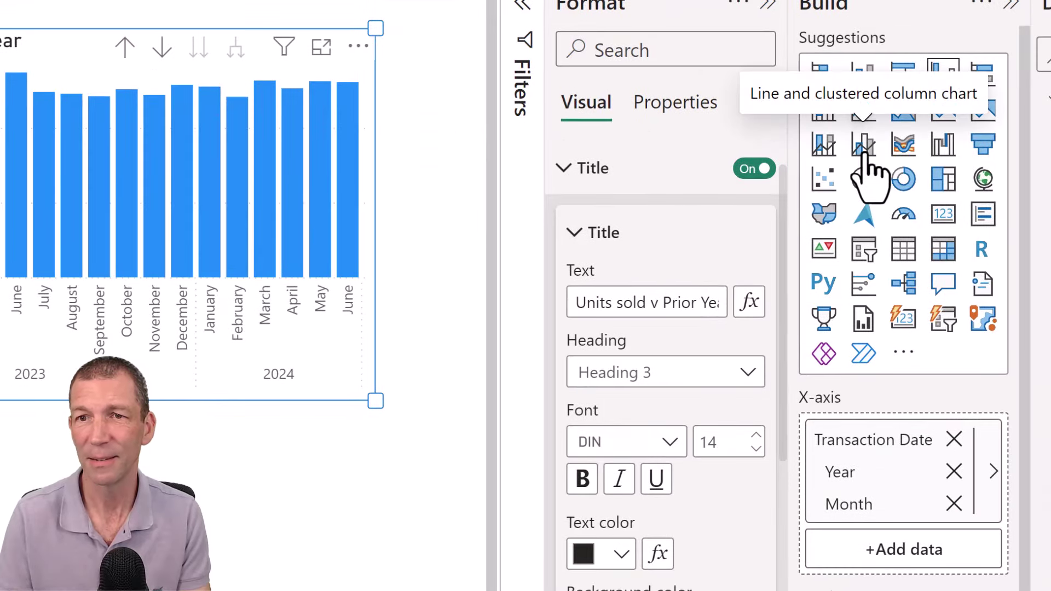
pyautogui.click(863, 144)
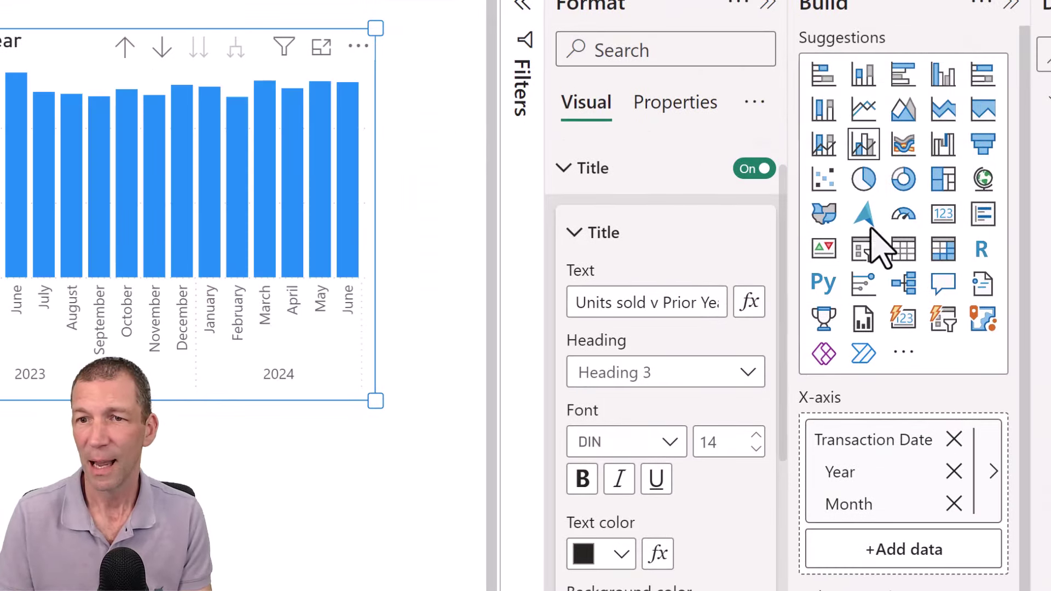
pyautogui.scroll(-5, 897, 539)
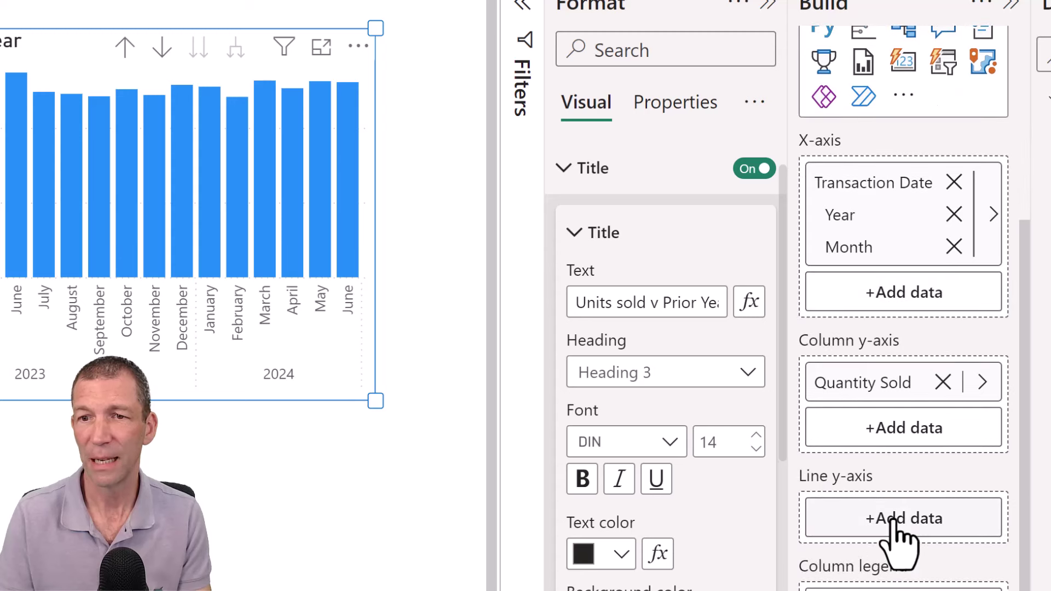
pyautogui.click(894, 521)
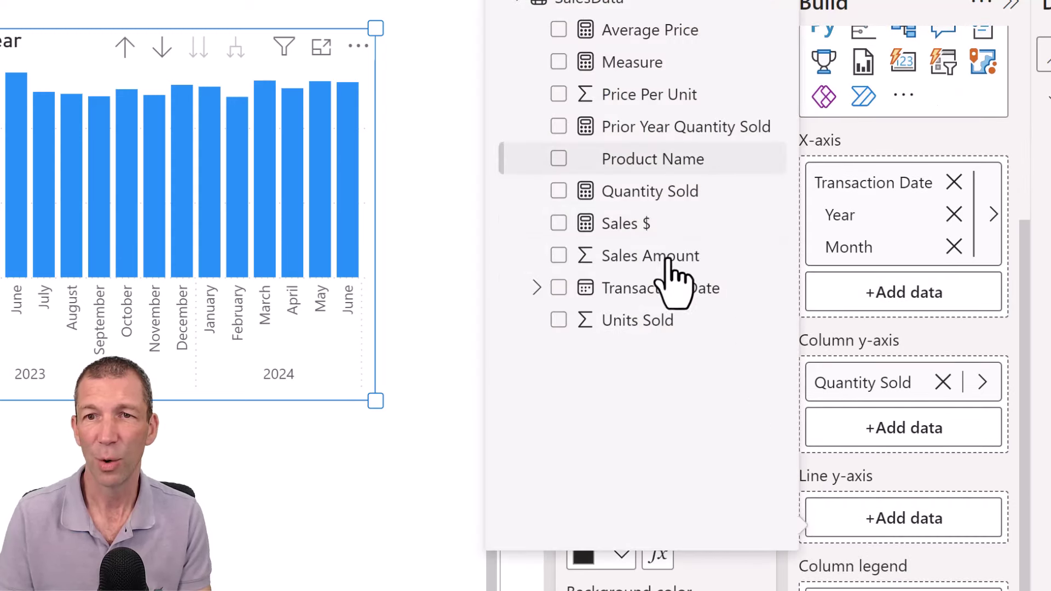
pyautogui.click(559, 127)
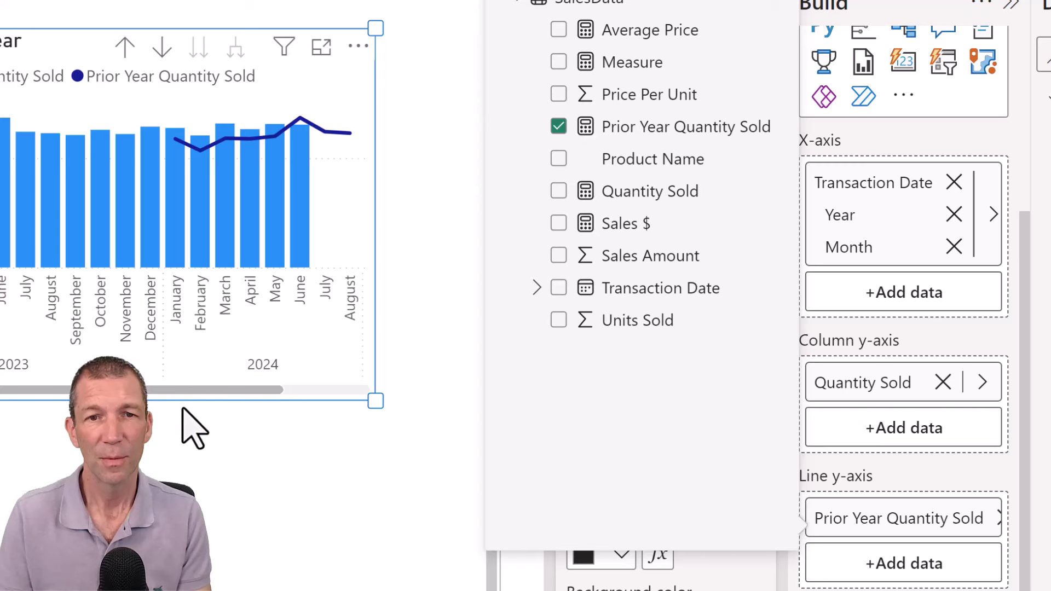
pyautogui.press('Escape')
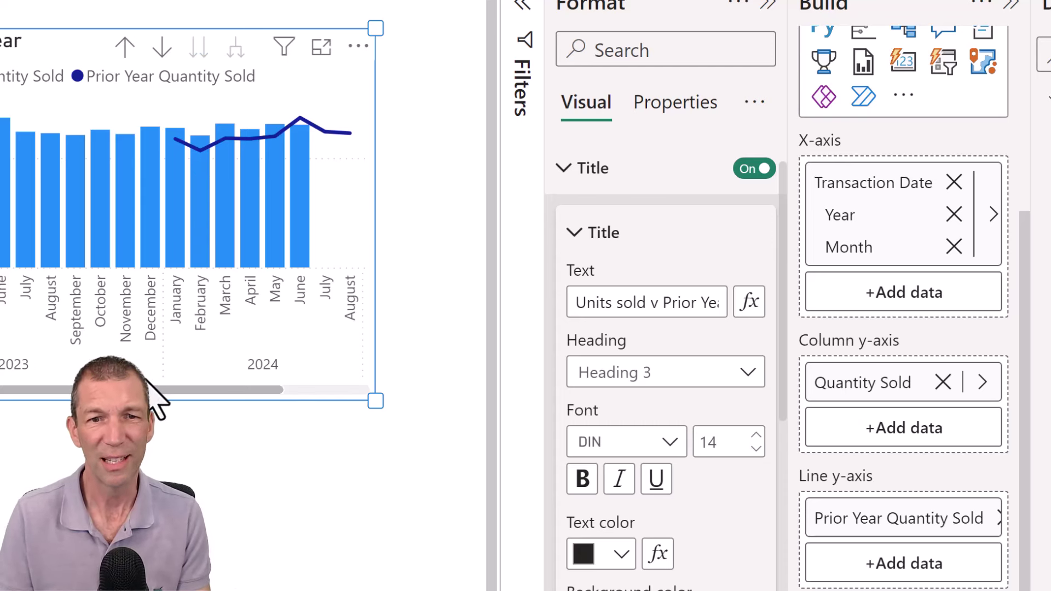
pyautogui.moveTo(158, 392); pyautogui.dragTo(188, 445)
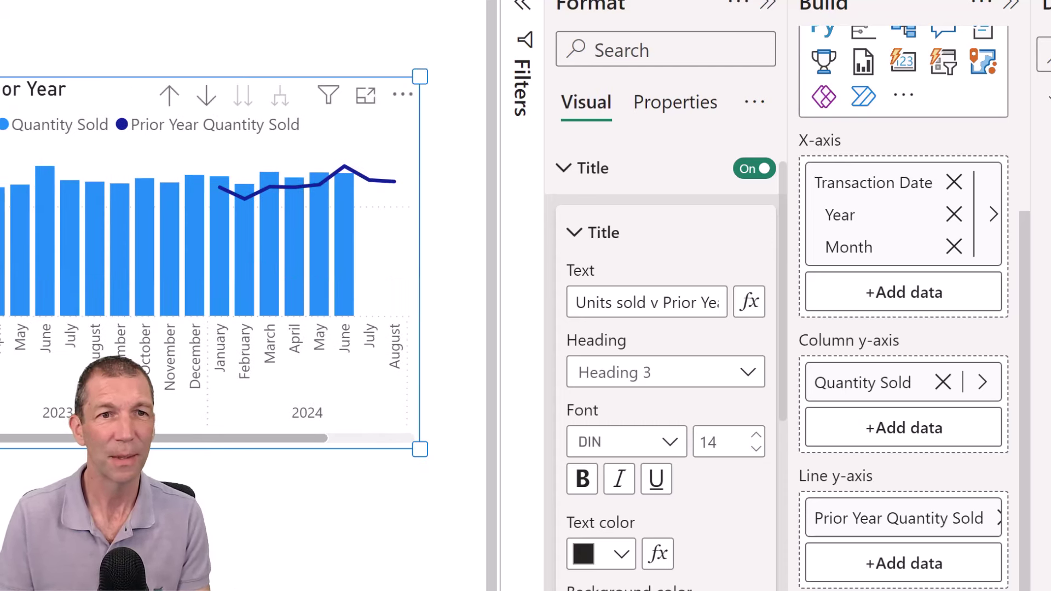
# Step: Insert a new slicer filtering by Year
pyautogui.press('Escape')
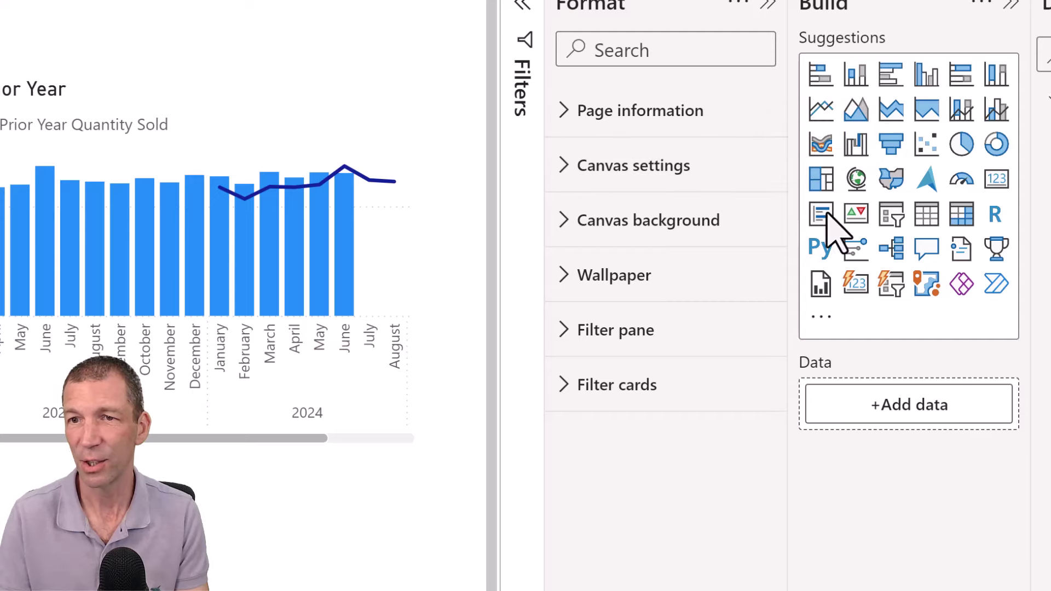
pyautogui.click(892, 222)
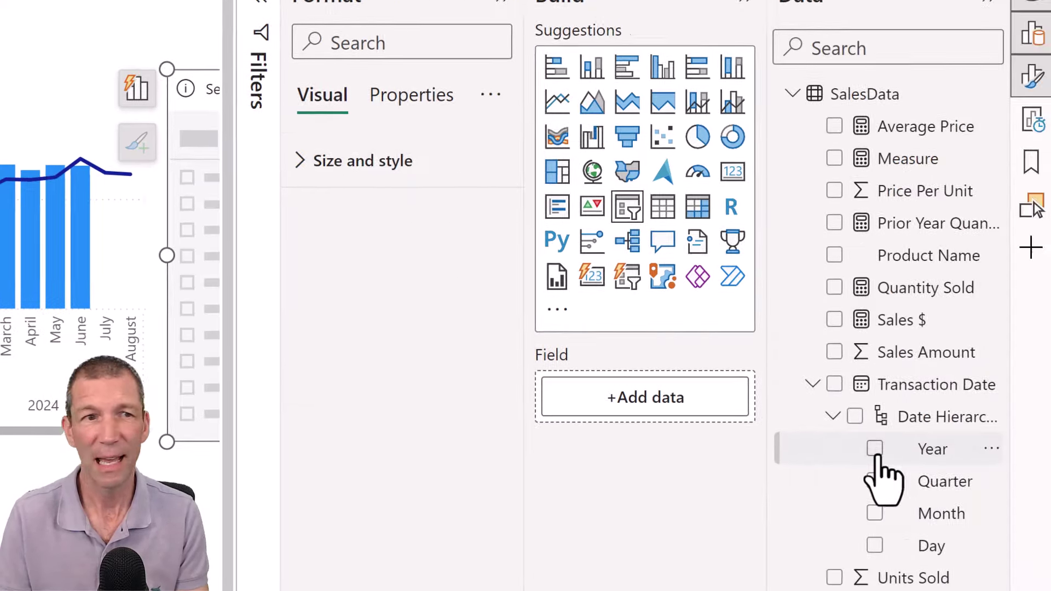
pyautogui.click(875, 450)
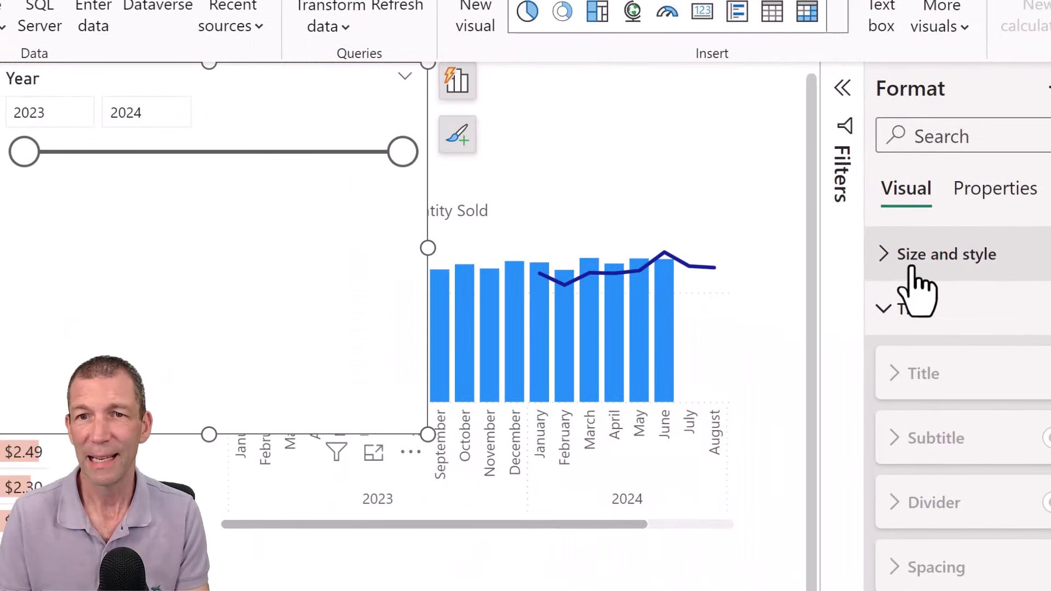
# Step: Set the slicer style to Tile, shrink it to a thin strip, and nudge the Sales $ card
pyautogui.click(923, 268)
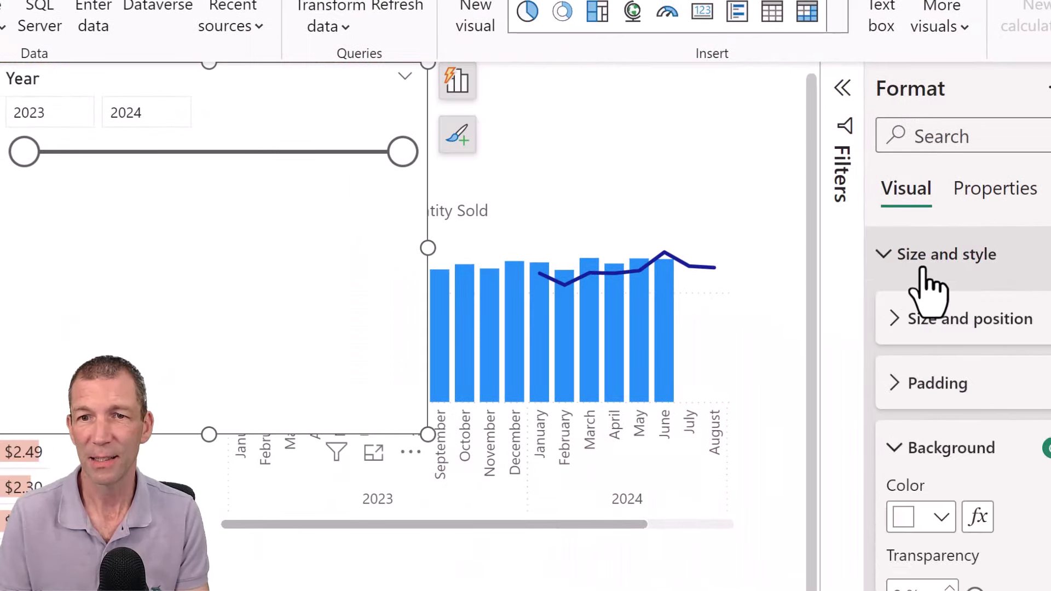
pyautogui.click(879, 276)
pyautogui.click(877, 320)
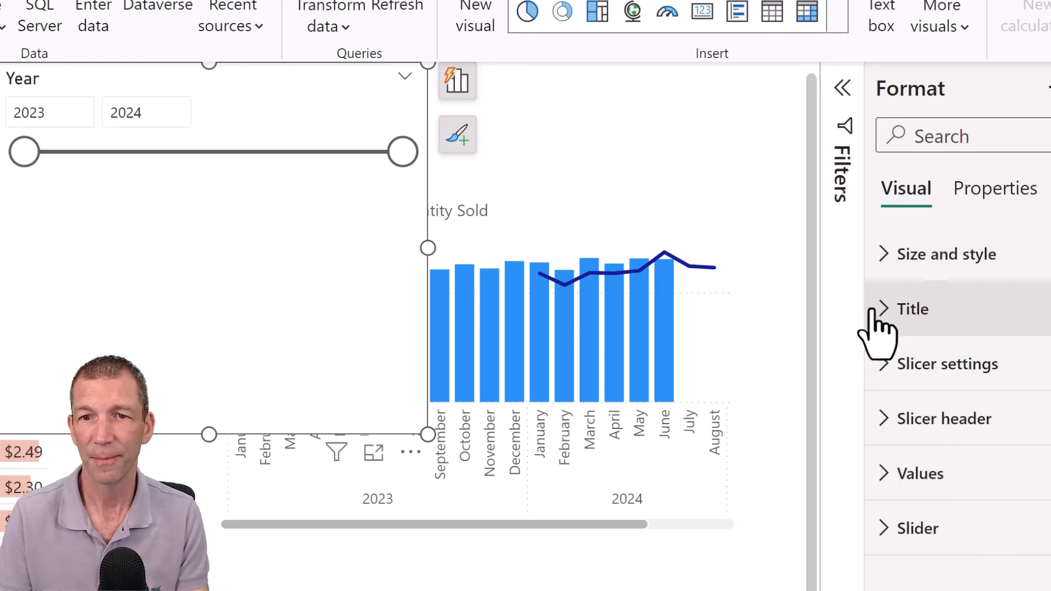
pyautogui.click(901, 372)
pyautogui.click(976, 500)
pyautogui.click(961, 564)
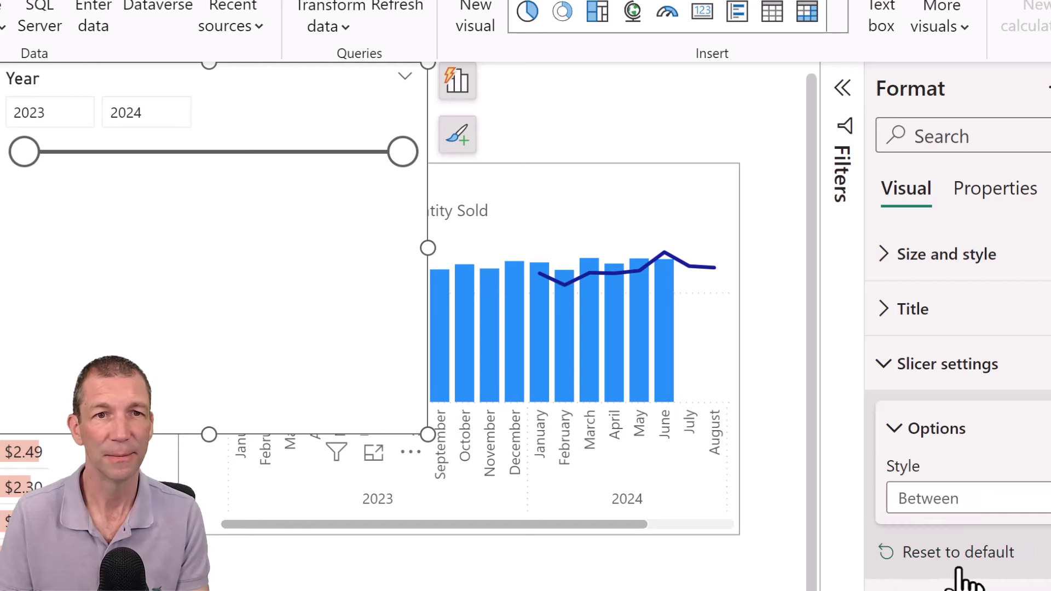
pyautogui.moveTo(429, 433); pyautogui.dragTo(283, 141)
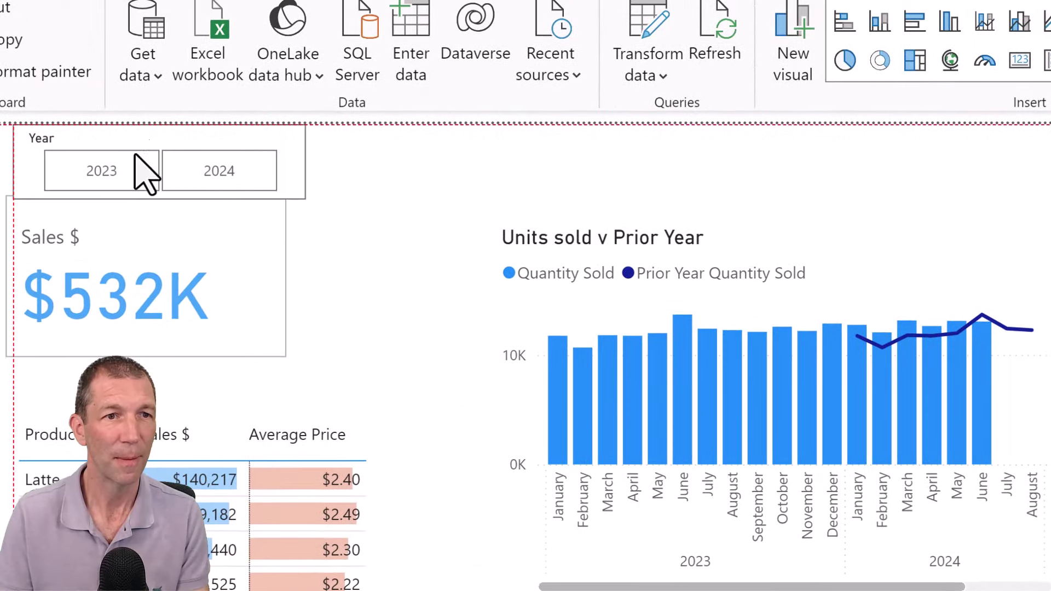
pyautogui.moveTo(155, 309); pyautogui.dragTo(165, 333)
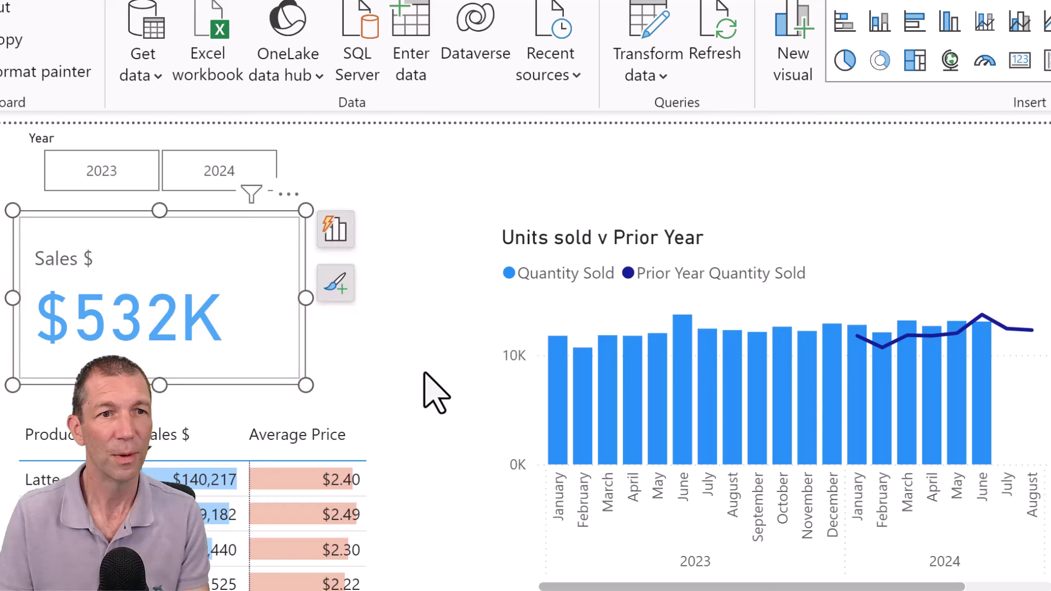
# Step: Place the Sales $ card below the year tiles and pick 2024, so it shows $187K
pyautogui.click(458, 419)
pyautogui.click(265, 298)
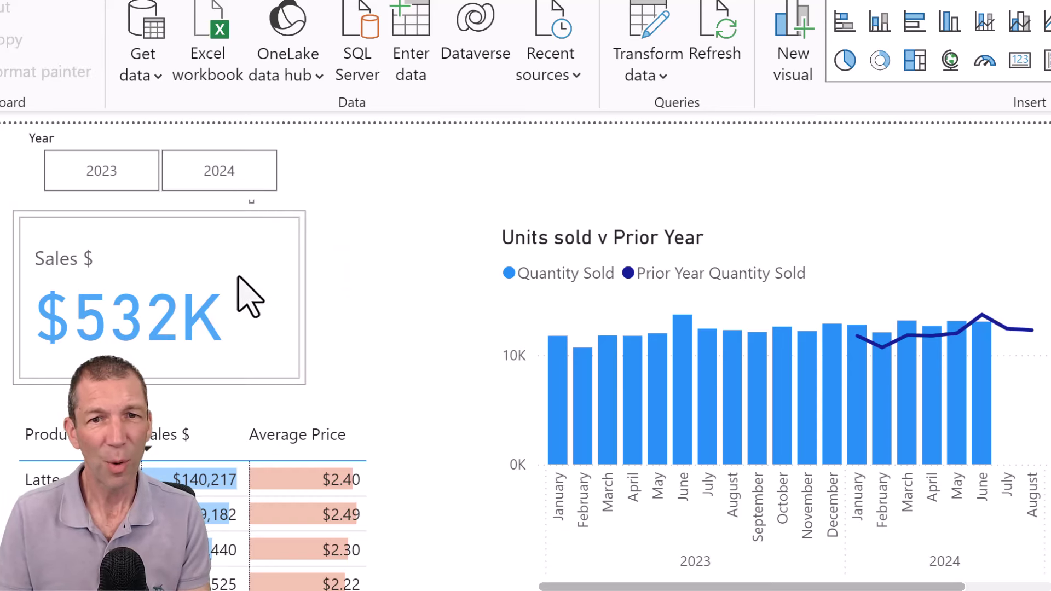
pyautogui.click(843, 295)
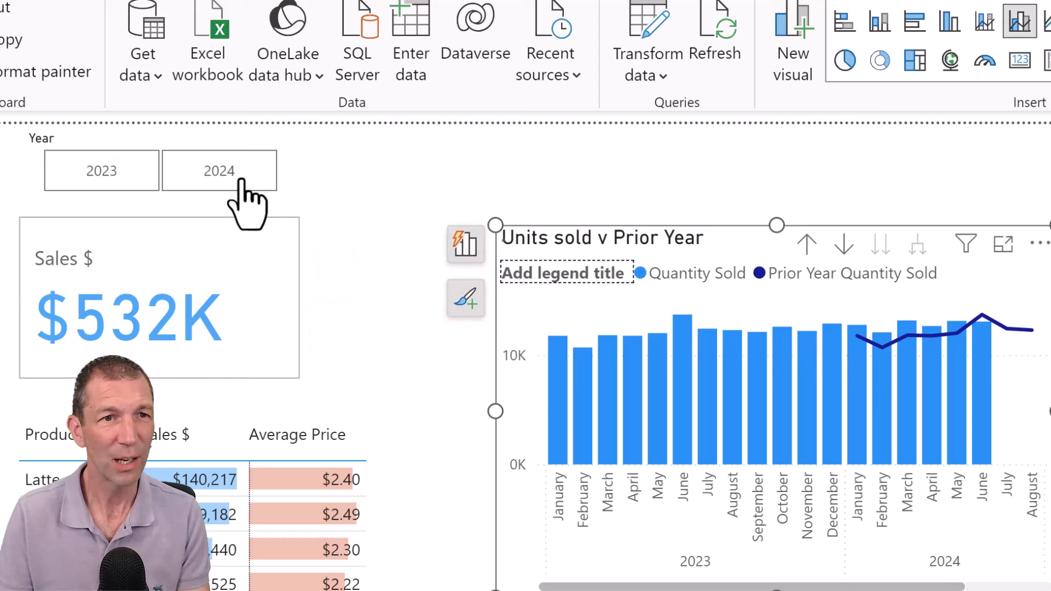
pyautogui.click(247, 204)
pyautogui.click(241, 179)
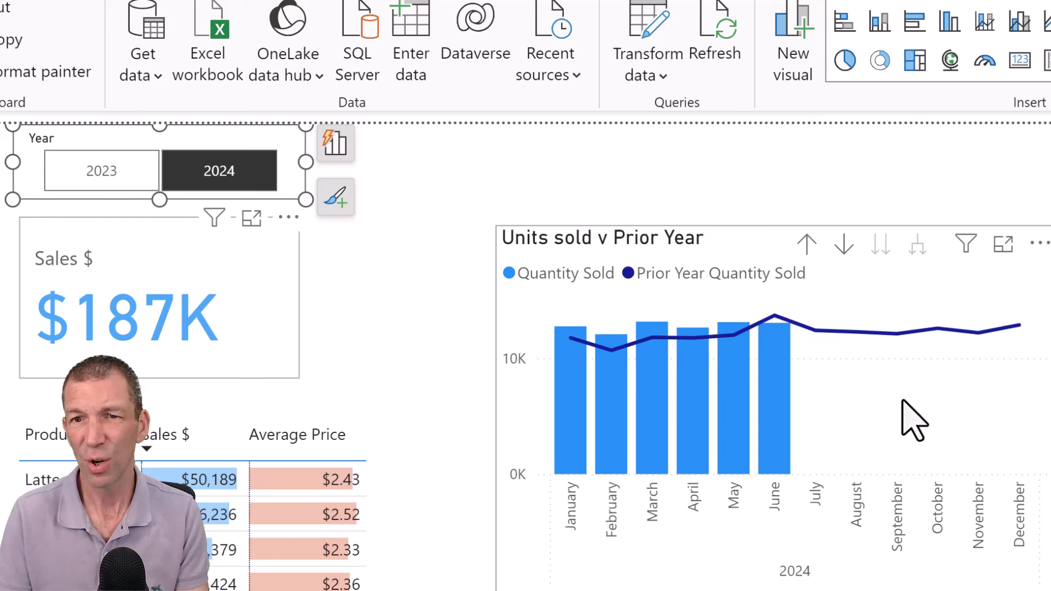
pyautogui.click(913, 421)
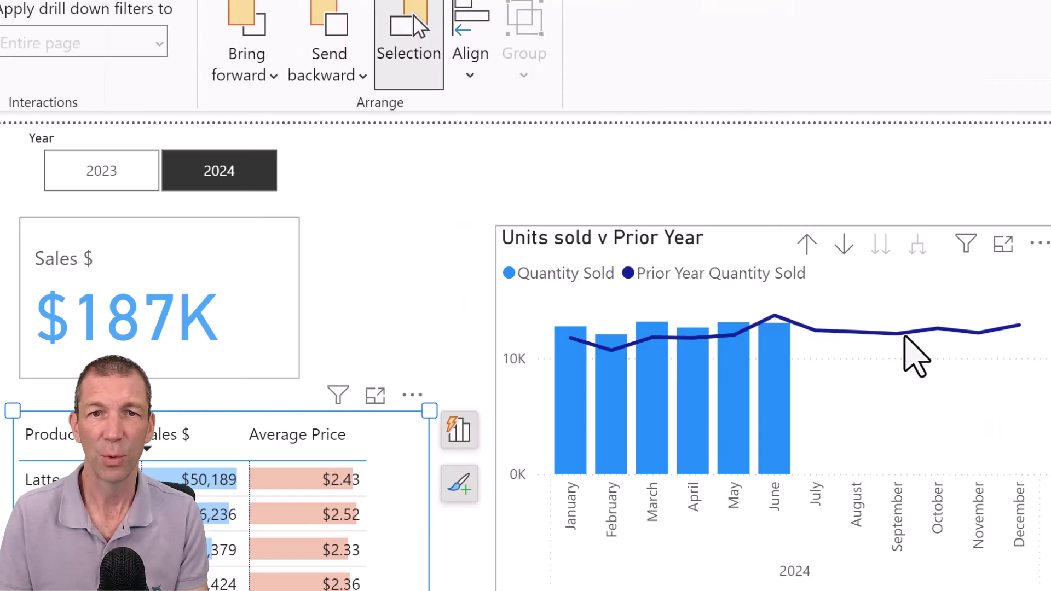
pyautogui.click(904, 336)
# Step: Make the prior-year line light grey with shaded area beneath it
pyautogui.rightClick(904, 337)
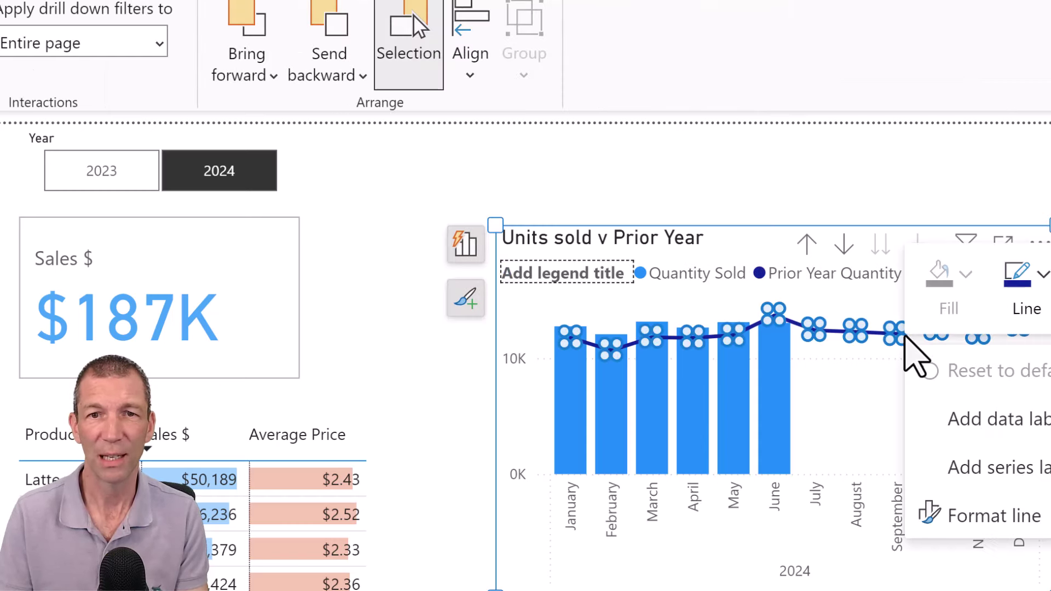
pyautogui.click(1033, 301)
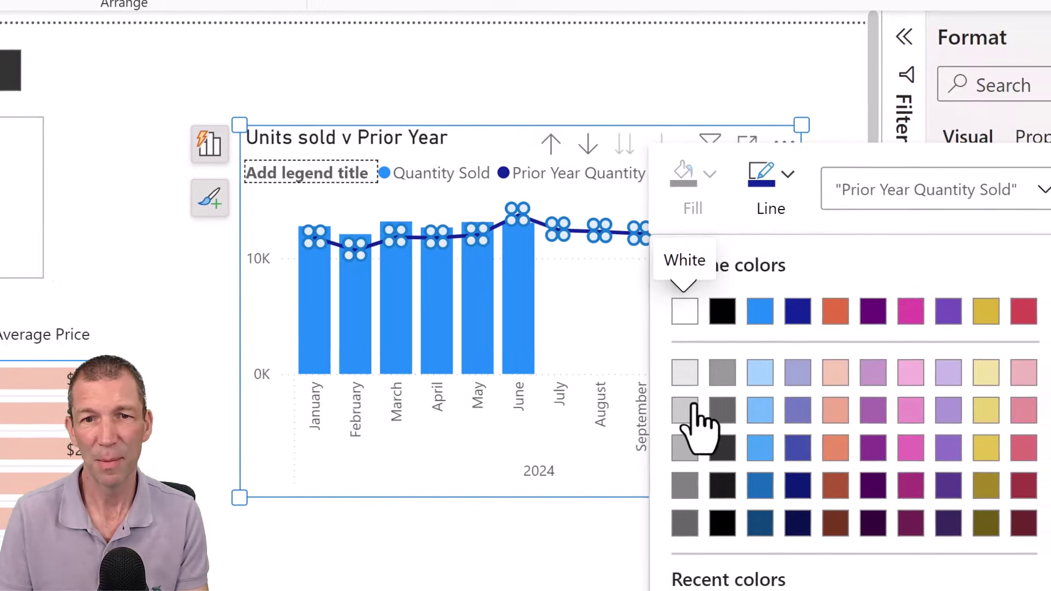
pyautogui.click(820, 462)
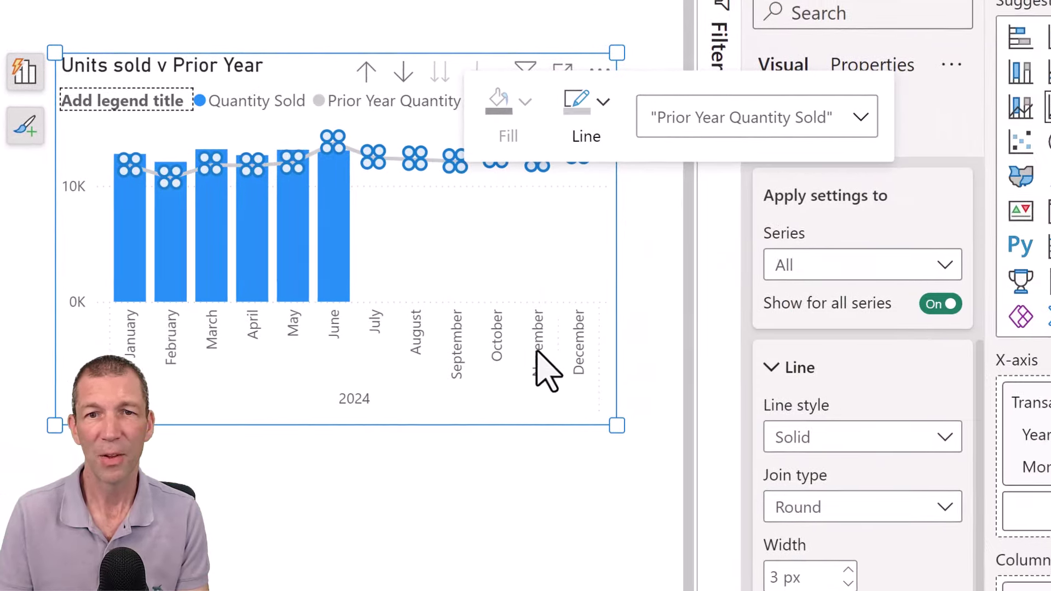
pyautogui.scroll(-5, 833, 534)
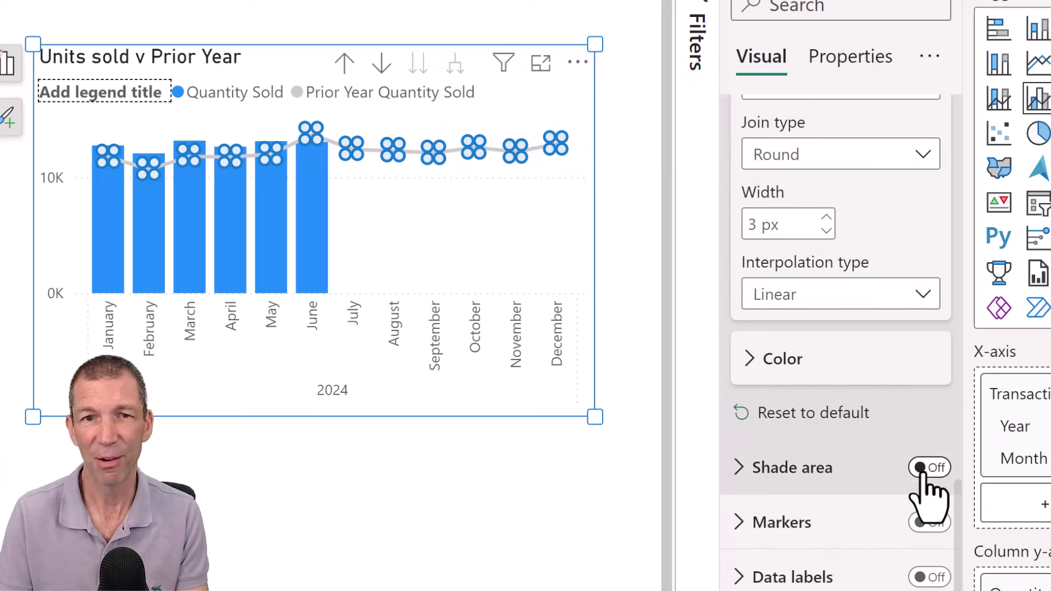
pyautogui.click(924, 468)
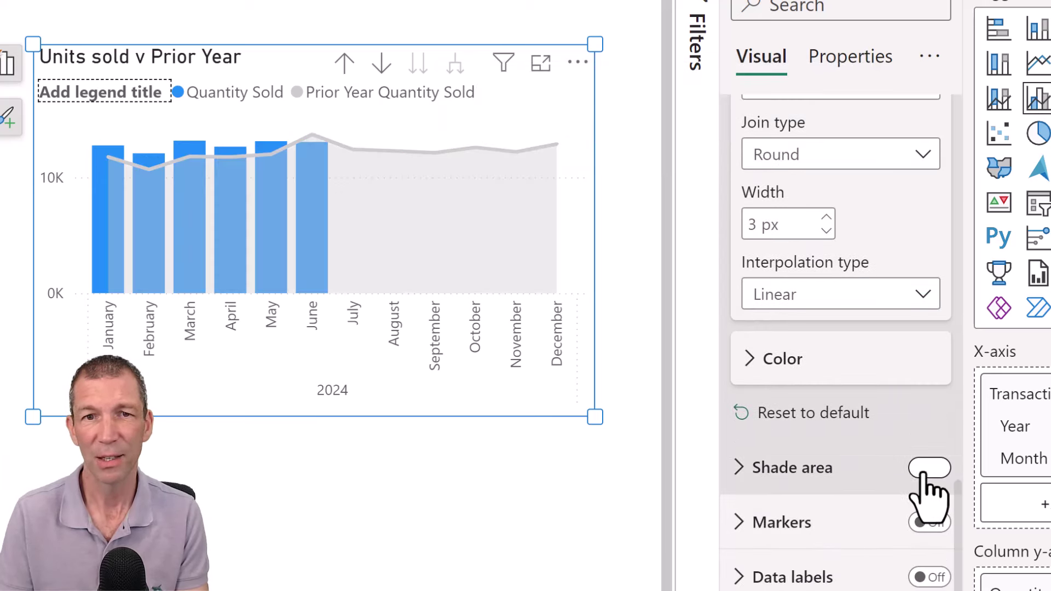
# Step: Retitle the chart 'Units Sold'
pyautogui.click(106, 211)
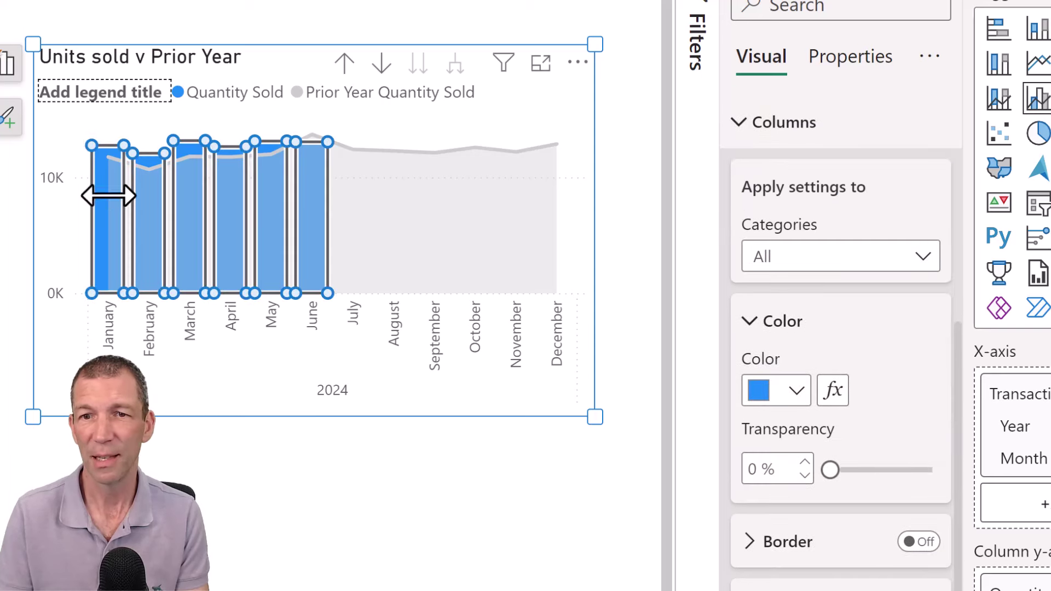
pyautogui.click(110, 70)
pyautogui.doubleClick(224, 59)
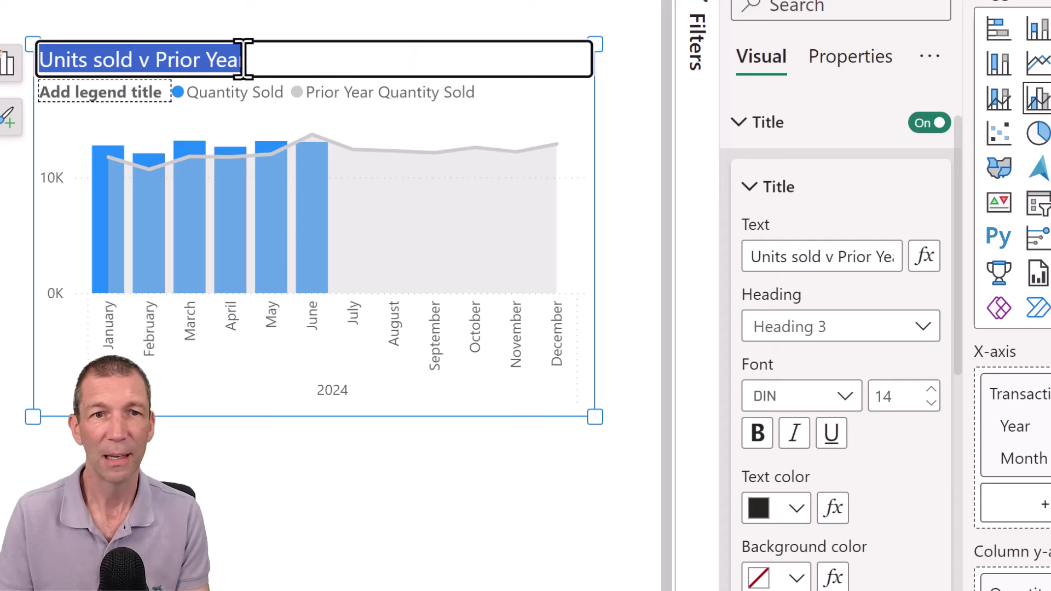
pyautogui.write('Units Sold')
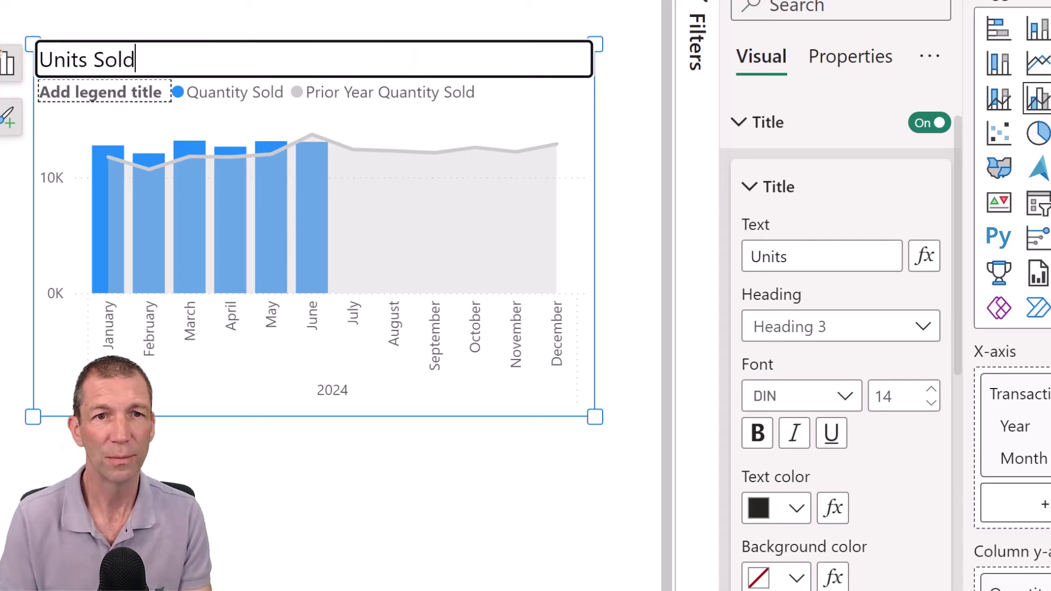
pyautogui.press('Return')
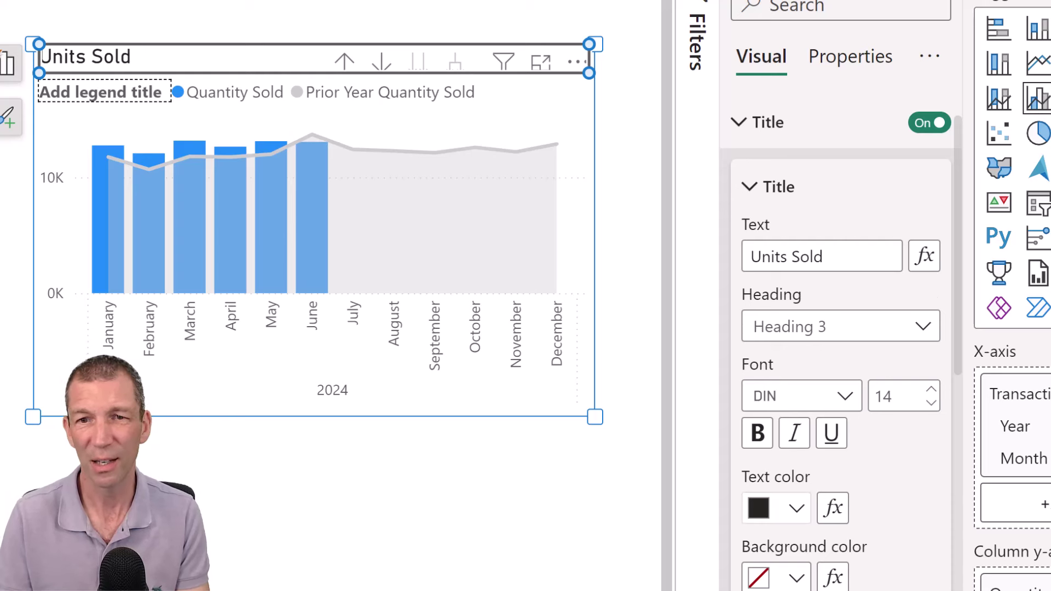
pyautogui.scroll(-8, 810, 440)
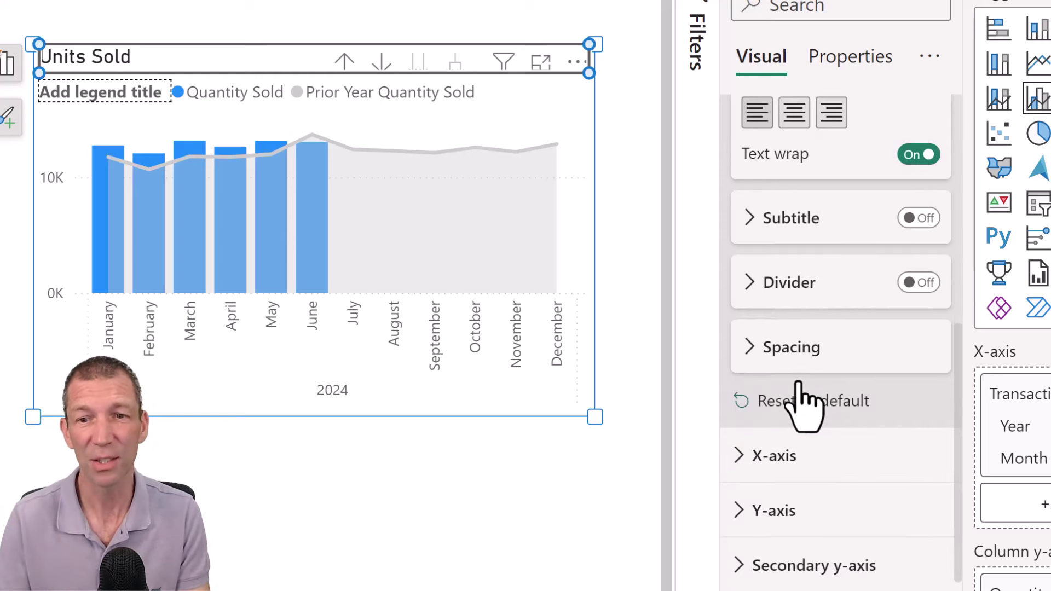
pyautogui.scroll(-5, 803, 408)
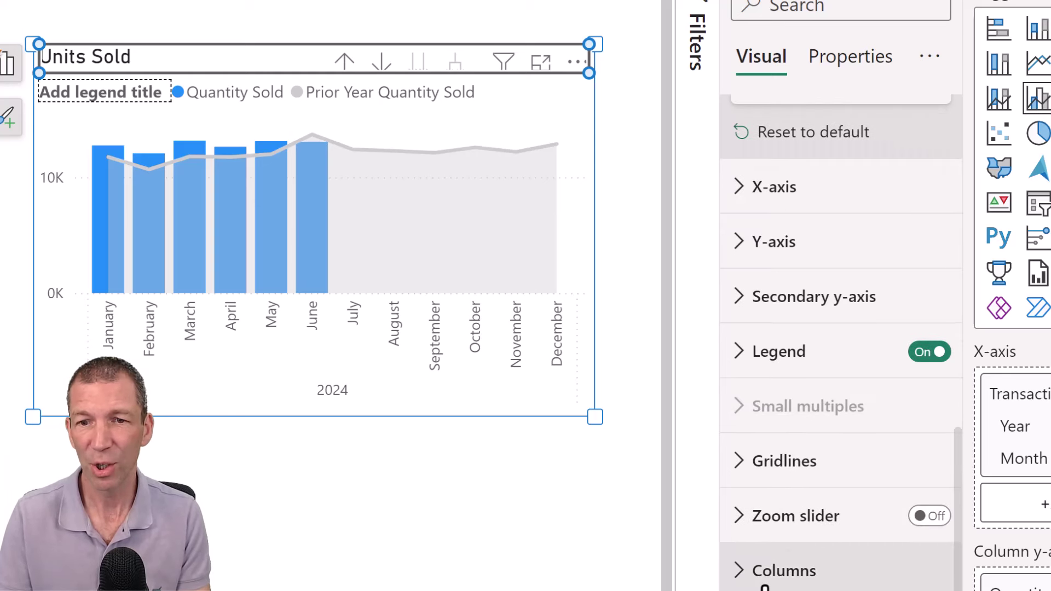
pyautogui.click(765, 570)
pyautogui.scroll(-7, 764, 572)
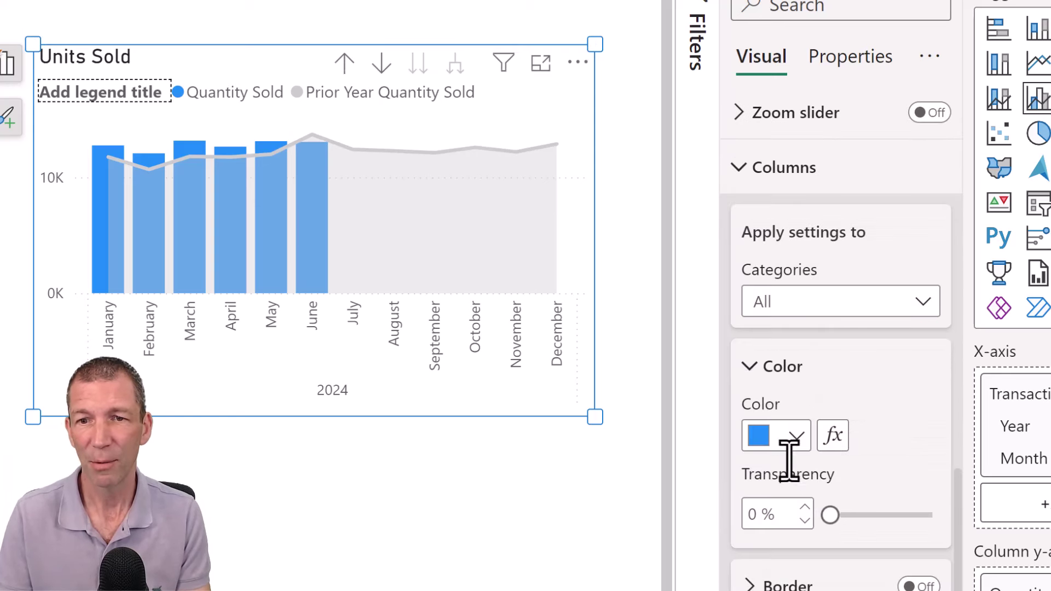
# Step: Colour the Quantity Sold columns black
pyautogui.click(790, 440)
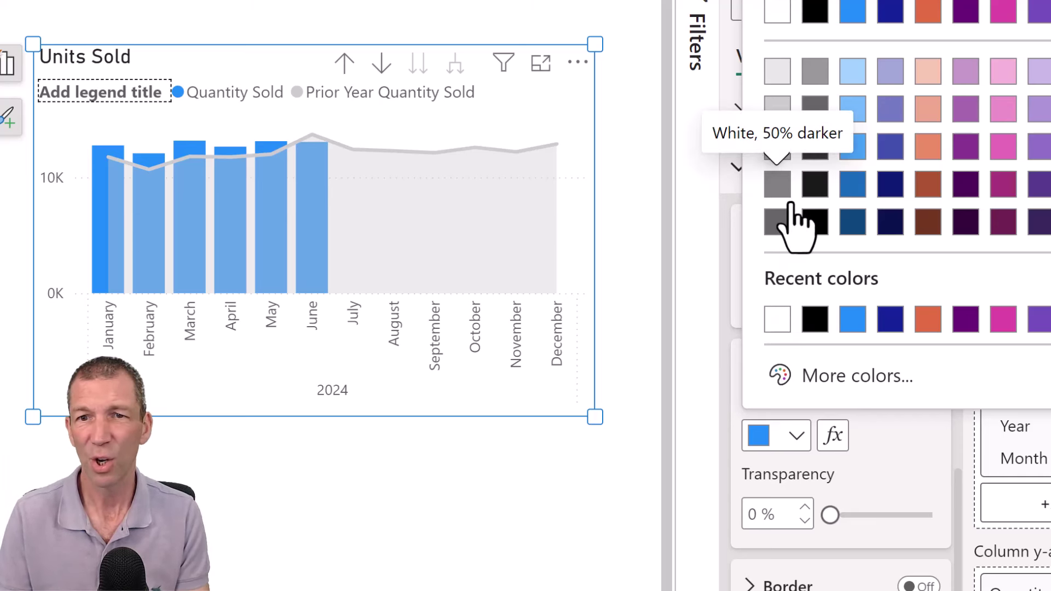
pyautogui.click(782, 229)
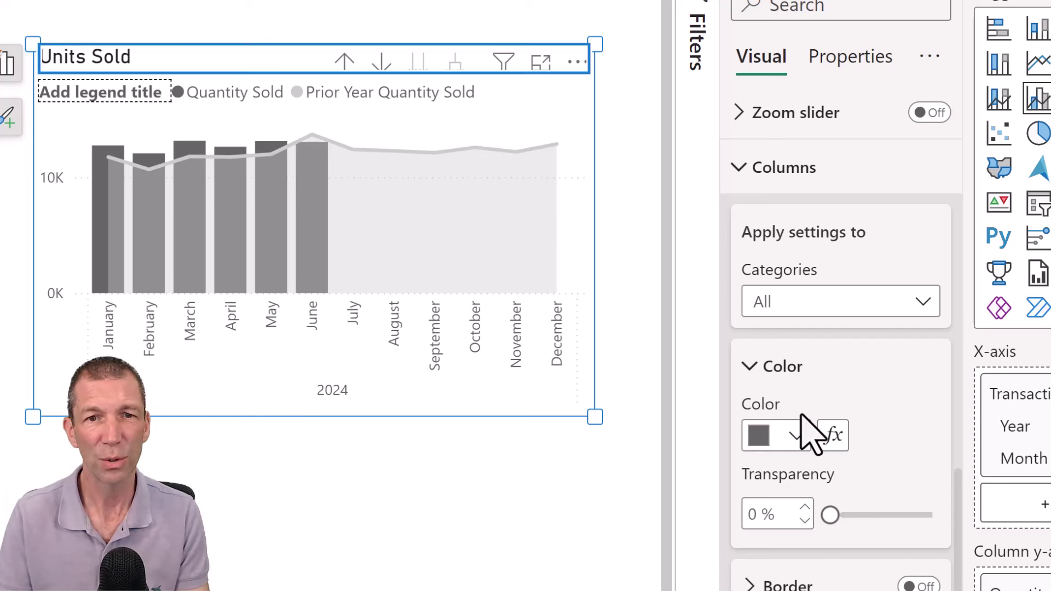
pyautogui.click(796, 436)
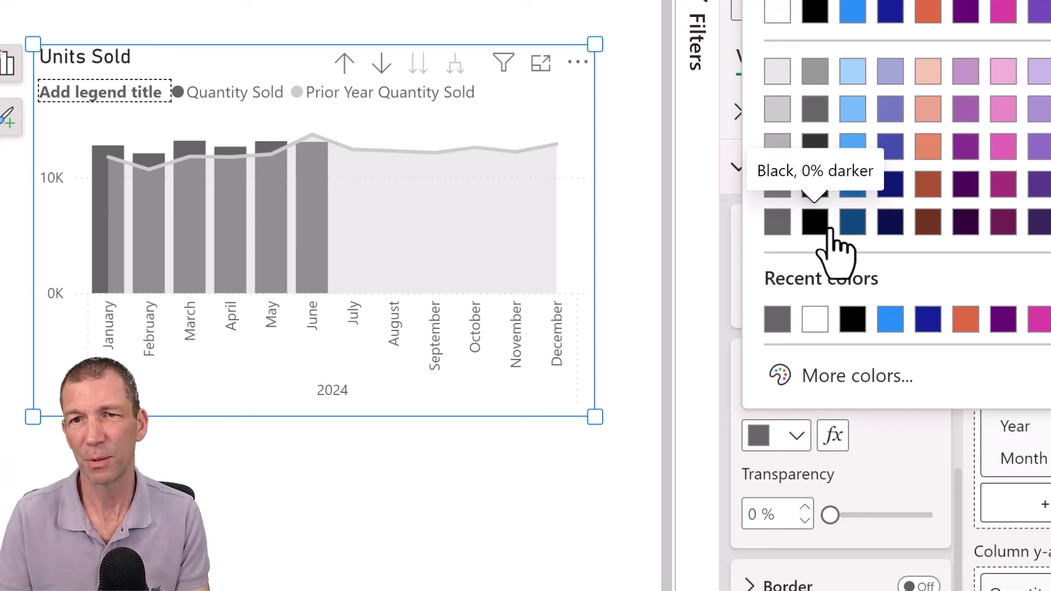
pyautogui.click(817, 16)
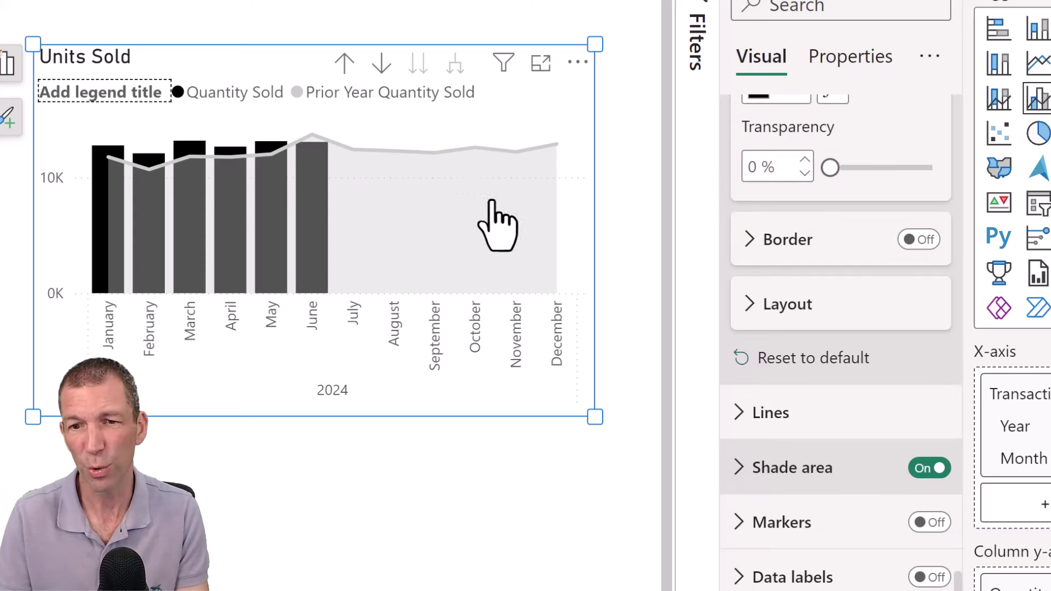
# Step: Turn on data labels but hide them for the Prior Year Quantity Sold series
pyautogui.click(911, 581)
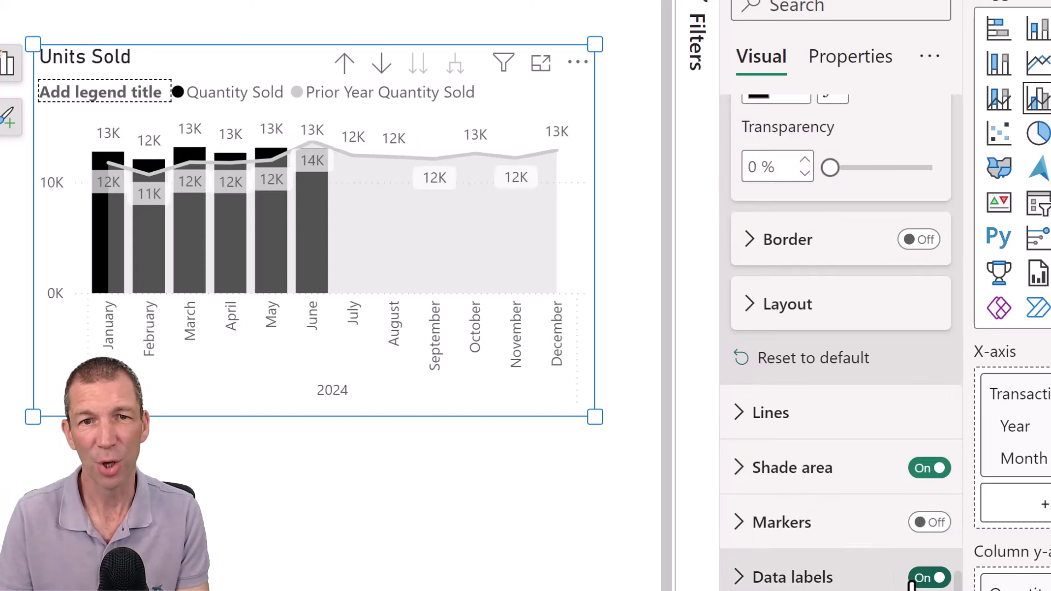
pyautogui.click(776, 581)
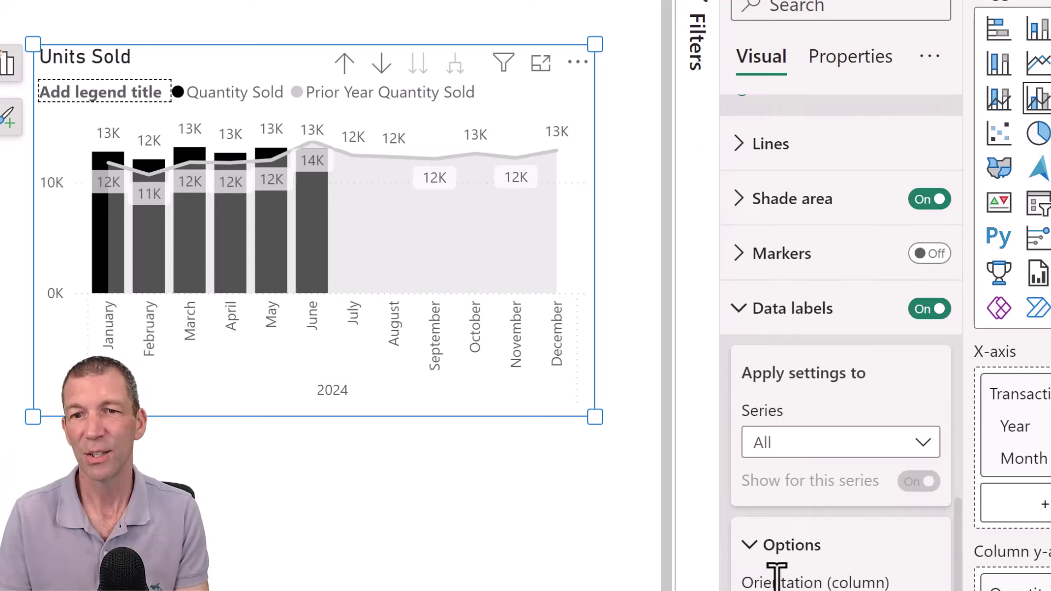
pyautogui.click(800, 451)
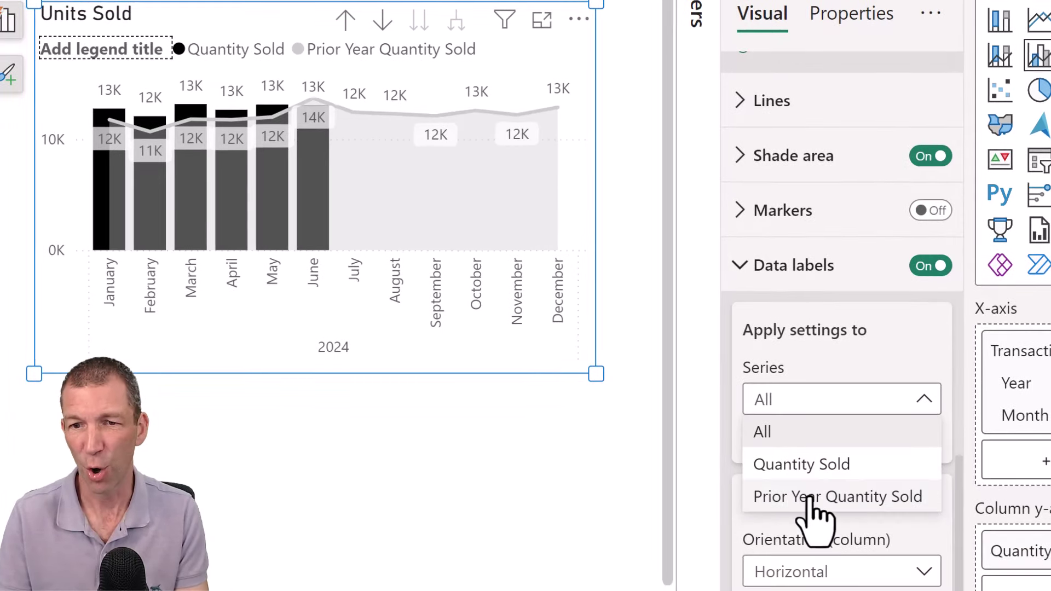
pyautogui.click(810, 540)
pyautogui.scroll(-3, 814, 514)
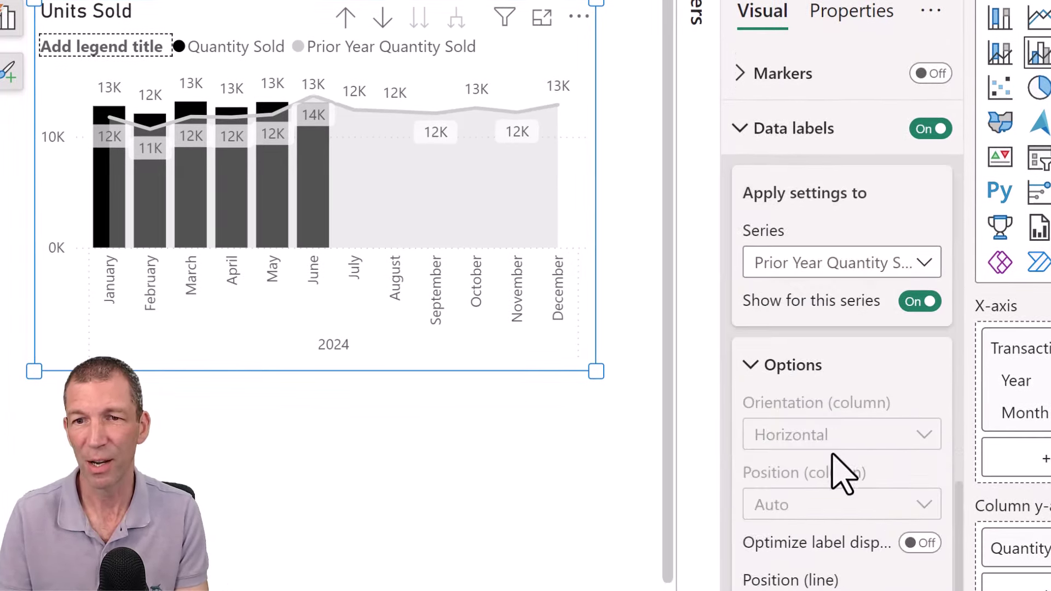
pyautogui.click(920, 301)
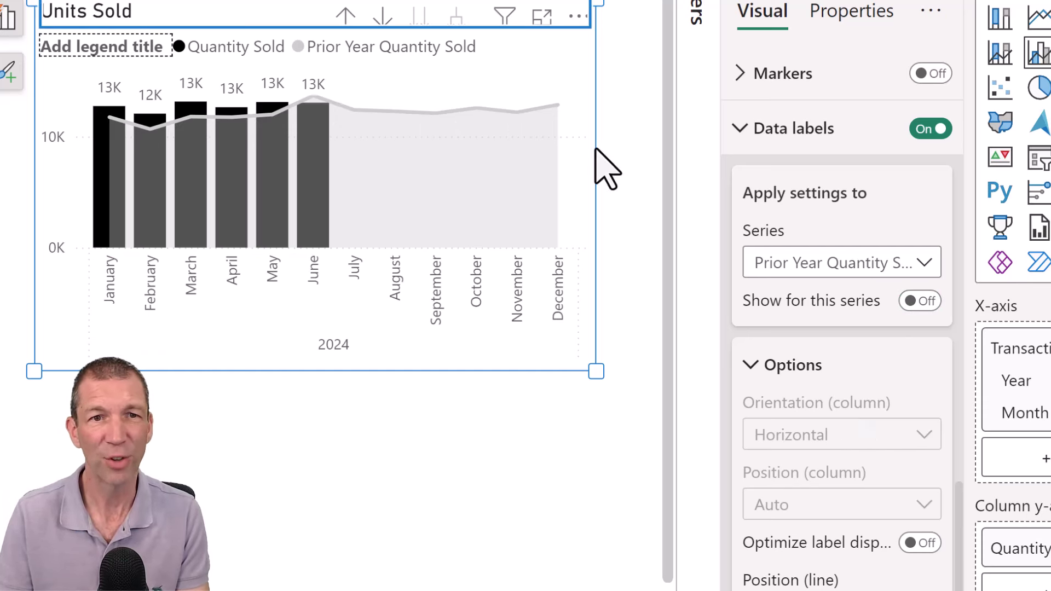
pyautogui.press('Escape')
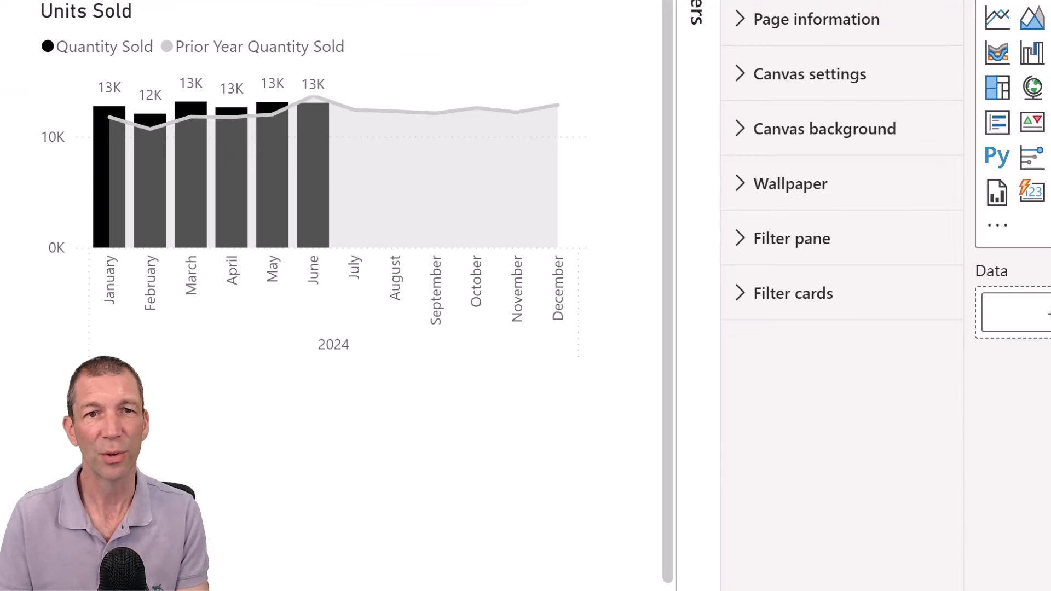
# Step: Add a light grey 'v Prior Year' subtitle to the Units Sold chart
pyautogui.click(207, 52)
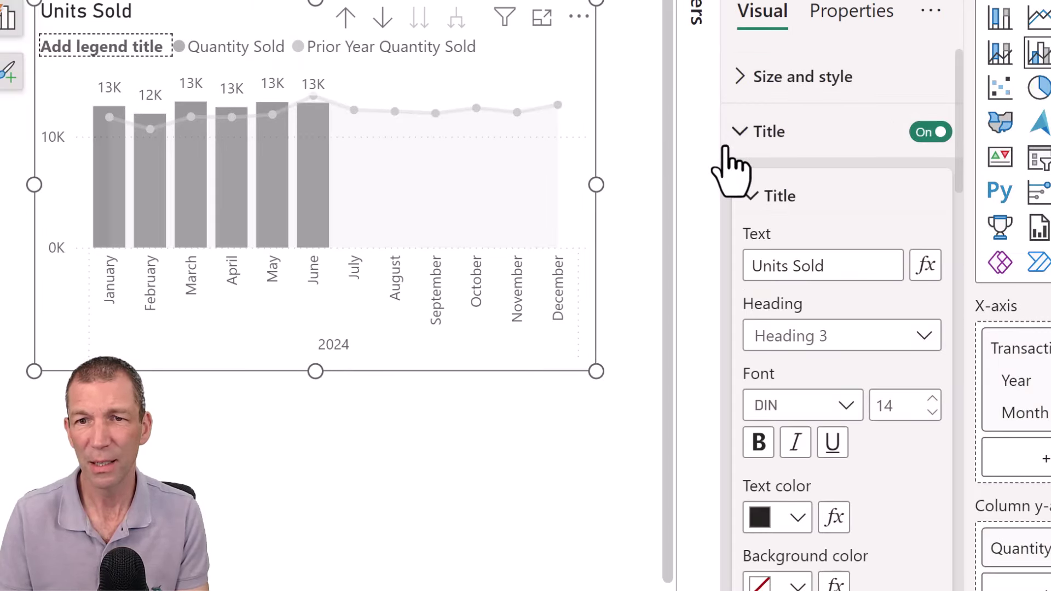
pyautogui.scroll(-8, 774, 219)
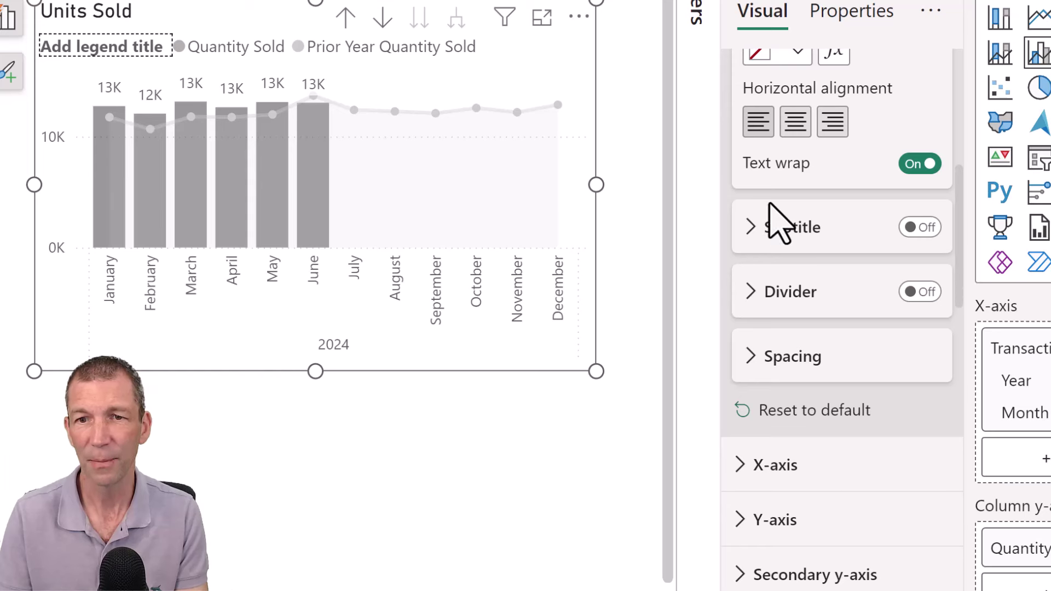
pyautogui.click(920, 228)
pyautogui.click(802, 233)
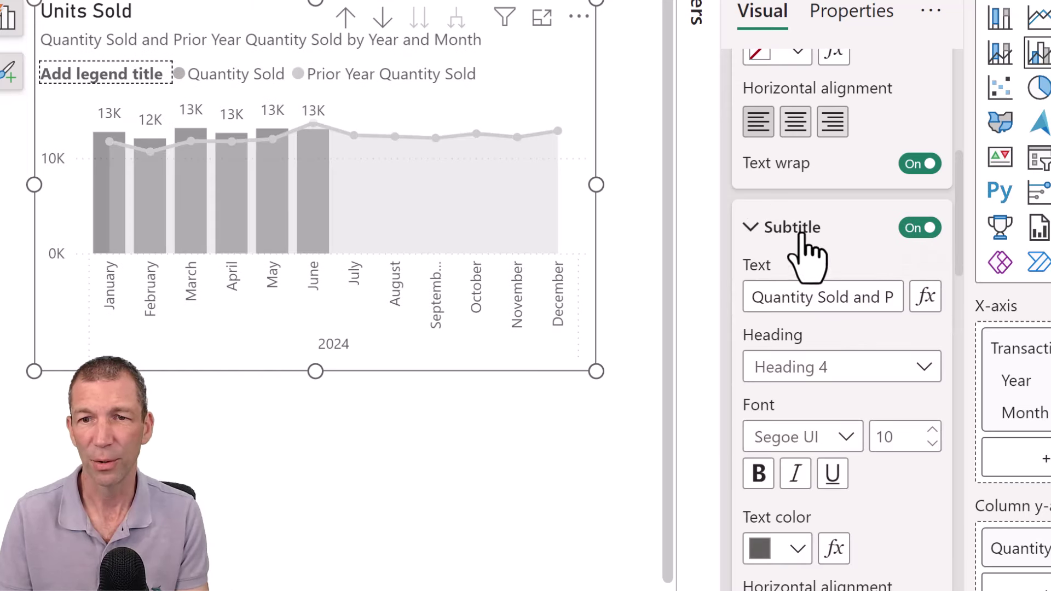
pyautogui.tripleClick(783, 297)
pyautogui.write('v Prior Year')
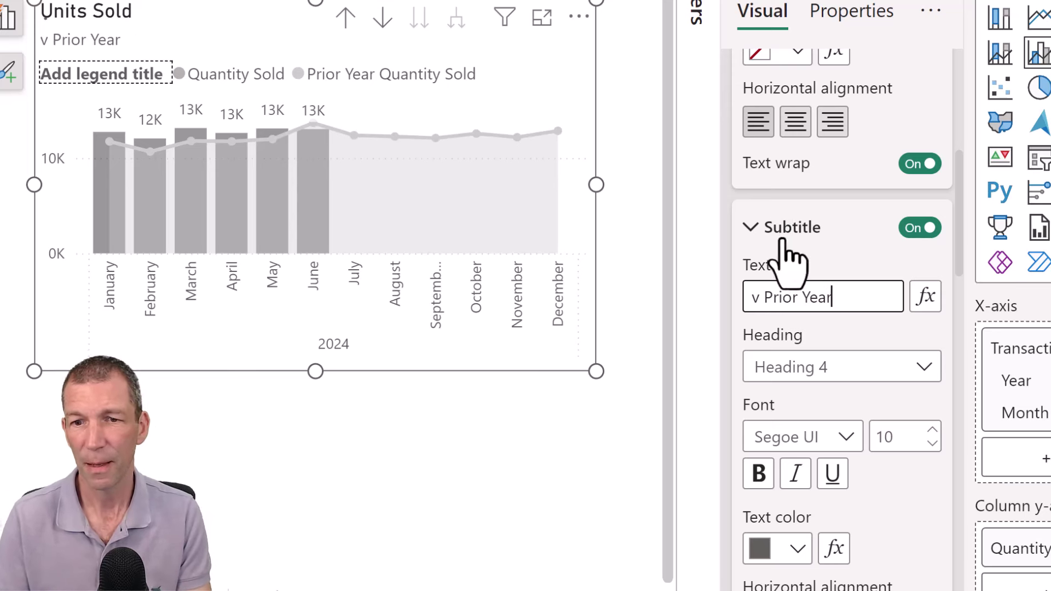
pyautogui.click(794, 550)
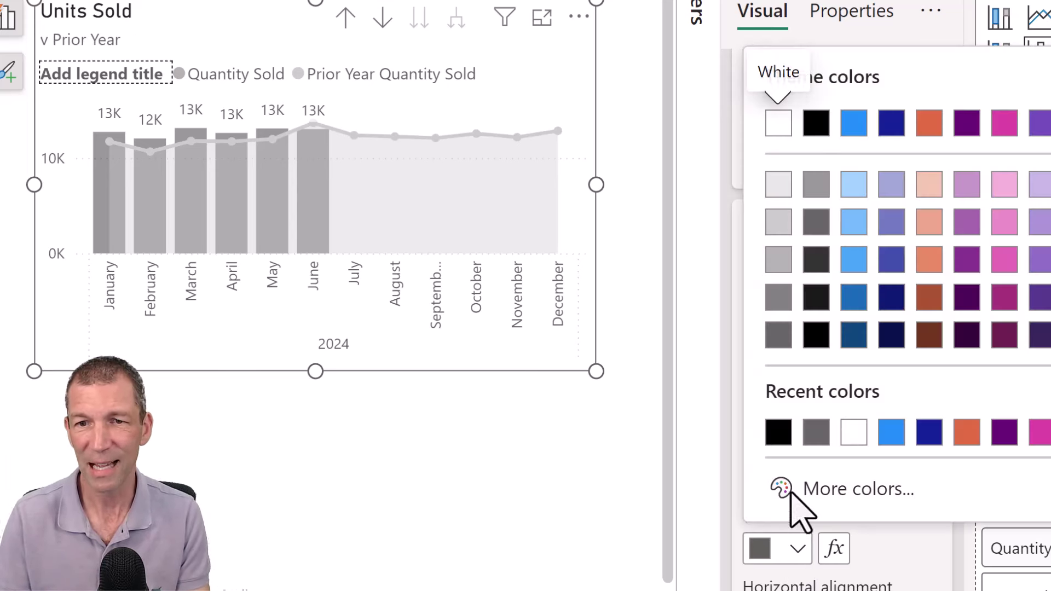
pyautogui.click(779, 298)
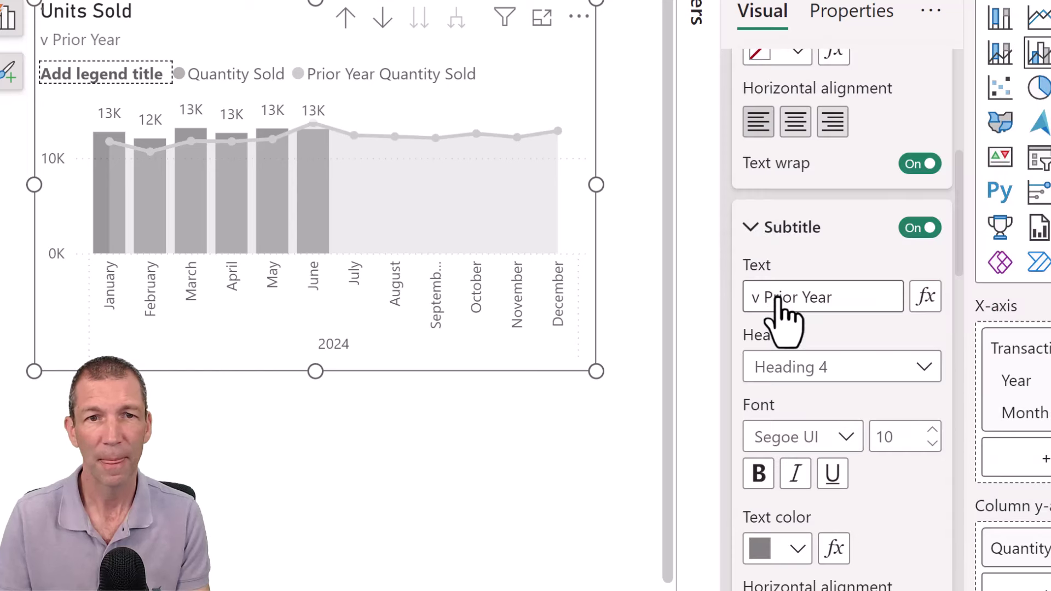
# Step: Turn on a light grey divider under the chart title
pyautogui.scroll(-5, 783, 317)
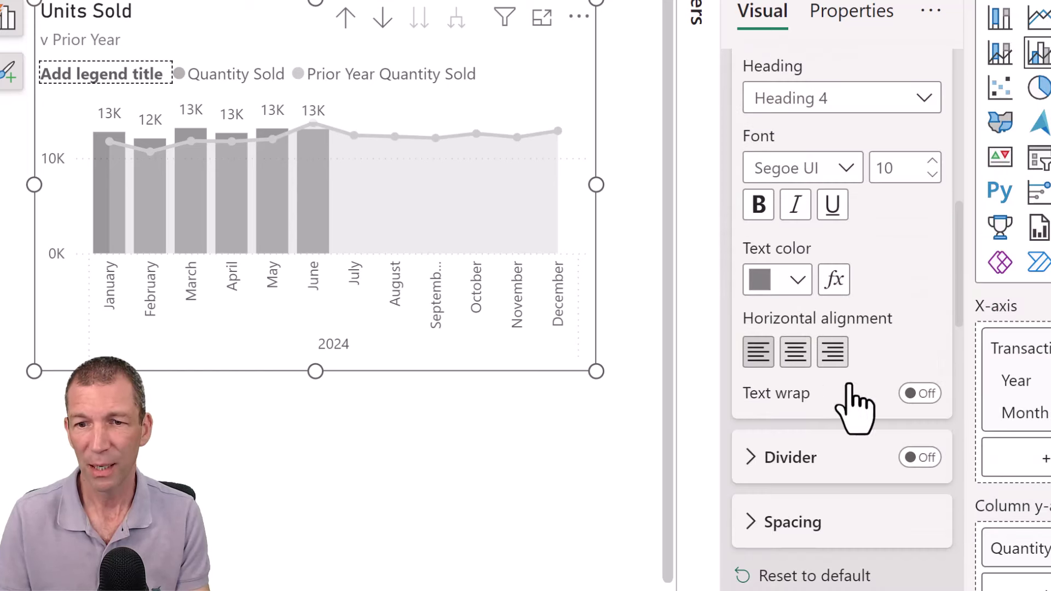
pyautogui.click(910, 459)
pyautogui.click(790, 465)
pyautogui.scroll(-5, 788, 476)
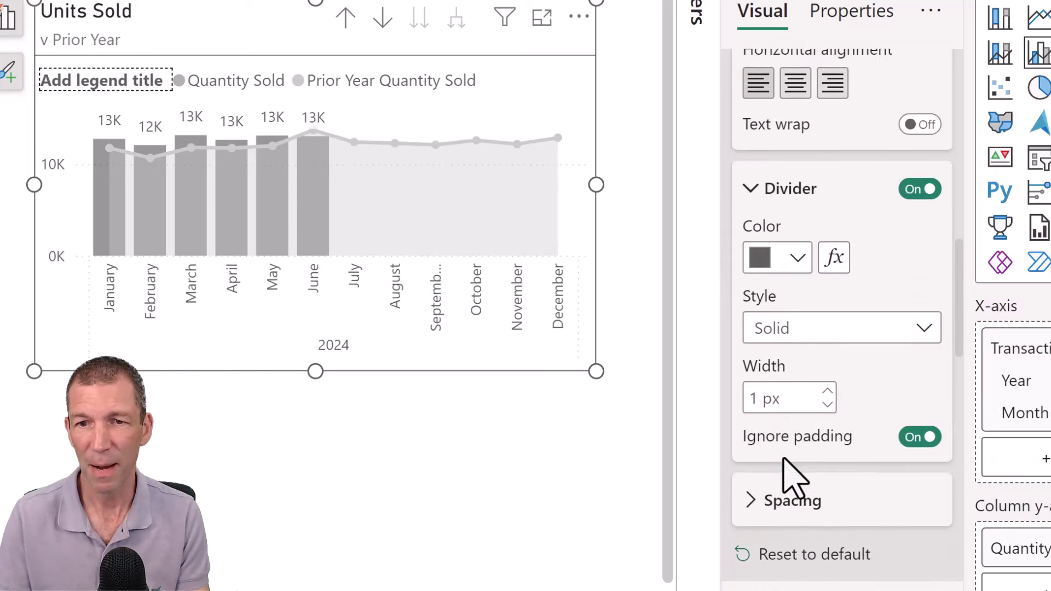
pyautogui.click(797, 261)
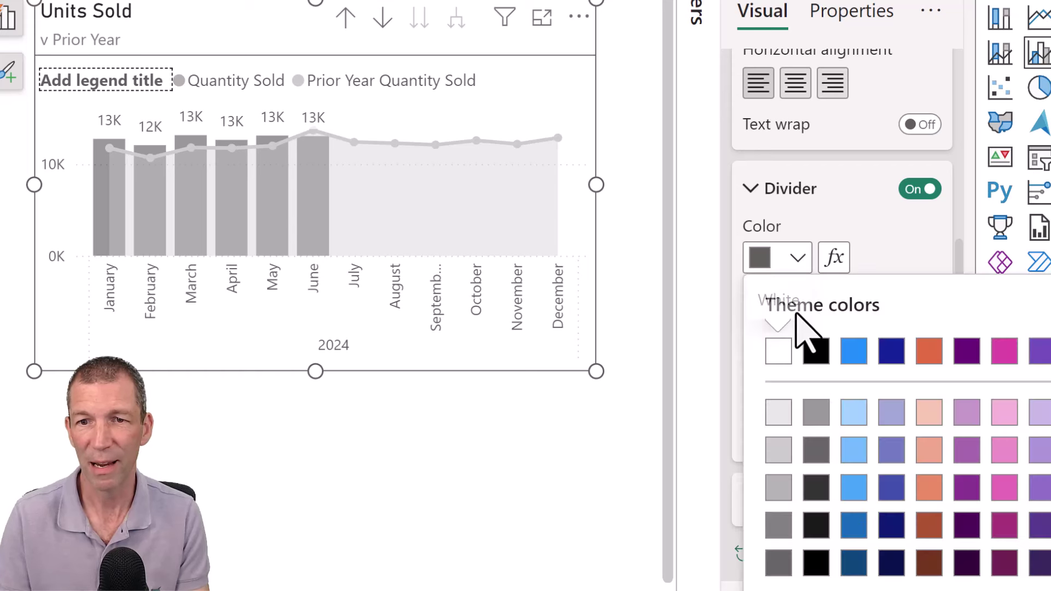
pyautogui.click(777, 494)
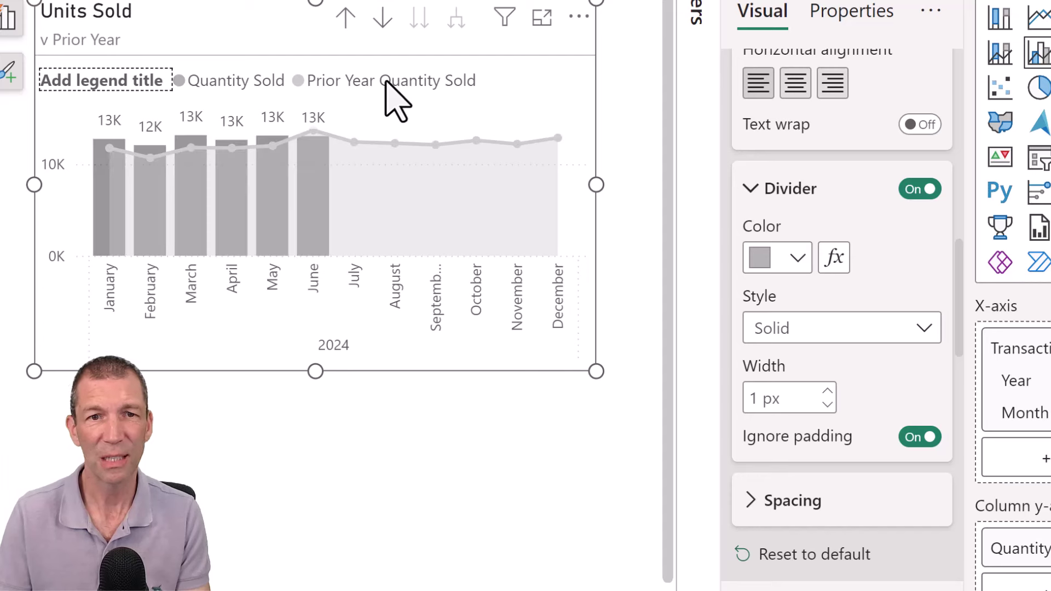
# Step: Delete the chart's legend
pyautogui.click(272, 99)
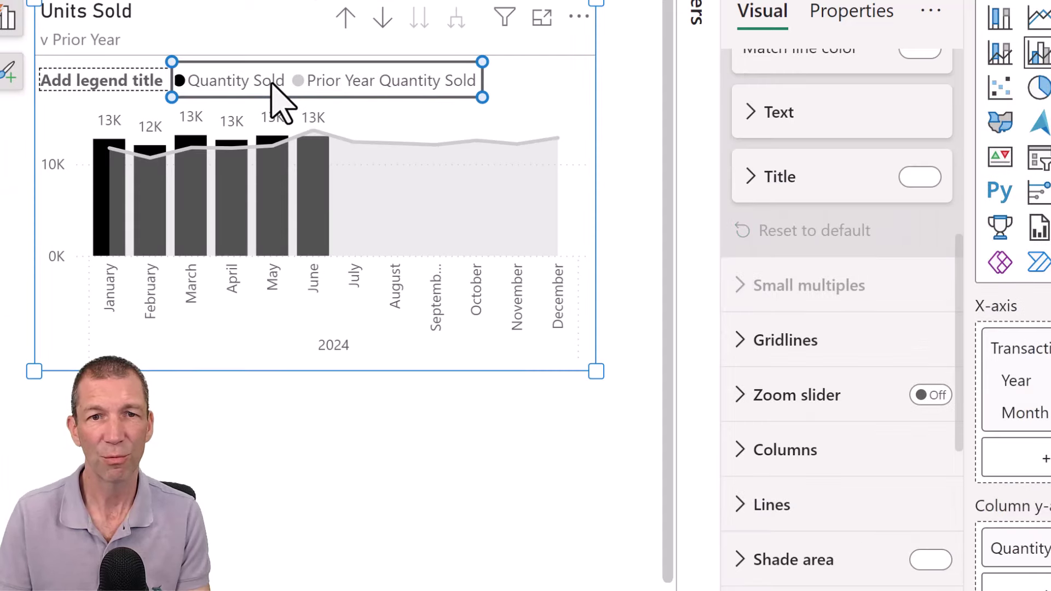
pyautogui.rightClick(273, 99)
pyautogui.click(350, 106)
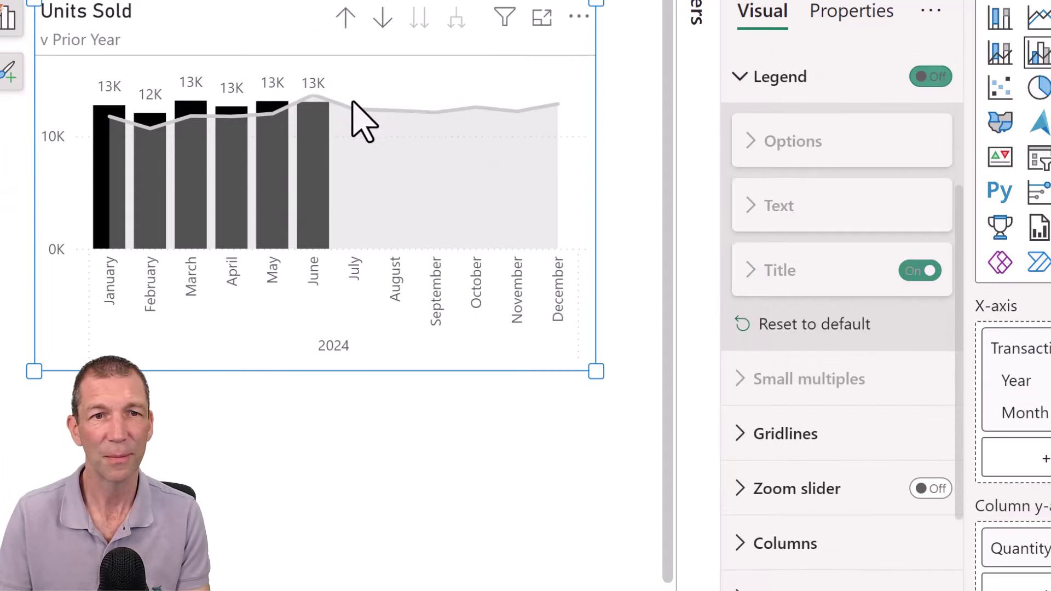
pyautogui.click(228, 550)
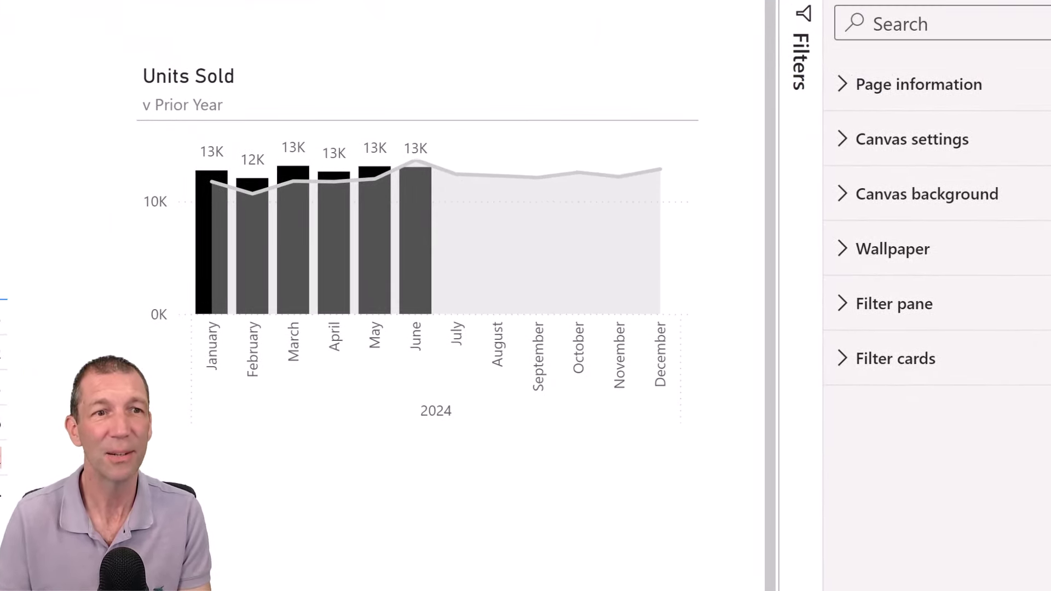
# Step: Align the Units Sold chart, then paste a copy of it directly beneath the original
pyautogui.moveTo(273, 127); pyautogui.dragTo(229, 55)
pyautogui.click(237, 512)
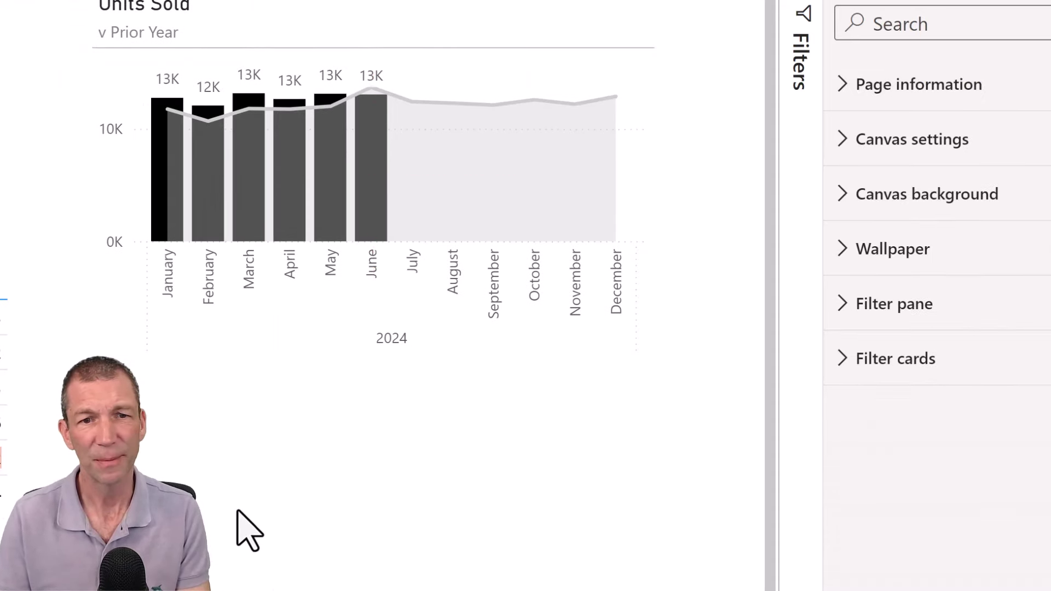
pyautogui.scroll(-3, 237, 512)
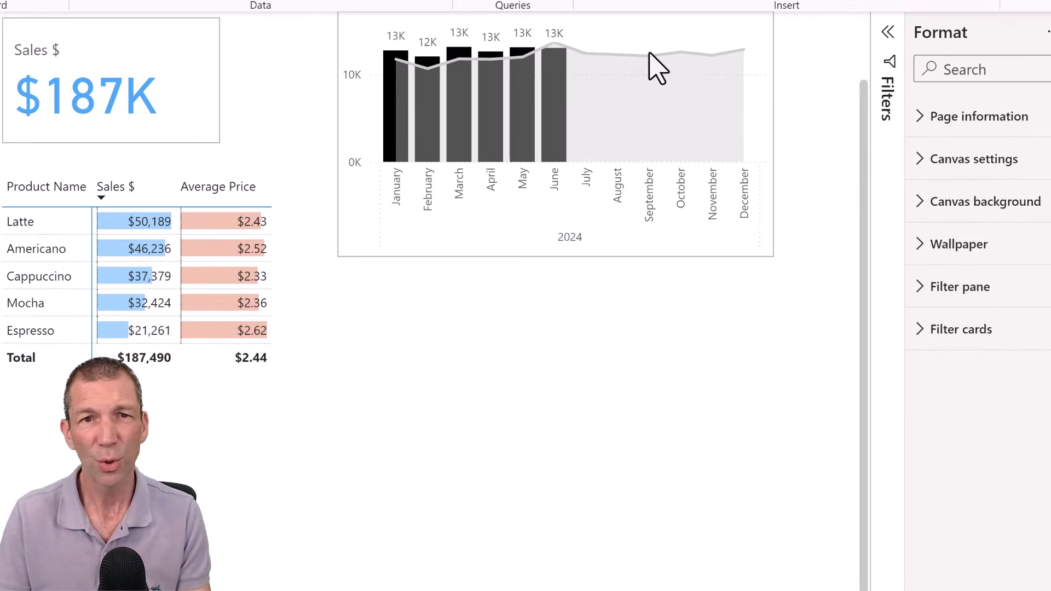
pyautogui.click(668, 53)
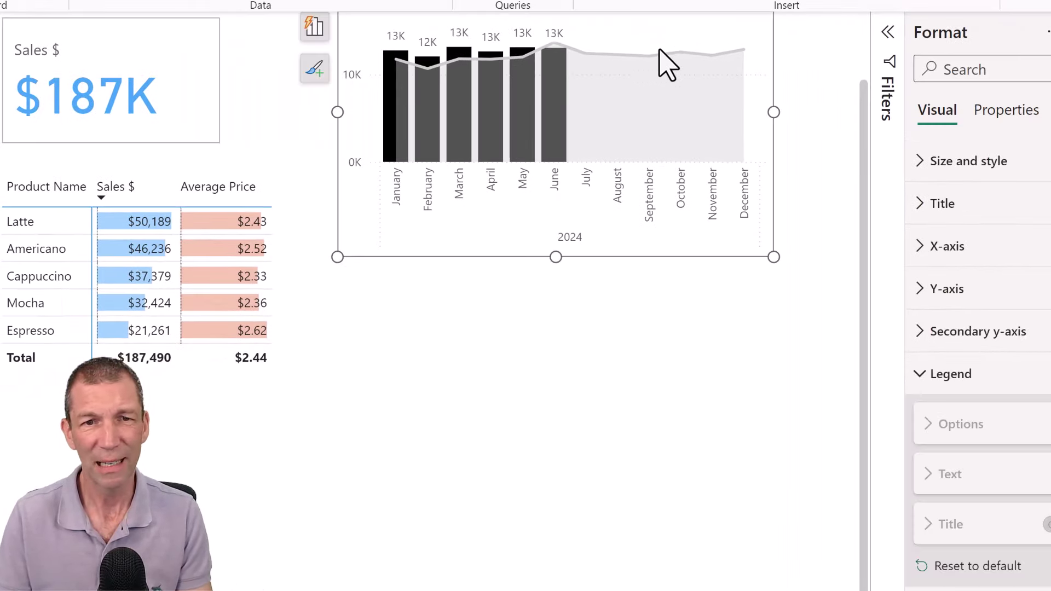
pyautogui.hotkey('ctrl', 'v')
pyautogui.moveTo(647, 241); pyautogui.dragTo(644, 532)
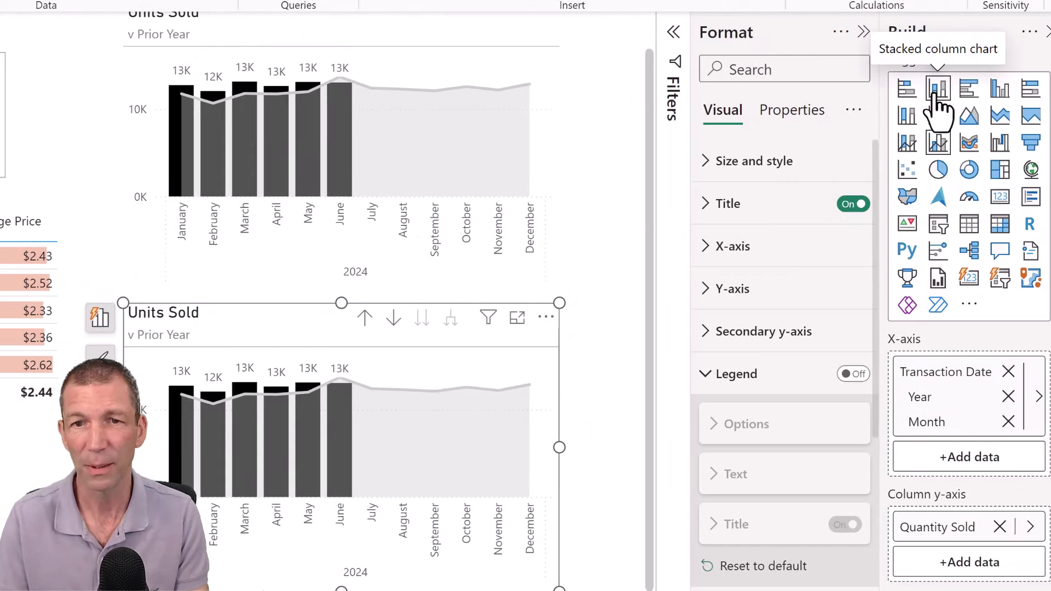
# Step: Switch the copy to a stacked column chart and remove its Quantity Sold measures
pyautogui.click(936, 90)
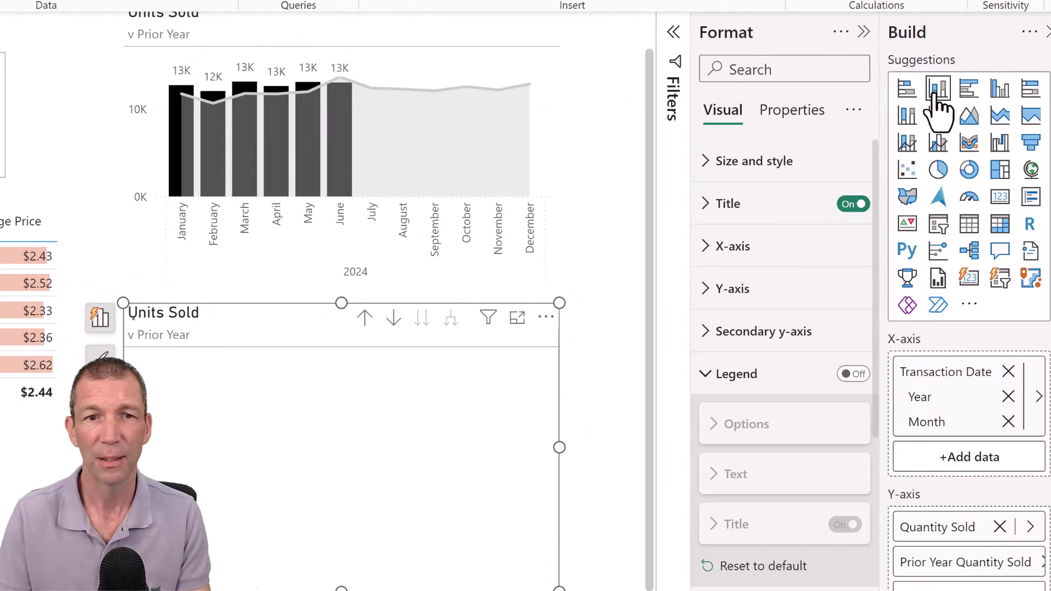
pyautogui.scroll(-2, 979, 273)
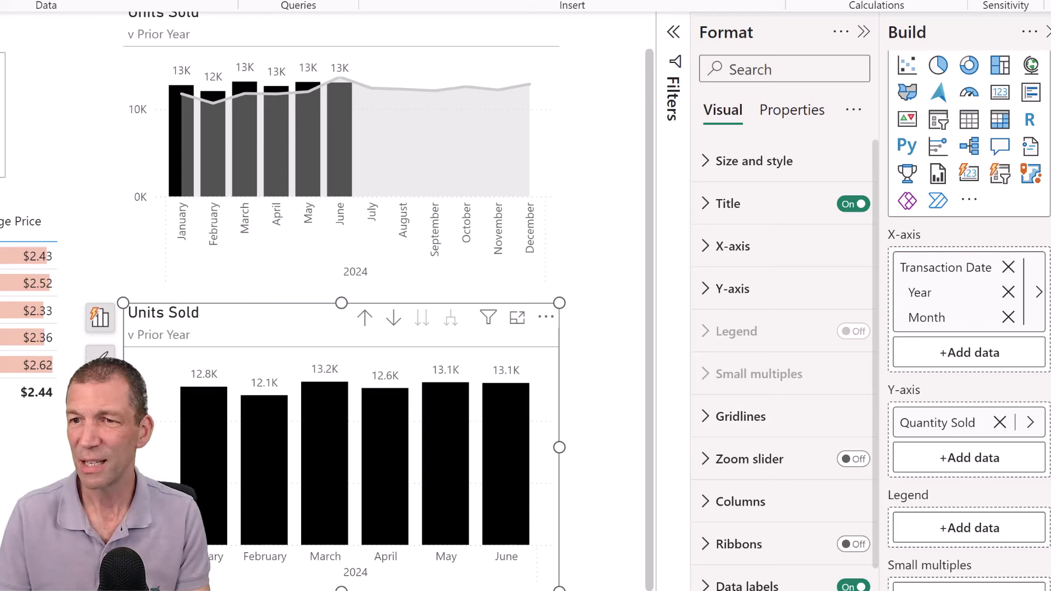
pyautogui.click(999, 422)
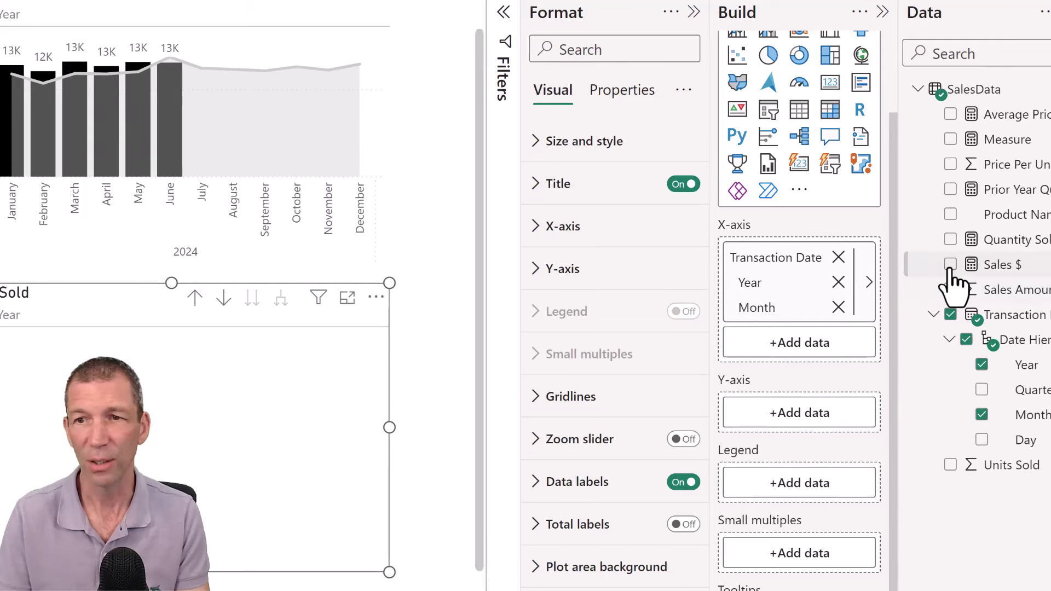
# Step: Add Sales $ to the Y-axis and Product Name to the Legend, and turn the legend on
pyautogui.click(950, 265)
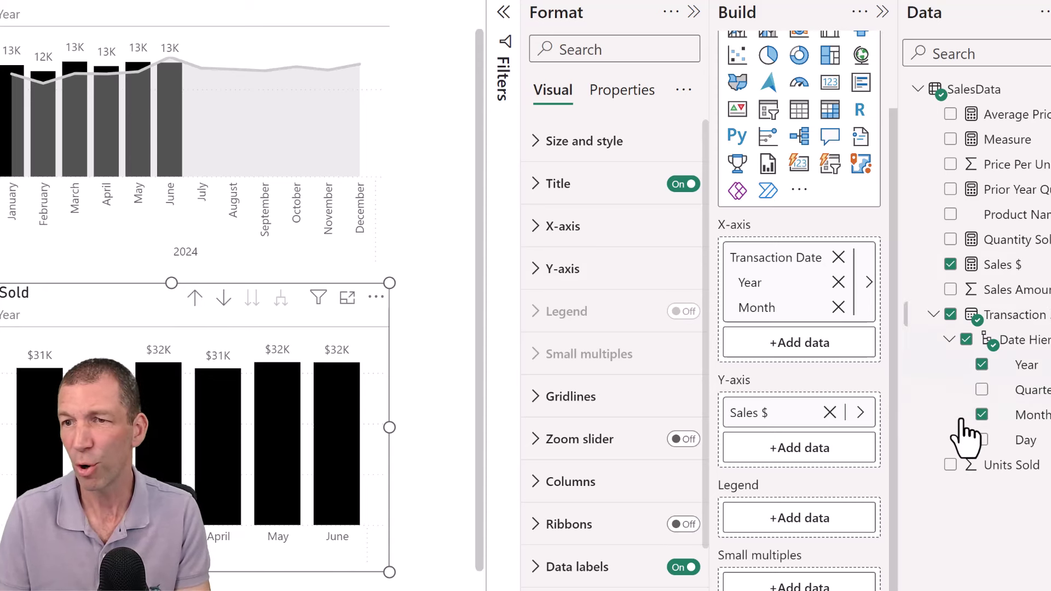
pyautogui.click(951, 215)
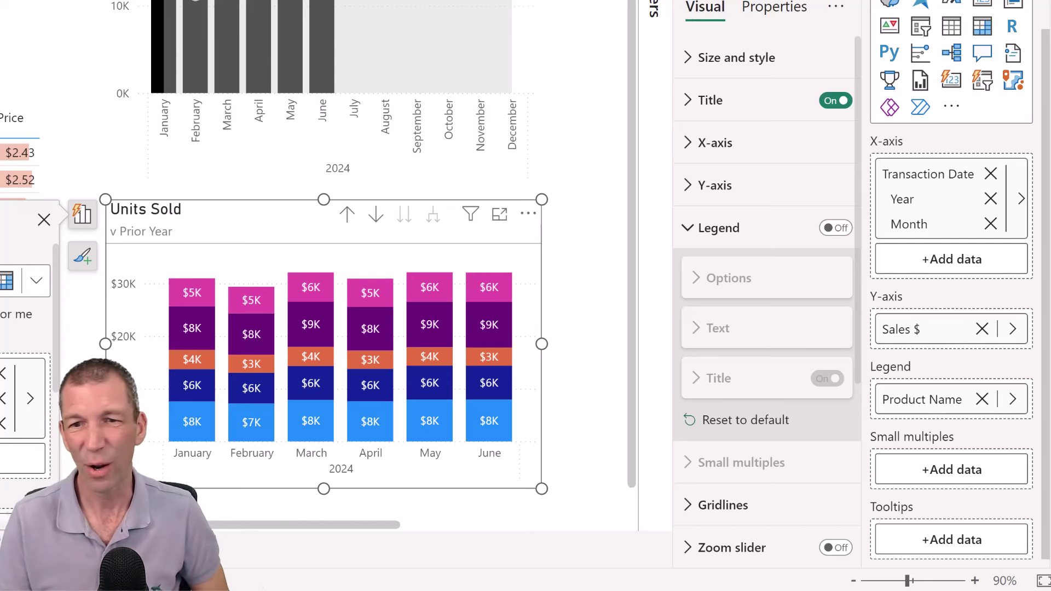
pyautogui.scroll(-2, 767, 329)
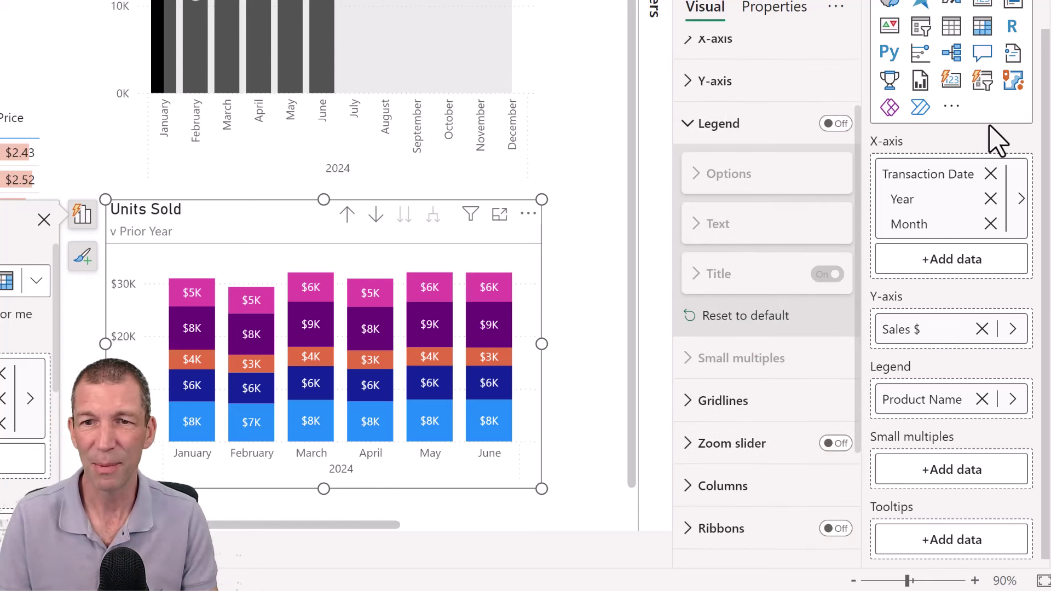
pyautogui.click(834, 125)
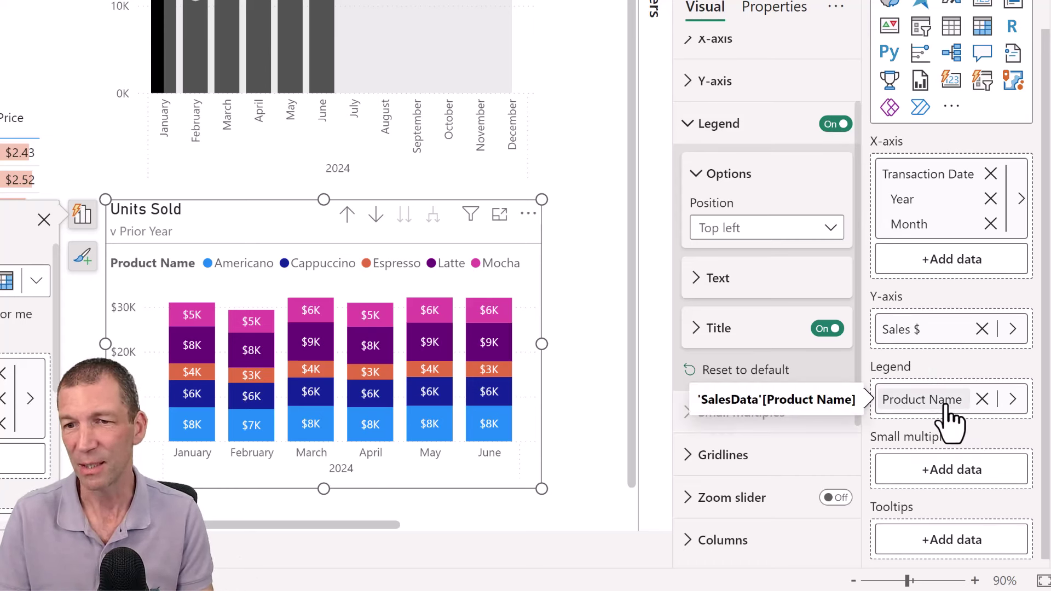
# Step: Split the copy into one small chart per product and change it to an area chart
pyautogui.moveTo(948, 414); pyautogui.dragTo(954, 482)
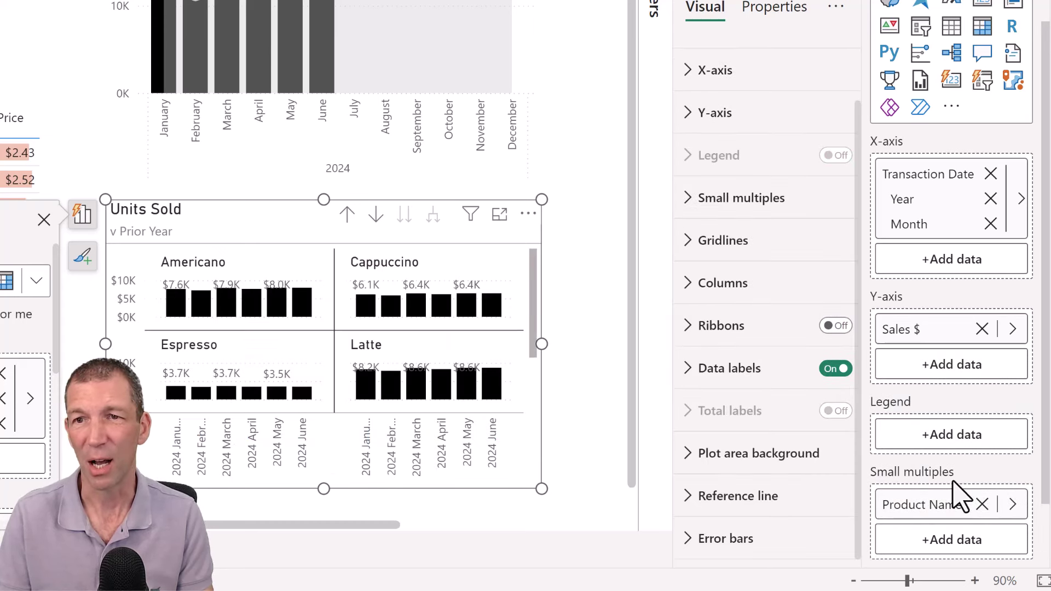
pyautogui.scroll(2, 955, 495)
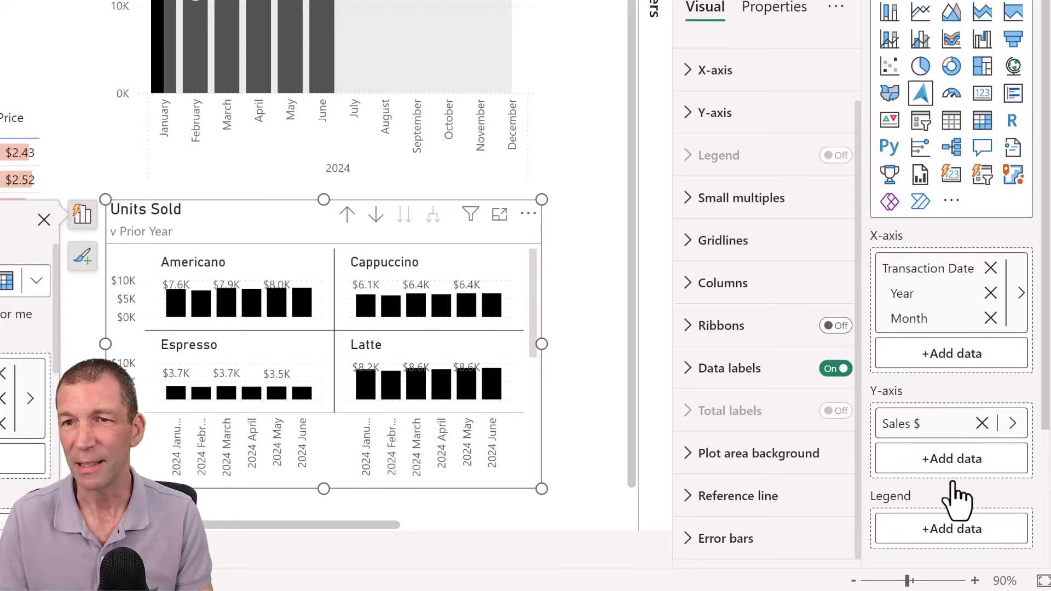
pyautogui.click(953, 17)
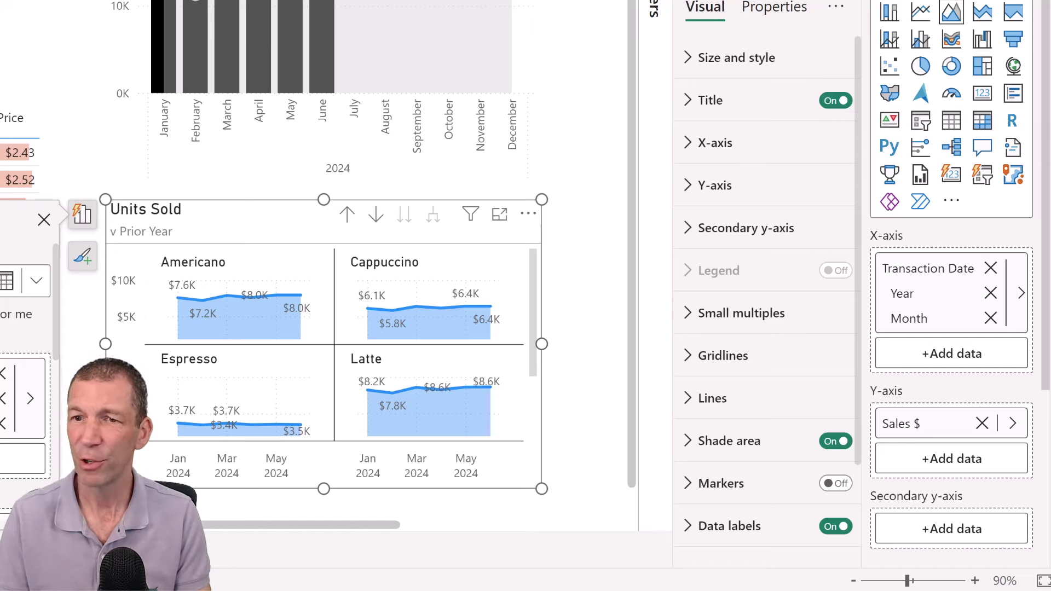
# Step: Put Average Price on a secondary y-axis with its range minimum set to 0
pyautogui.moveTo(1048, 116); pyautogui.dragTo(925, 467)
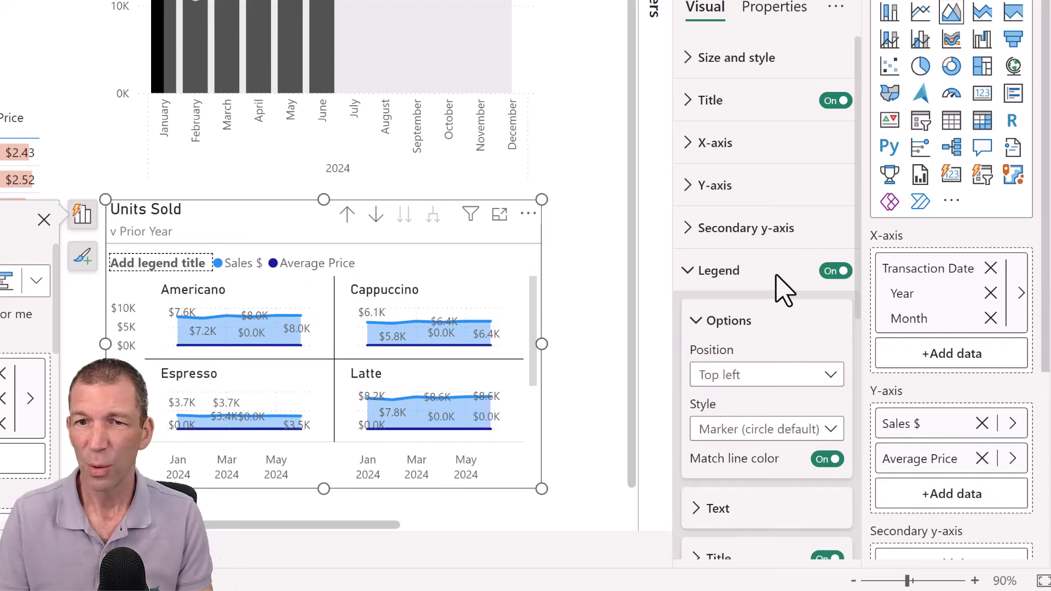
pyautogui.click(748, 229)
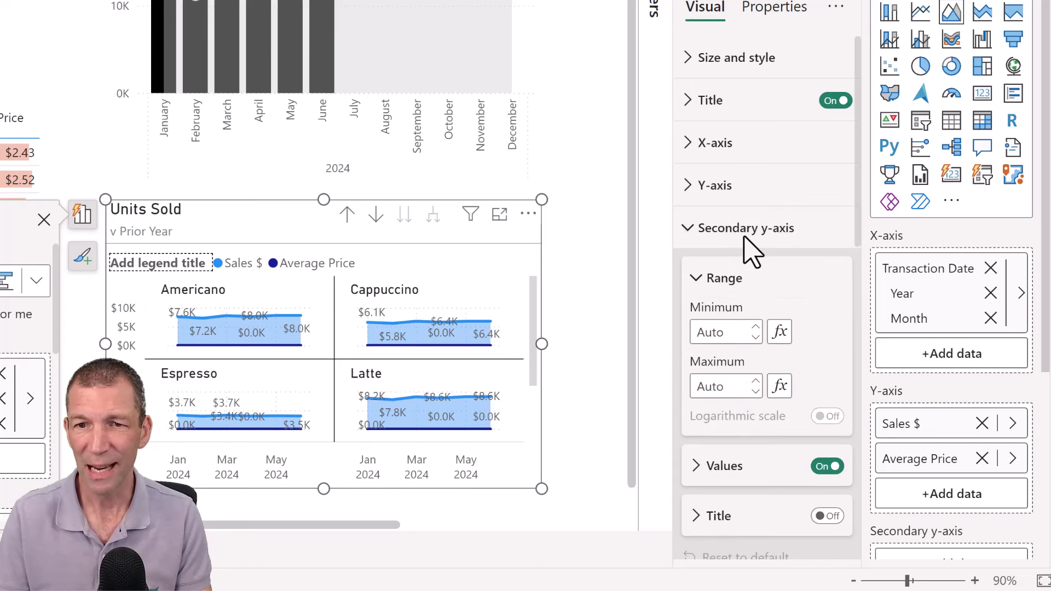
pyautogui.scroll(-4, 750, 252)
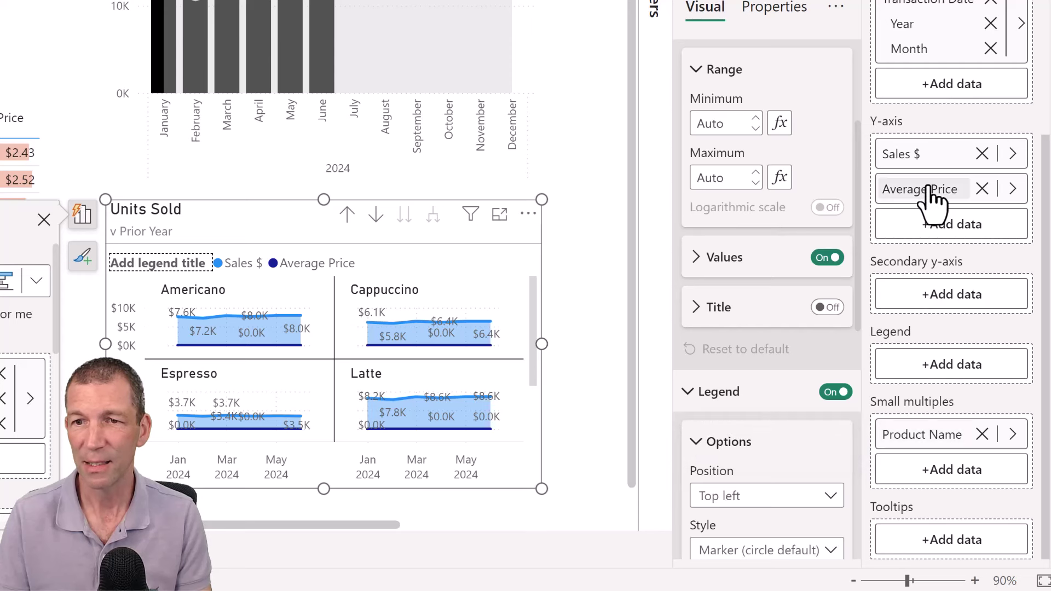
pyautogui.moveTo(933, 200); pyautogui.dragTo(926, 305)
pyautogui.scroll(4, 765, 276)
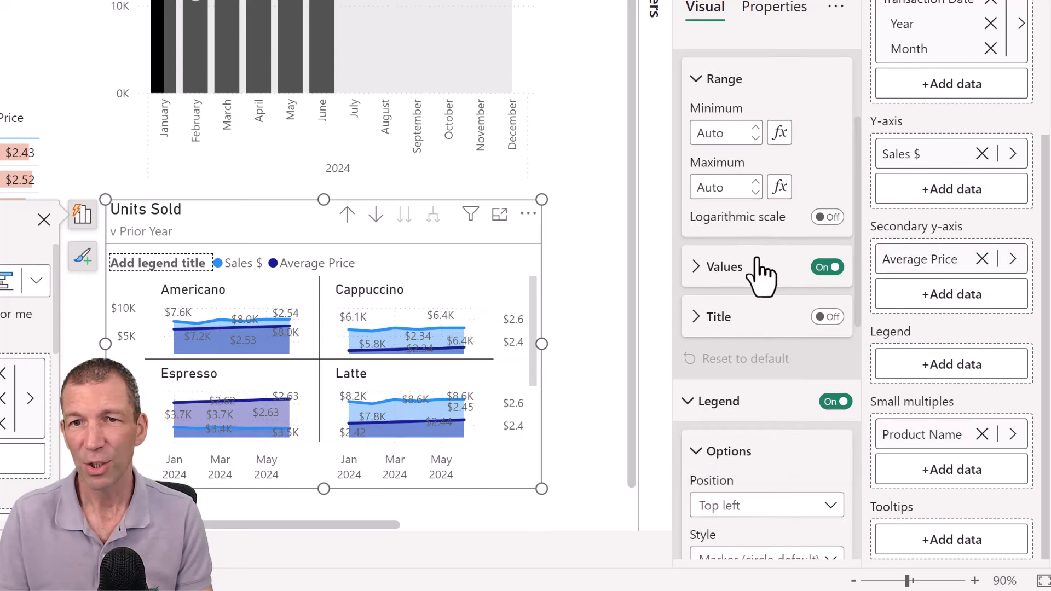
pyautogui.click(718, 331)
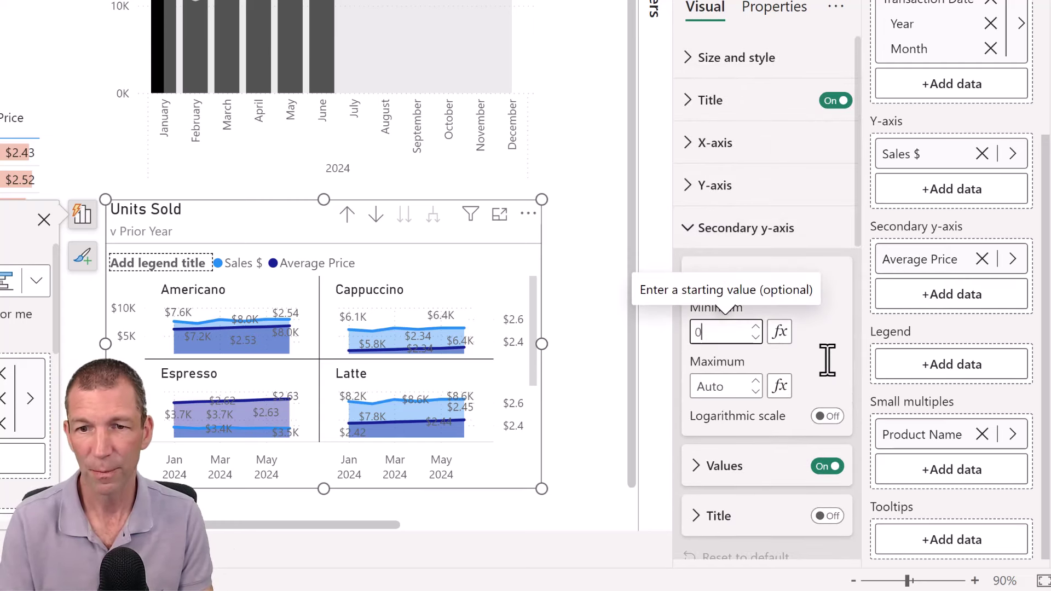
pyautogui.press('Return')
pyautogui.scroll(-2, 771, 399)
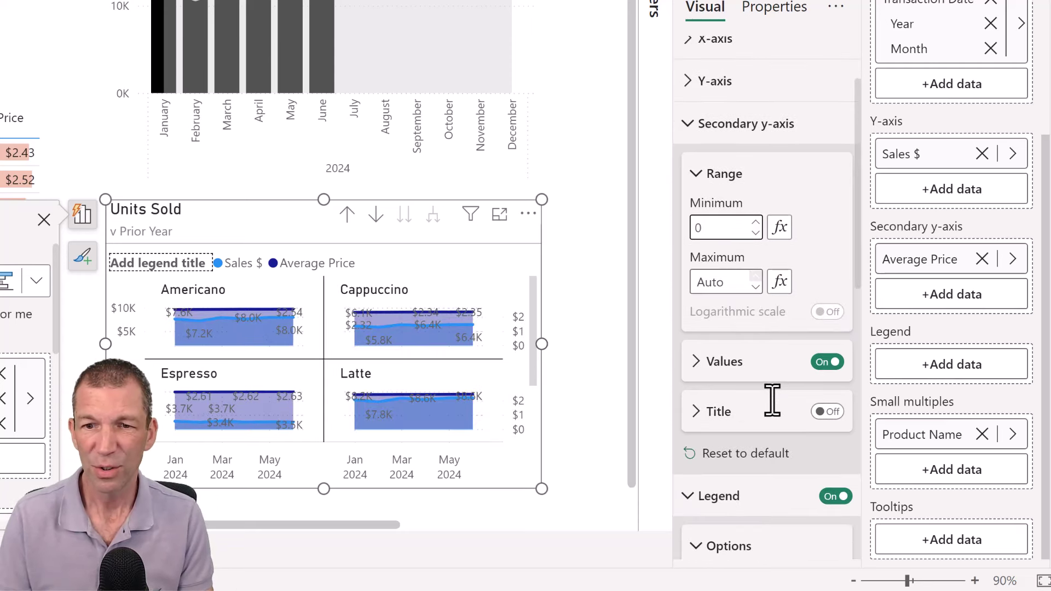
pyautogui.scroll(-2, 775, 416)
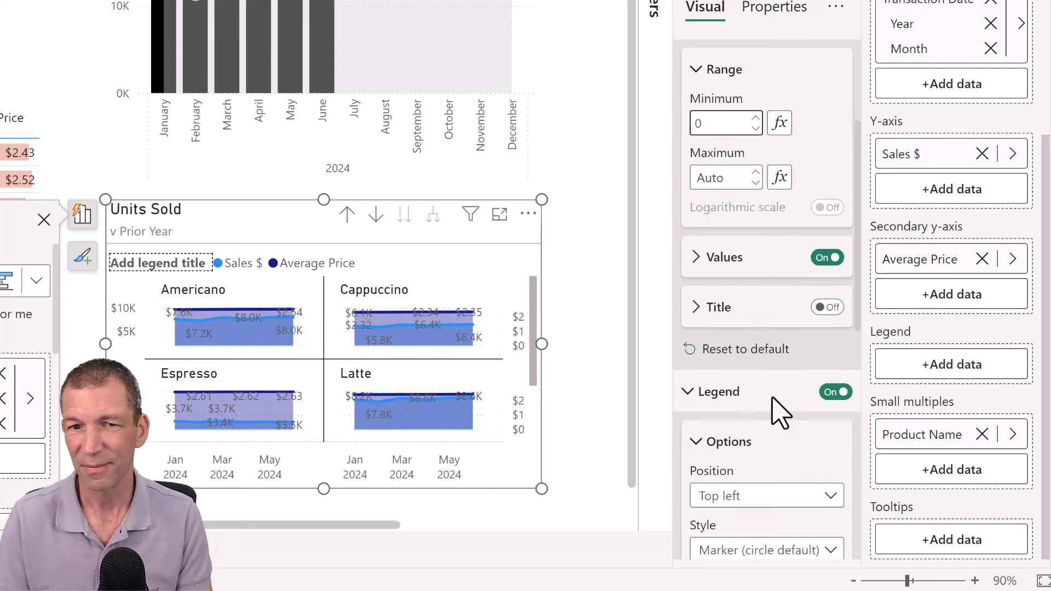
pyautogui.scroll(-8, 774, 408)
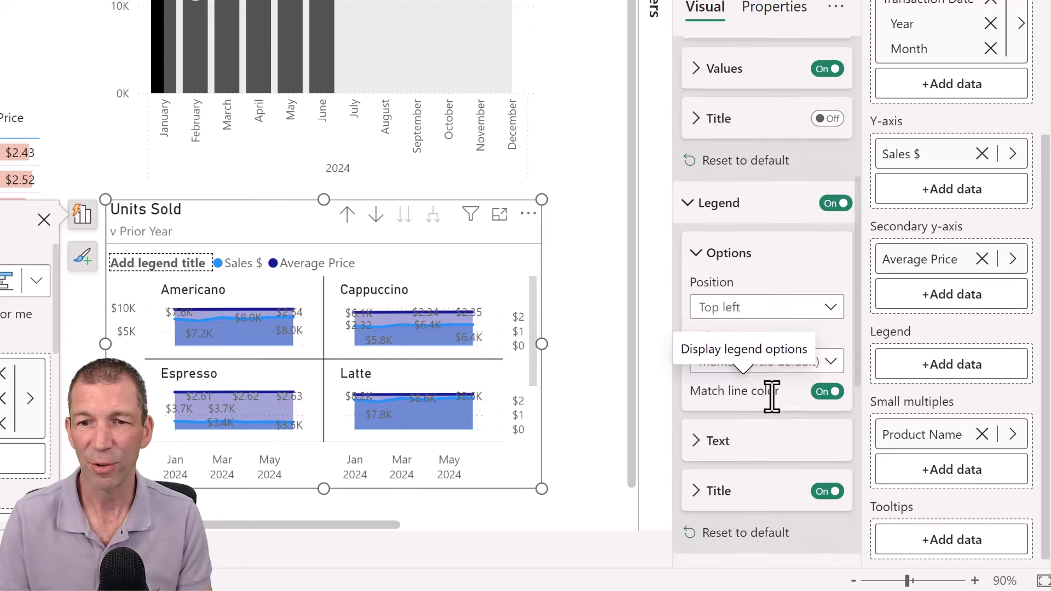
pyautogui.scroll(-2, 777, 409)
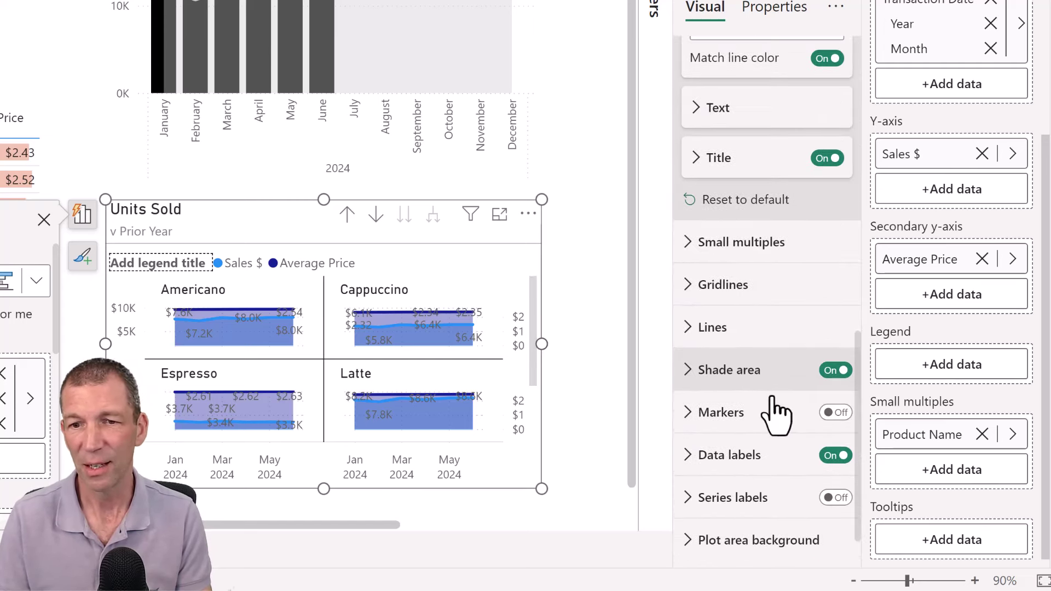
# Step: Turn off data labels and colour the Average Price series line salmon (#f0a787)
pyautogui.click(837, 456)
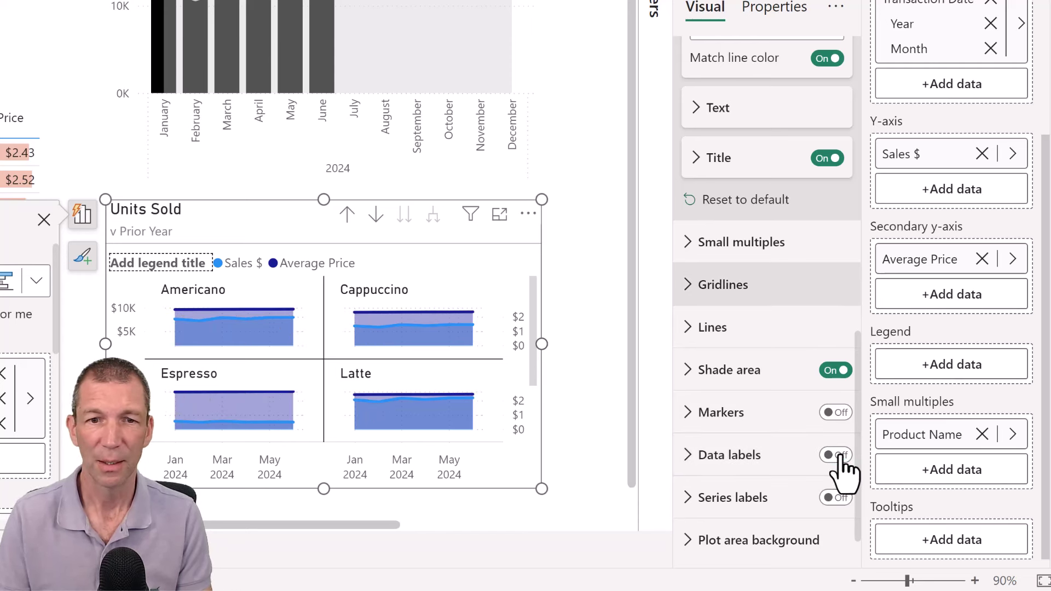
pyautogui.click(720, 338)
pyautogui.scroll(-4, 721, 335)
pyautogui.scroll(2, 758, 347)
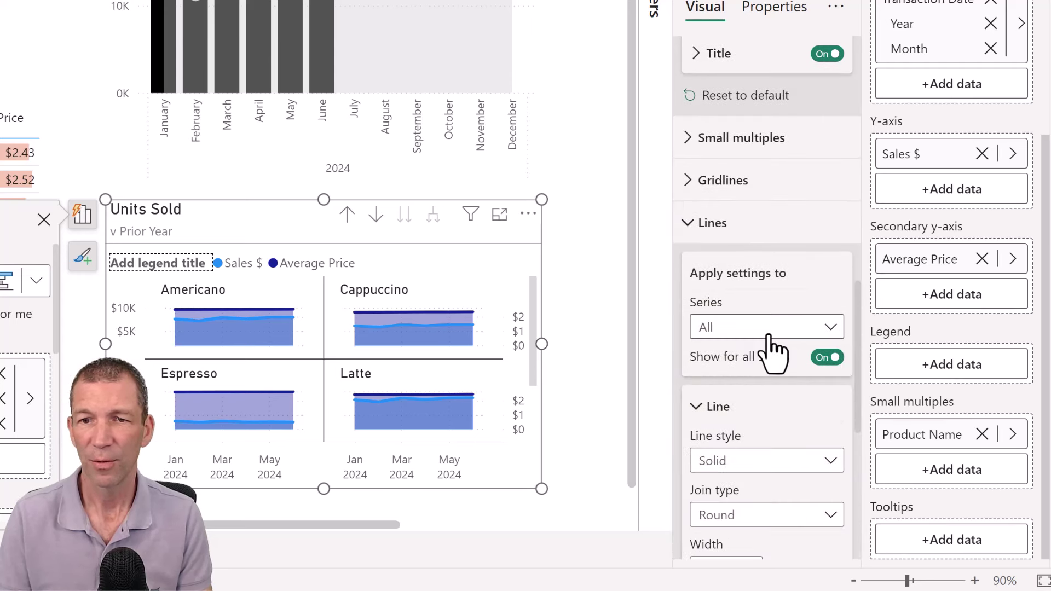
pyautogui.click(766, 329)
pyautogui.click(754, 408)
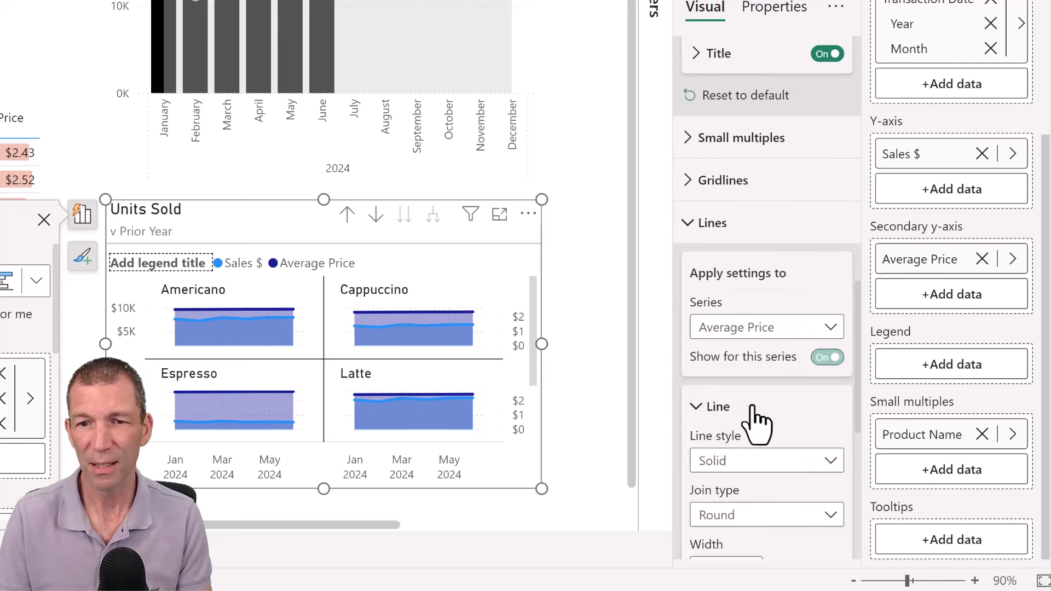
pyautogui.scroll(-2, 755, 416)
pyautogui.scroll(-6, 755, 422)
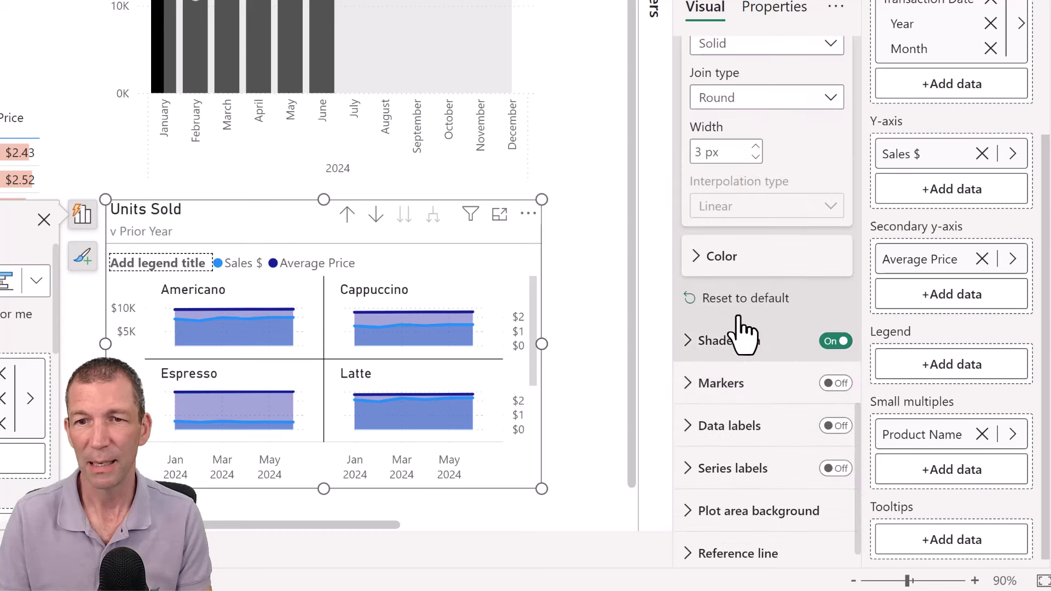
pyautogui.click(721, 257)
pyautogui.click(732, 311)
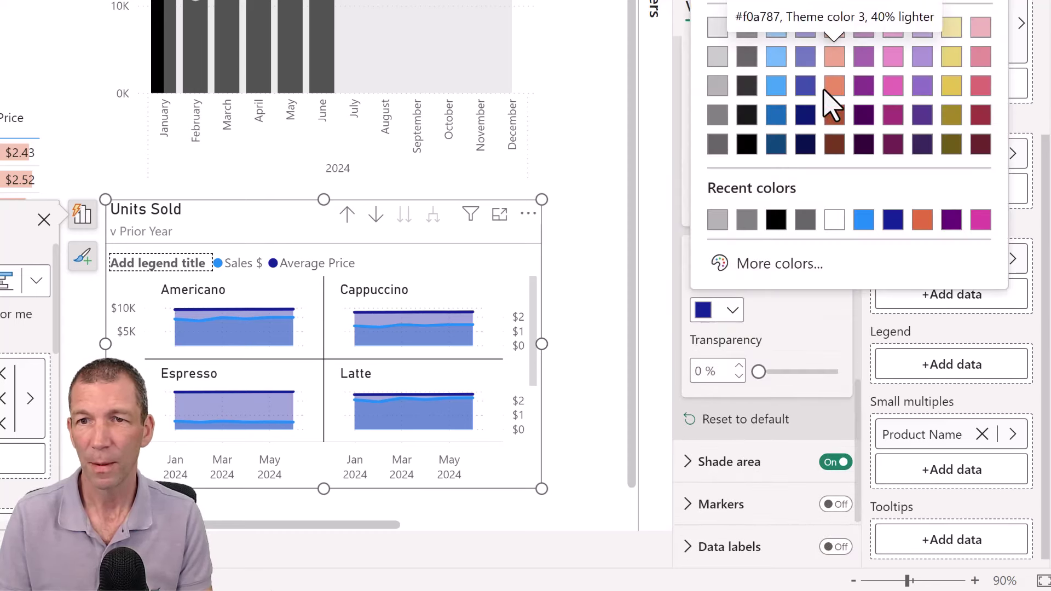
pyautogui.click(834, 66)
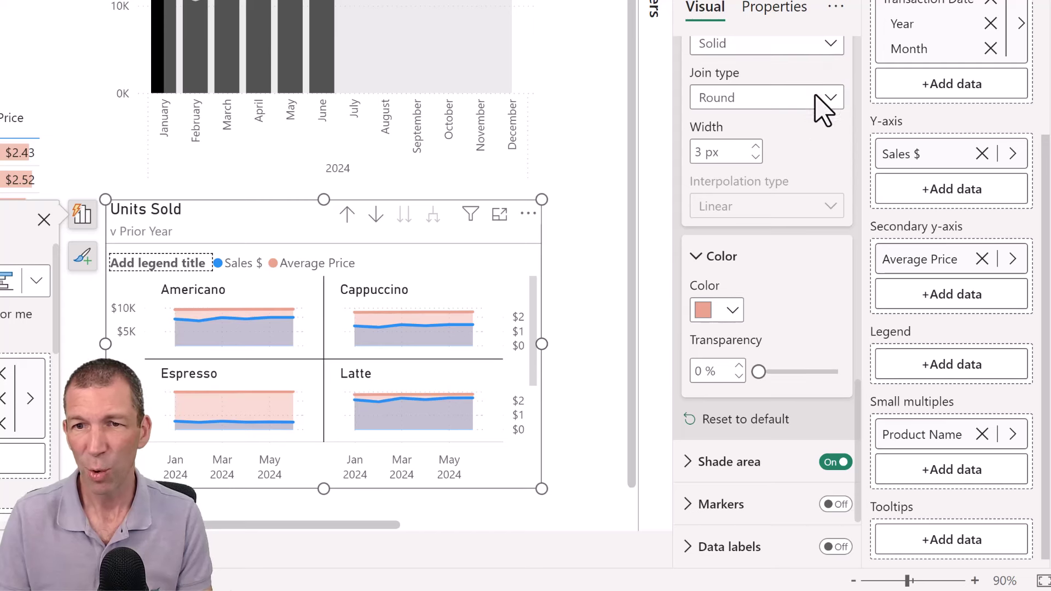
# Step: Collapse all the formatting sections in the Format pane
pyautogui.scroll(15, 746, 219)
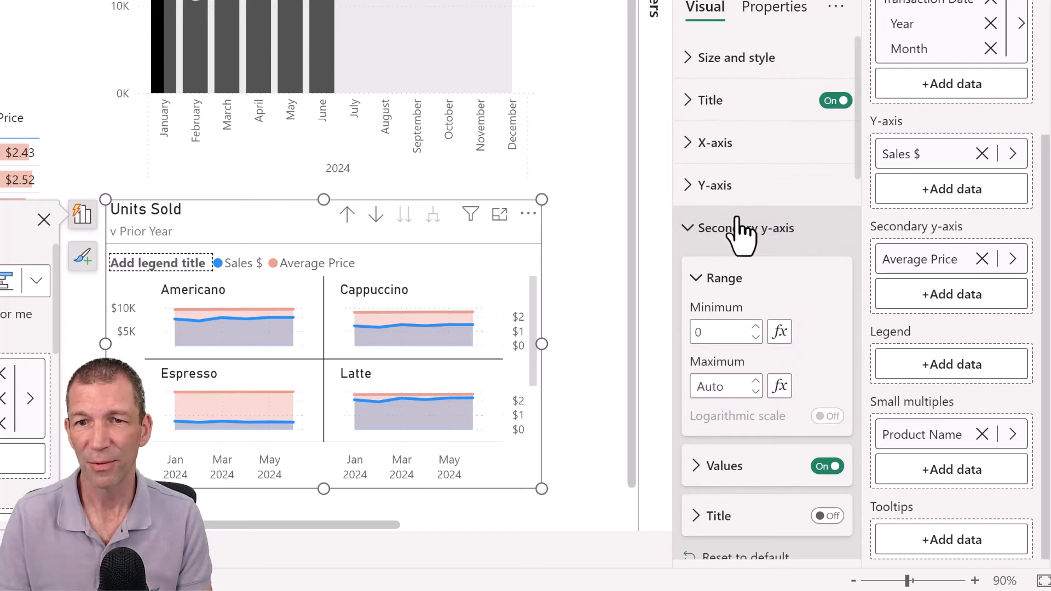
pyautogui.click(687, 225)
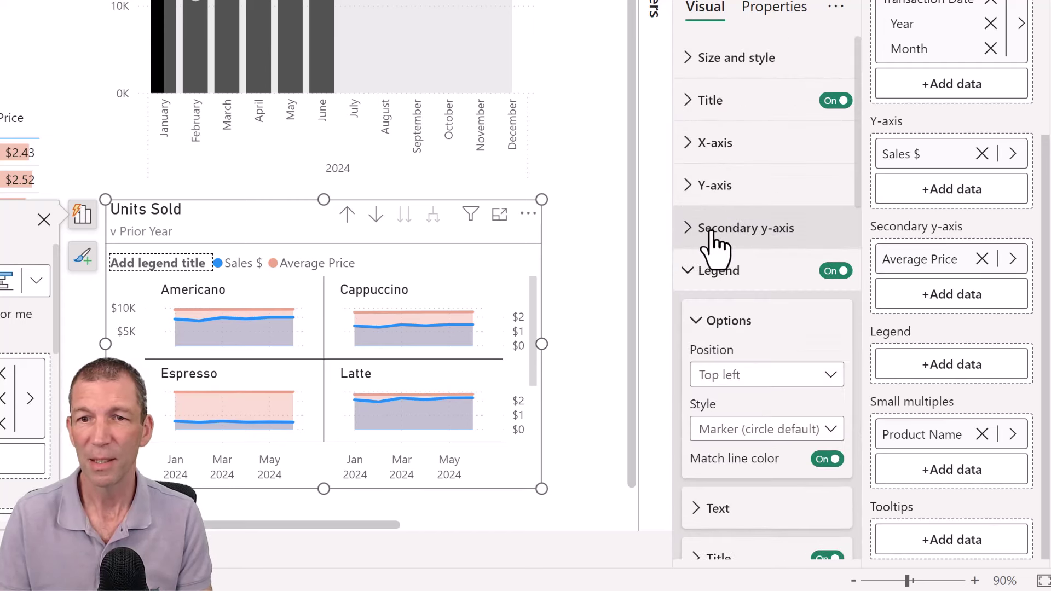
pyautogui.rightClick(712, 234)
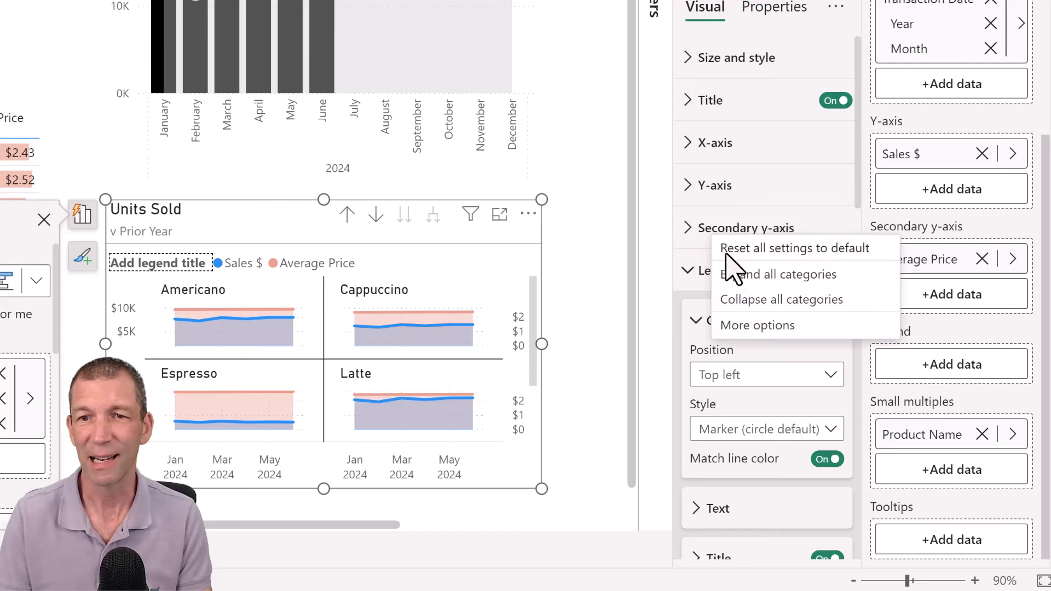
pyautogui.click(757, 300)
pyautogui.scroll(-2, 755, 301)
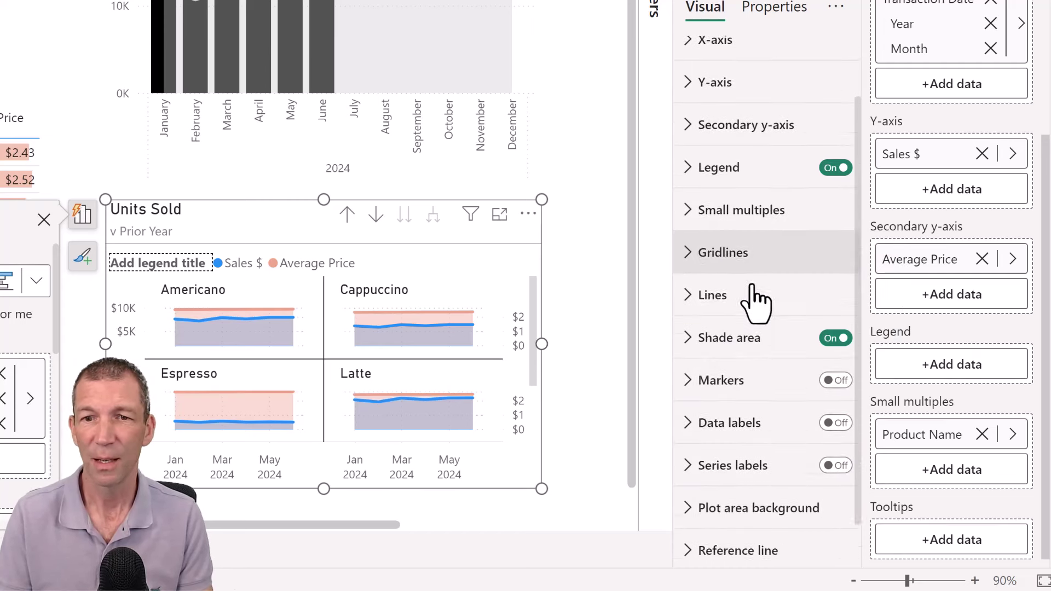
# Step: Set the small multiples grid to 1 row by 5 columns and widen the visual leftward
pyautogui.click(721, 219)
pyautogui.scroll(-4, 761, 234)
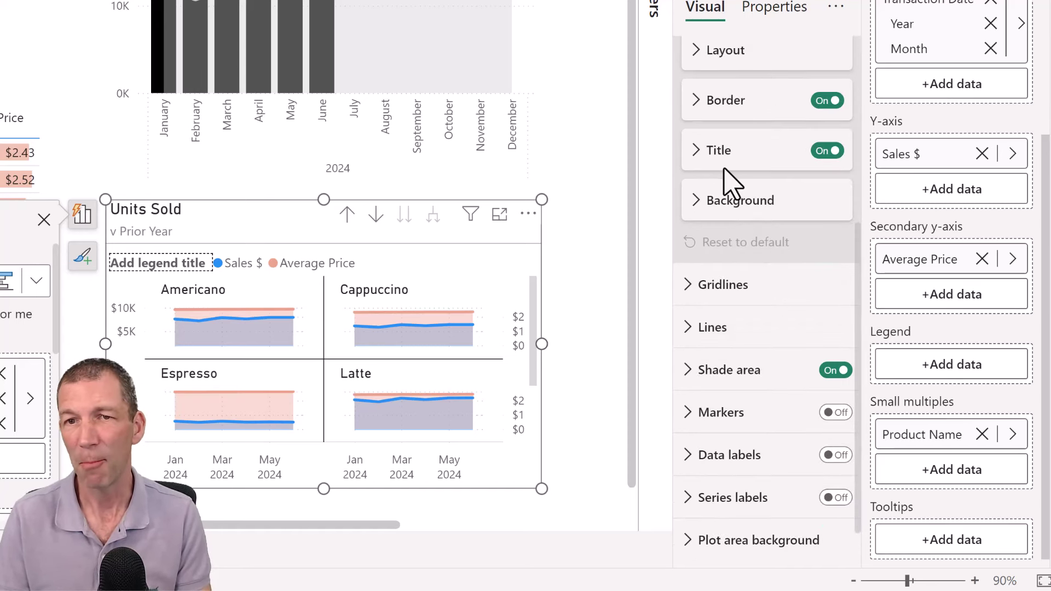
pyautogui.click(706, 62)
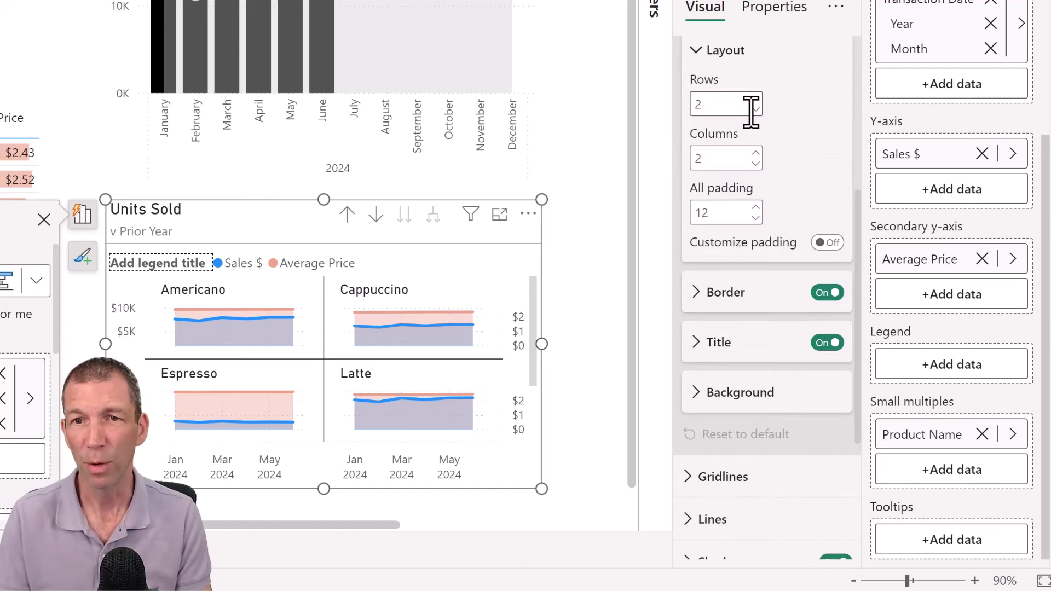
pyautogui.click(755, 110)
pyautogui.click(755, 154)
pyautogui.click(755, 154)
pyautogui.click(755, 154)
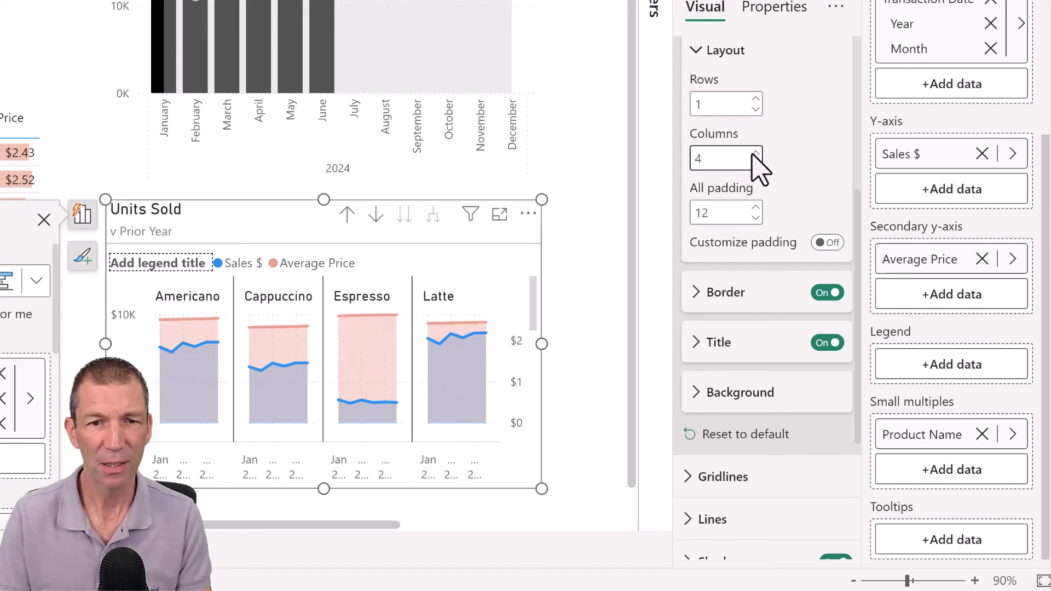
pyautogui.moveTo(46, 369); pyautogui.dragTo(0, 369)
pyautogui.scroll(-1, 570, 429)
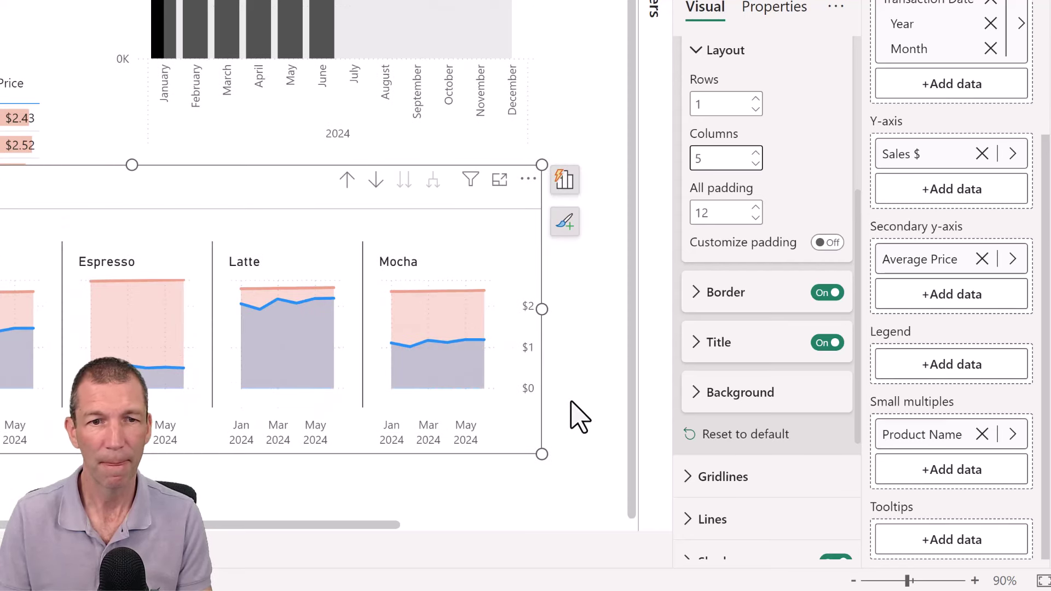
# Step: Shorten the small-multiples visual from its top edge so it sits below the product table
pyautogui.click(563, 411)
pyautogui.click(159, 284)
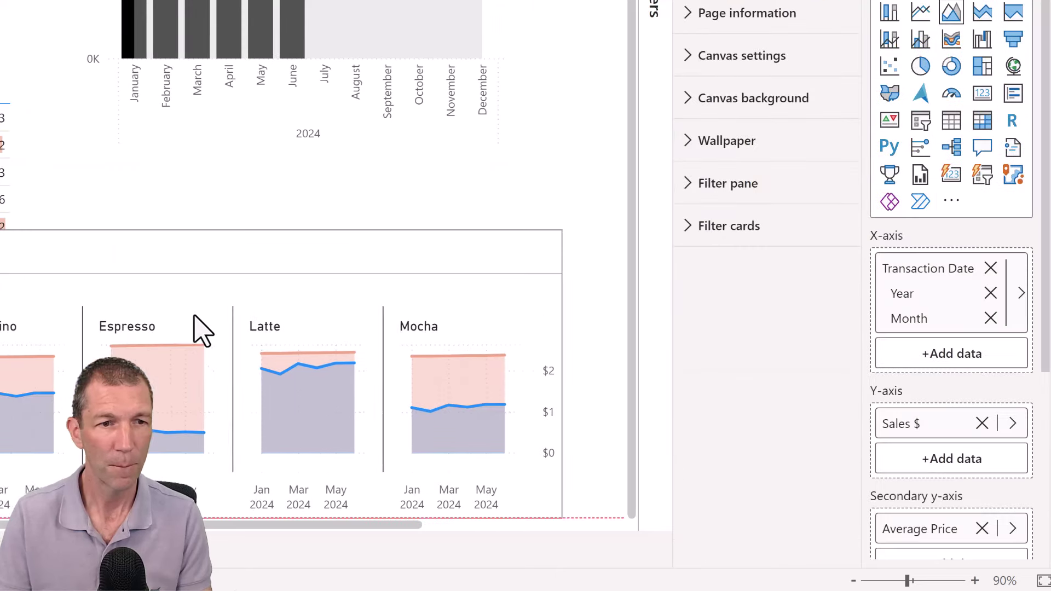
pyautogui.moveTo(171, 230); pyautogui.dragTo(159, 298)
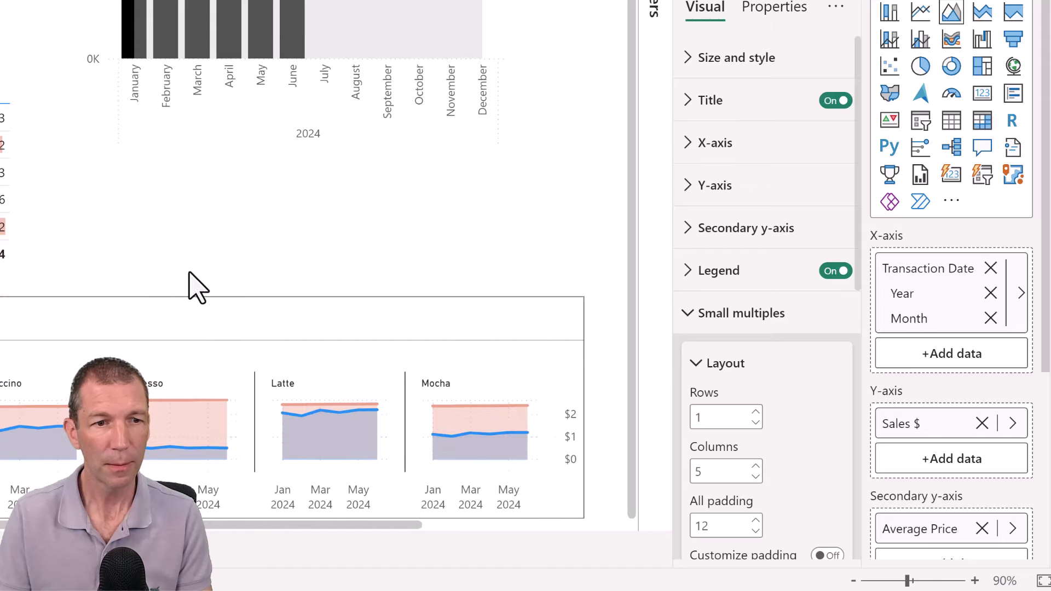
pyautogui.click(281, 216)
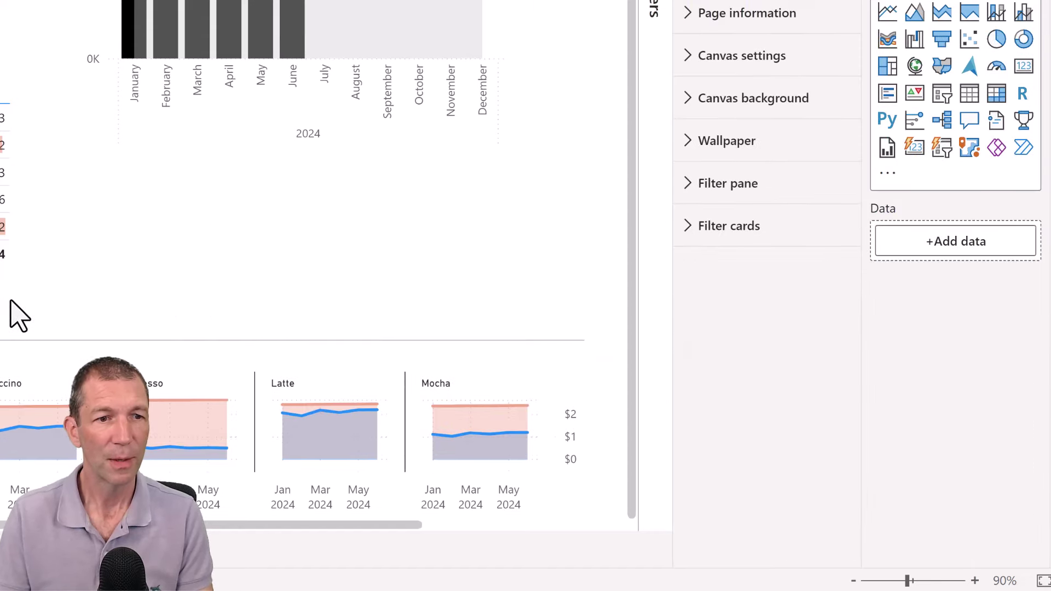
pyautogui.moveTo(6, 309)
pyautogui.click(5, 328)
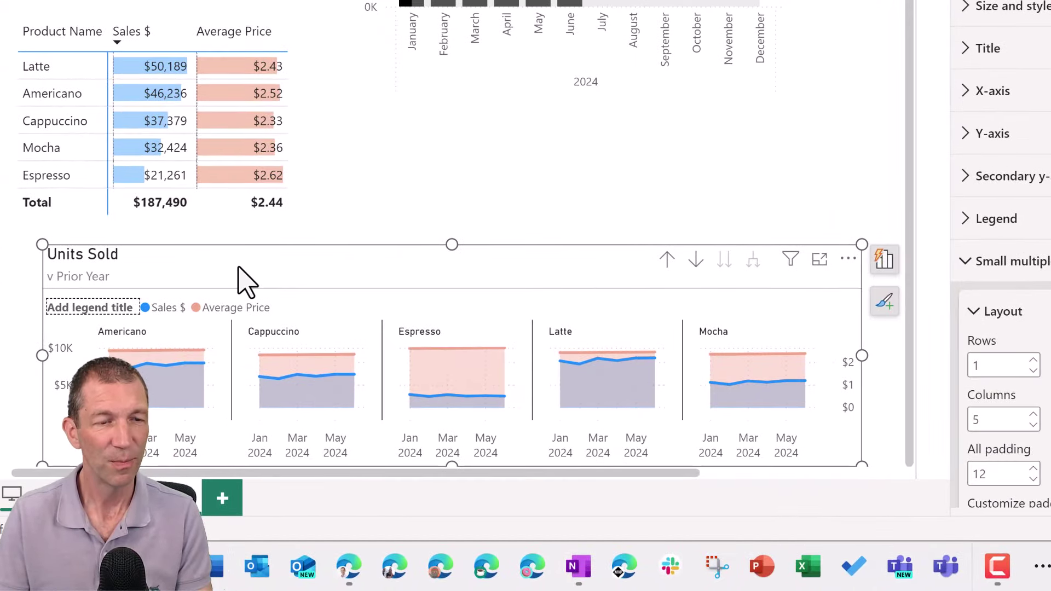
pyautogui.click(120, 255)
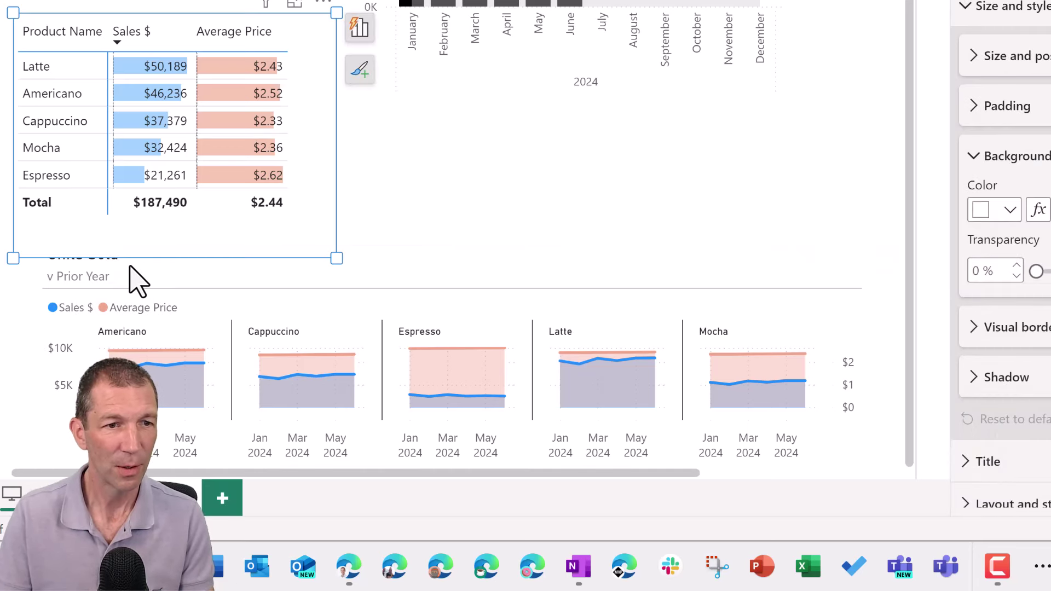
# Step: Retitle the small-multiples chart 'Sales $'
pyautogui.click(130, 264)
pyautogui.click(130, 267)
pyautogui.click(137, 279)
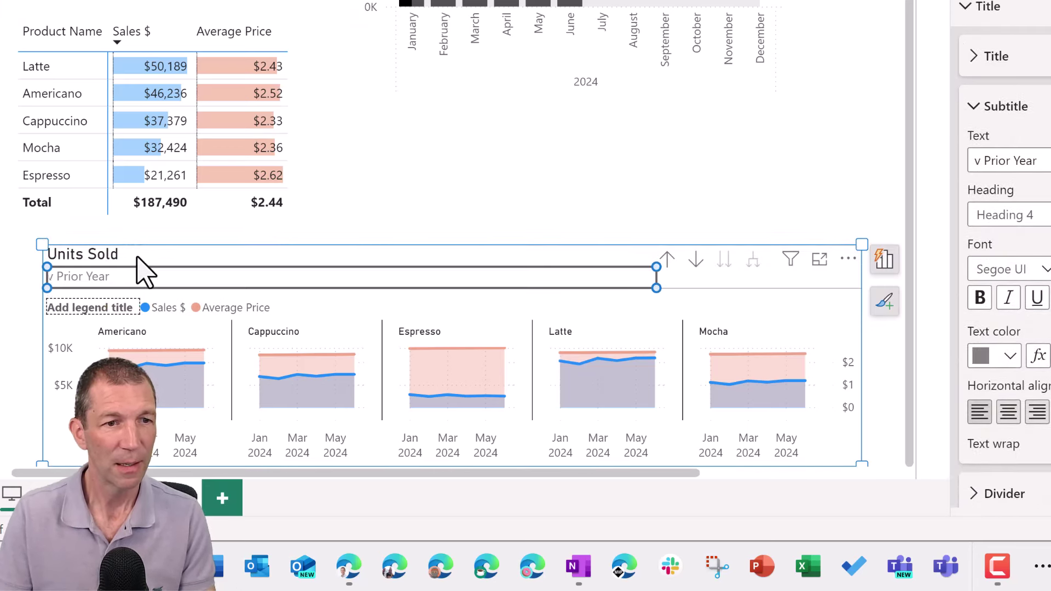
pyautogui.doubleClick(137, 256)
pyautogui.write('Sa')
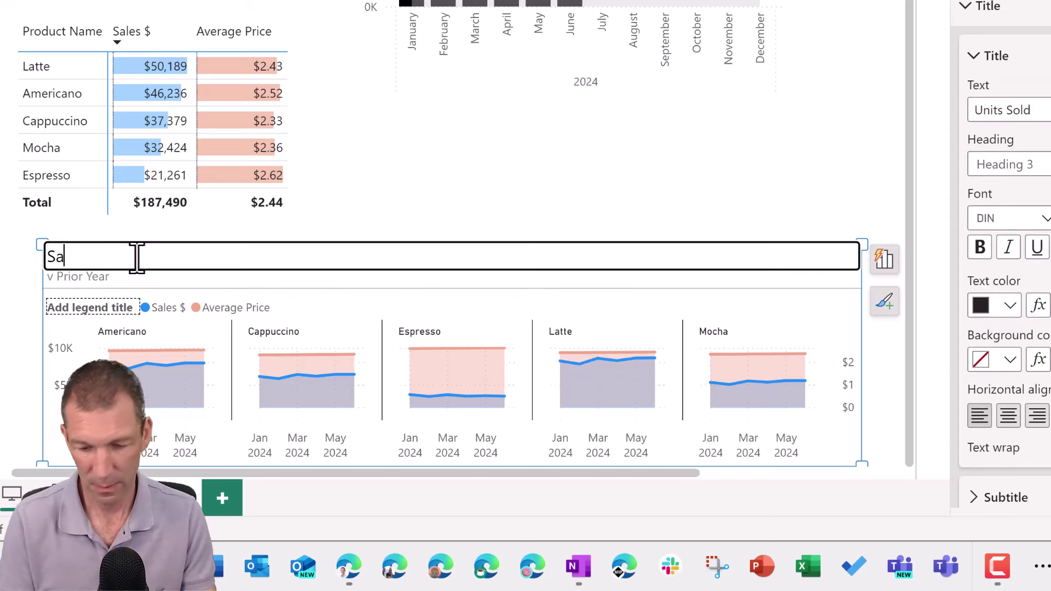
pyautogui.write('les $')
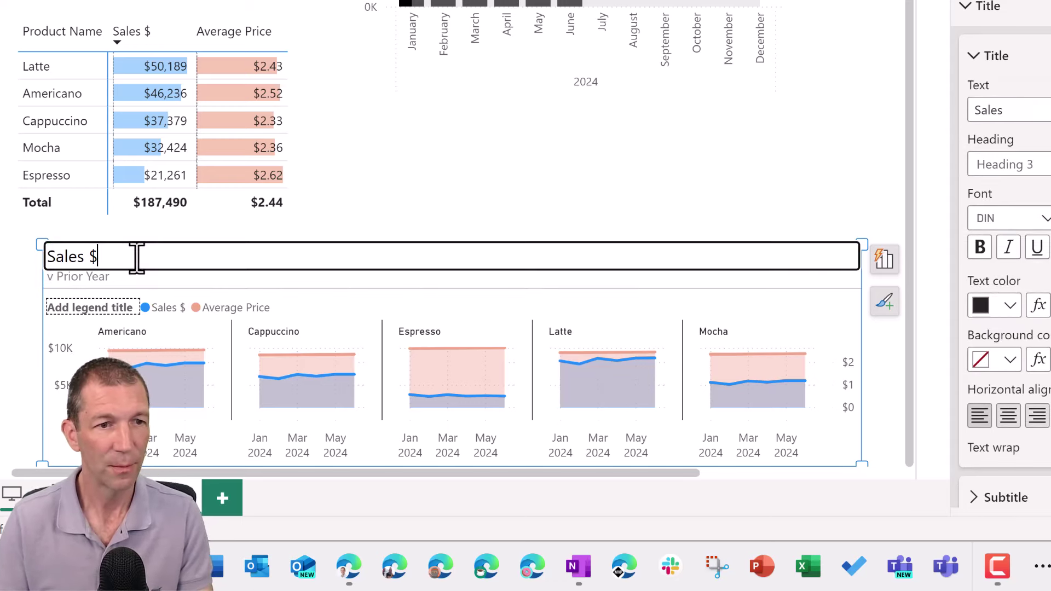
# Step: Change the chart subtitle from 'v Prior Year' to 'and Average Price'
pyautogui.click(126, 277)
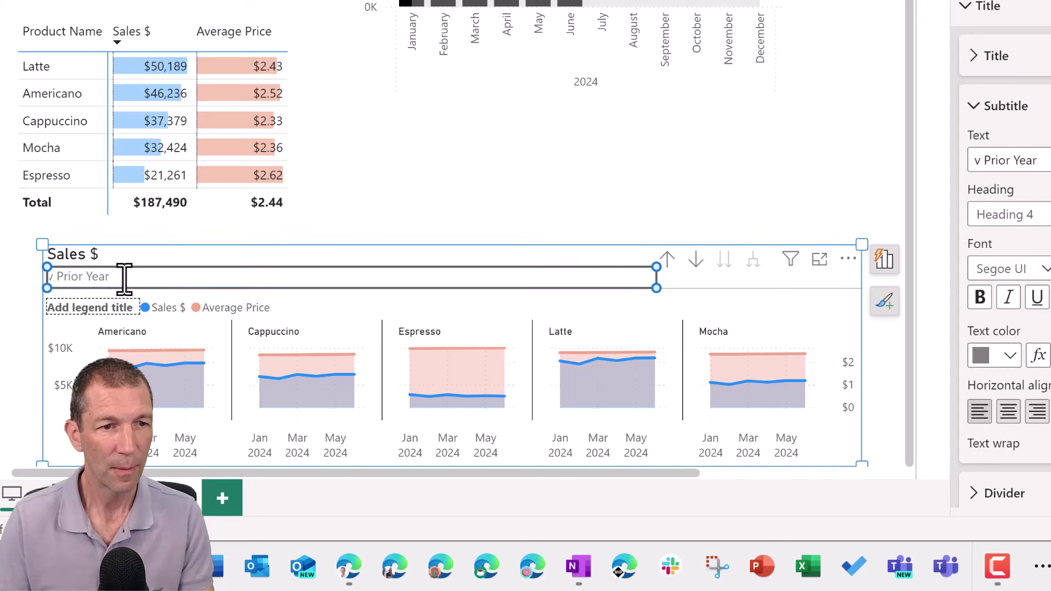
pyautogui.click(124, 277)
pyautogui.write('and Average')
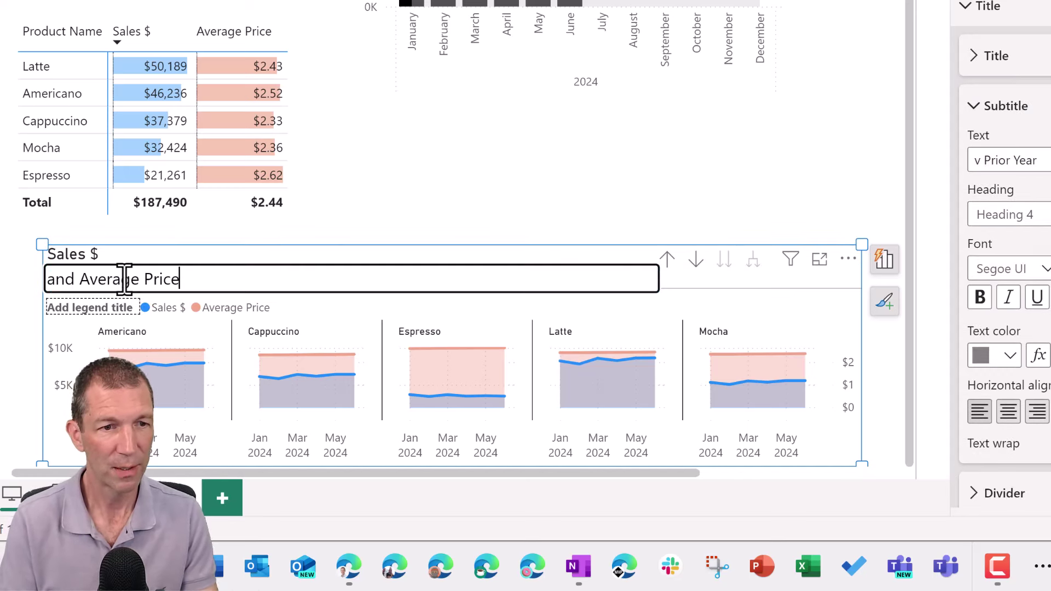
pyautogui.press('Escape')
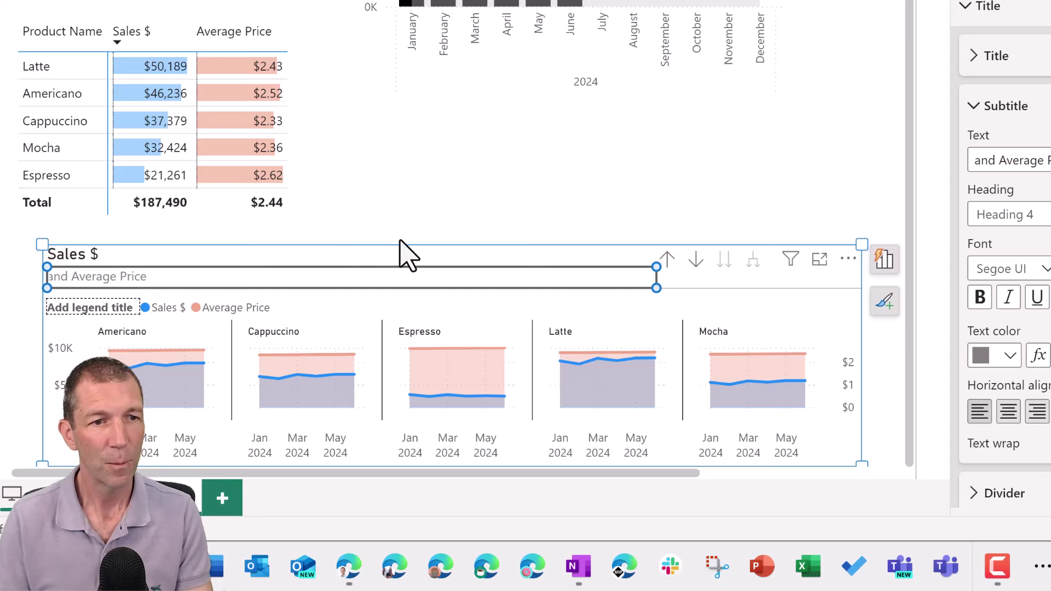
pyautogui.press('Escape')
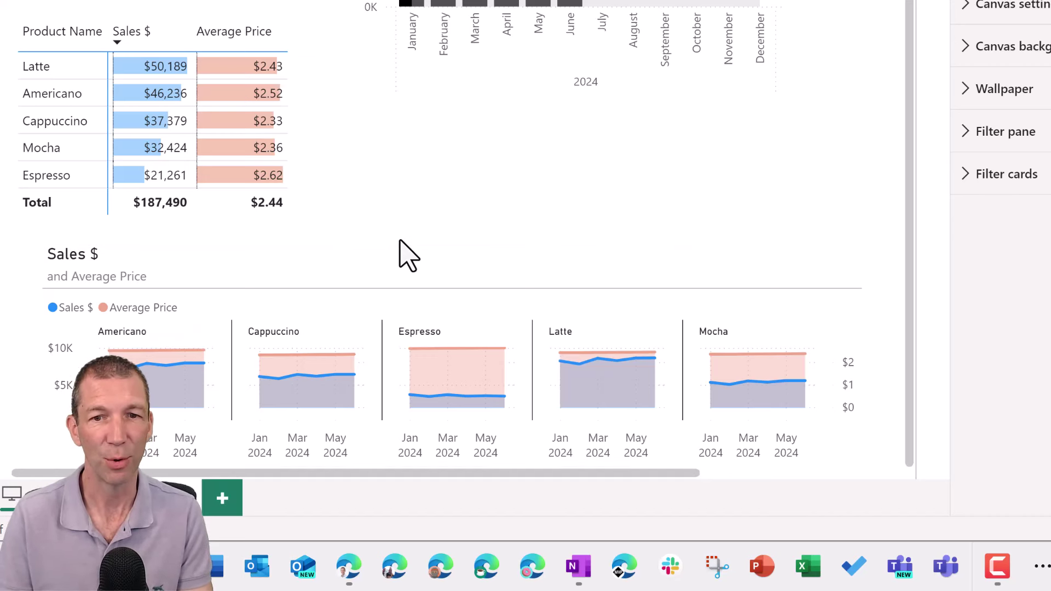
# Step: Stretch the chart to the right canvas edge and delete its left Sales $ axis
pyautogui.scroll(-4, 407, 254)
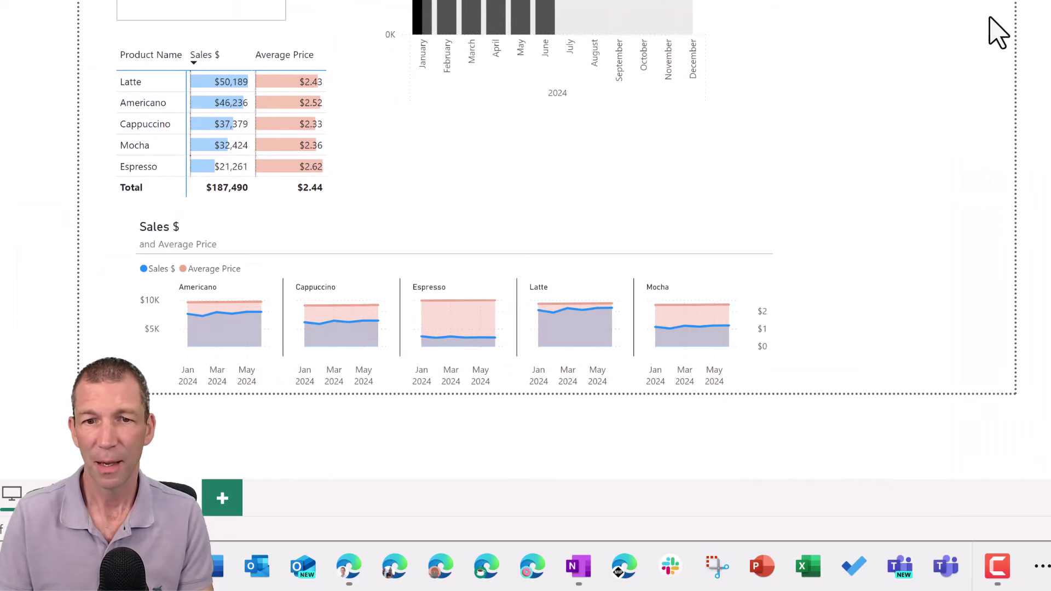
pyautogui.moveTo(771, 307); pyautogui.dragTo(1048, 312)
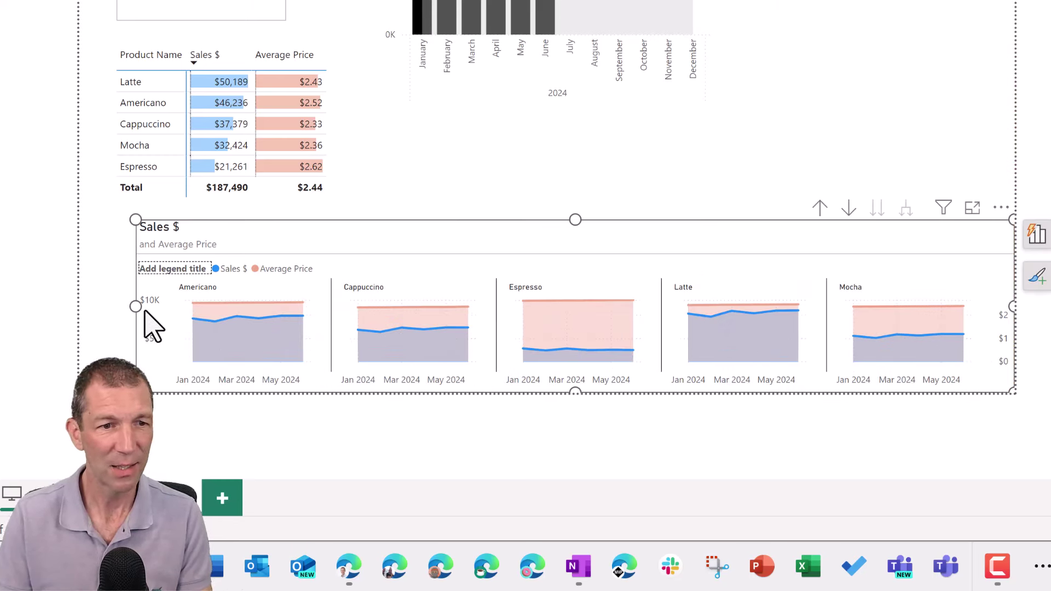
pyautogui.hotkey('shift', 'Tab')
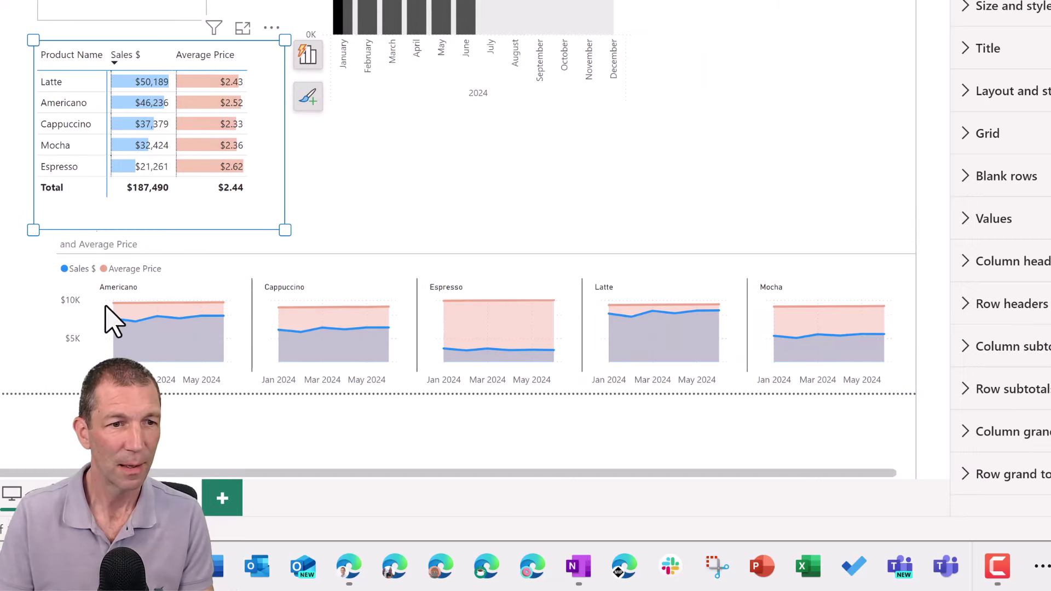
pyautogui.click(72, 305)
pyautogui.click(74, 306)
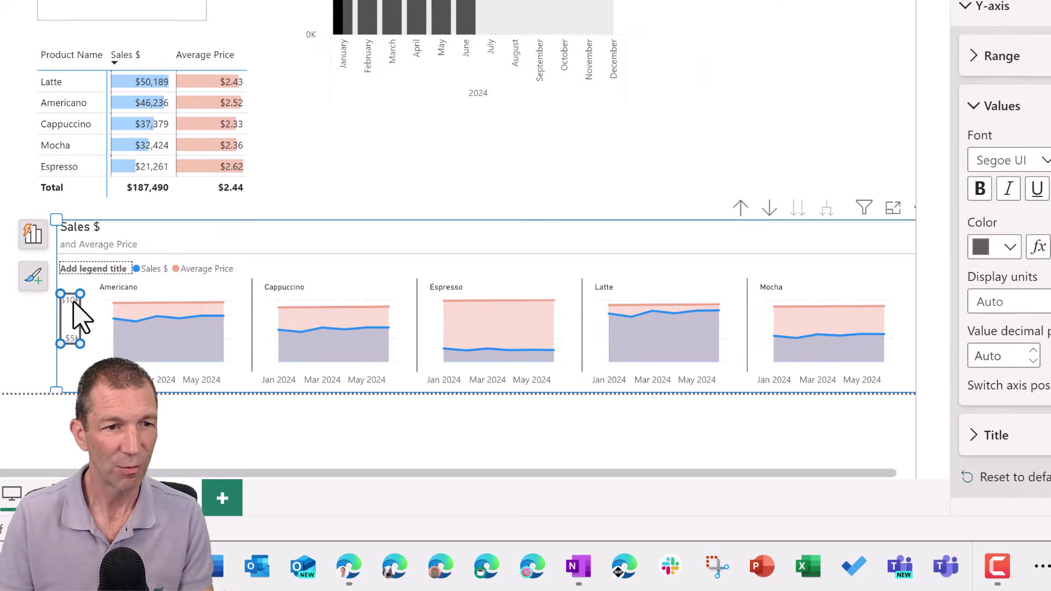
pyautogui.click(126, 329)
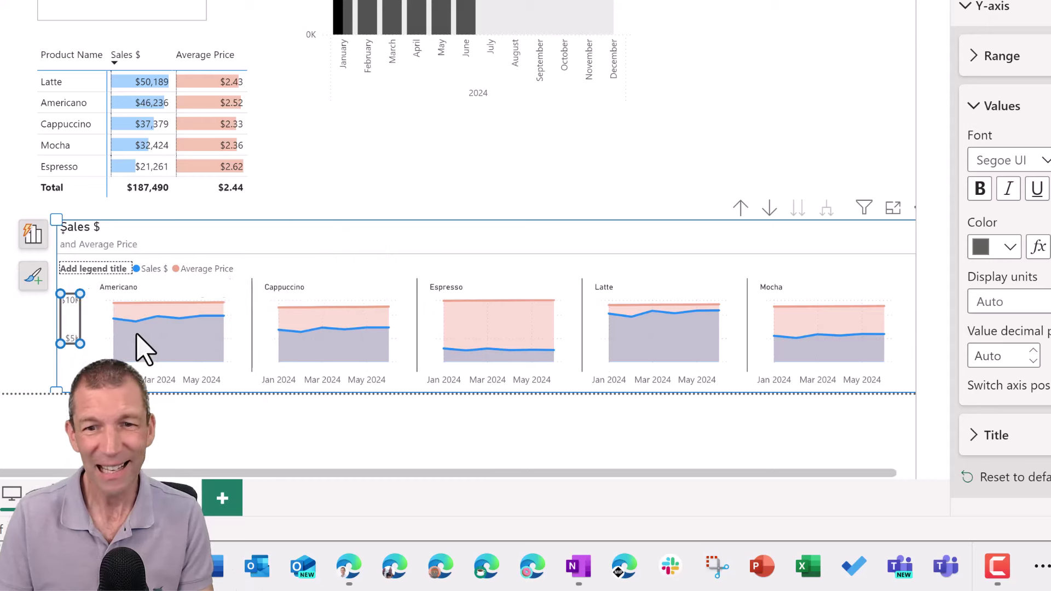
# Step: Switch off the secondary y-axis values to hide the $0–$2 Average Price labels
pyautogui.click(909, 472)
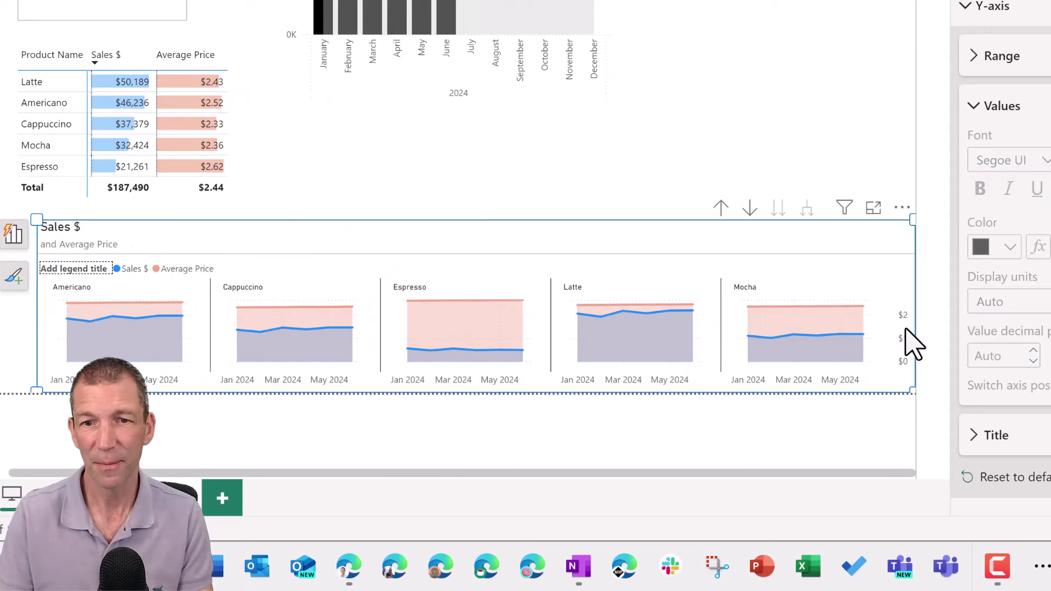
pyautogui.press('Tab')
pyautogui.scroll(-3, 1005, 270)
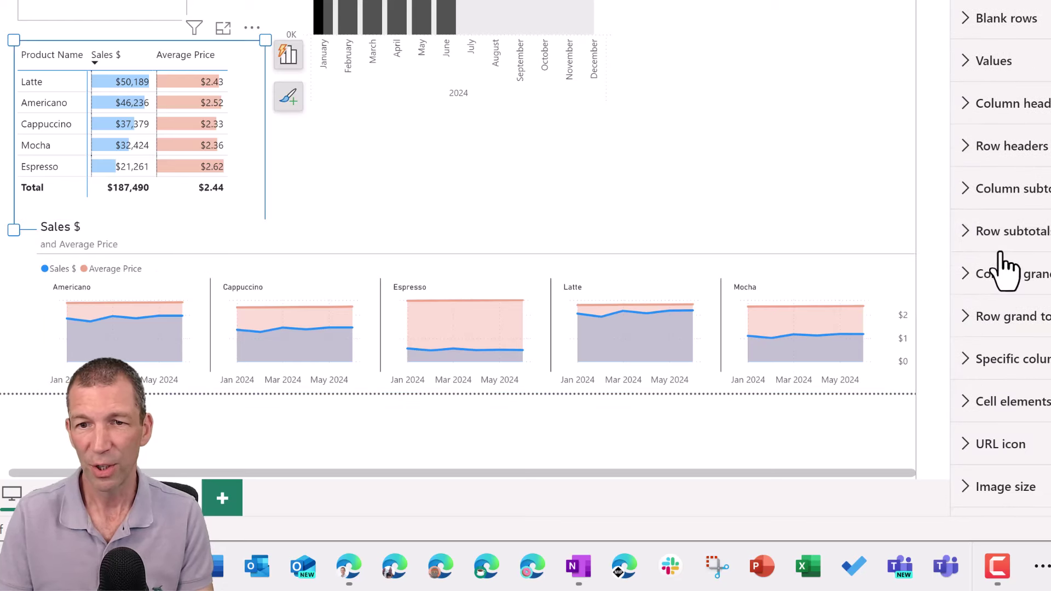
pyautogui.click(877, 265)
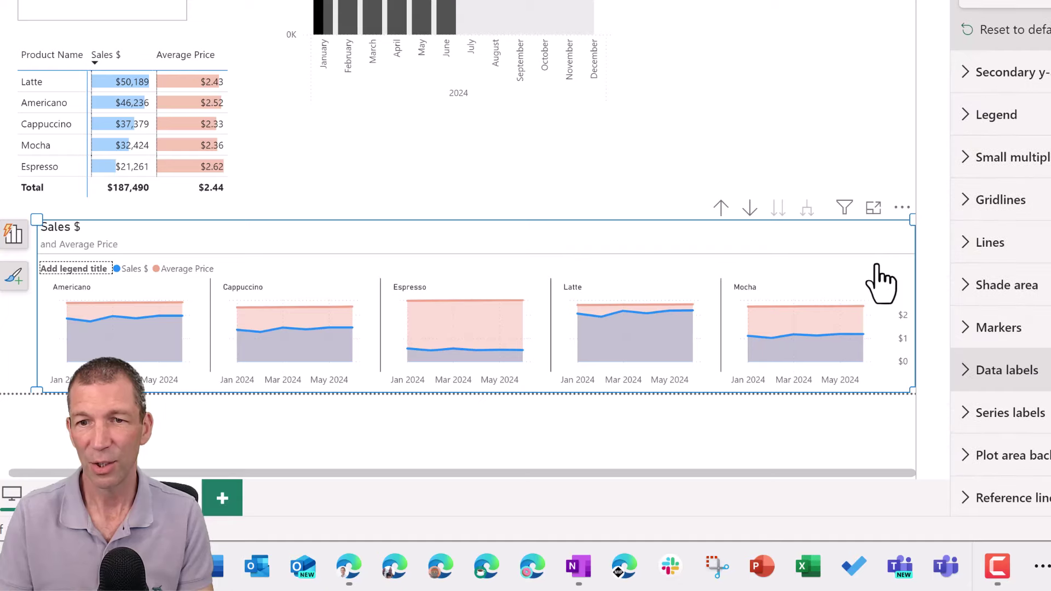
pyautogui.click(1002, 77)
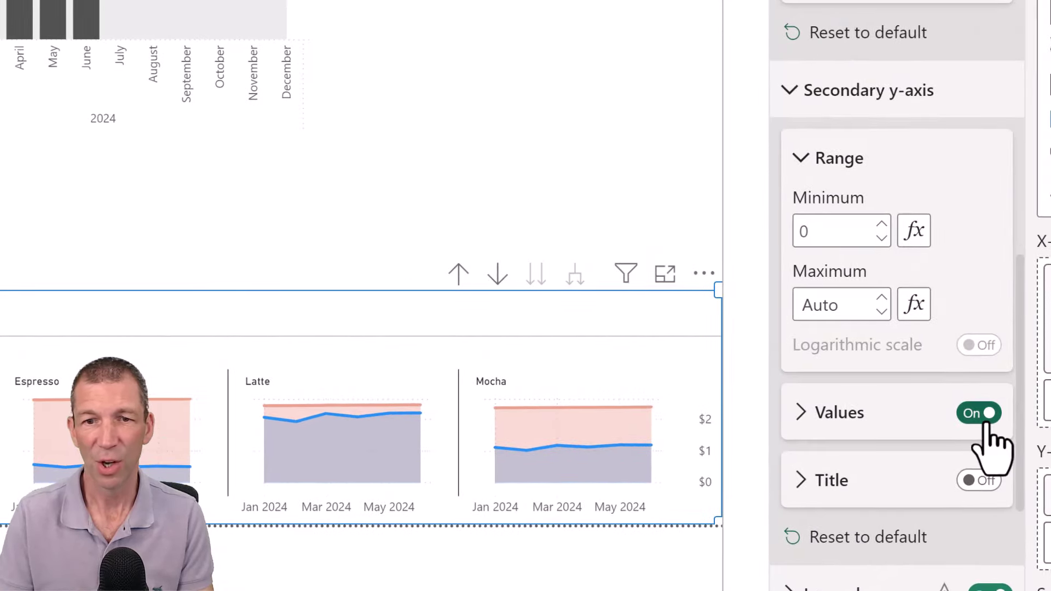
pyautogui.click(984, 420)
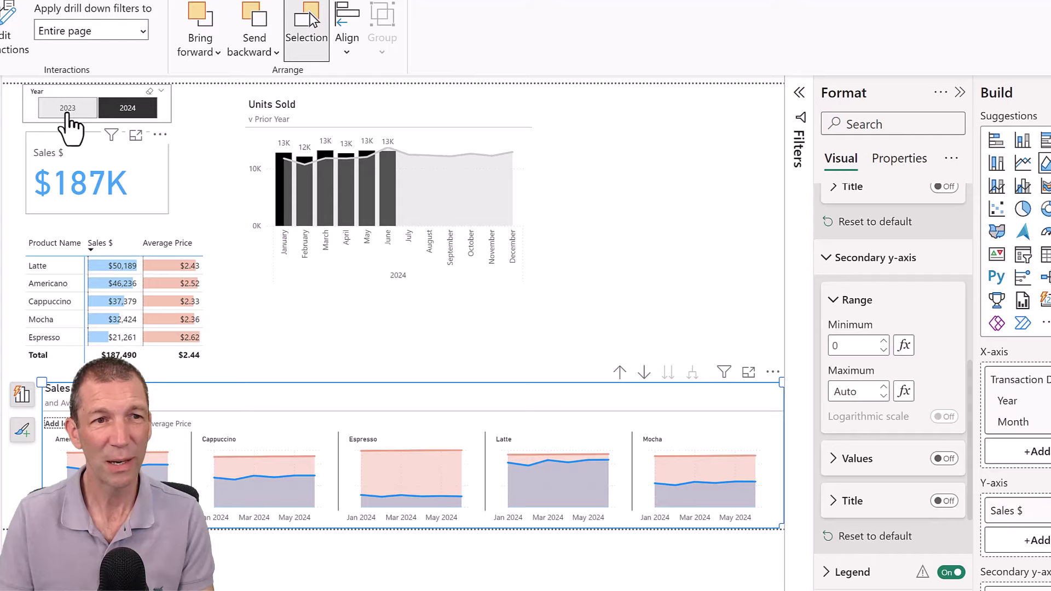
# Step: Filter the report to 2023 and select the small multiples area chart
pyautogui.click(67, 110)
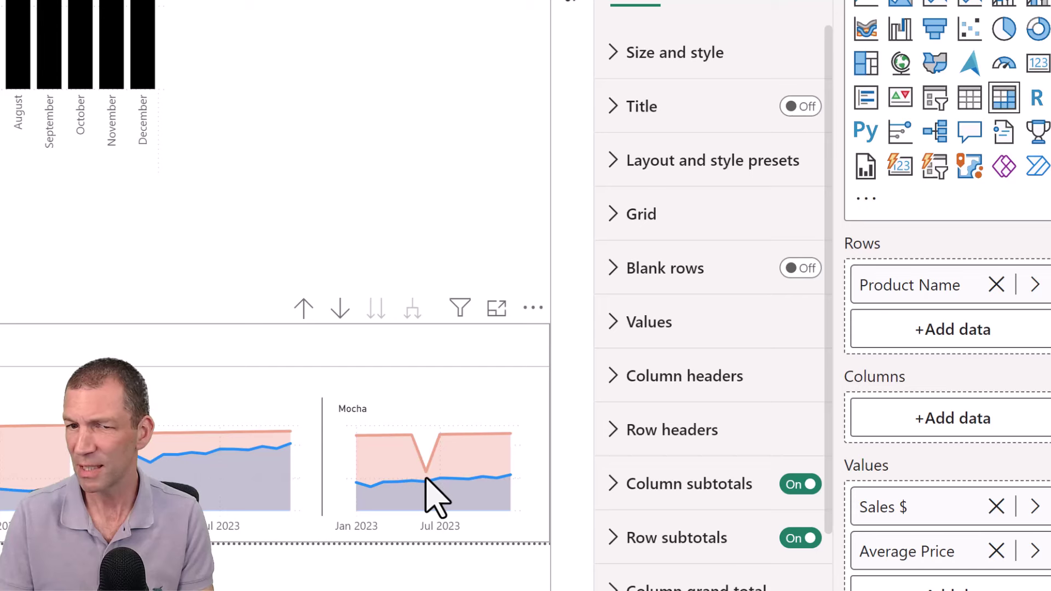
pyautogui.click(416, 356)
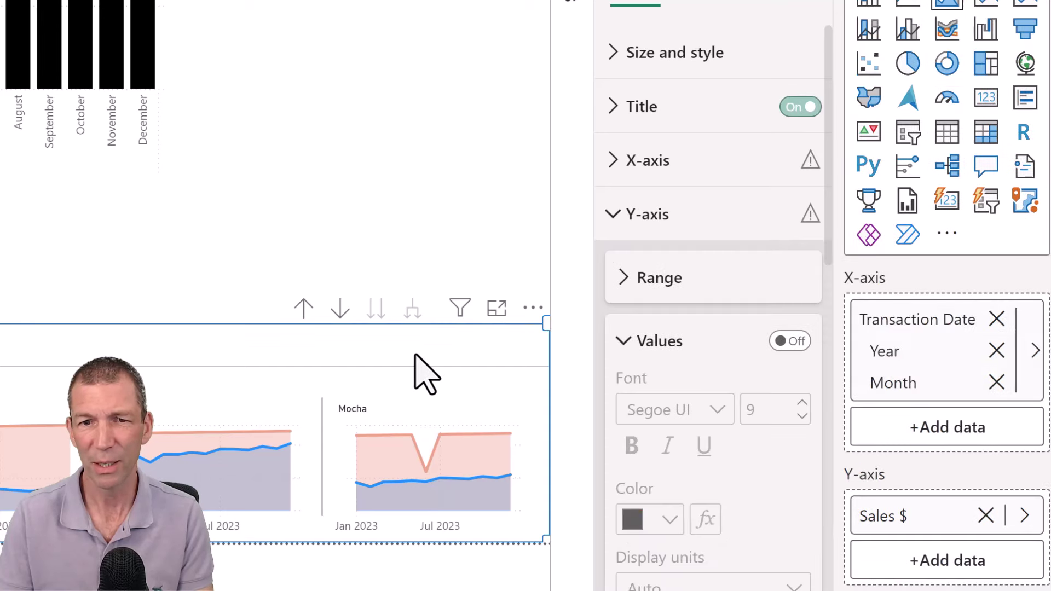
pyautogui.click(416, 355)
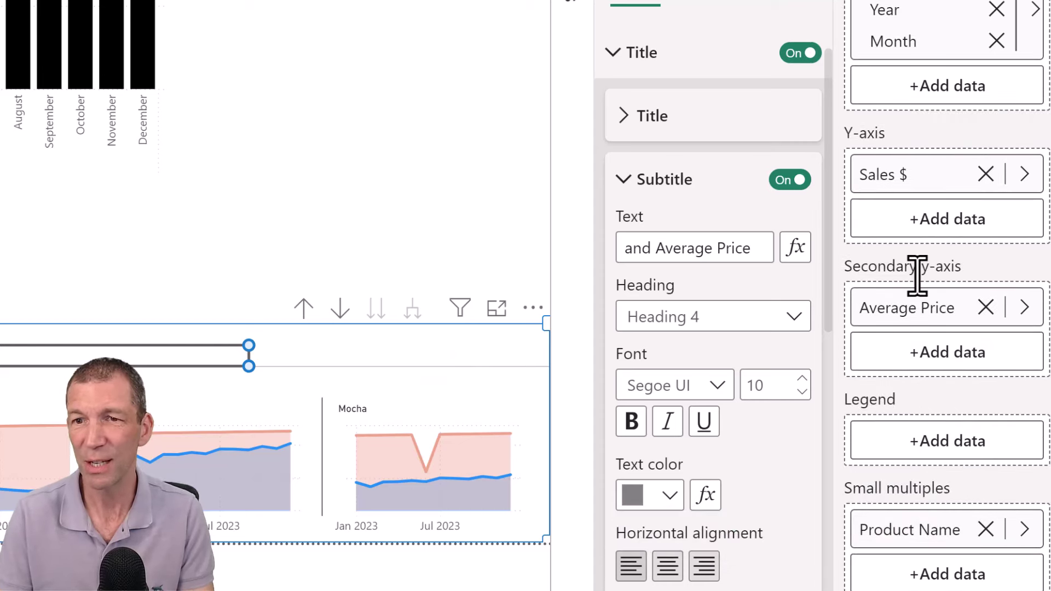
pyautogui.scroll(2, 917, 274)
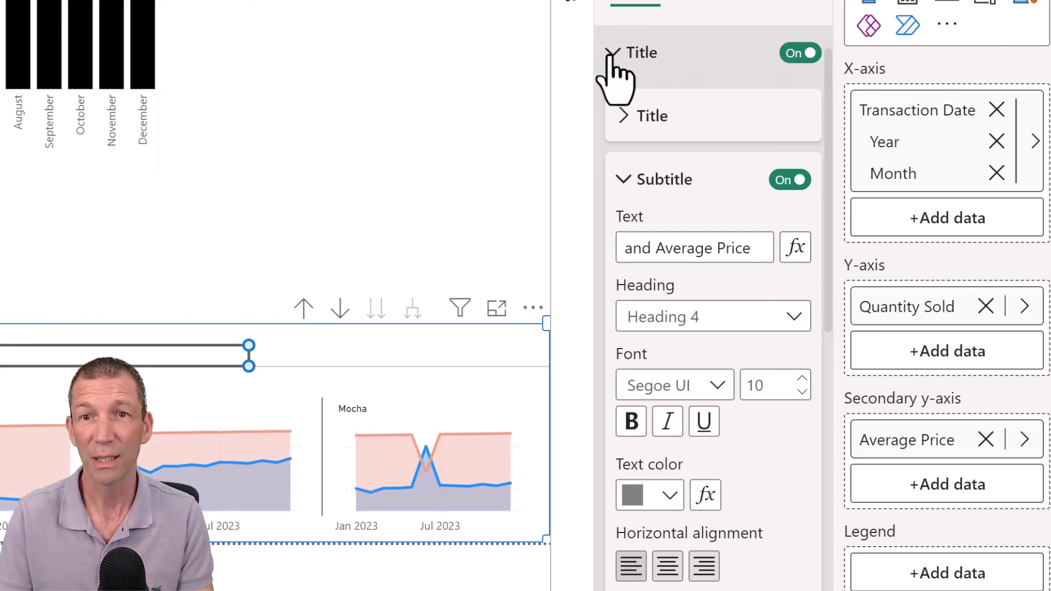
# Step: In the Lines settings, set the Quantity Sold series colour to black
pyautogui.click(611, 55)
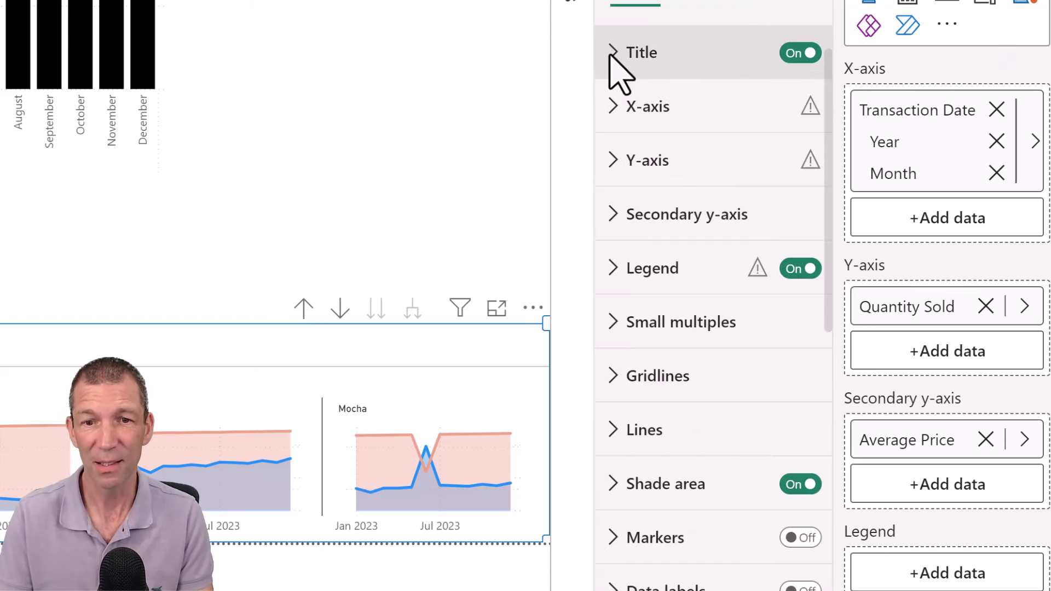
pyautogui.click(641, 440)
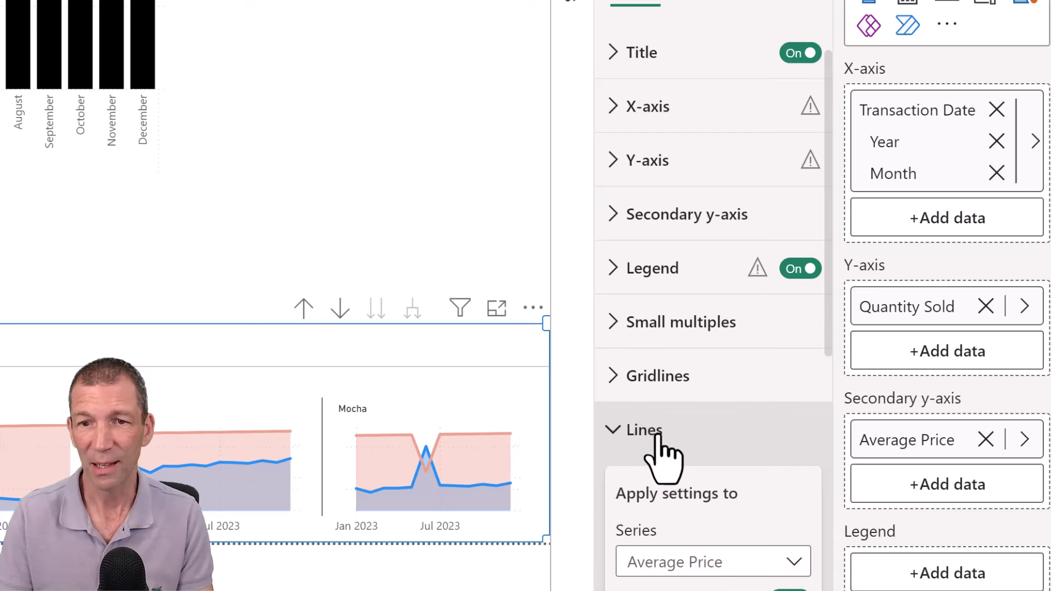
pyautogui.scroll(-7, 666, 448)
pyautogui.click(706, 169)
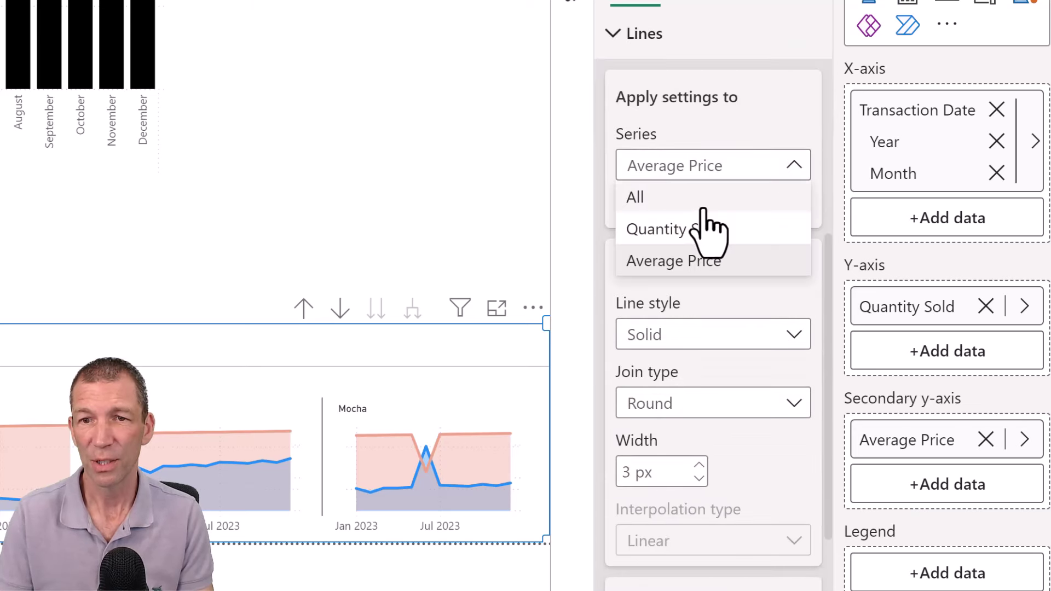
pyautogui.click(700, 230)
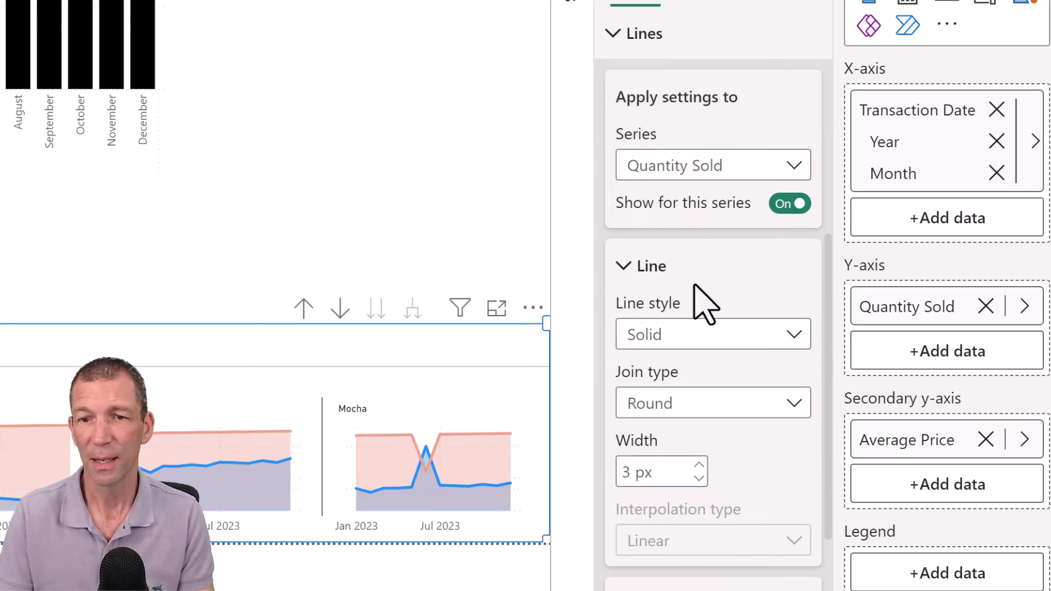
pyautogui.scroll(-5, 703, 301)
pyautogui.scroll(2, 690, 328)
pyautogui.click(648, 438)
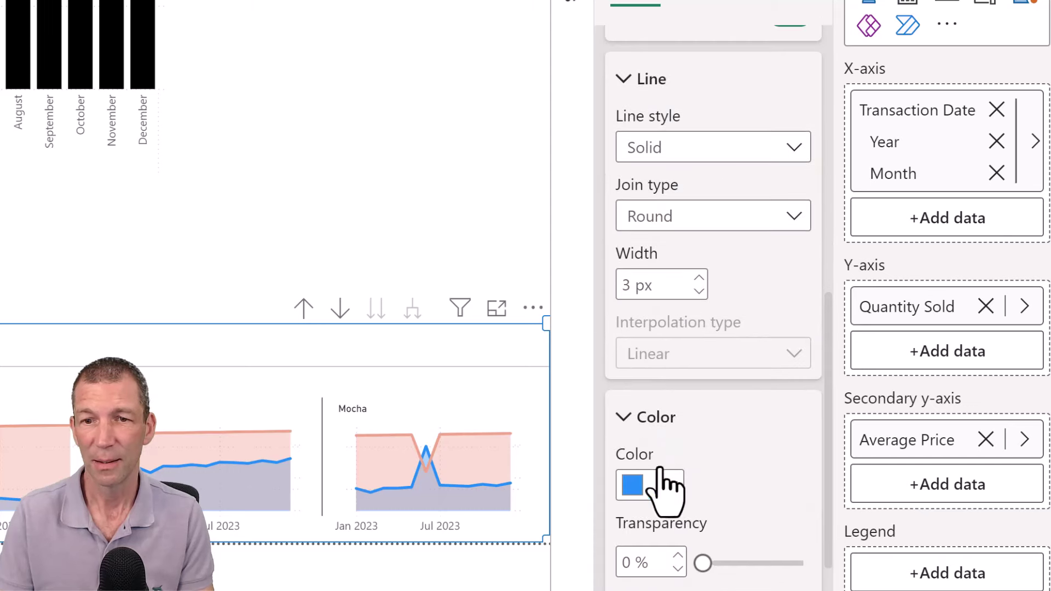
pyautogui.click(669, 486)
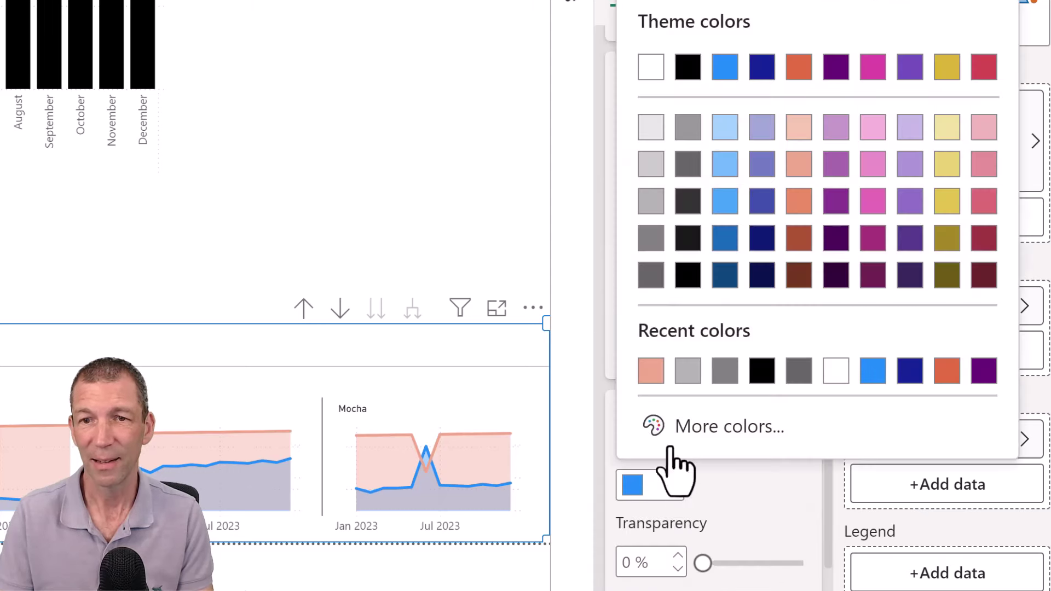
pyautogui.click(687, 67)
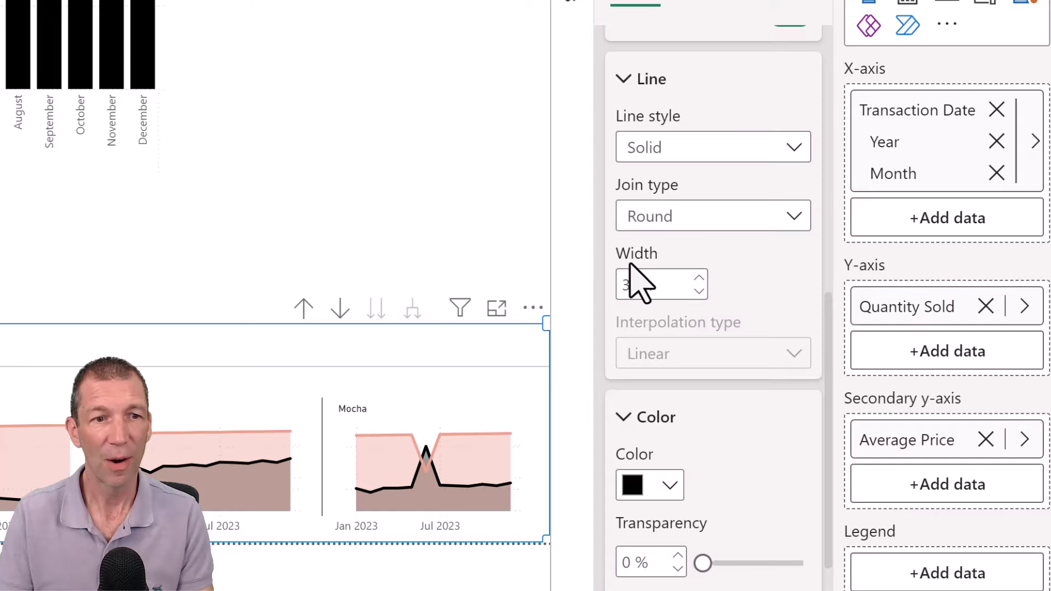
# Step: Switch the Year slicer to 2024 and select the Sales $ card
pyautogui.click(358, 240)
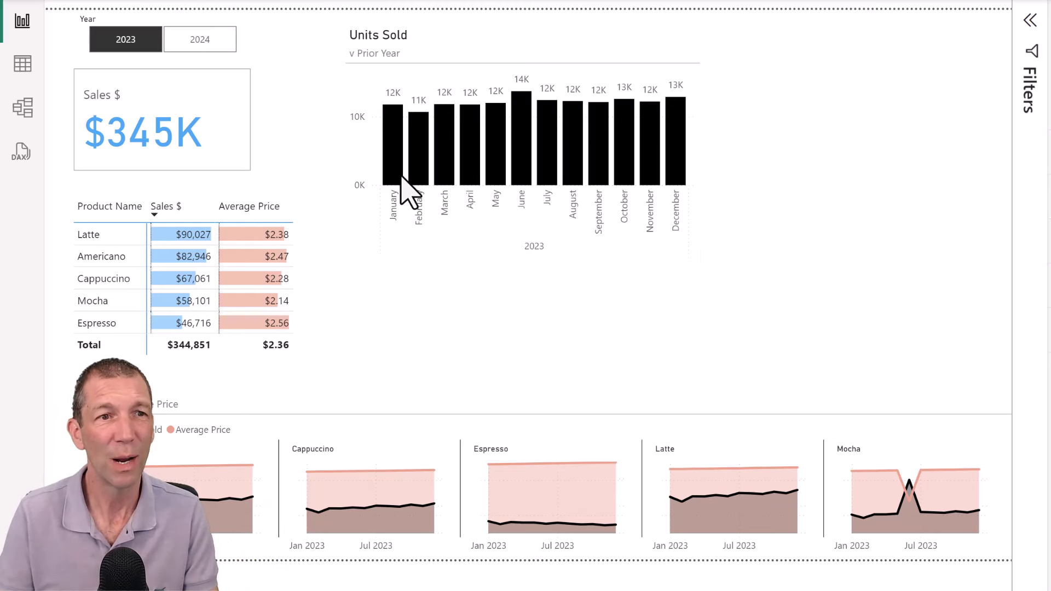
pyautogui.click(239, 131)
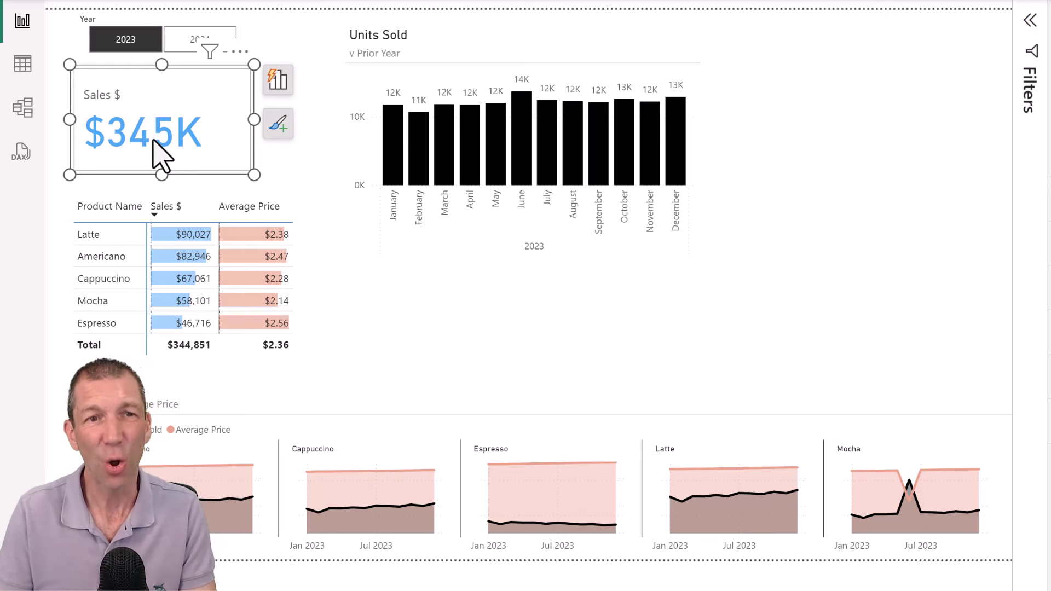
pyautogui.click(181, 44)
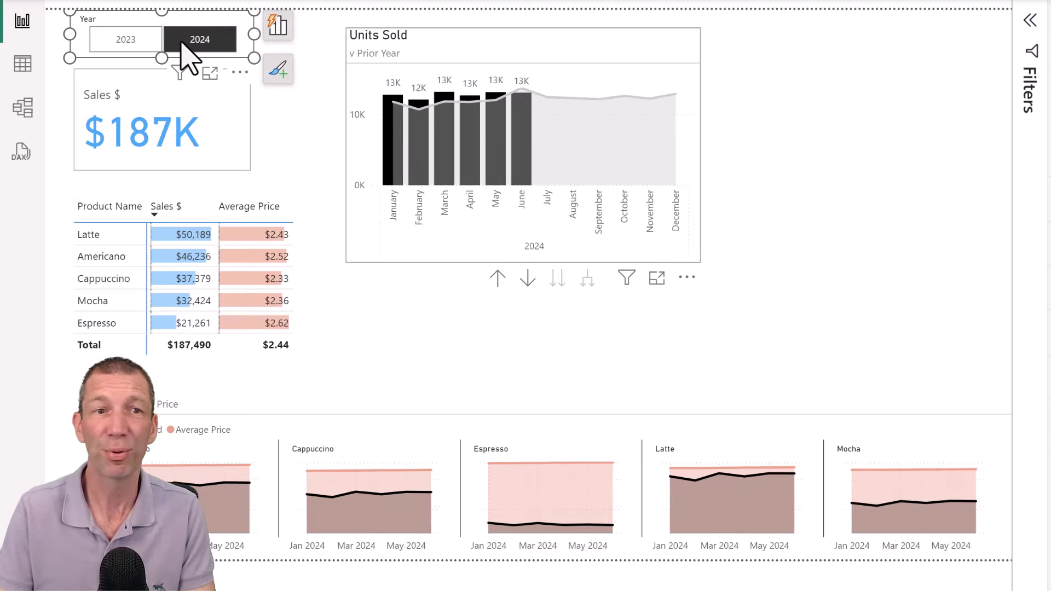
pyautogui.click(222, 148)
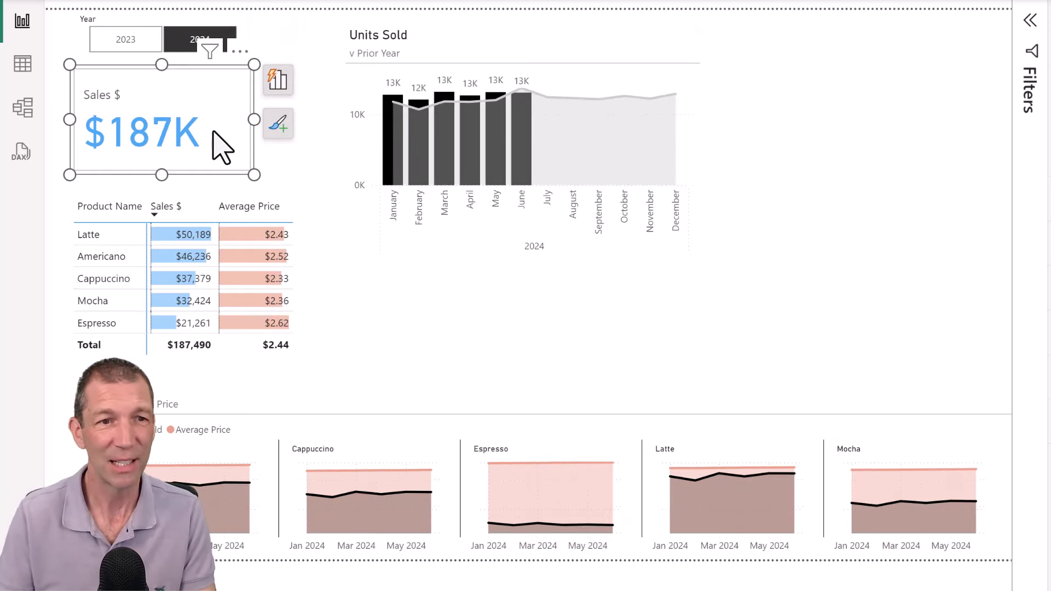
# Step: Cross-filter by Espresso, Mocha and Cappuccino, then clear the Espresso filter
pyautogui.click(116, 326)
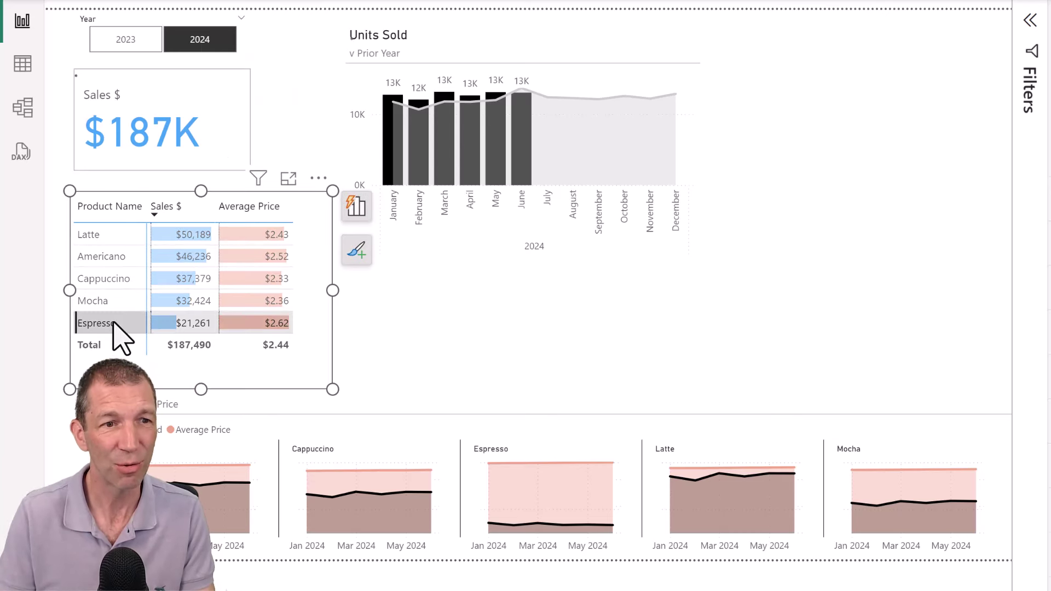
pyautogui.click(126, 301)
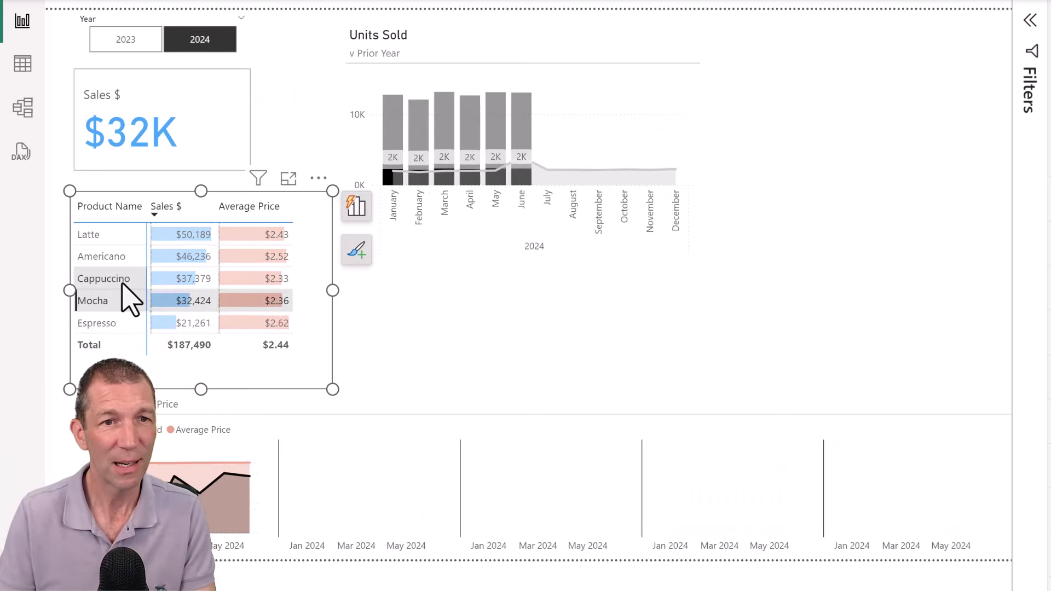
pyautogui.click(126, 280)
pyautogui.click(121, 323)
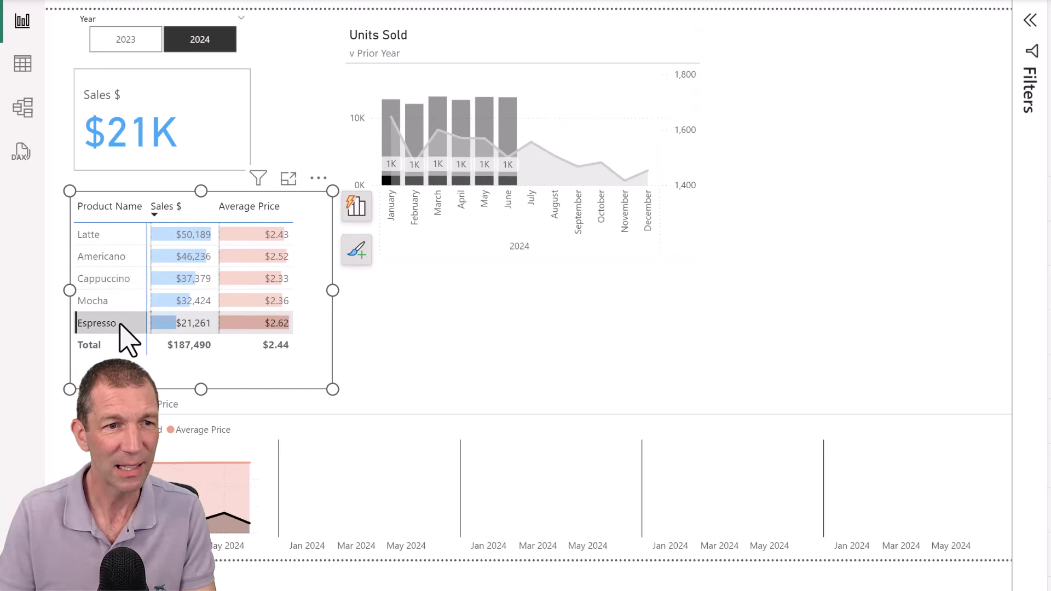
pyautogui.click(121, 325)
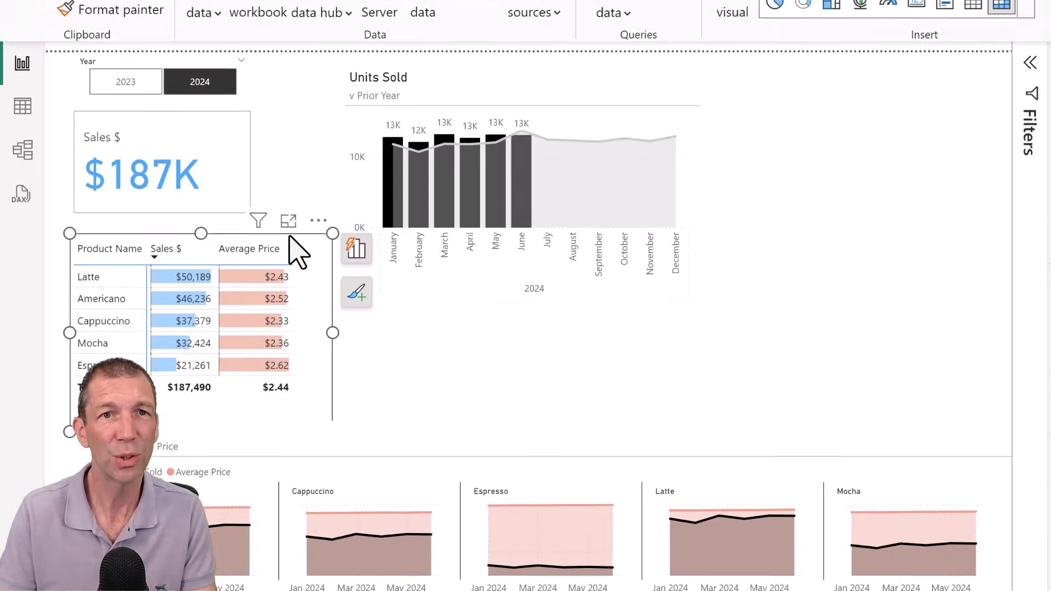
# Step: Turn on Edit interactions, set the table to filter Units Sold, and test several product rows
pyautogui.click(706, 0)
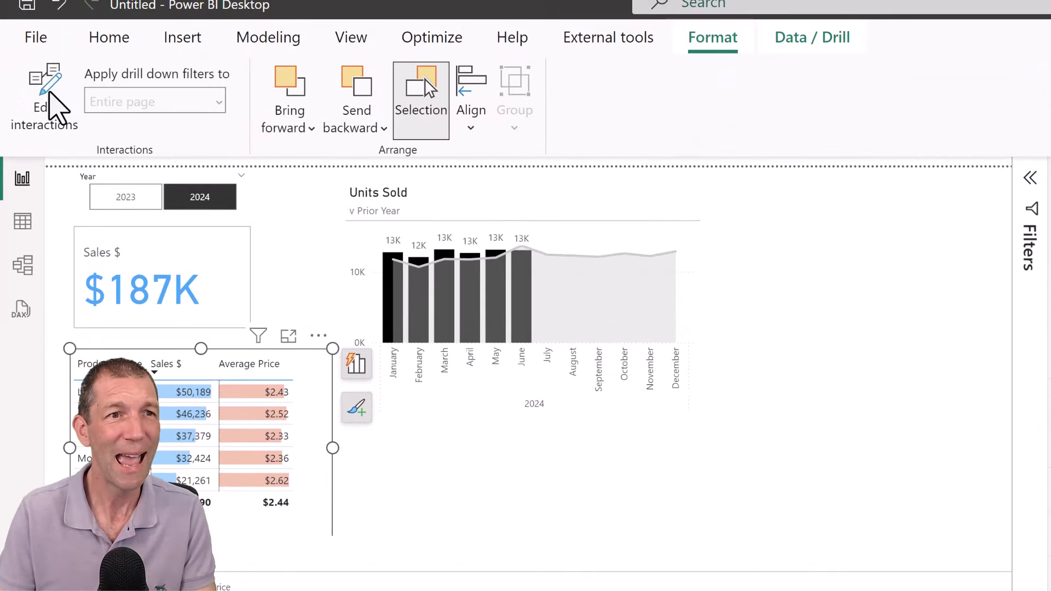
pyautogui.click(51, 94)
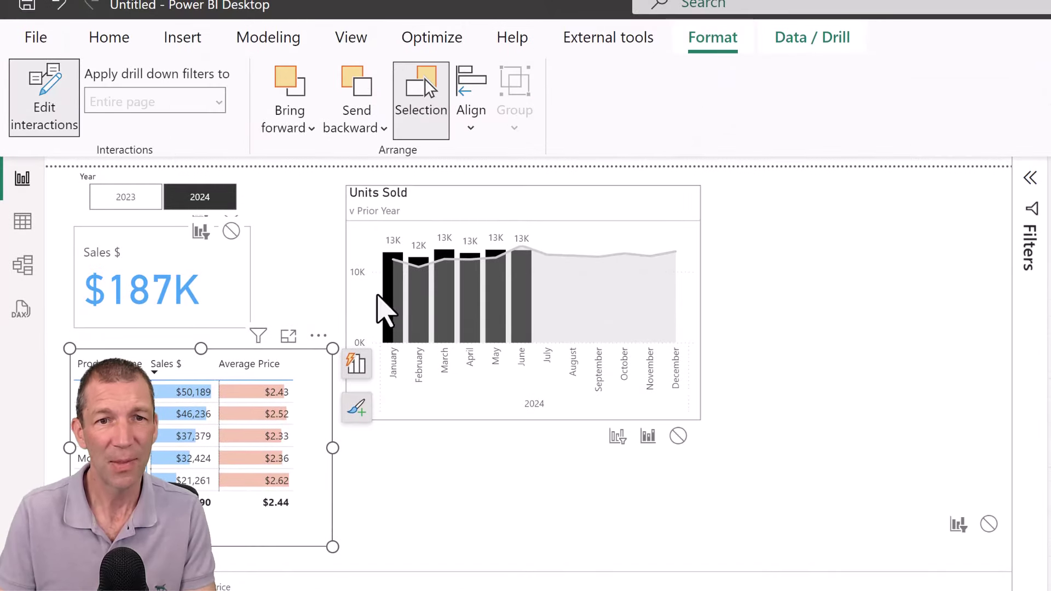
pyautogui.click(618, 440)
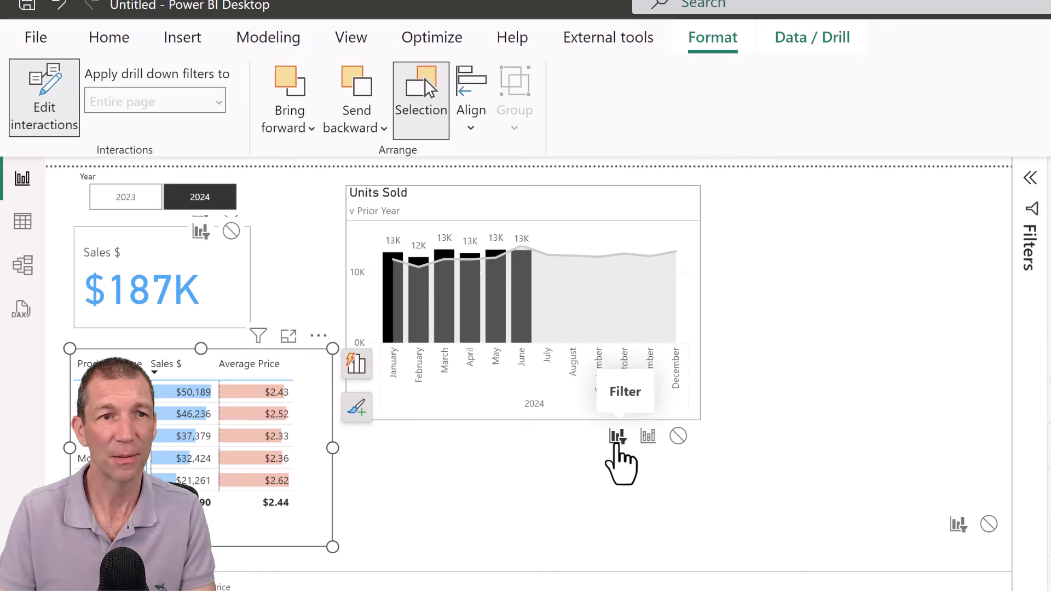
pyautogui.click(191, 414)
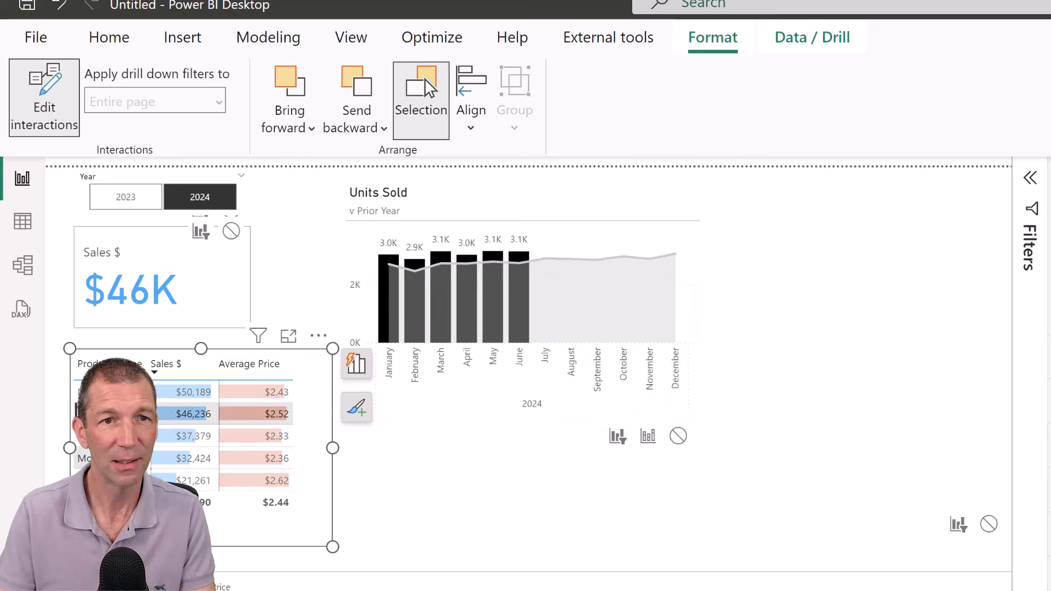
pyautogui.click(192, 458)
pyautogui.click(191, 480)
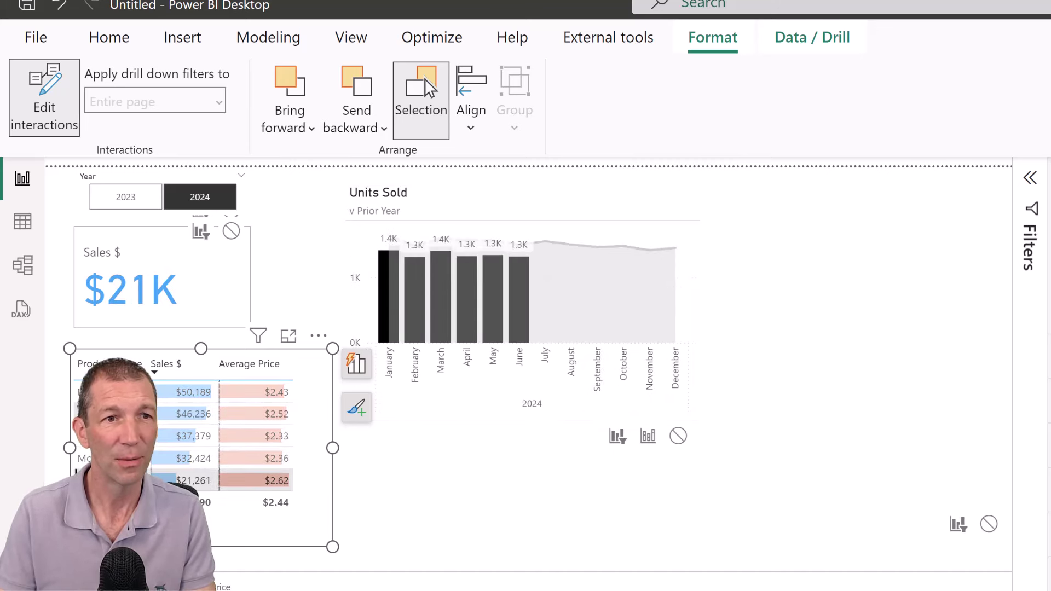
pyautogui.click(192, 414)
pyautogui.click(242, 392)
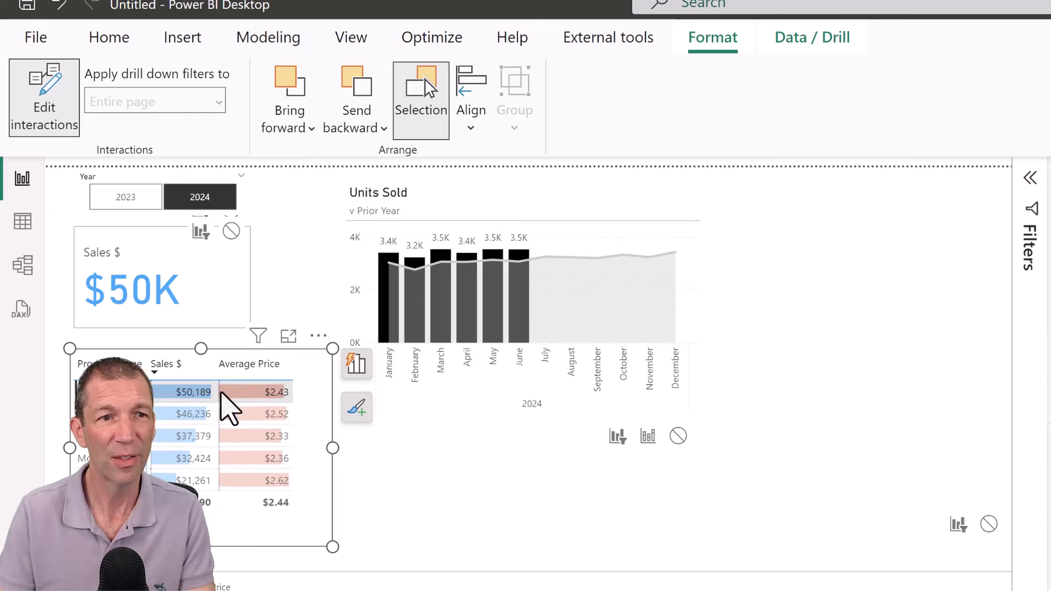
# Step: Switch the table's effect on Units Sold to highlight and test with Cappuccino and Mocha
pyautogui.click(648, 436)
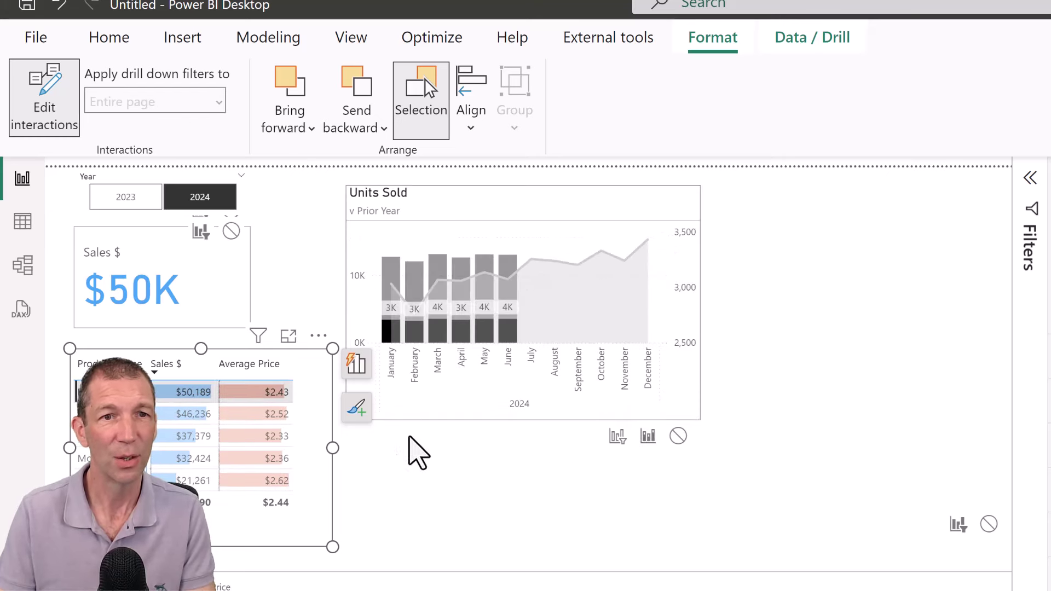
pyautogui.click(164, 436)
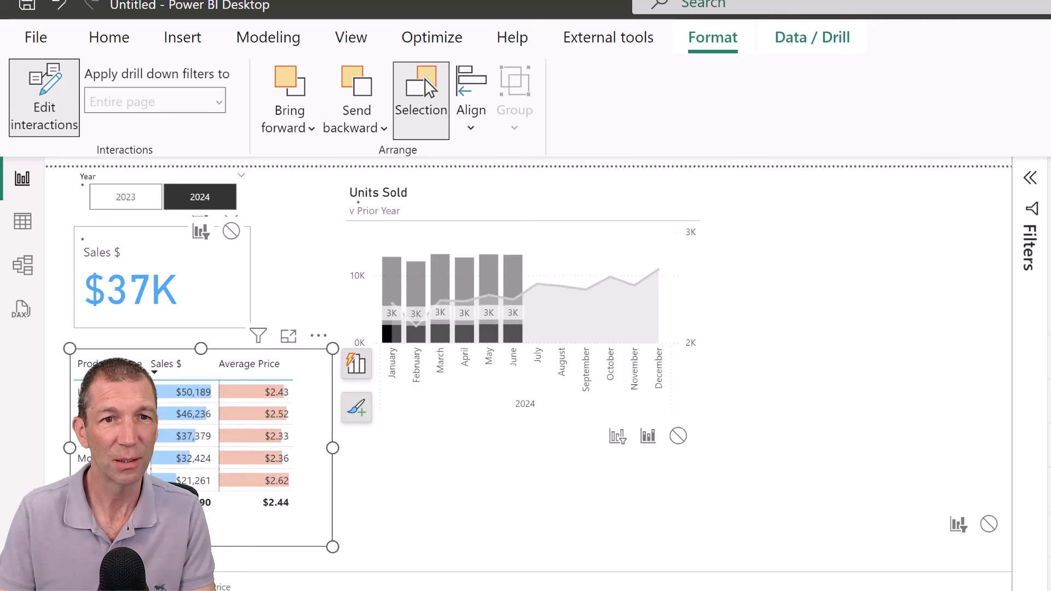
pyautogui.click(165, 436)
pyautogui.click(154, 465)
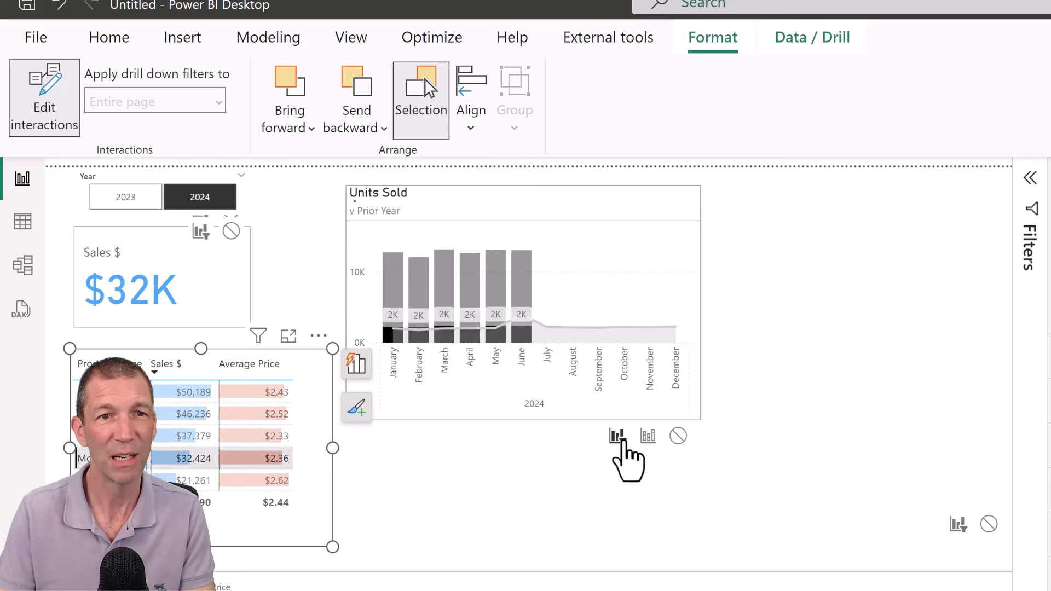
# Step: Restore Filter for the Units Sold chart, test it, and turn Edit interactions off
pyautogui.click(618, 436)
pyautogui.click(164, 414)
pyautogui.click(165, 436)
pyautogui.click(164, 435)
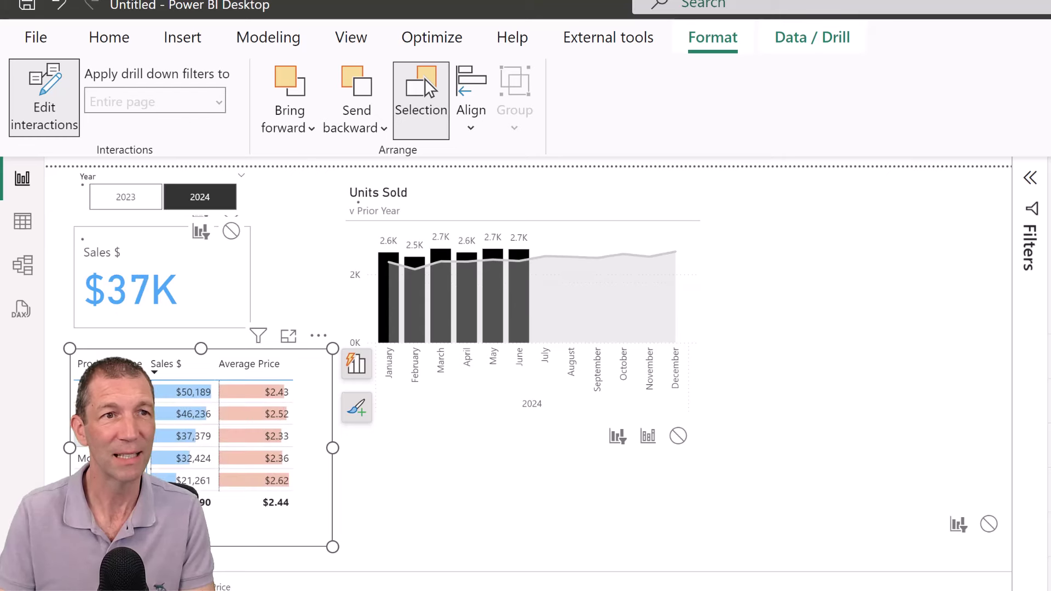
pyautogui.click(39, 81)
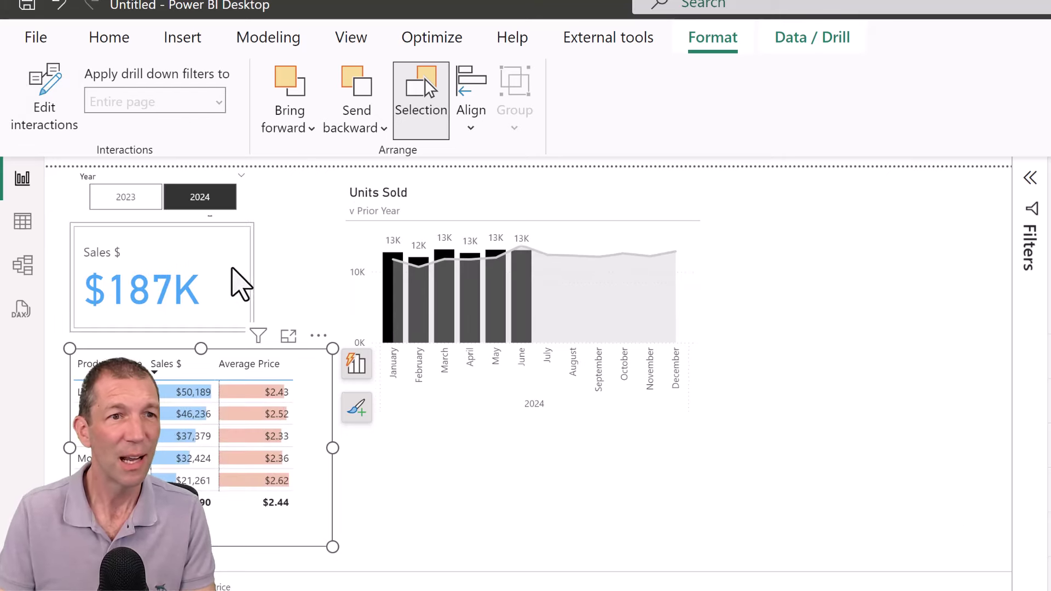
pyautogui.click(232, 268)
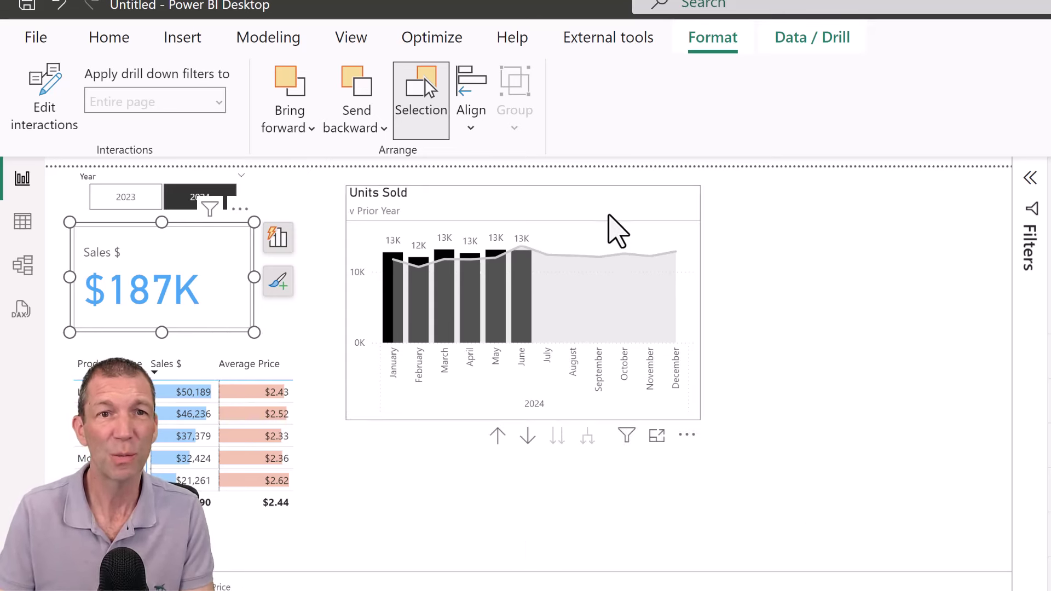
# Step: Move and widen the Units Sold chart on the right, with the shortened product table below
pyautogui.moveTo(618, 230); pyautogui.dragTo(758, 213)
pyautogui.moveTo(665, 403); pyautogui.dragTo(667, 371)
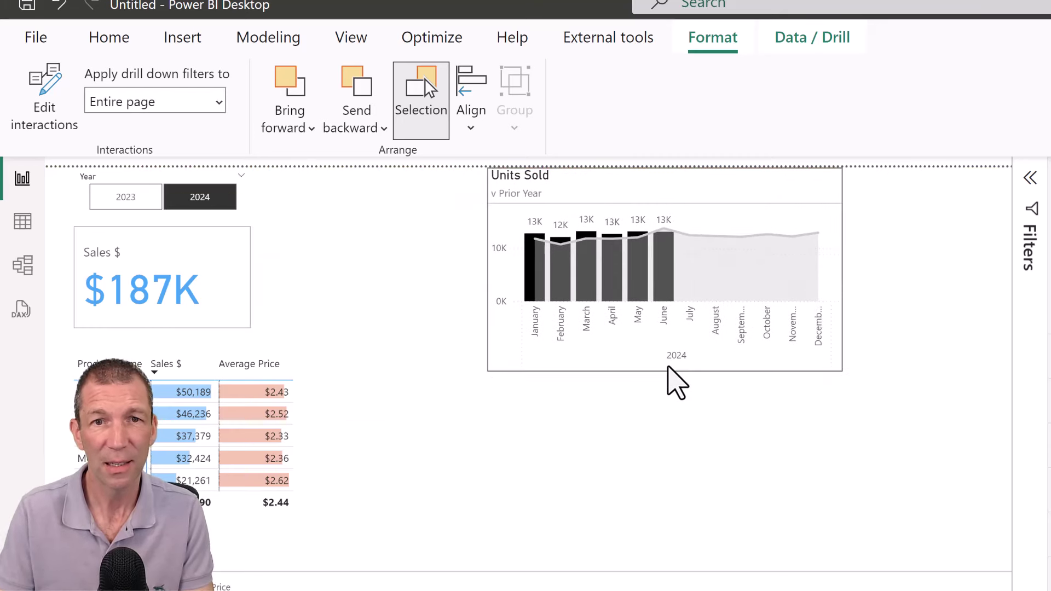
pyautogui.moveTo(841, 268); pyautogui.dragTo(974, 269)
pyautogui.moveTo(481, 461); pyautogui.dragTo(749, 460)
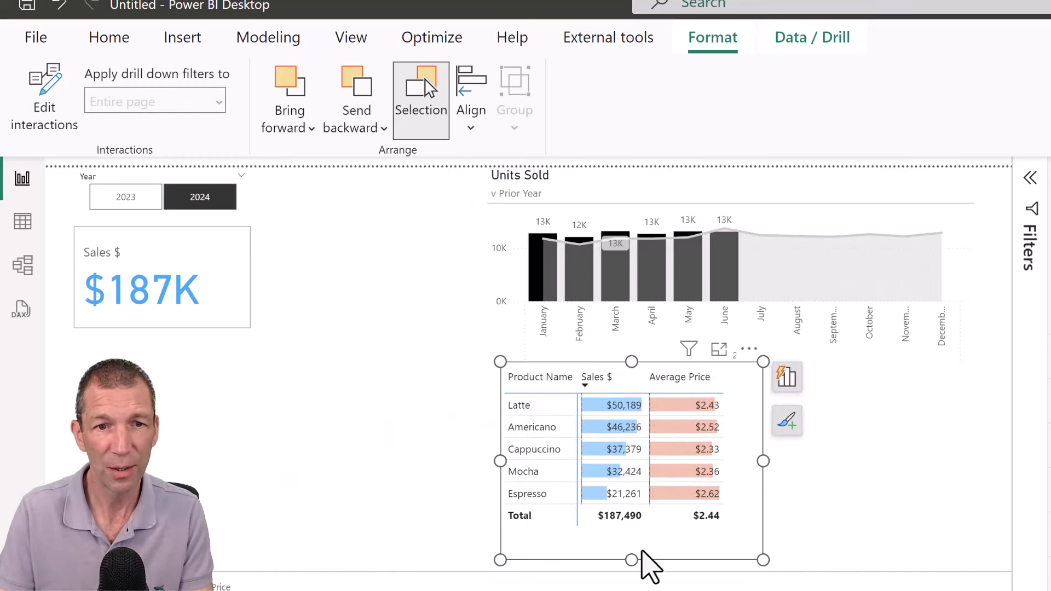
pyautogui.moveTo(631, 554); pyautogui.dragTo(632, 536)
pyautogui.click(792, 500)
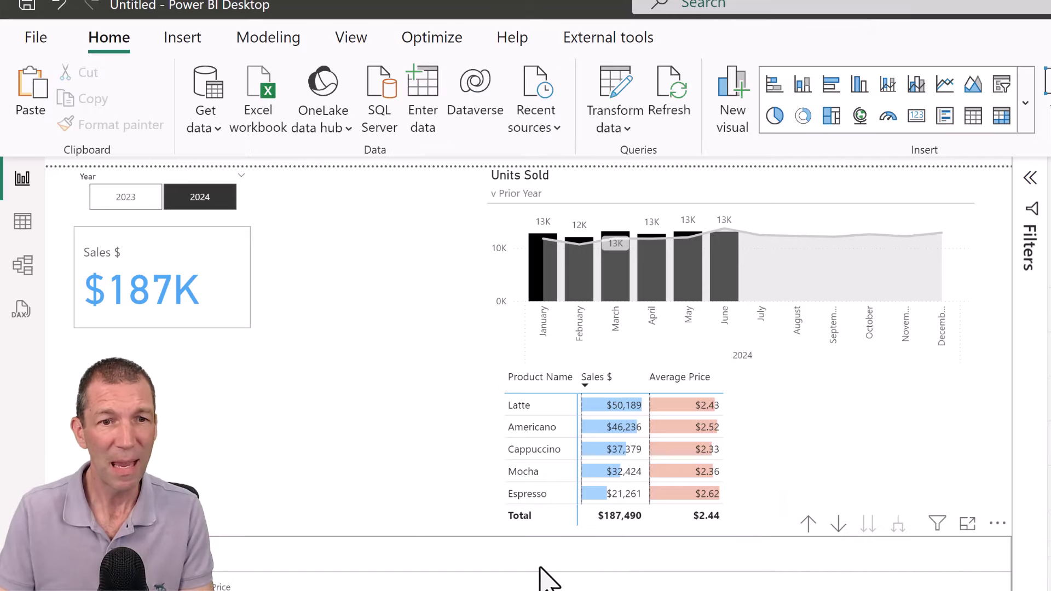
# Step: Enlarge the small multiples visual upward and to the left
pyautogui.click(552, 538)
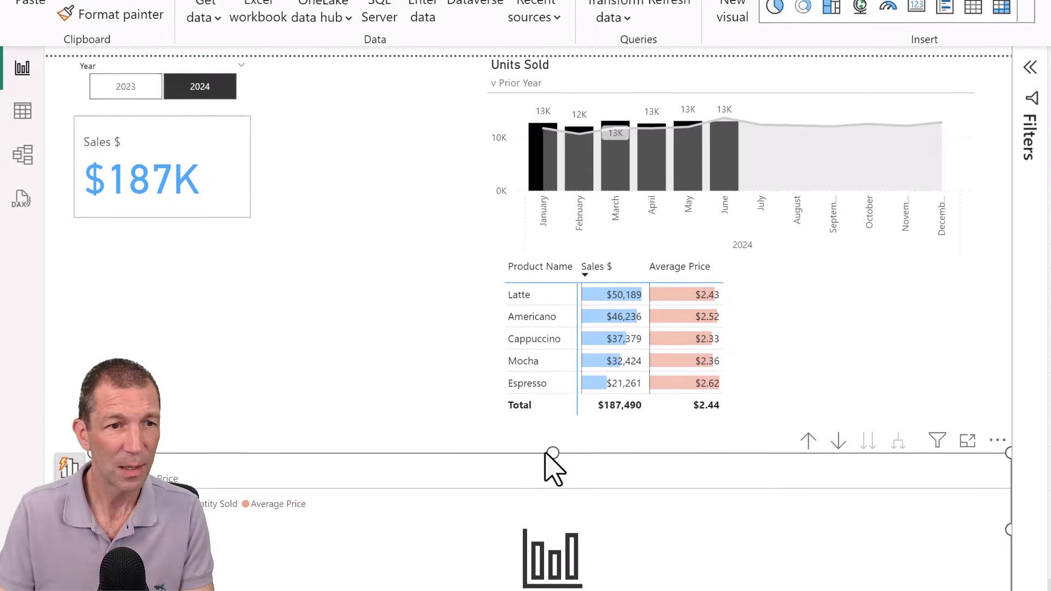
pyautogui.moveTo(552, 450); pyautogui.dragTo(556, 438)
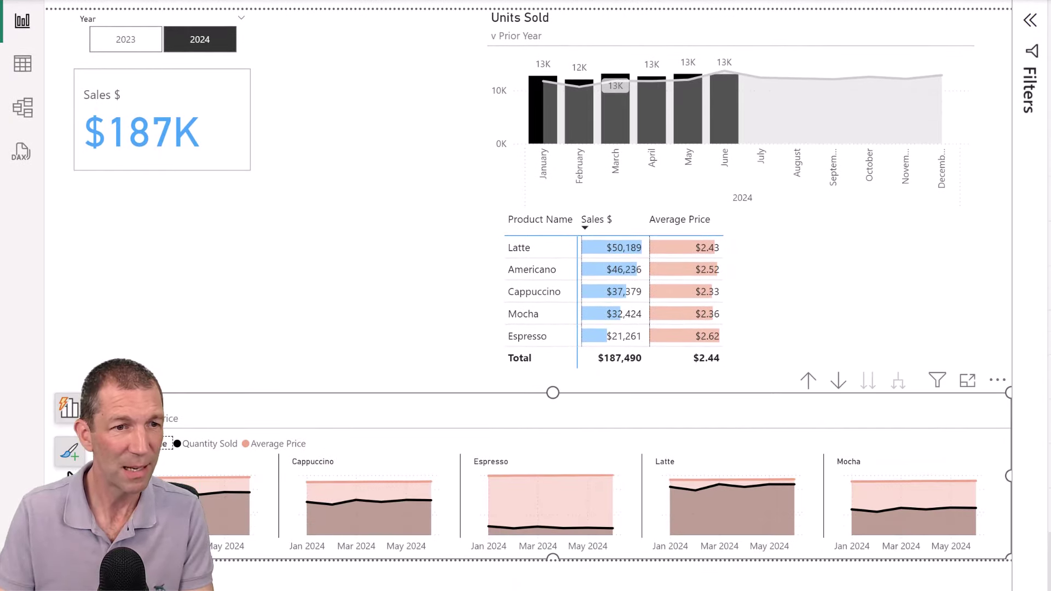
pyautogui.moveTo(68, 474); pyautogui.dragTo(61, 476)
pyautogui.click(142, 186)
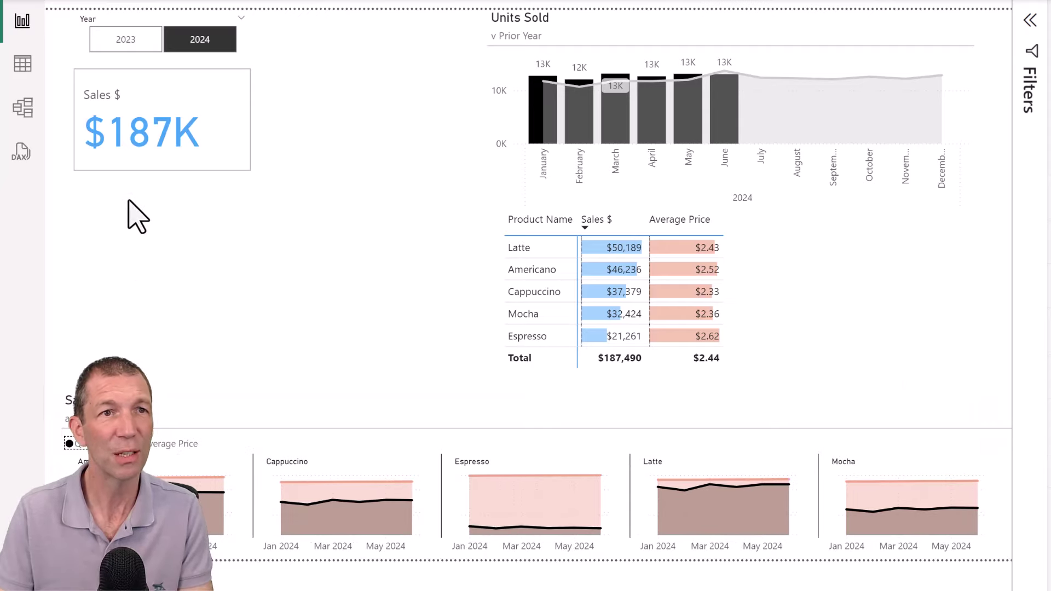
# Step: Insert a line shape onto the page and make its bounding box thin
pyautogui.click(28, 9)
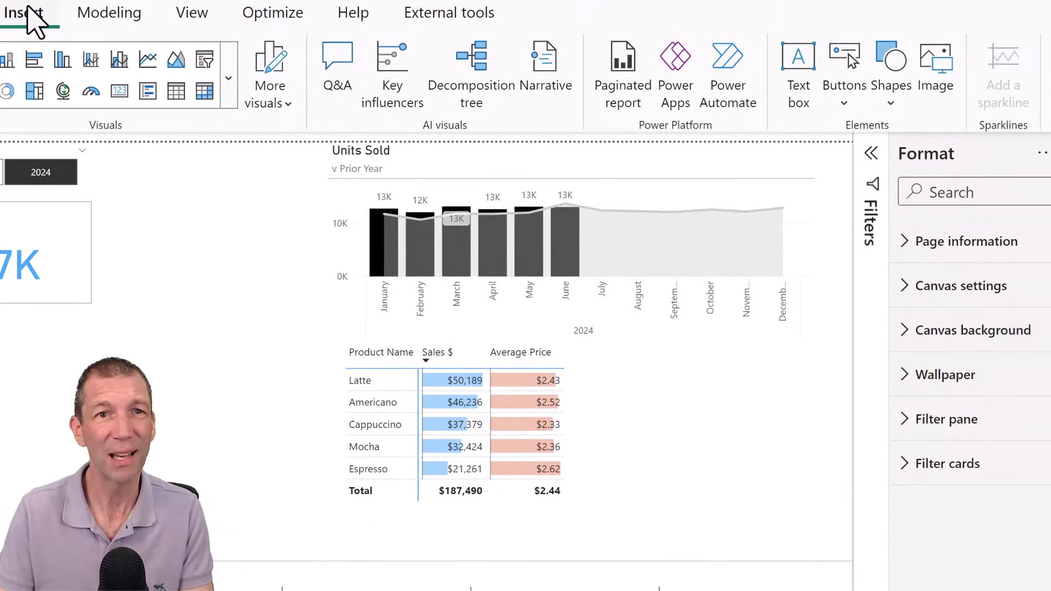
pyautogui.click(881, 107)
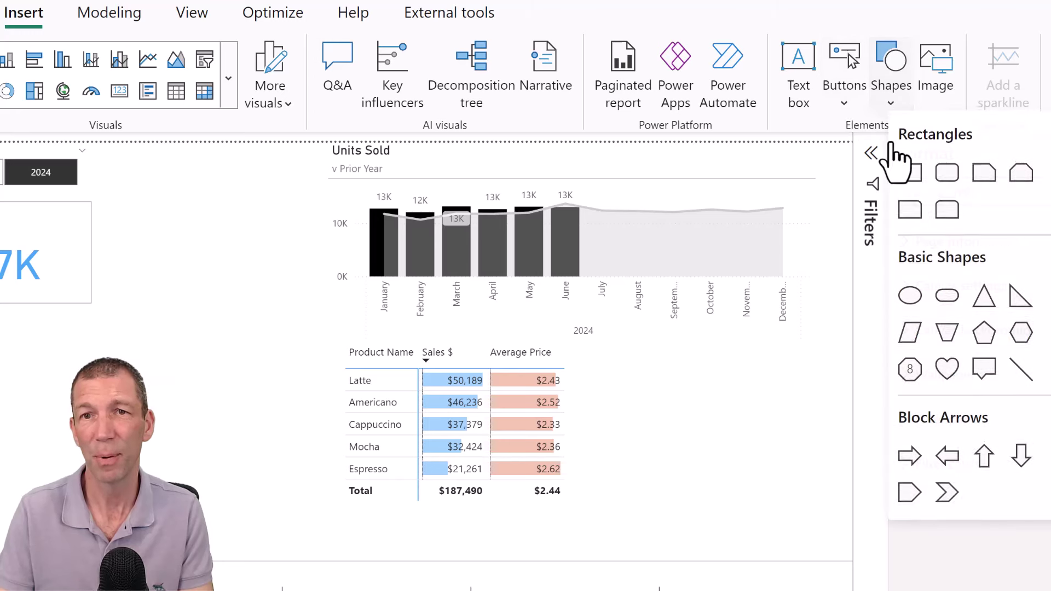
pyautogui.click(1021, 386)
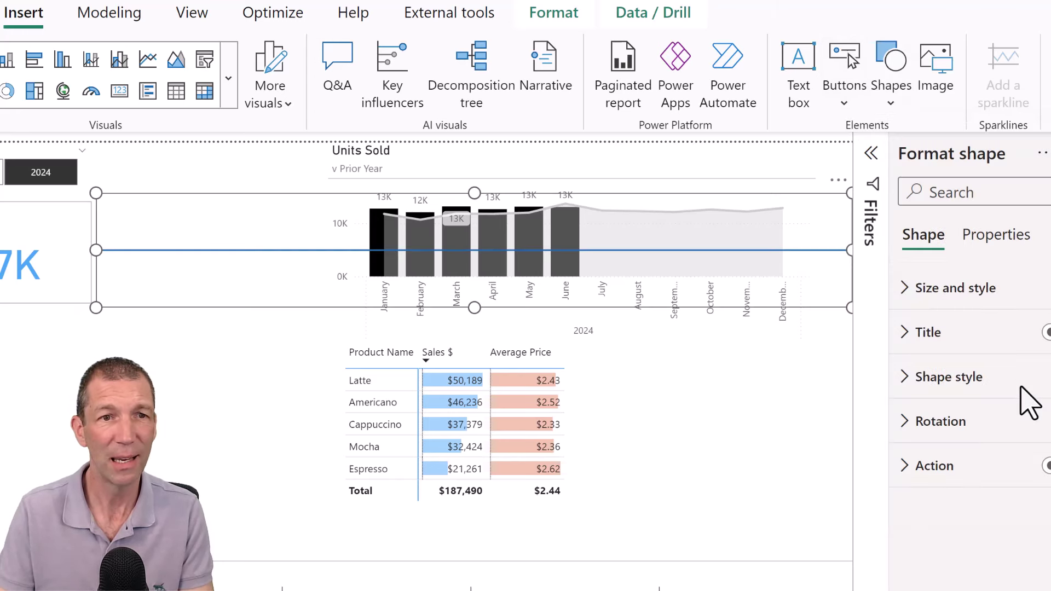
pyautogui.moveTo(474, 192); pyautogui.dragTo(364, 518)
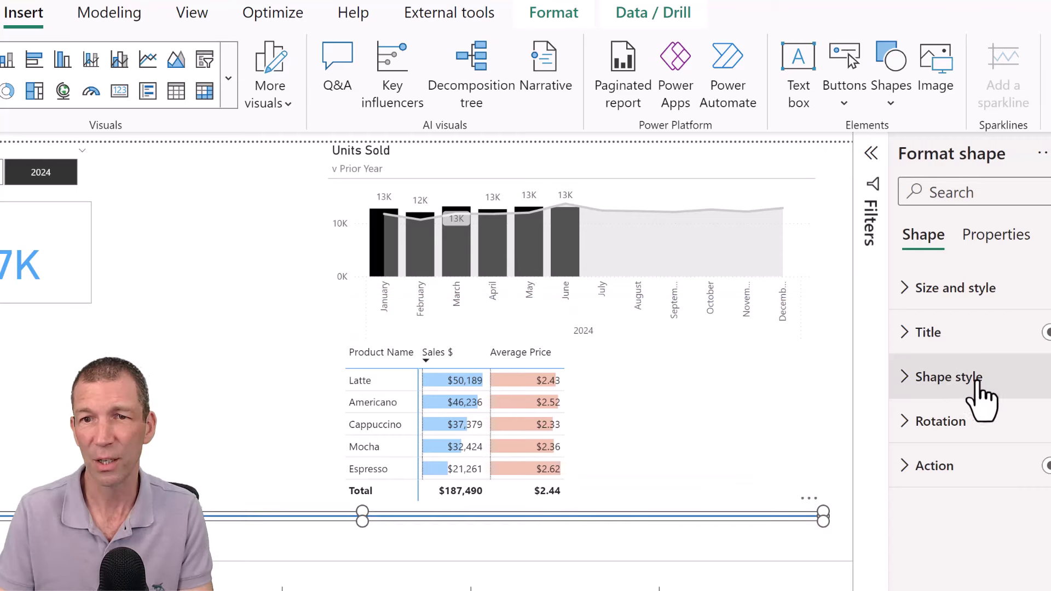
# Step: Give the line shape a light grey border colour
pyautogui.click(949, 377)
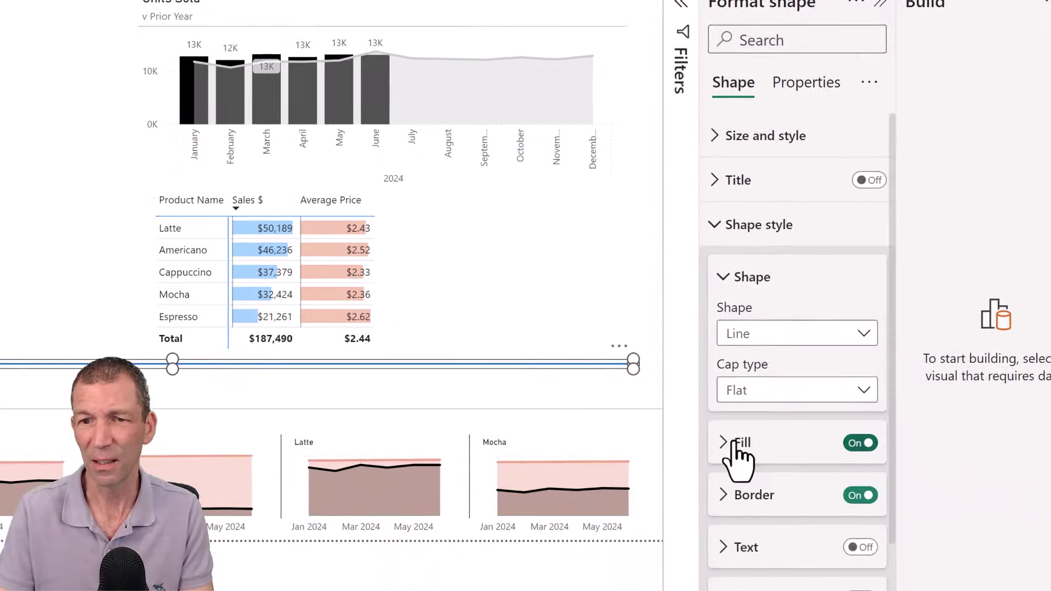
pyautogui.click(811, 506)
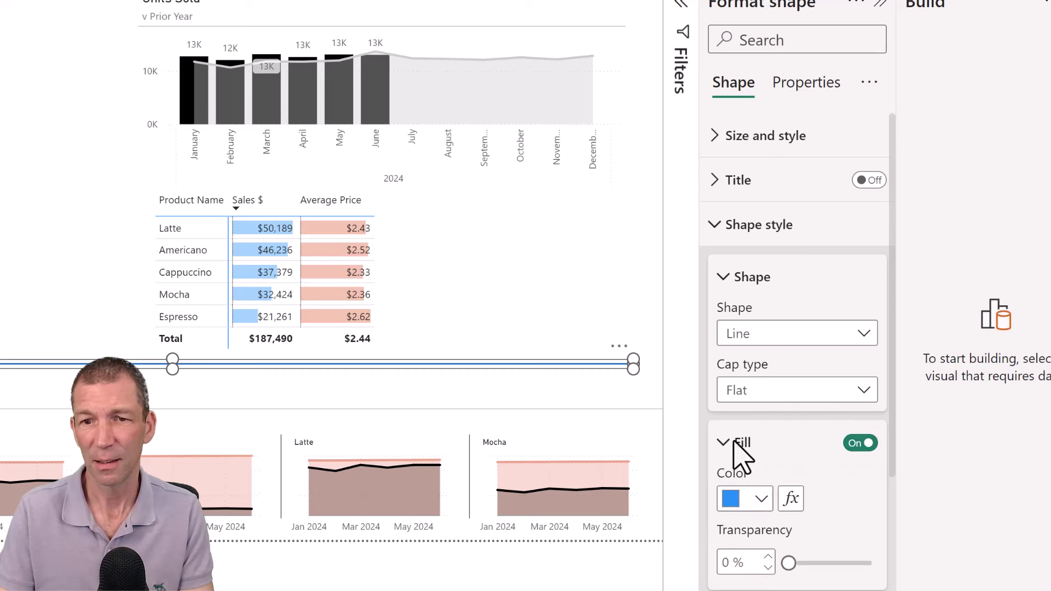
pyautogui.click(737, 443)
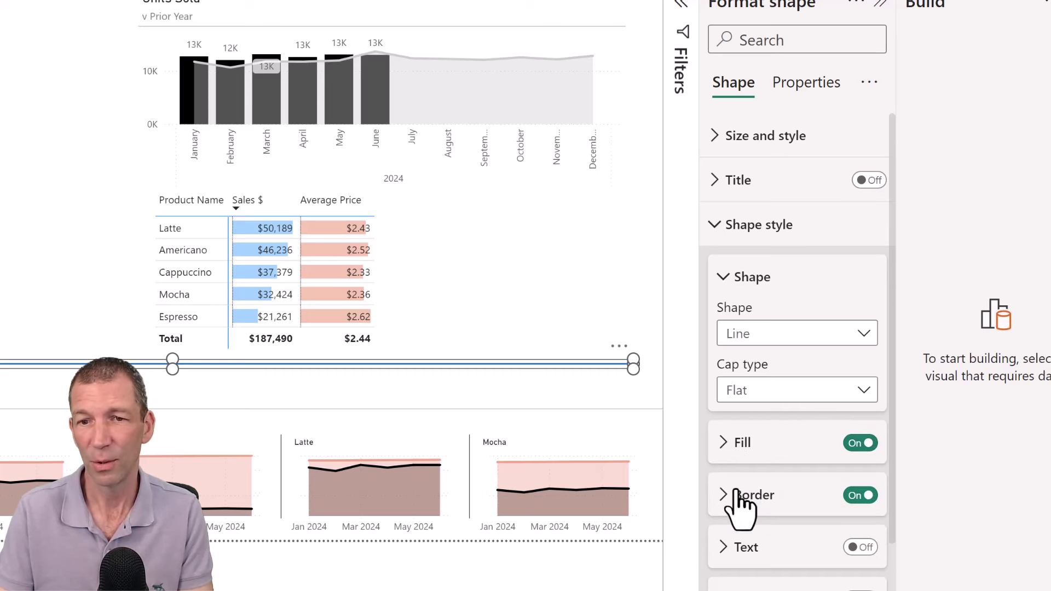
pyautogui.click(737, 495)
pyautogui.scroll(-4, 738, 506)
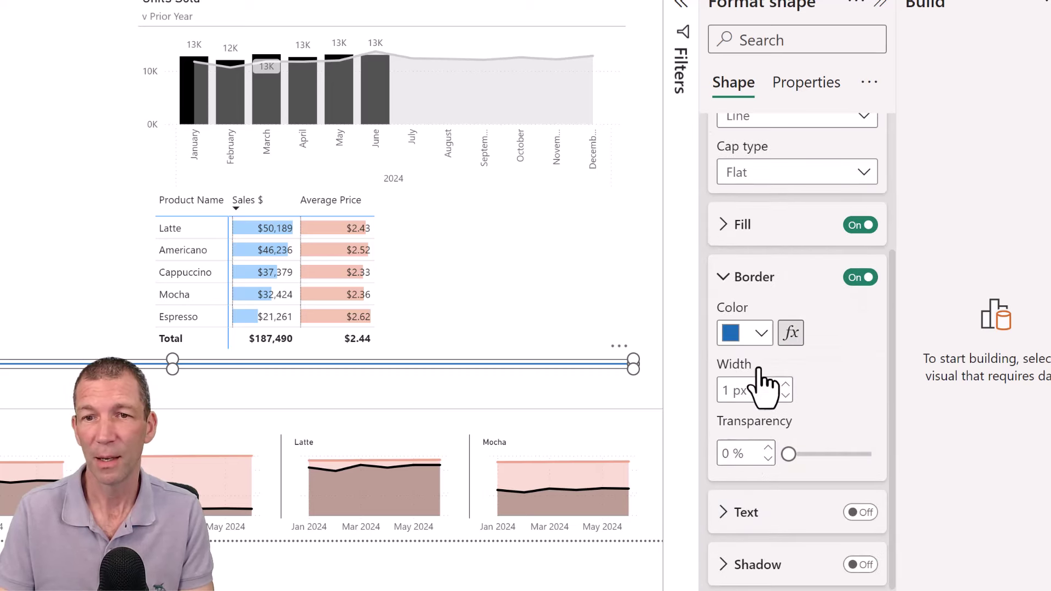
pyautogui.click(761, 332)
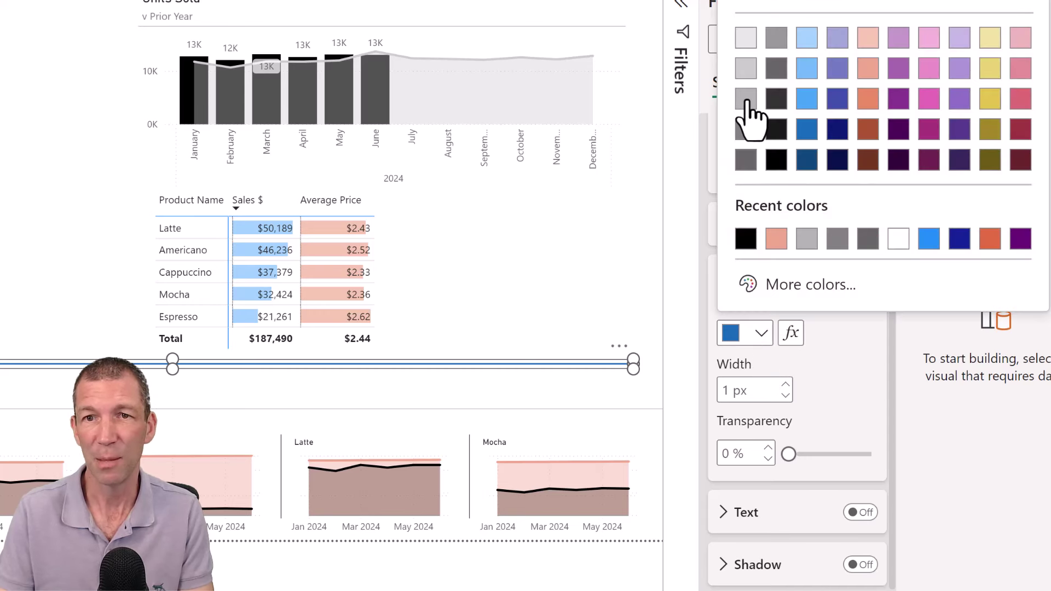
pyautogui.click(745, 99)
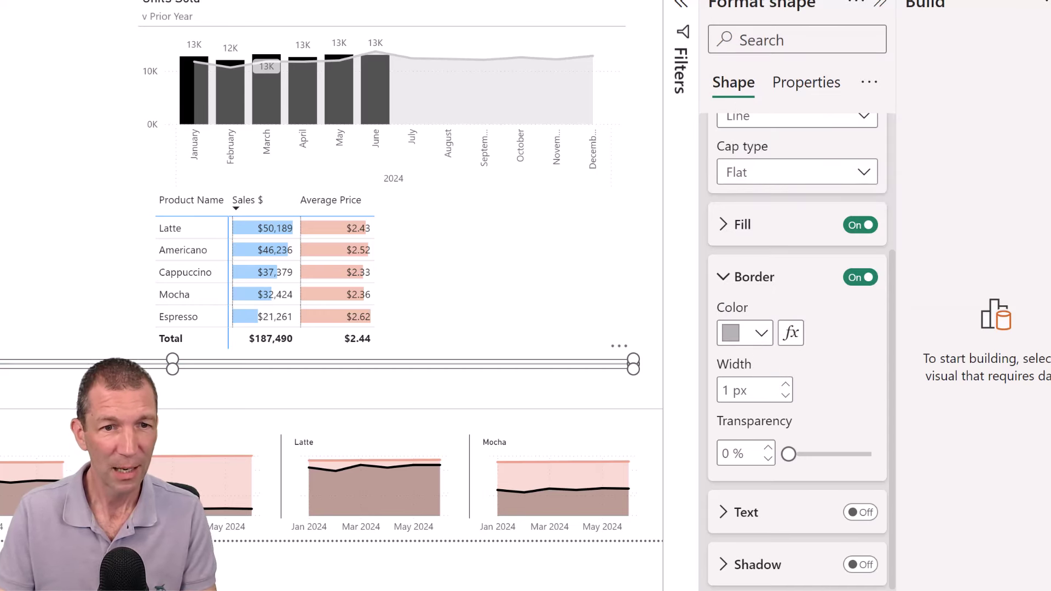
# Step: Move the grey line above the product table and shrink it to a thin box
pyautogui.moveTo(0, 376); pyautogui.dragTo(1, 384)
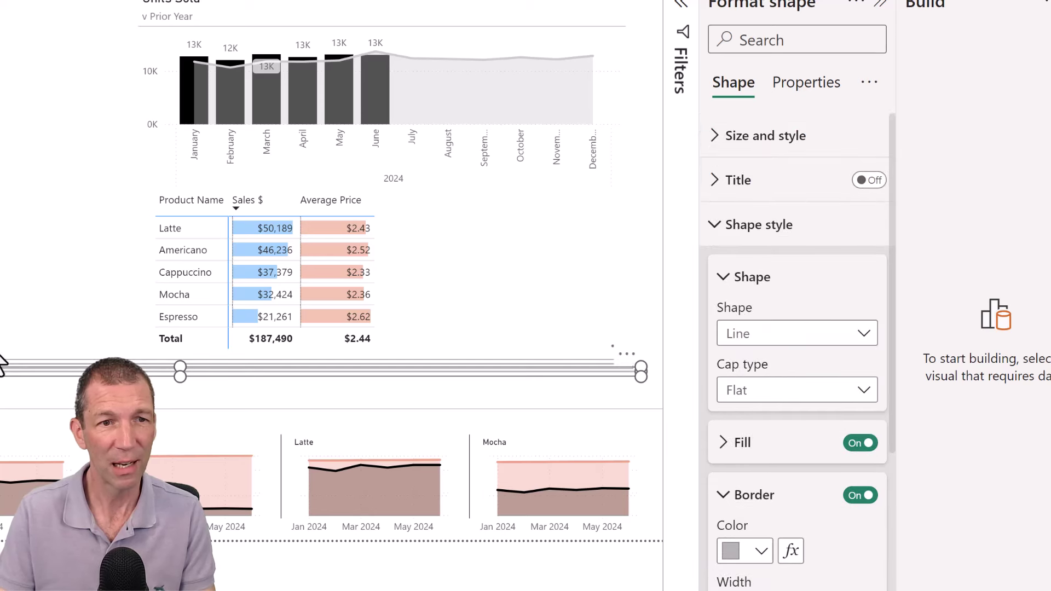
pyautogui.moveTo(12, 296); pyautogui.dragTo(12, 236)
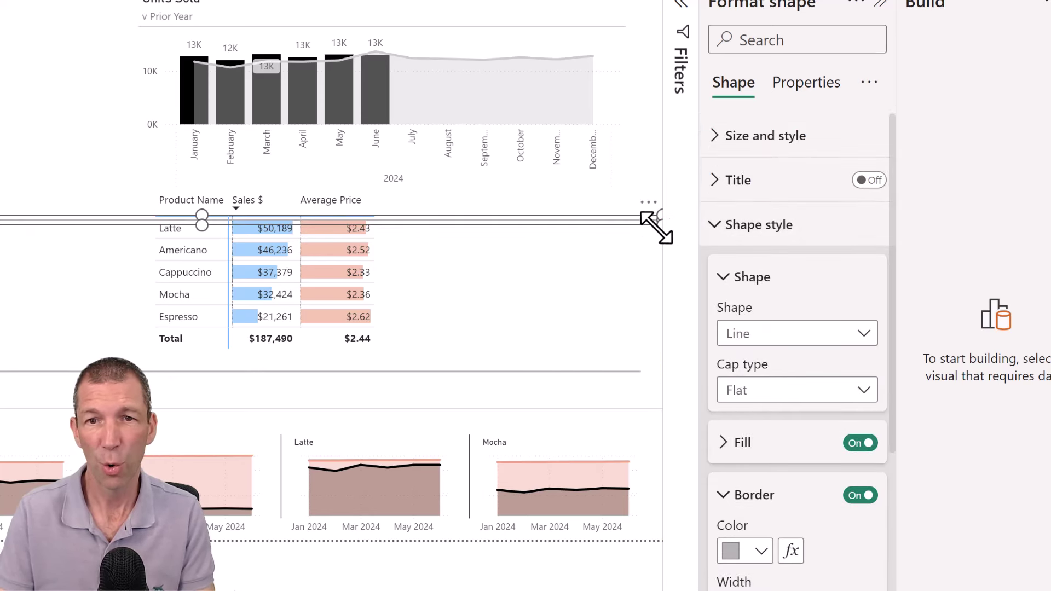
pyautogui.moveTo(657, 229); pyautogui.dragTo(6, 309)
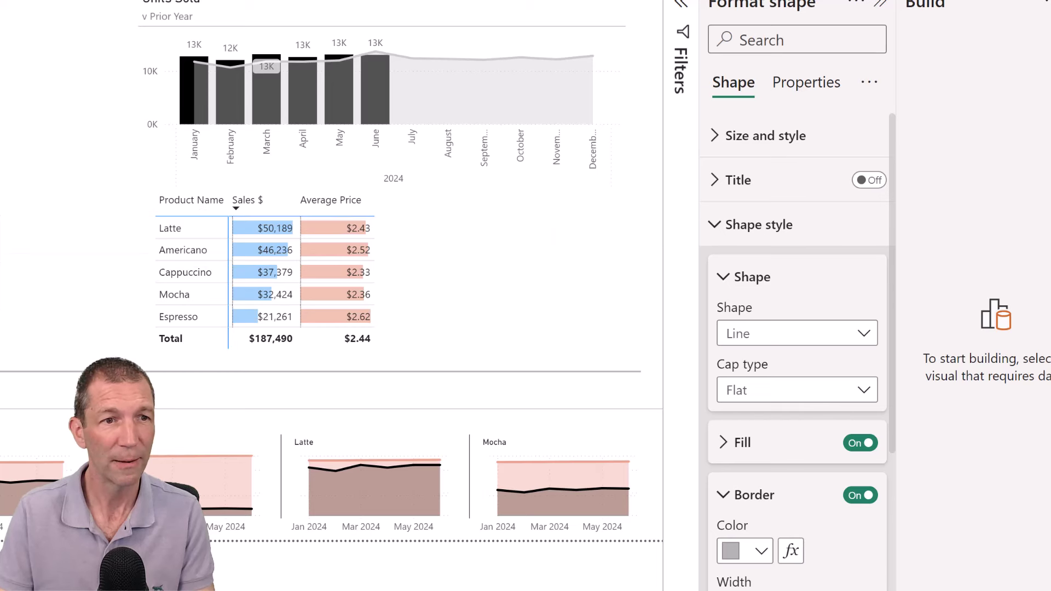
pyautogui.scroll(-2, 807, 345)
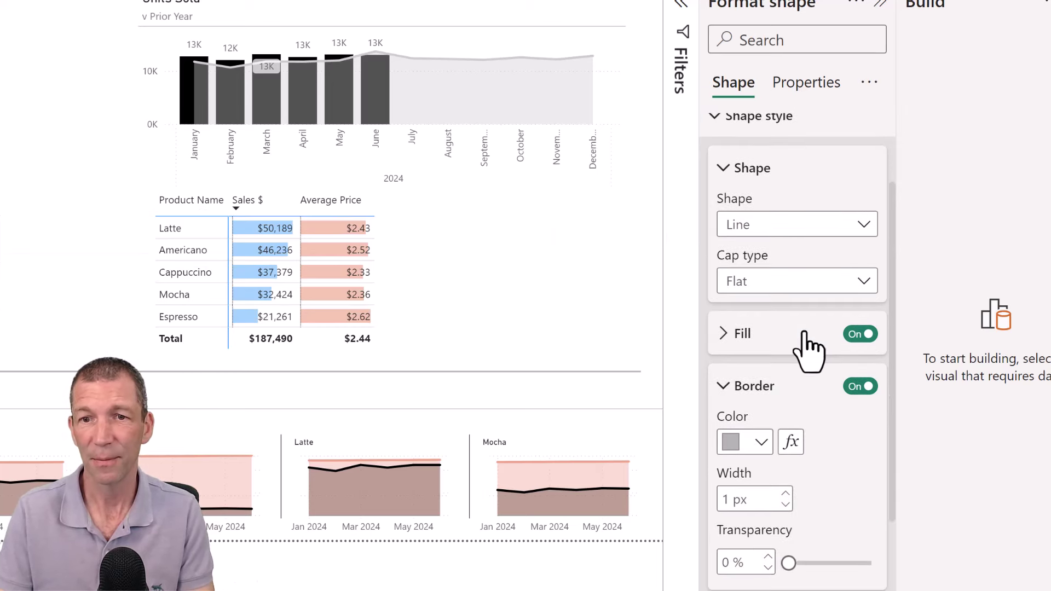
# Step: Rotate the line shape 90° using the Rotation settings
pyautogui.click(753, 167)
pyautogui.click(716, 275)
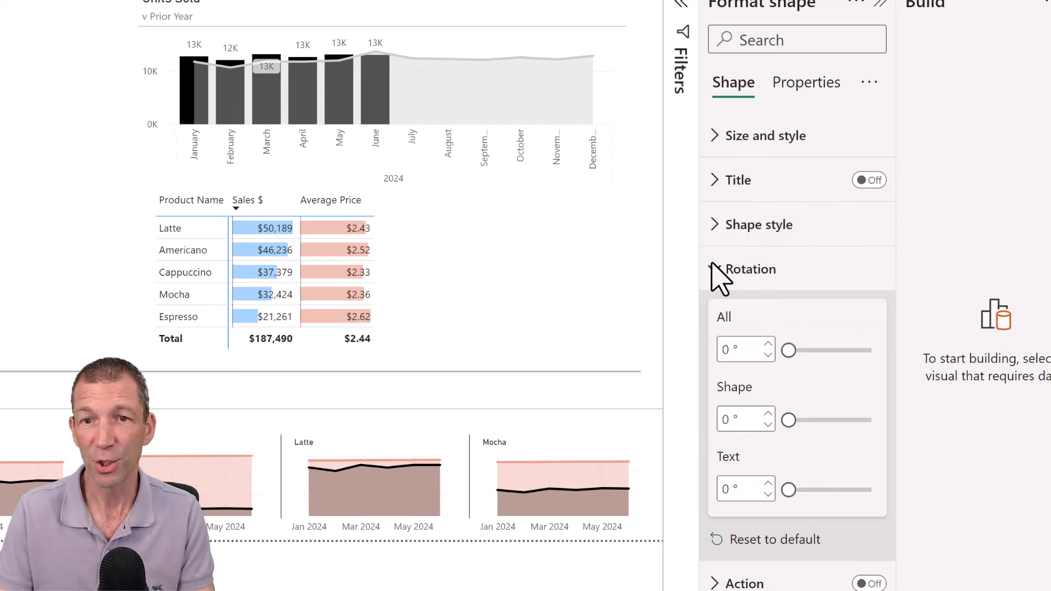
pyautogui.click(730, 348)
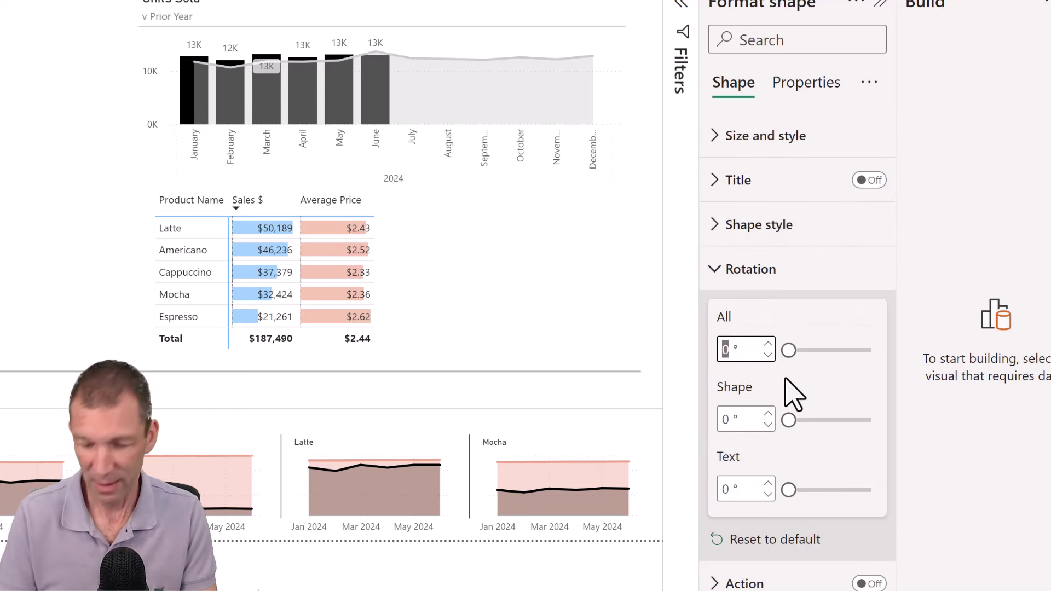
pyautogui.write('90')
pyautogui.press('Return')
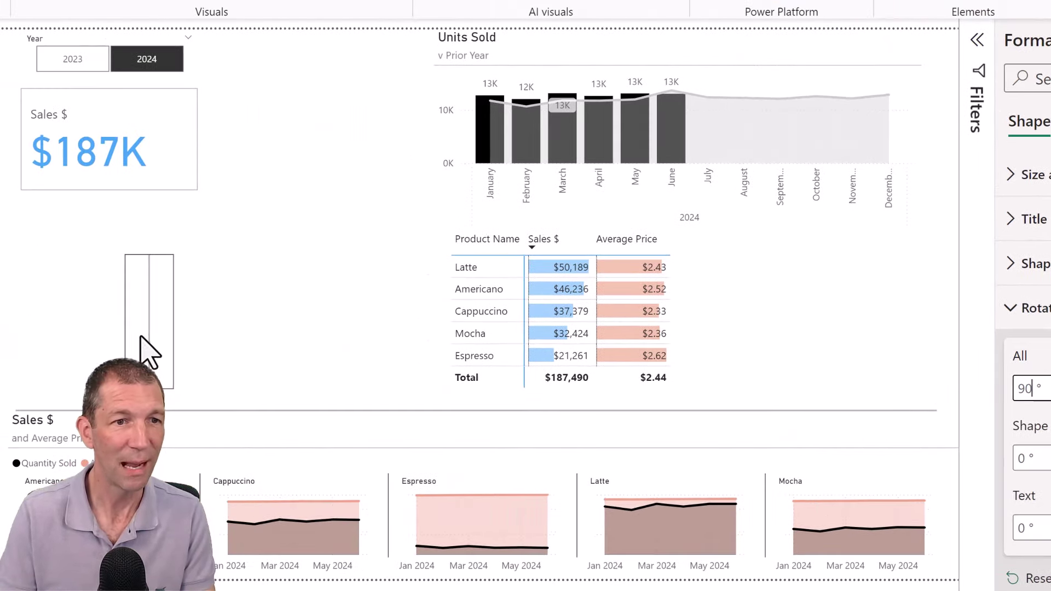
# Step: Move the vertical line up beside the Units Sold chart and check the layout
pyautogui.click(162, 369)
pyautogui.moveTo(169, 375); pyautogui.dragTo(308, 386)
pyautogui.click(74, 312)
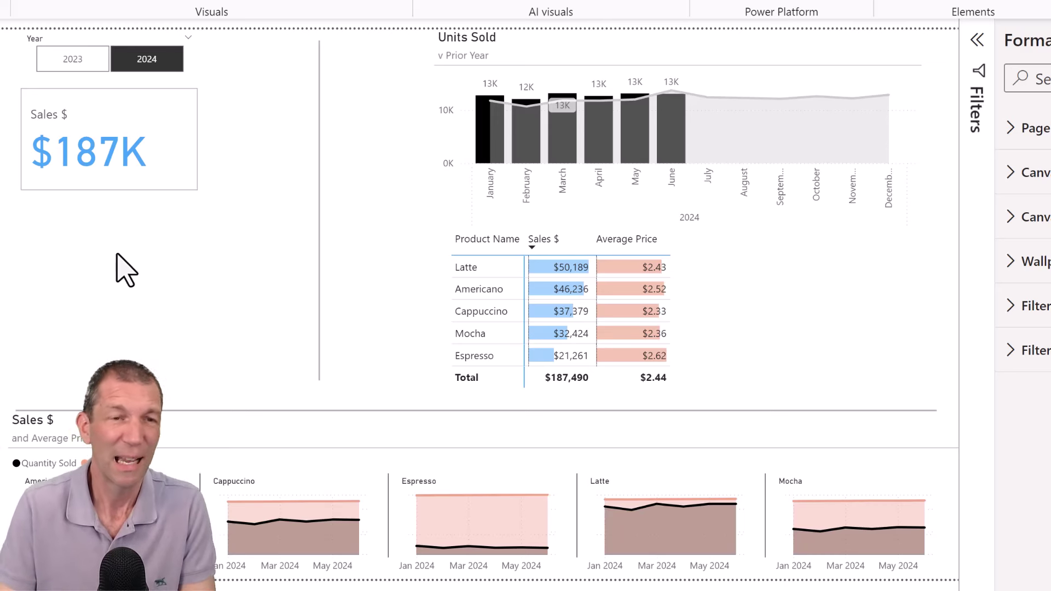
pyautogui.click(116, 255)
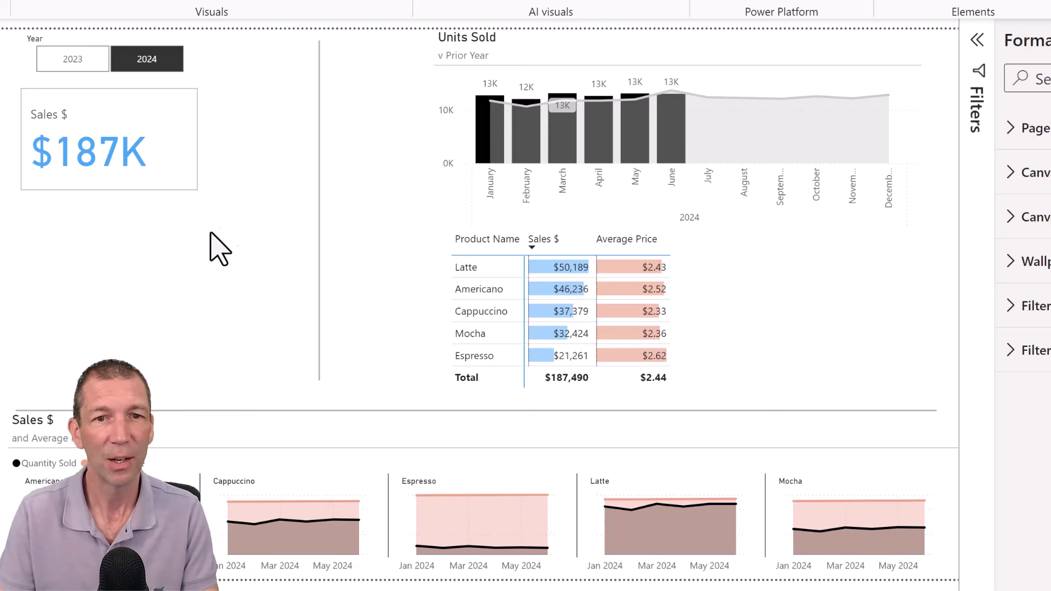
# Step: Add Quantity Sold as a reference label on the Sales $ card, then review Layout
pyautogui.click(167, 178)
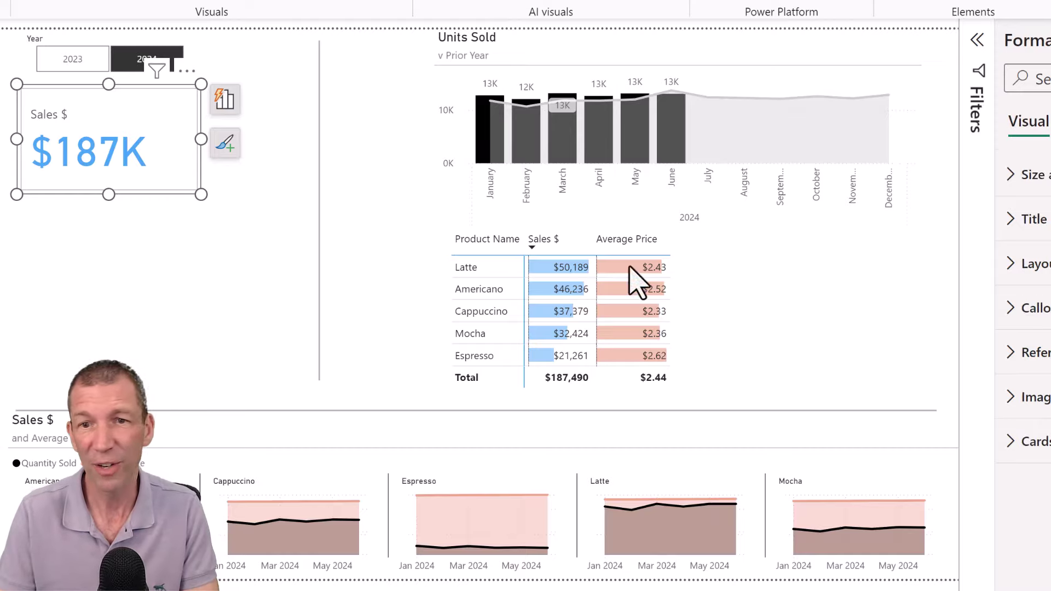
pyautogui.click(1011, 352)
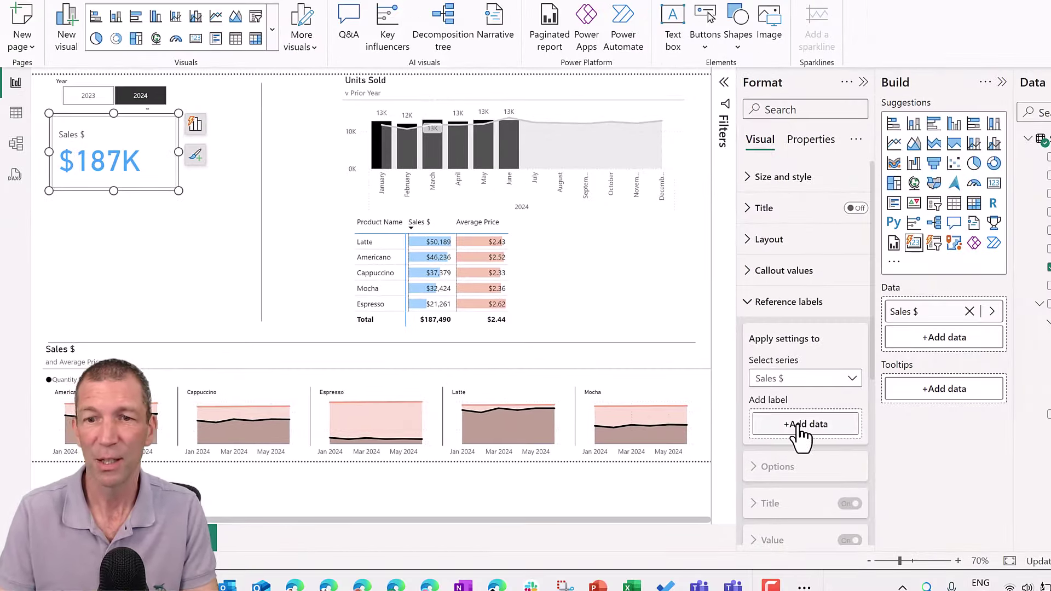
pyautogui.click(798, 426)
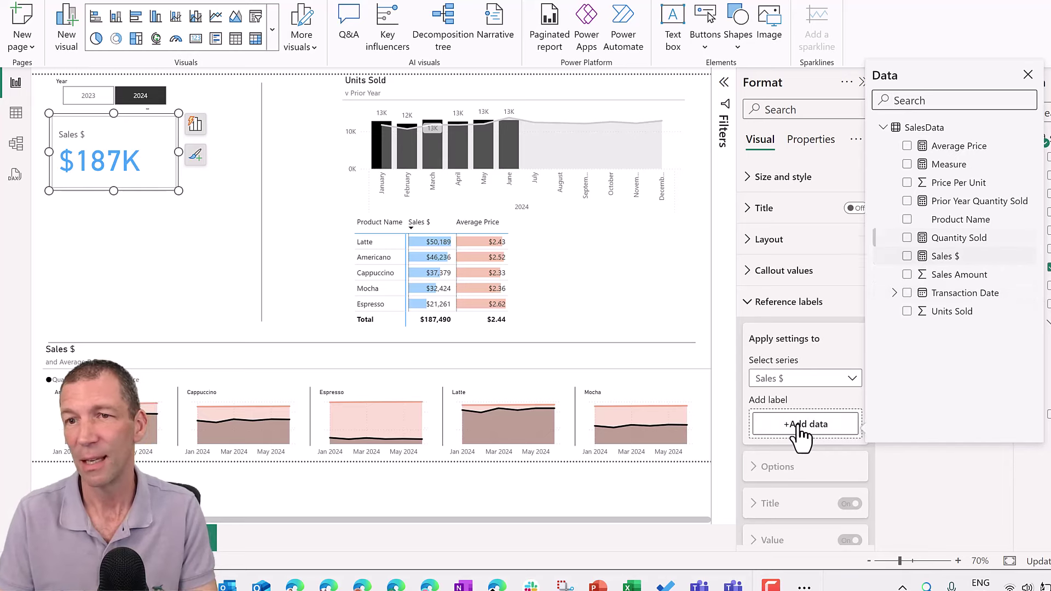
pyautogui.click(907, 238)
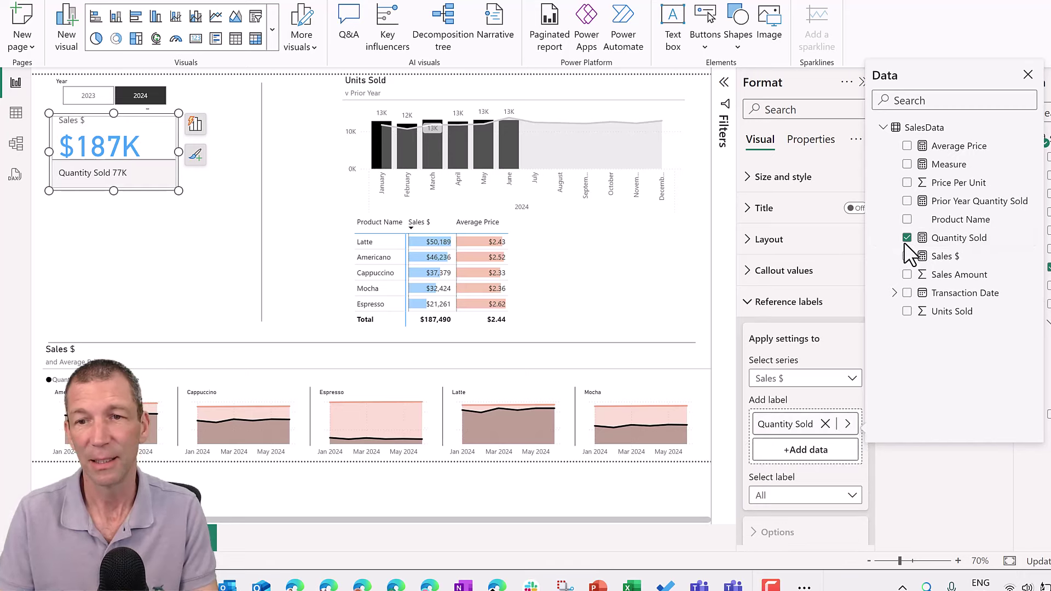
pyautogui.click(790, 306)
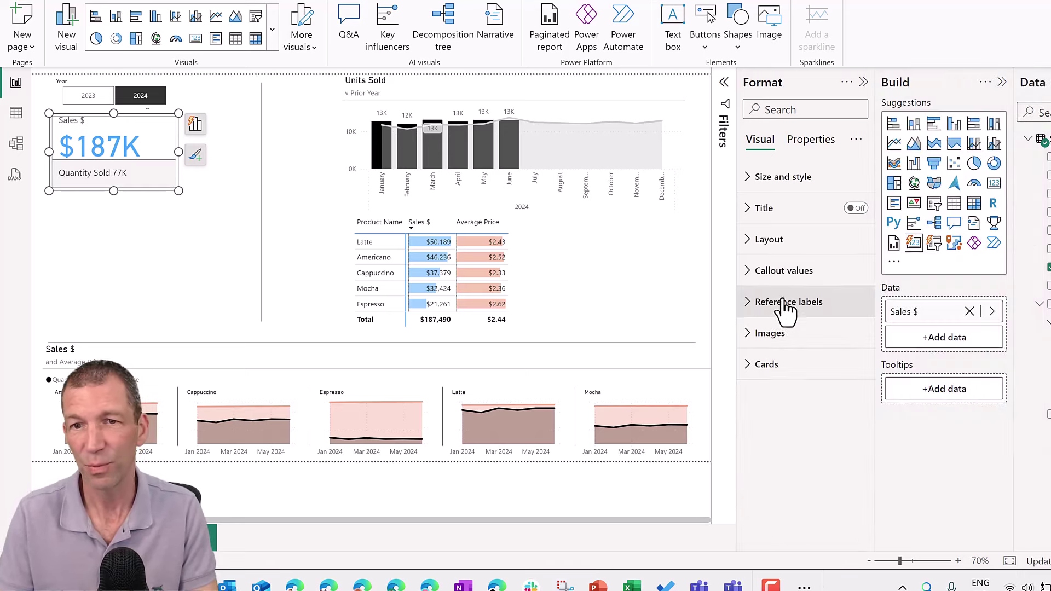
pyautogui.click(761, 241)
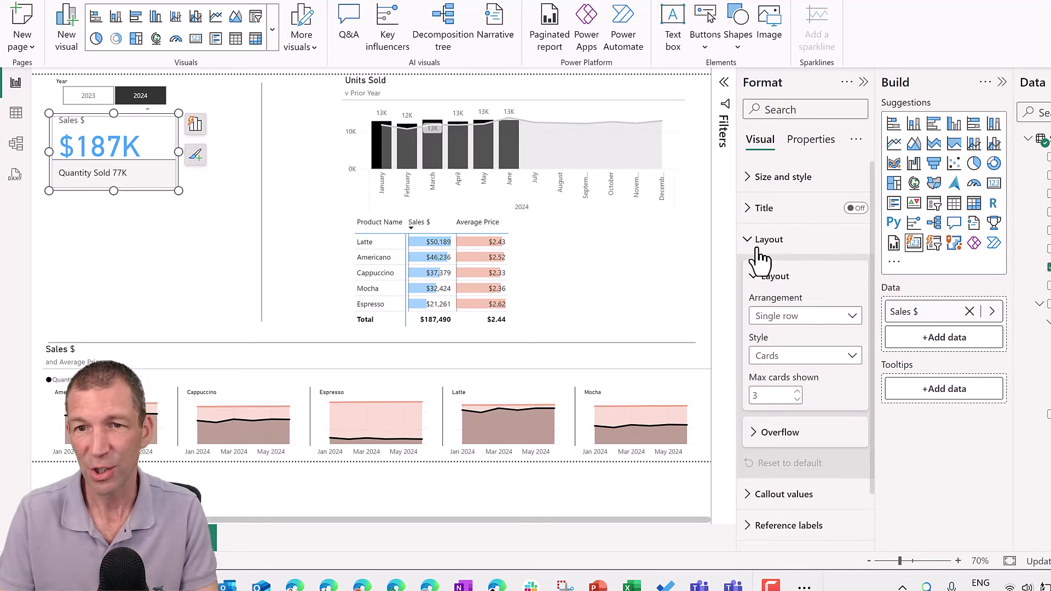
pyautogui.scroll(-2, 757, 246)
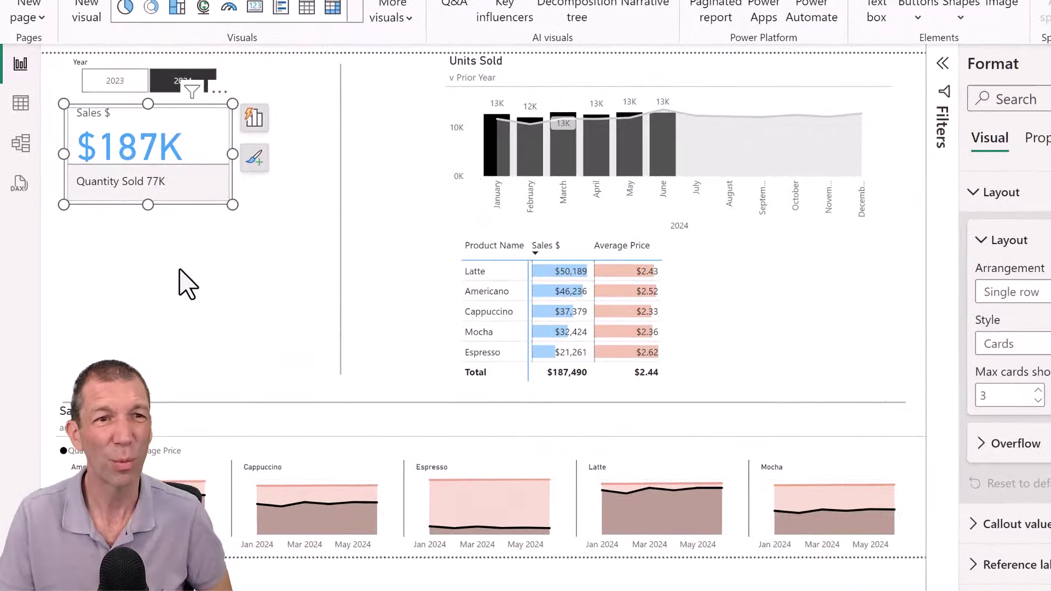
pyautogui.click(188, 284)
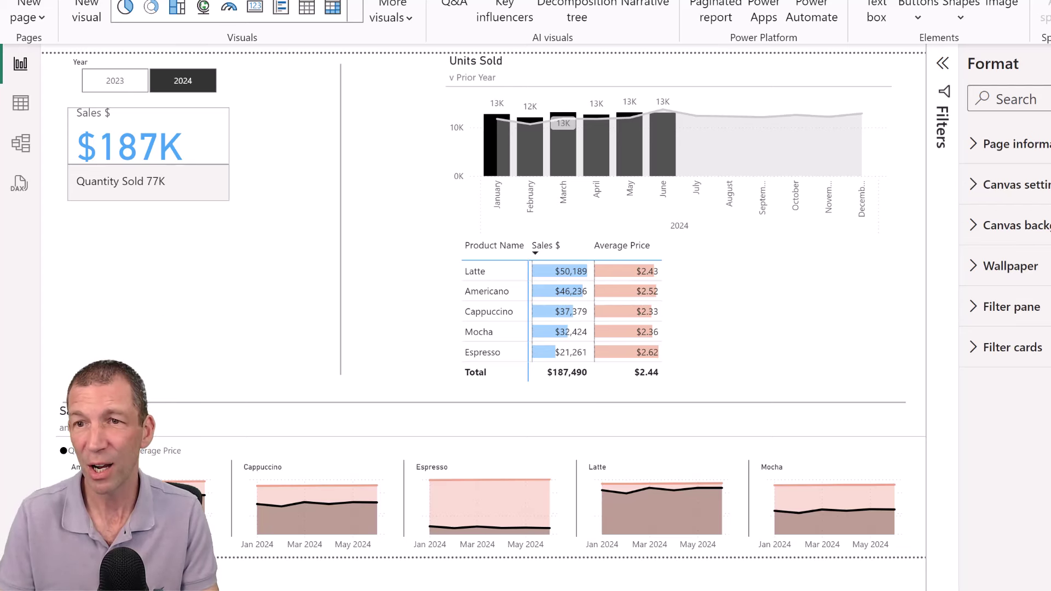
# Step: Insert a pie chart showing Sales $ by Product Name below the Sales card
pyautogui.click(125, 8)
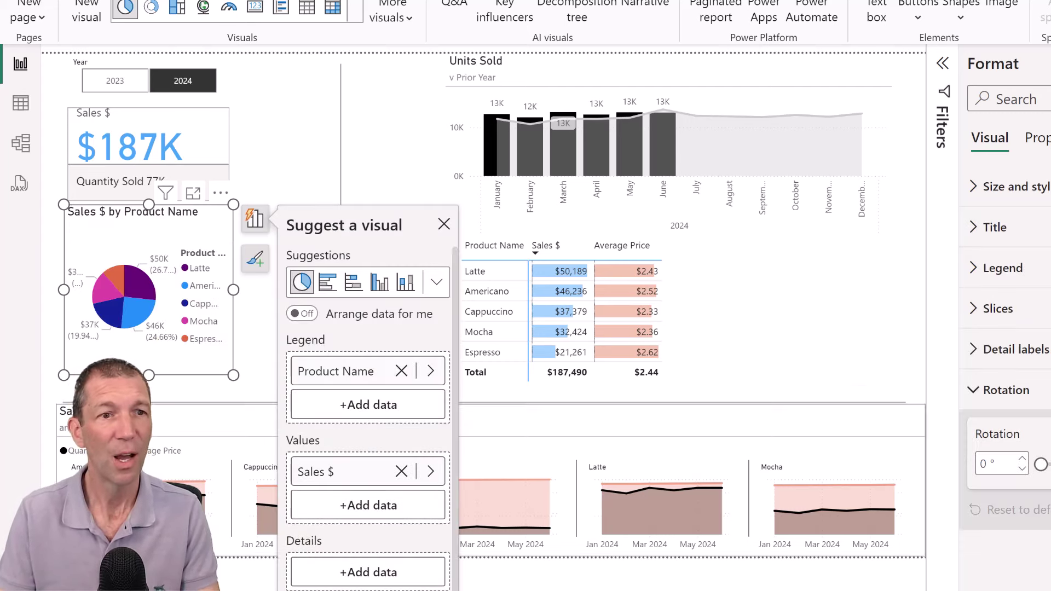
# Step: Enlarge the pie, test cross-filtering with Espresso and Latte, then delete the pie chart
pyautogui.moveTo(233, 375); pyautogui.dragTo(333, 396)
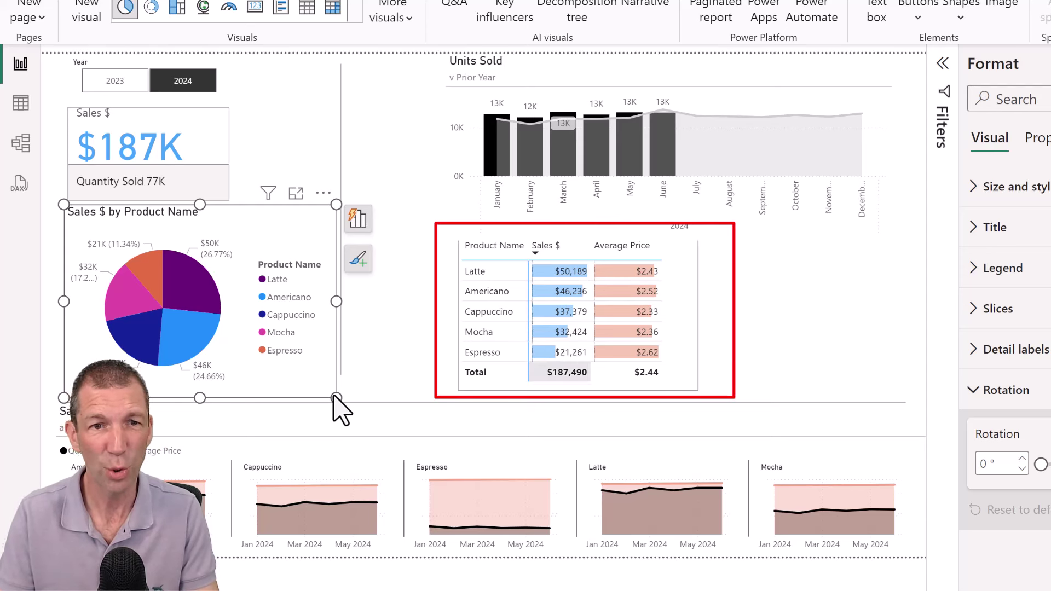
pyautogui.click(487, 353)
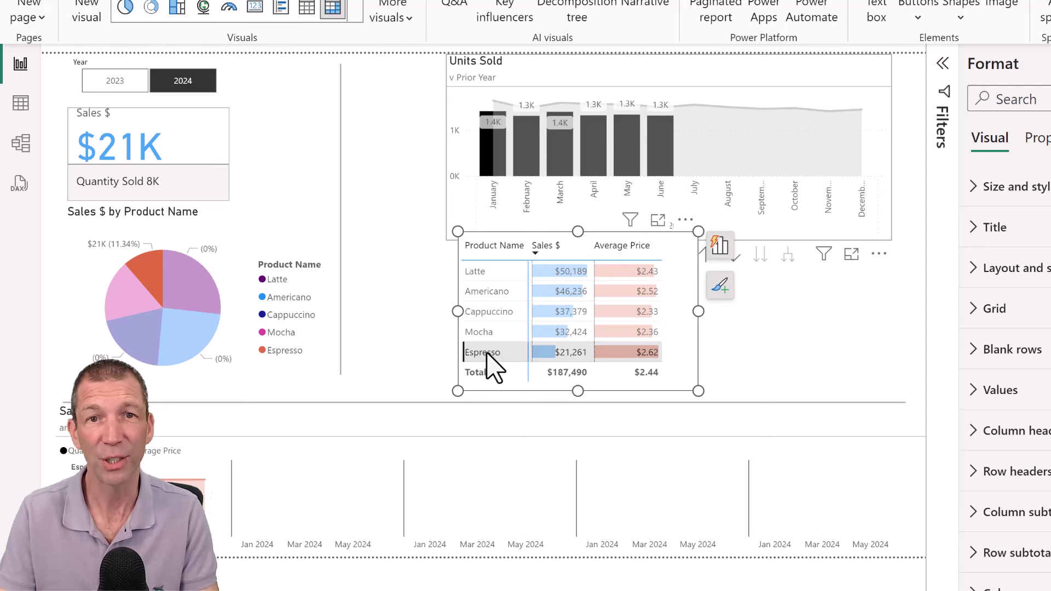
pyautogui.click(491, 274)
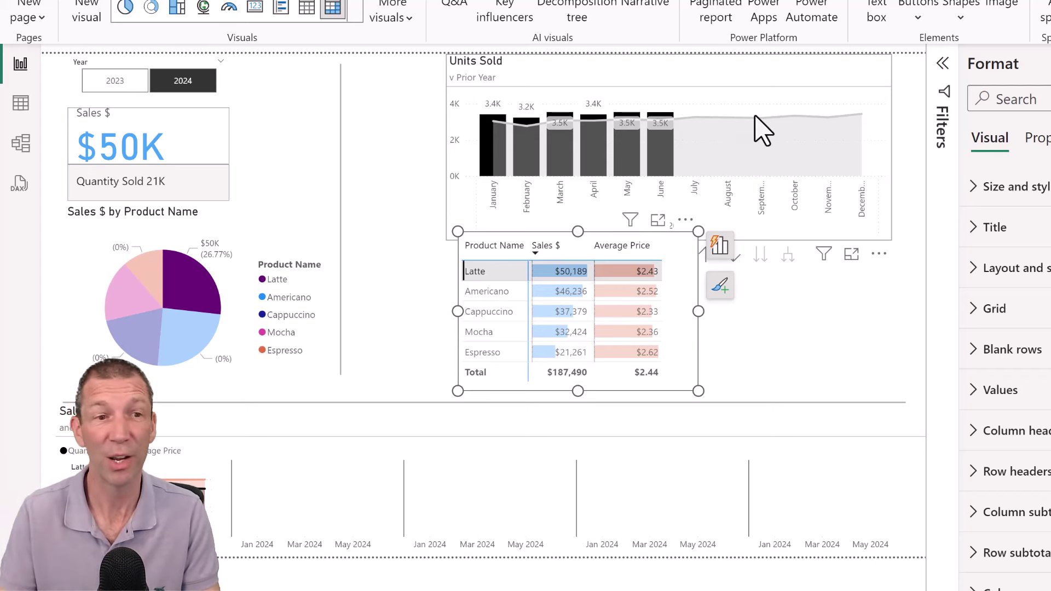
pyautogui.click(494, 266)
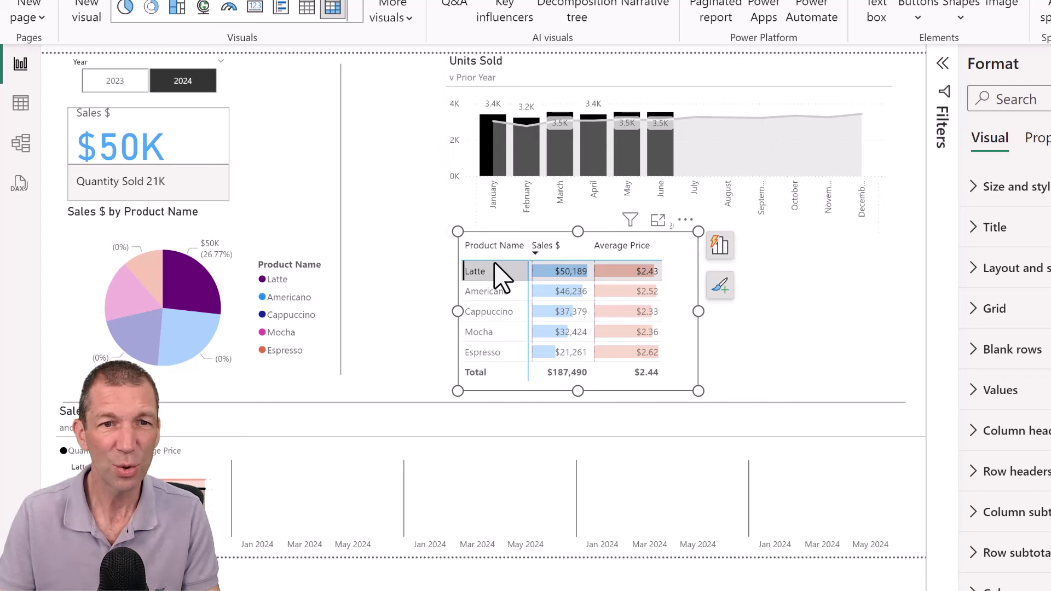
pyautogui.click(261, 246)
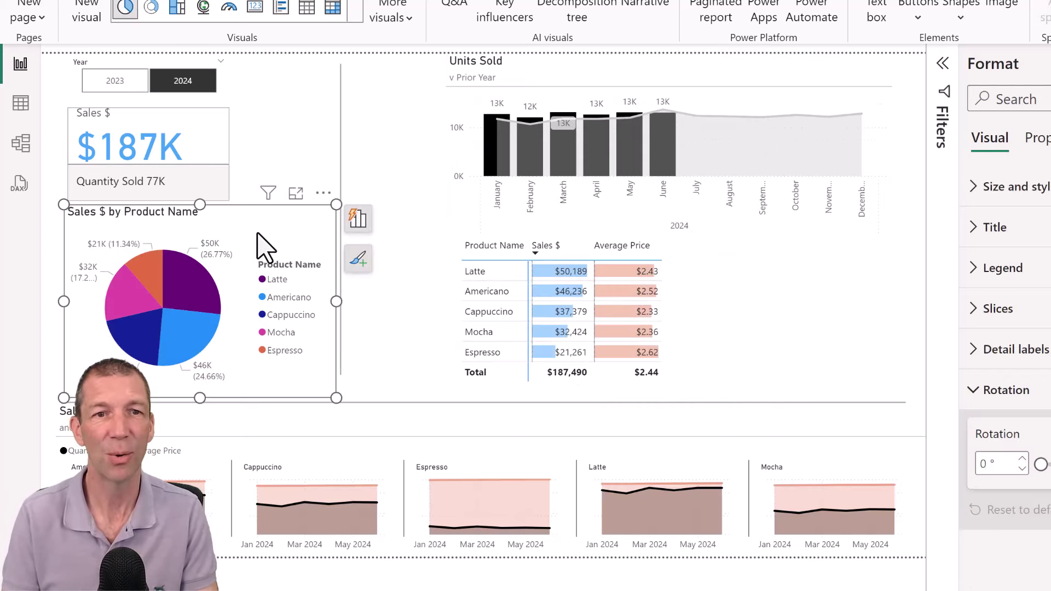
pyautogui.press('Delete')
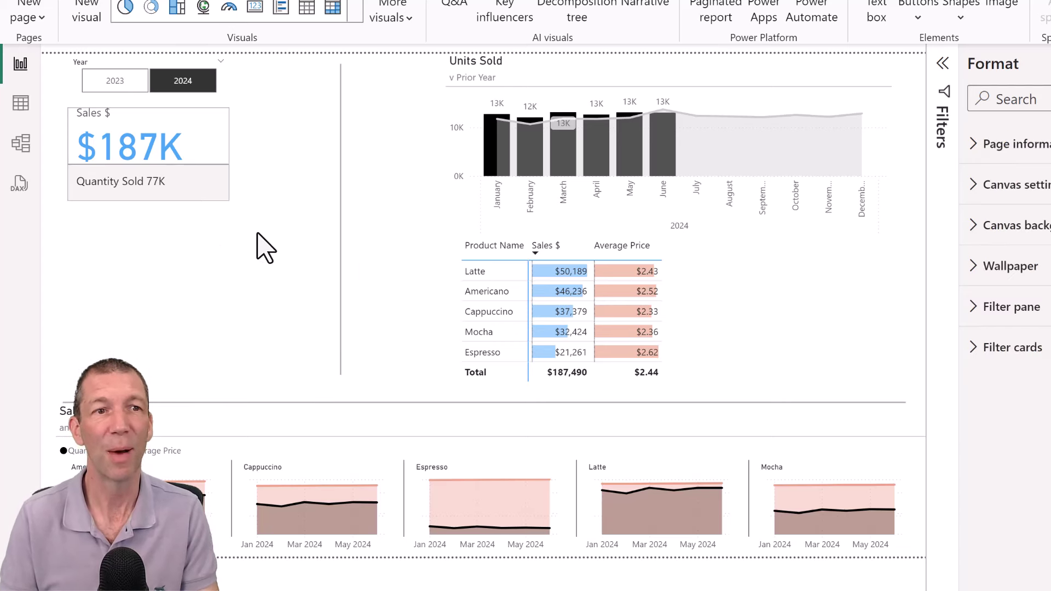